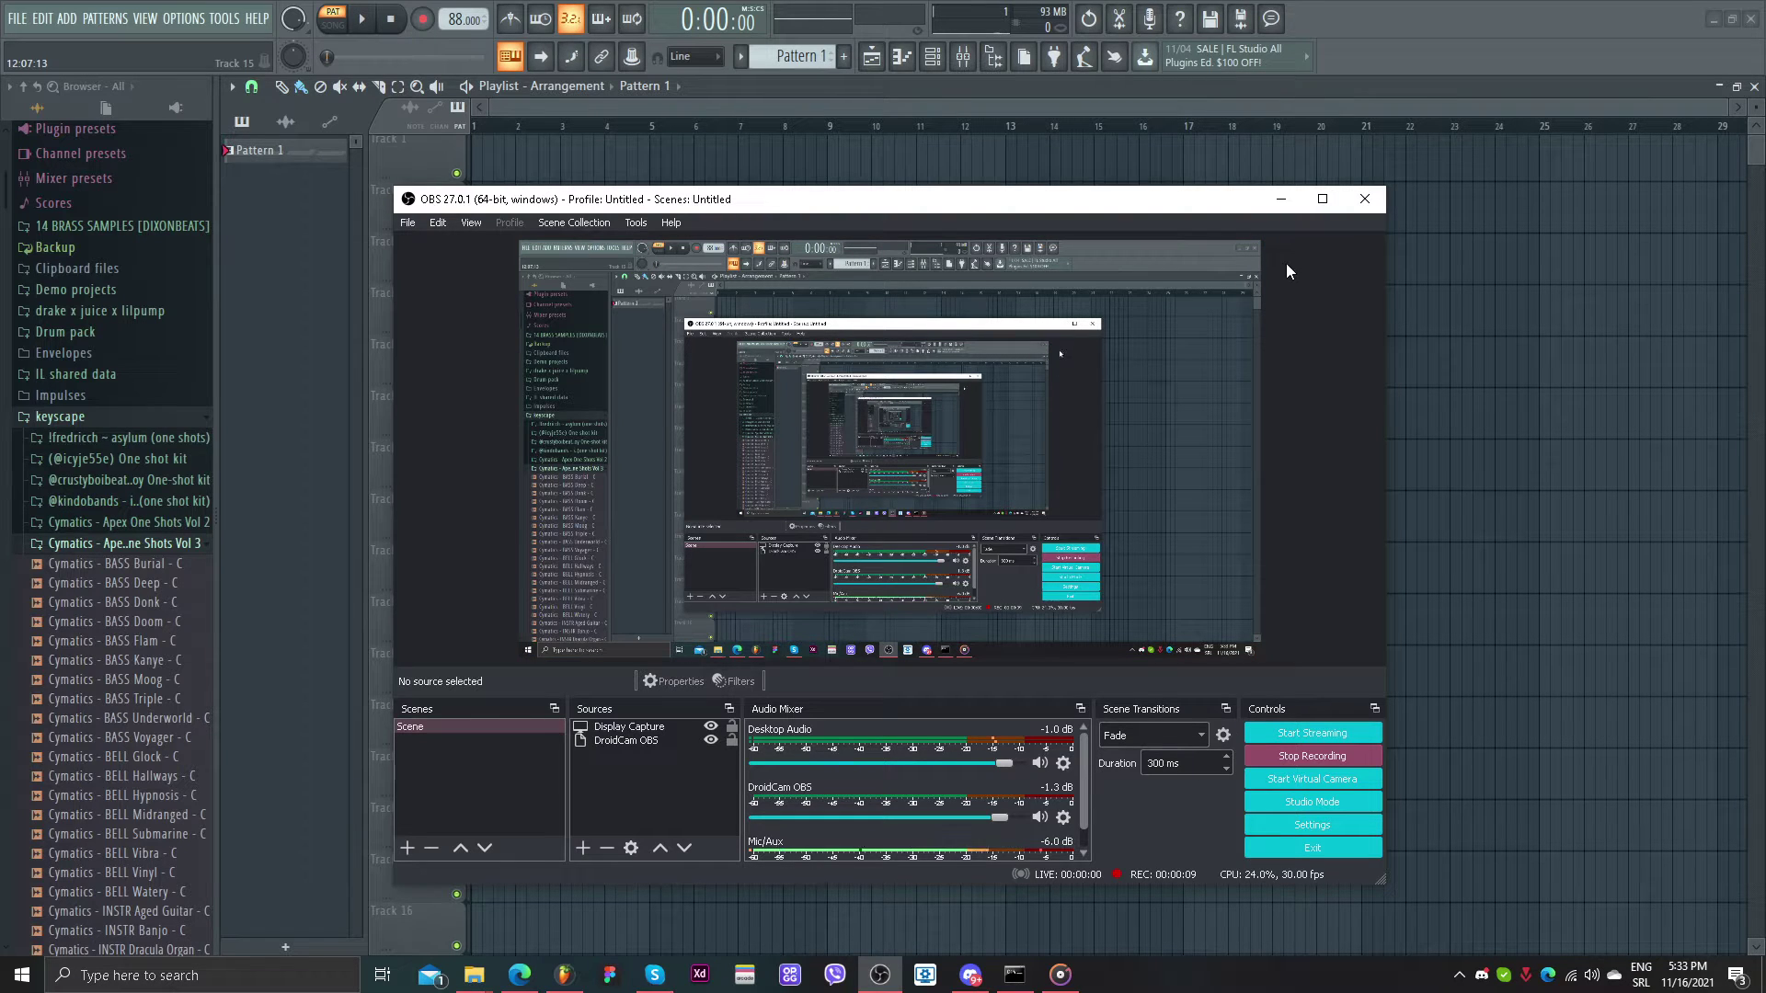
- Switch to FL Studio, open the Cymatics - KEYS Underwater channel's piano roll and play back its chord pattern
{"action": "left_click", "coordinate": [941, 152]}
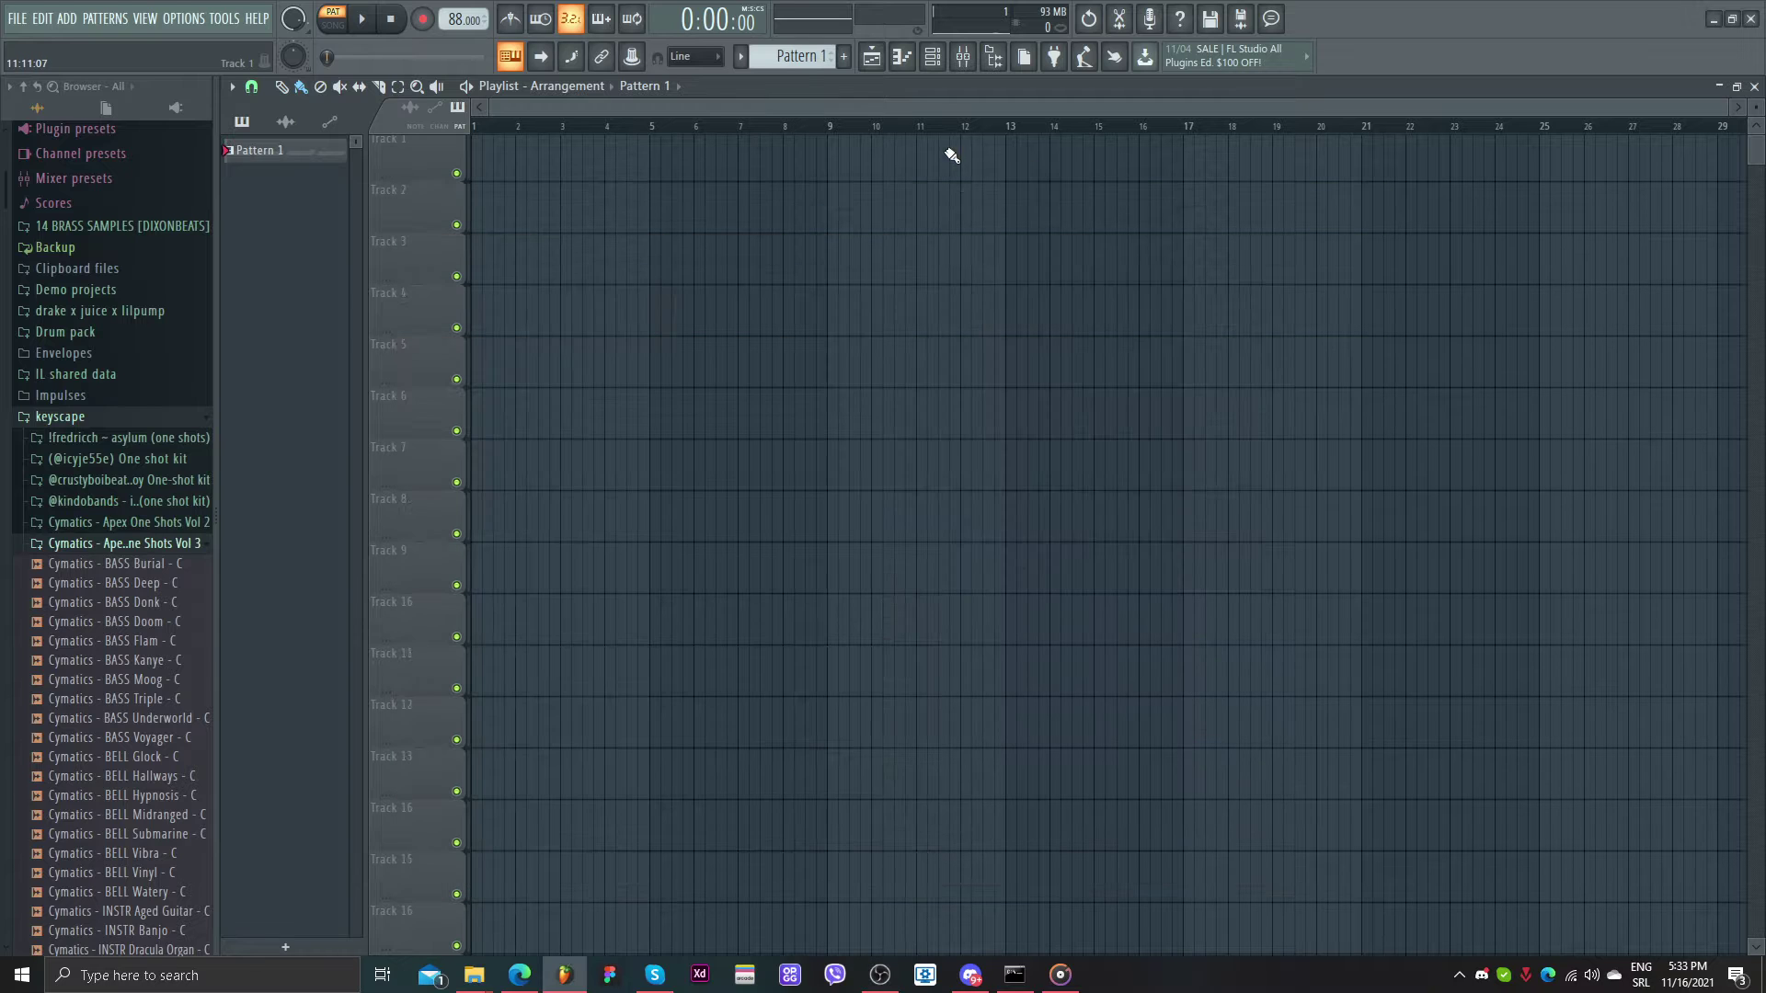
{"action": "scroll", "coordinate": [882, 235], "scroll_direction": "up", "scroll_amount": 3}
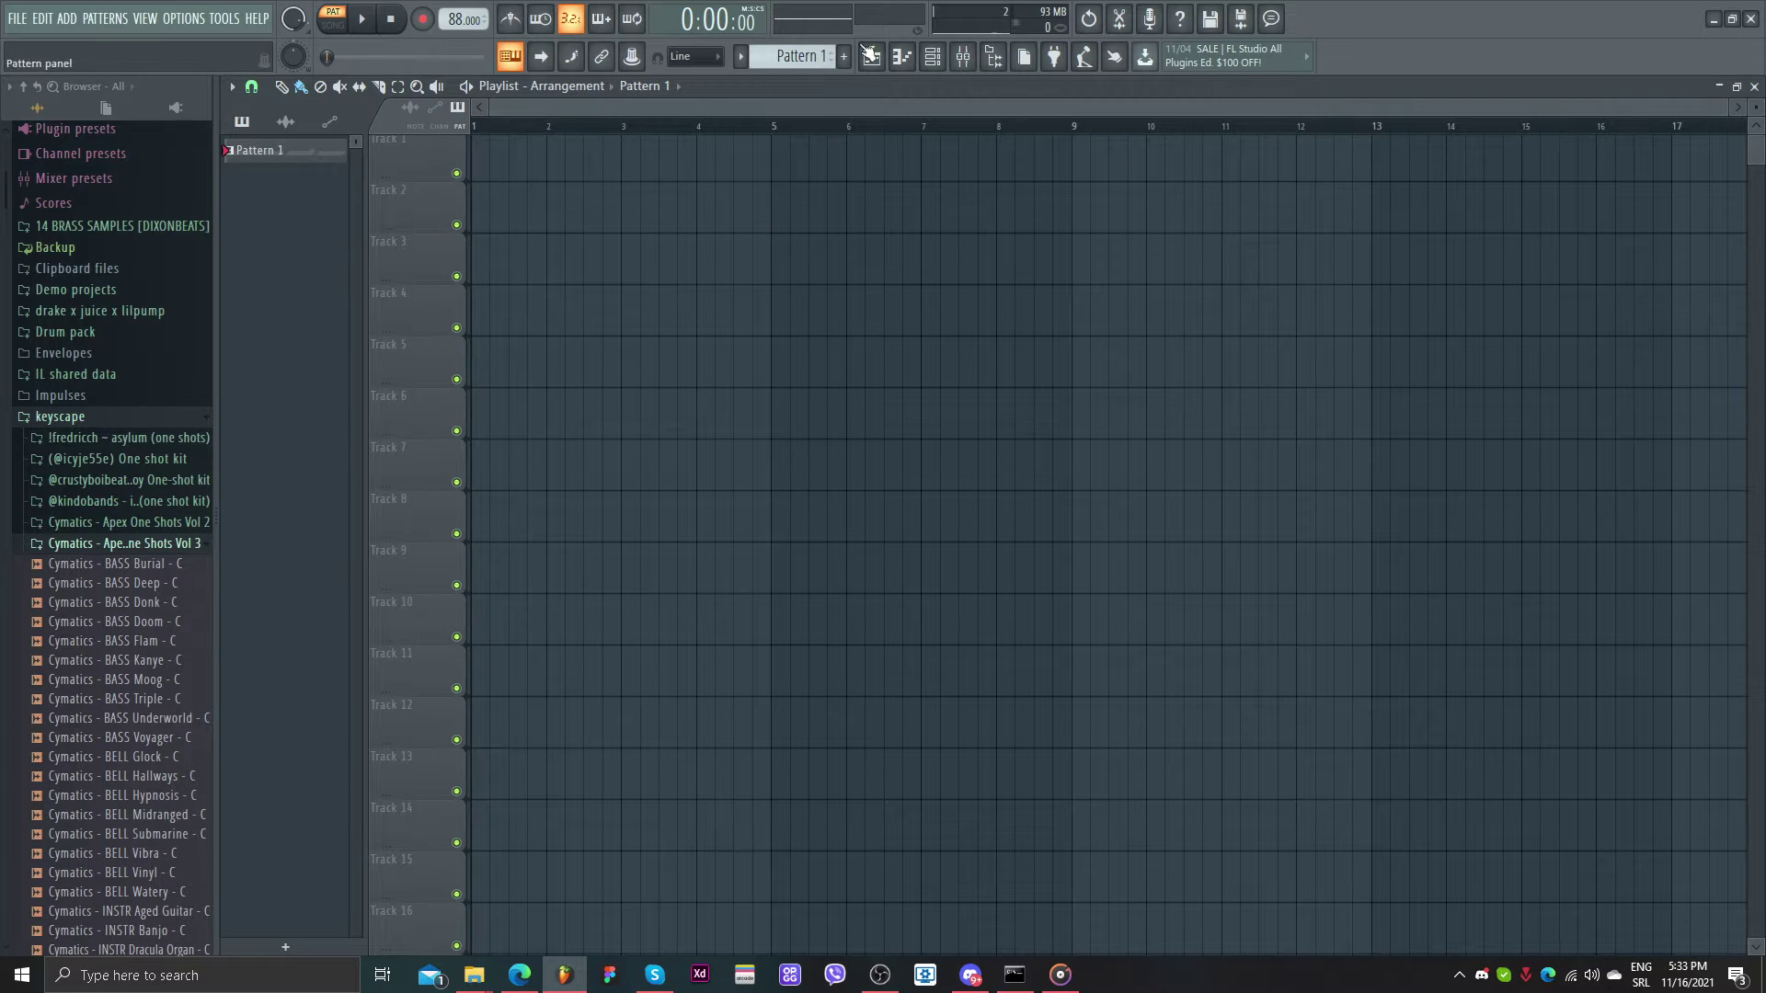
{"action": "left_click", "coordinate": [931, 59]}
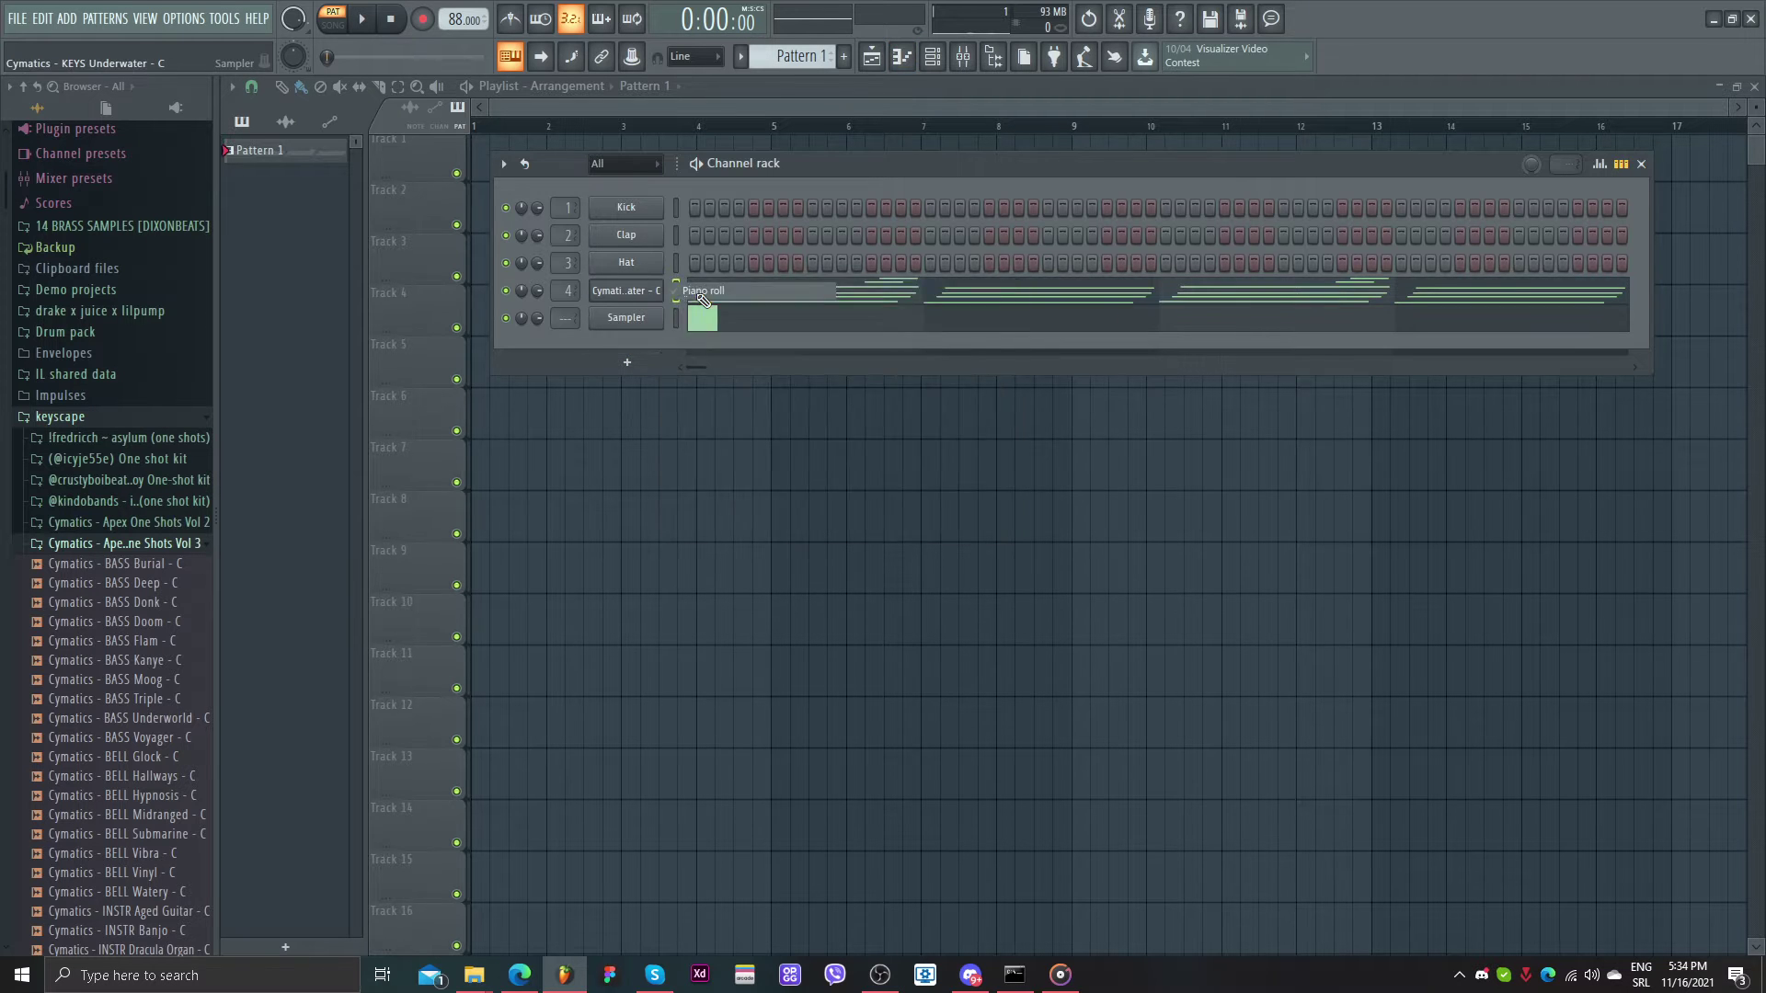
{"action": "left_click", "coordinate": [698, 292]}
{"action": "scroll", "coordinate": [615, 358], "scroll_direction": "up", "scroll_amount": 4}
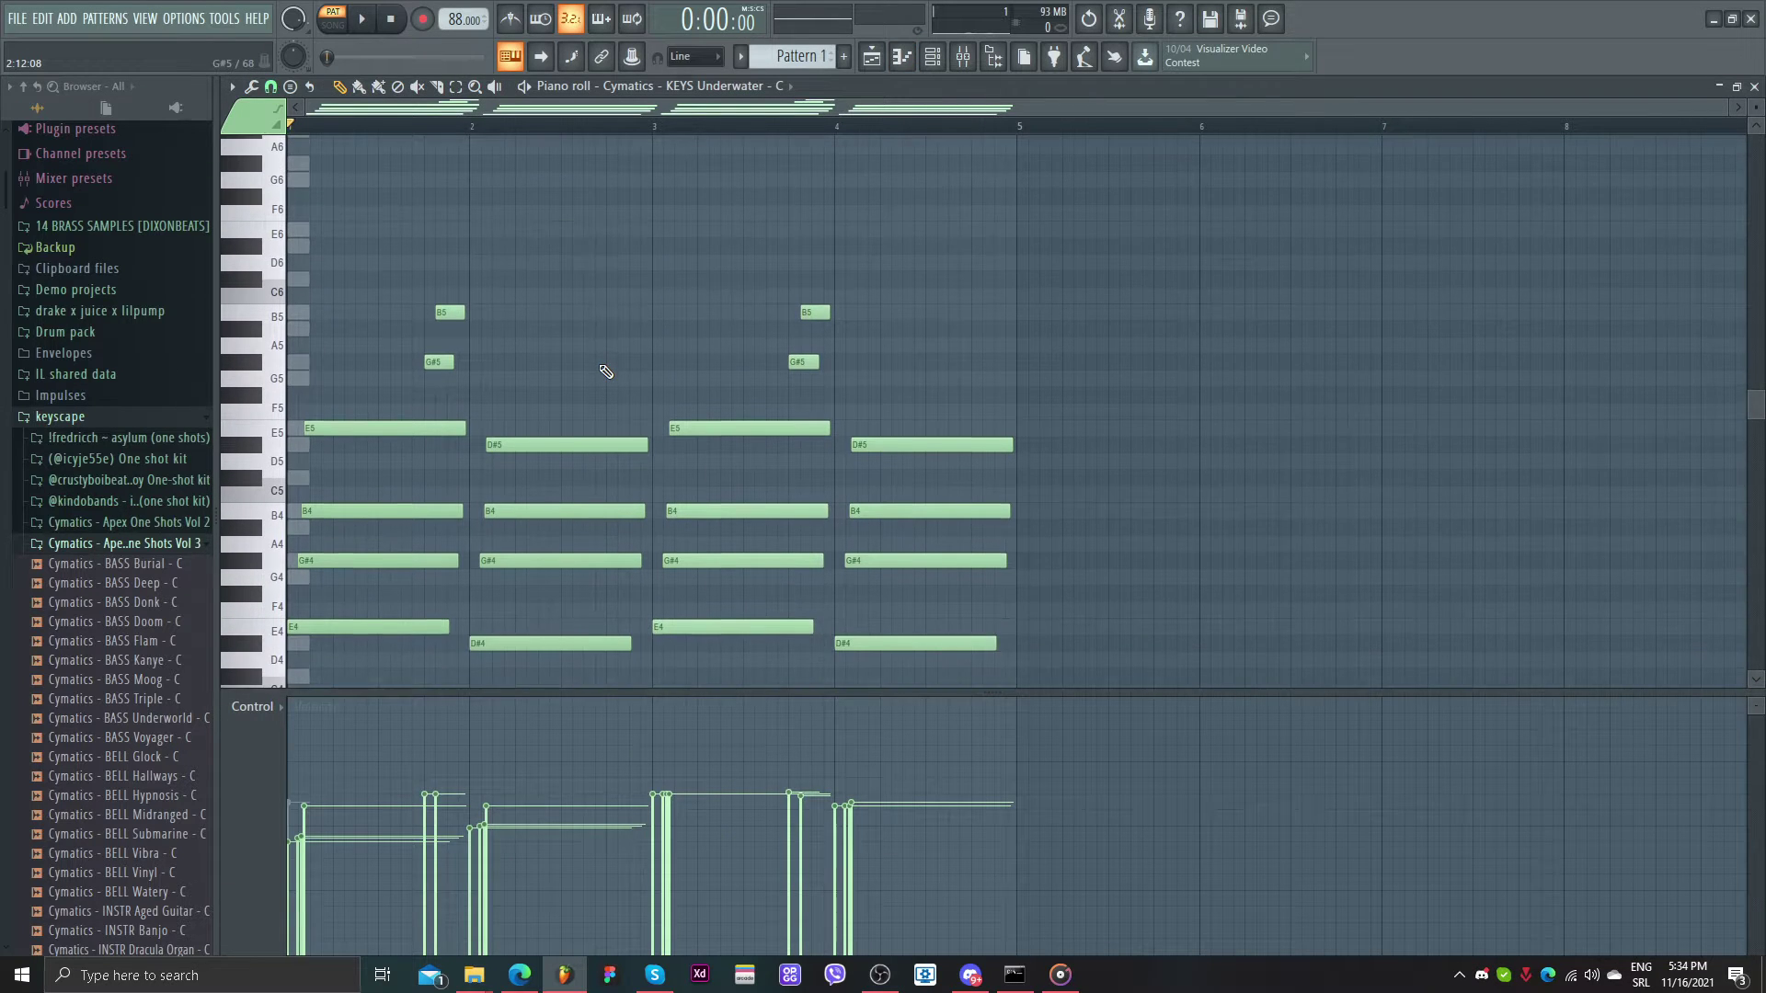
{"action": "key", "text": "space"}
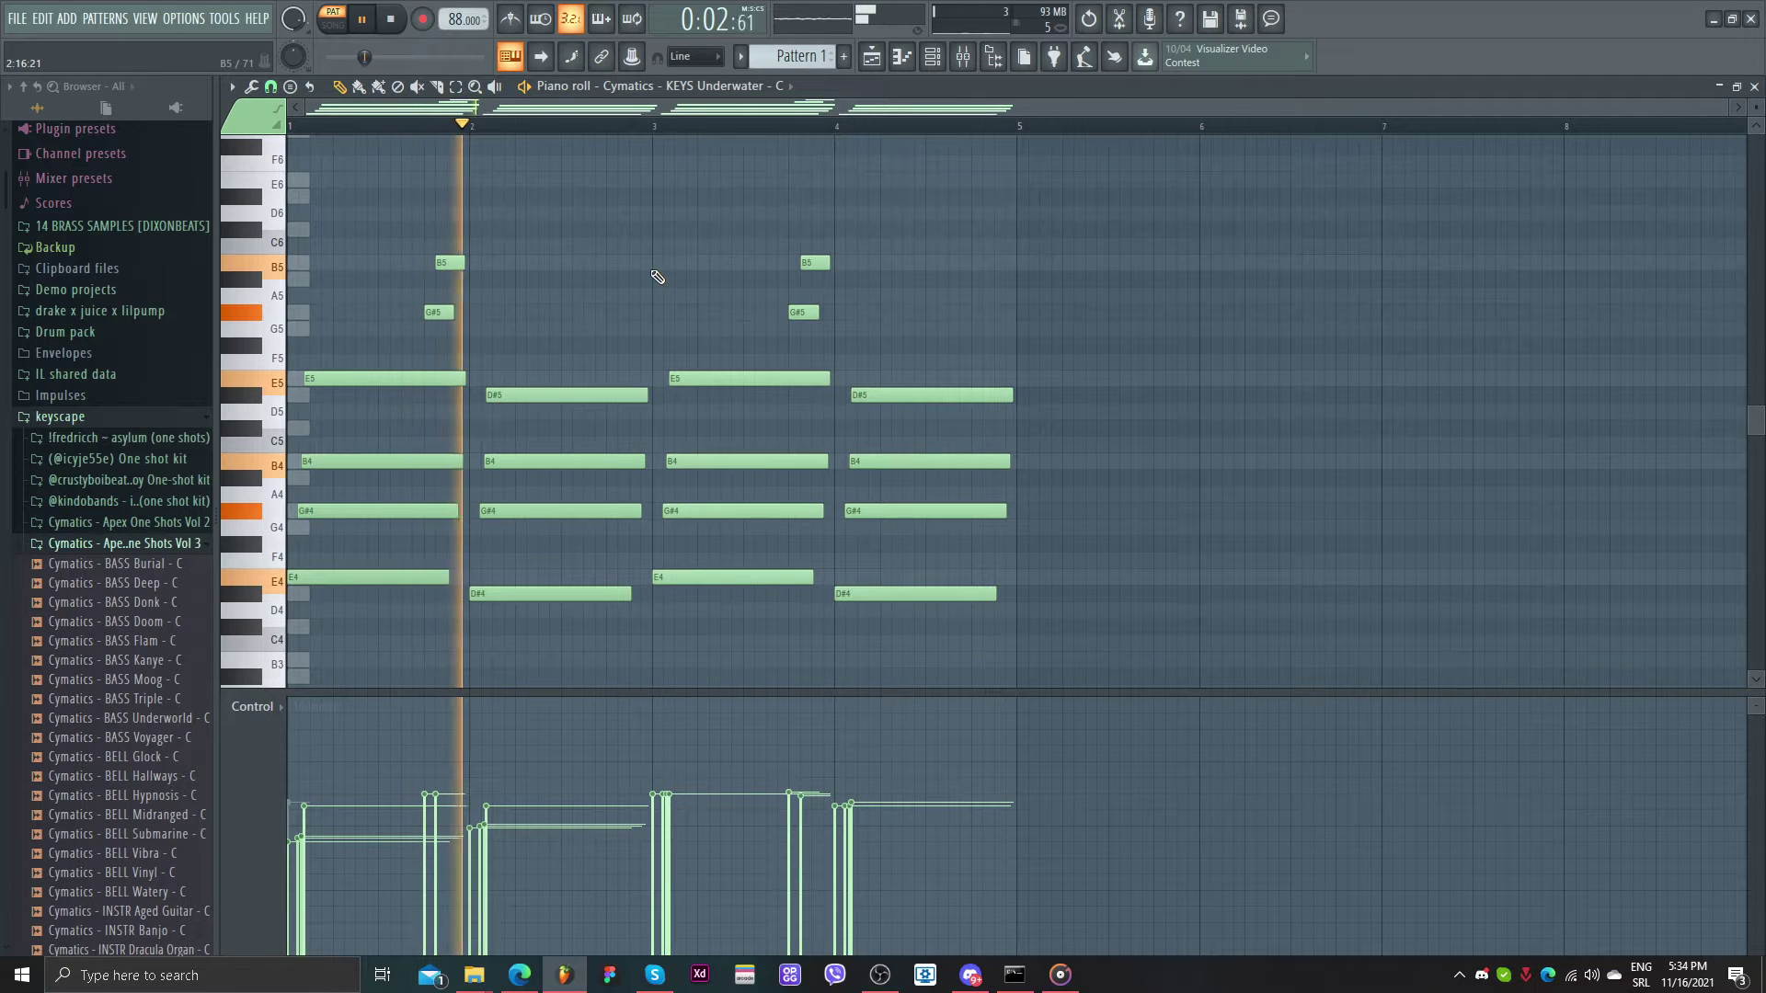
{"action": "key", "text": "space"}
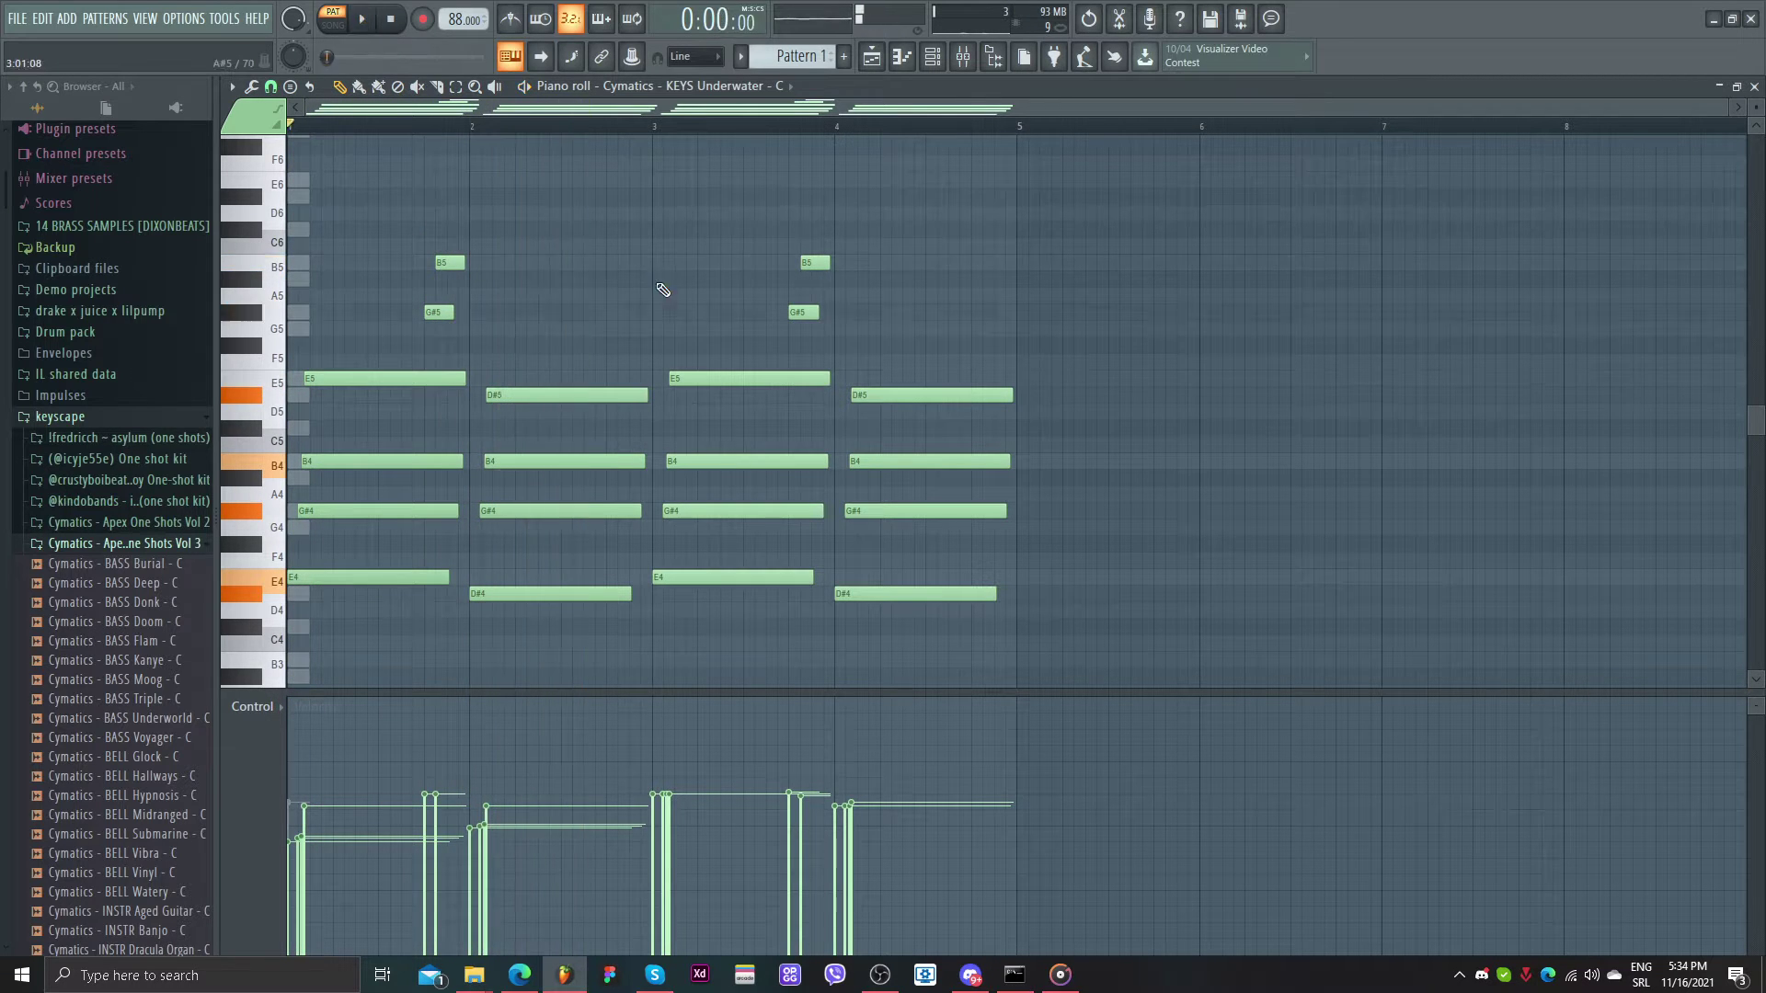
{"action": "scroll", "coordinate": [660, 318], "scroll_direction": "down", "scroll_amount": 3}
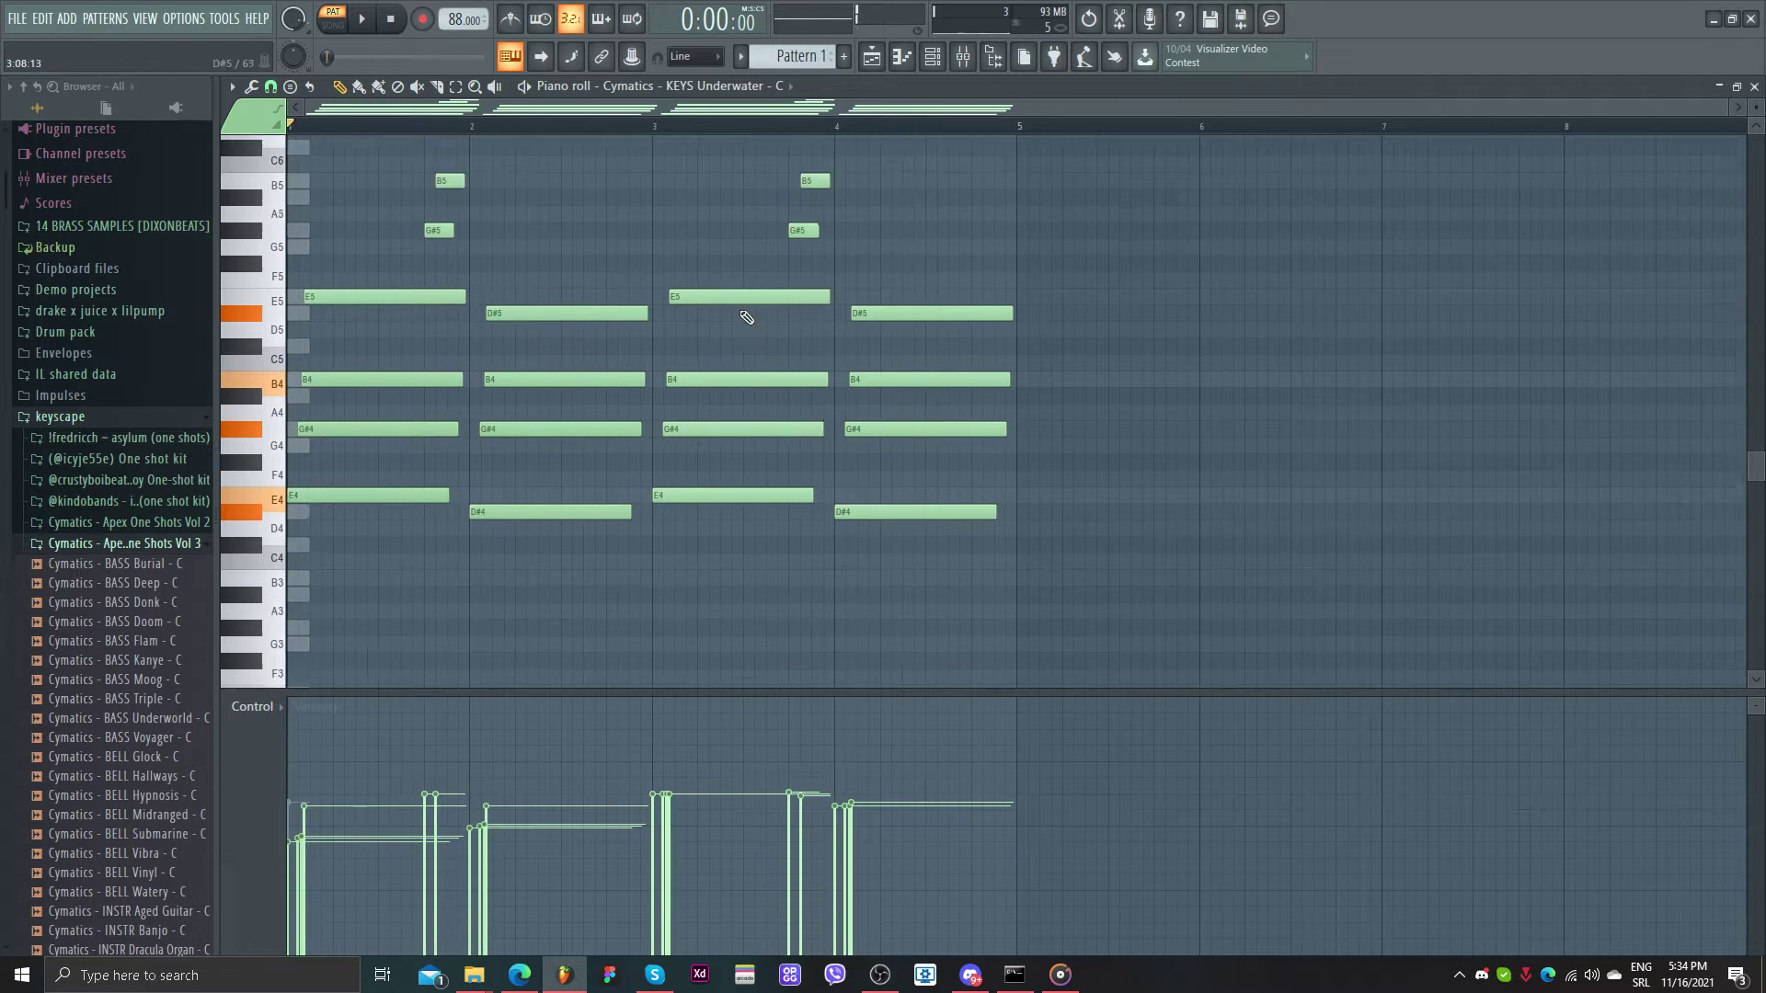
- Load Fruity Parametric EQ 2 into the first effect slot of mixer Insert 4
{"action": "left_click", "coordinate": [962, 56]}
{"action": "scroll", "coordinate": [650, 229], "scroll_direction": "up", "scroll_amount": 2}
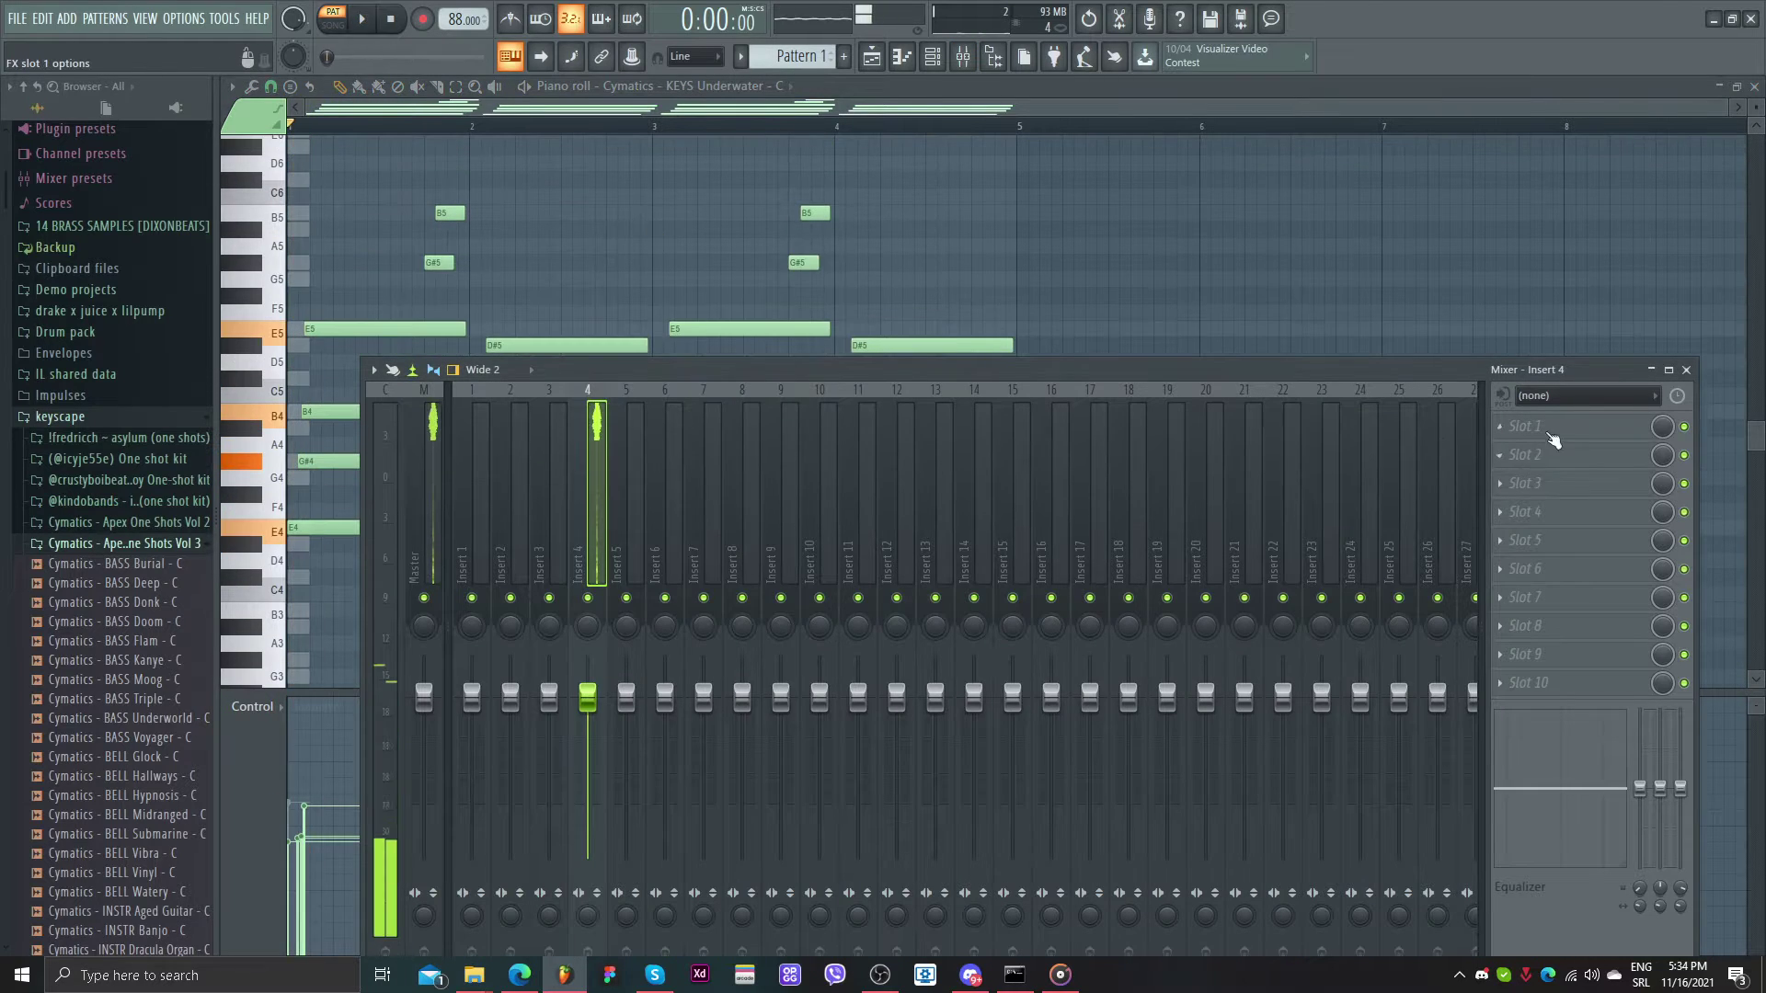
{"action": "left_click", "coordinate": [1524, 426]}
{"action": "left_click", "coordinate": [792, 705]}
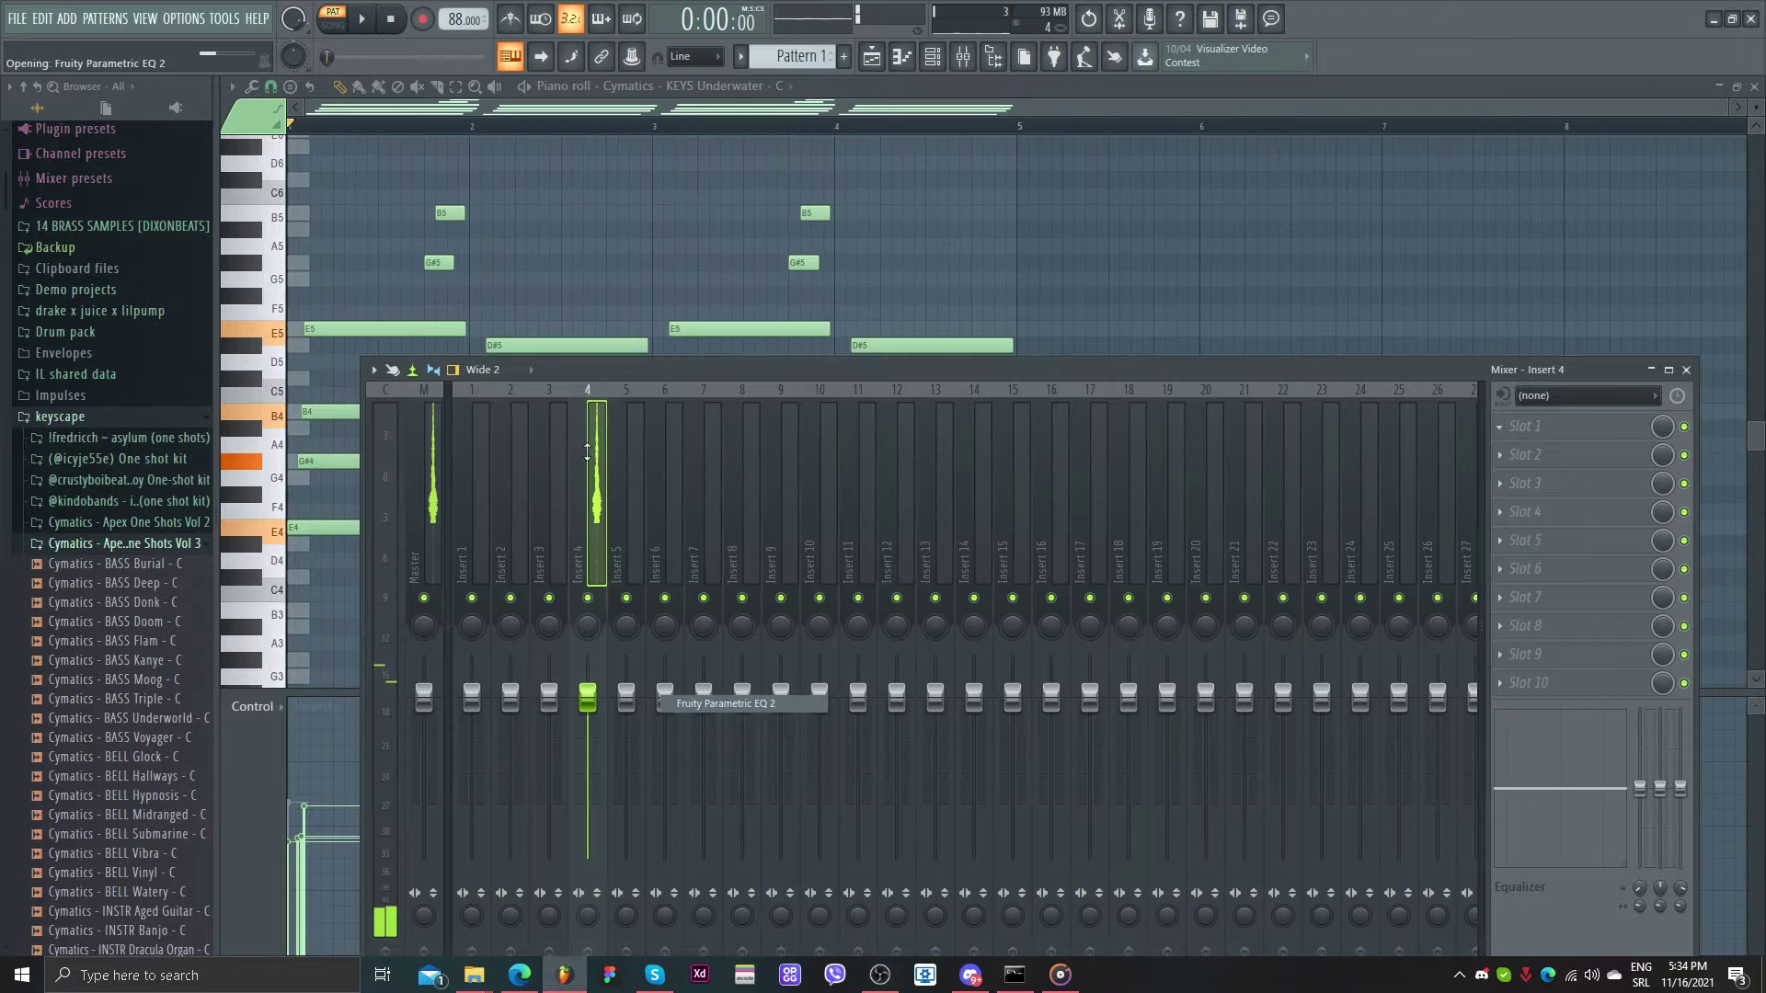
- Roll off the lows with EQ band 1 and lower bands 2, 3 and 4, placing band 4 at about -3.2 dB and 732 Hz
{"action": "left_click_drag", "start_coordinate": [444, 368], "coordinate": [449, 376]}
{"action": "left_click_drag", "start_coordinate": [404, 368], "coordinate": [413, 385]}
{"action": "left_click_drag", "start_coordinate": [363, 367], "coordinate": [379, 444]}
{"action": "left_click_drag", "start_coordinate": [486, 368], "coordinate": [492, 382]}
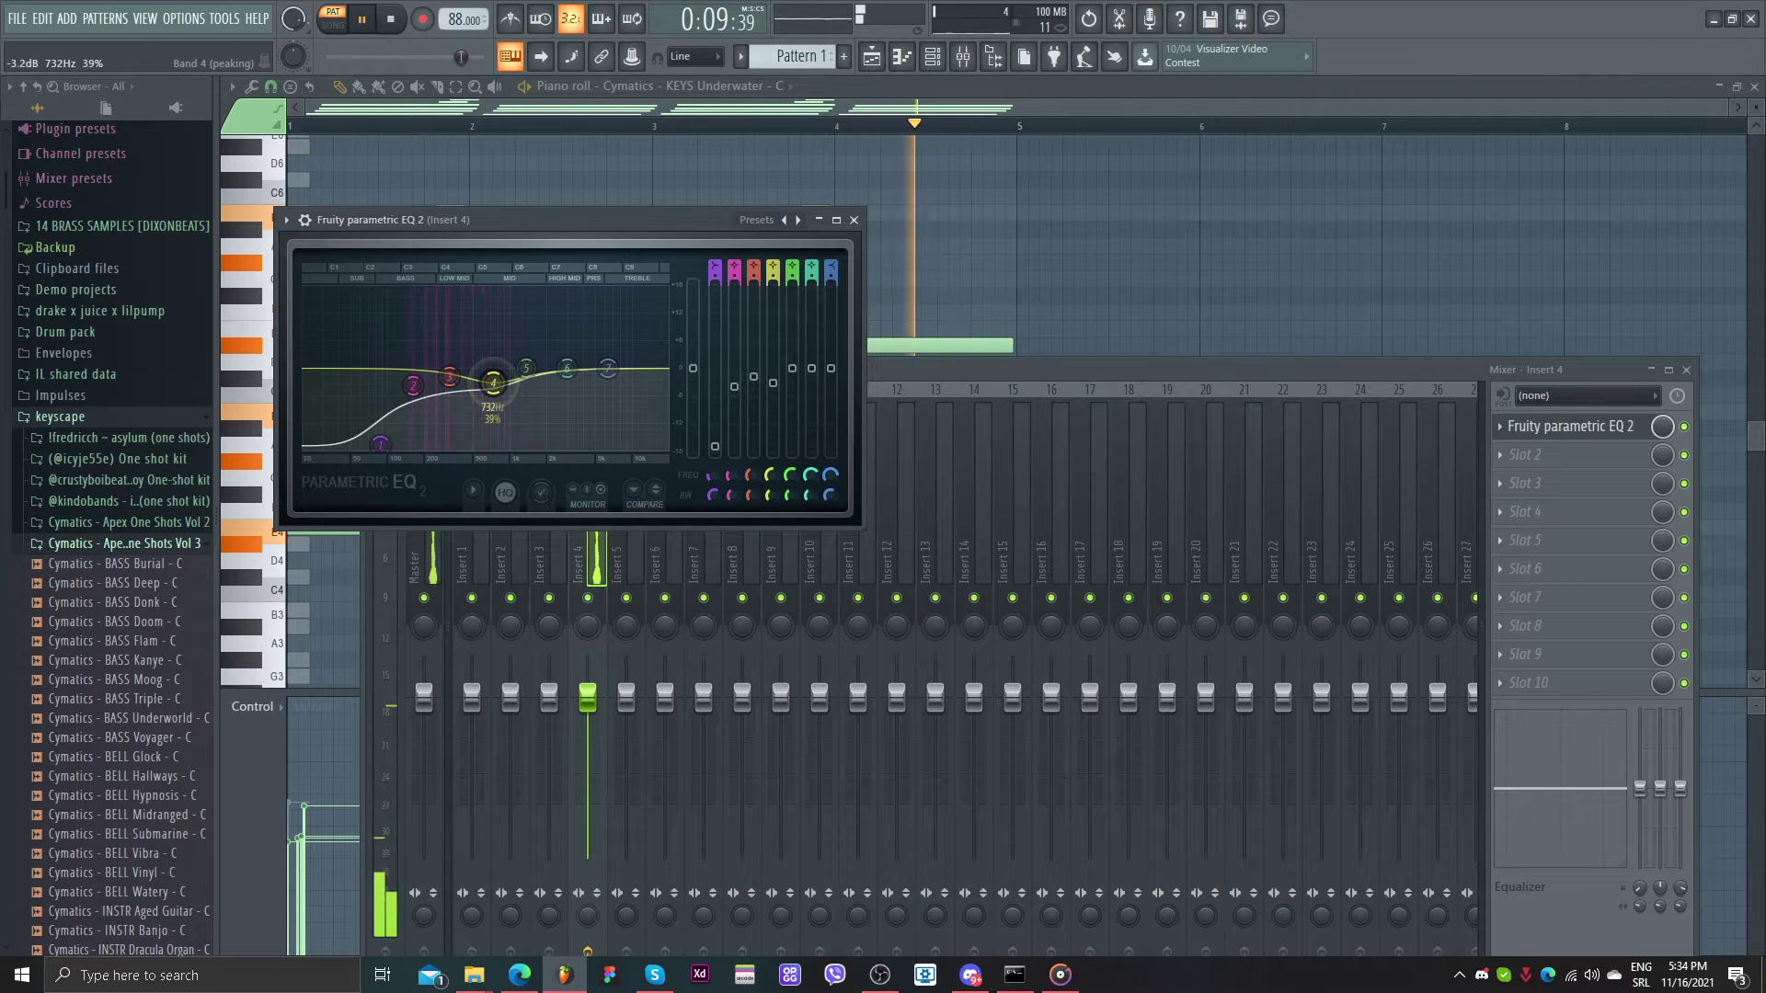
{"action": "key", "text": "space"}
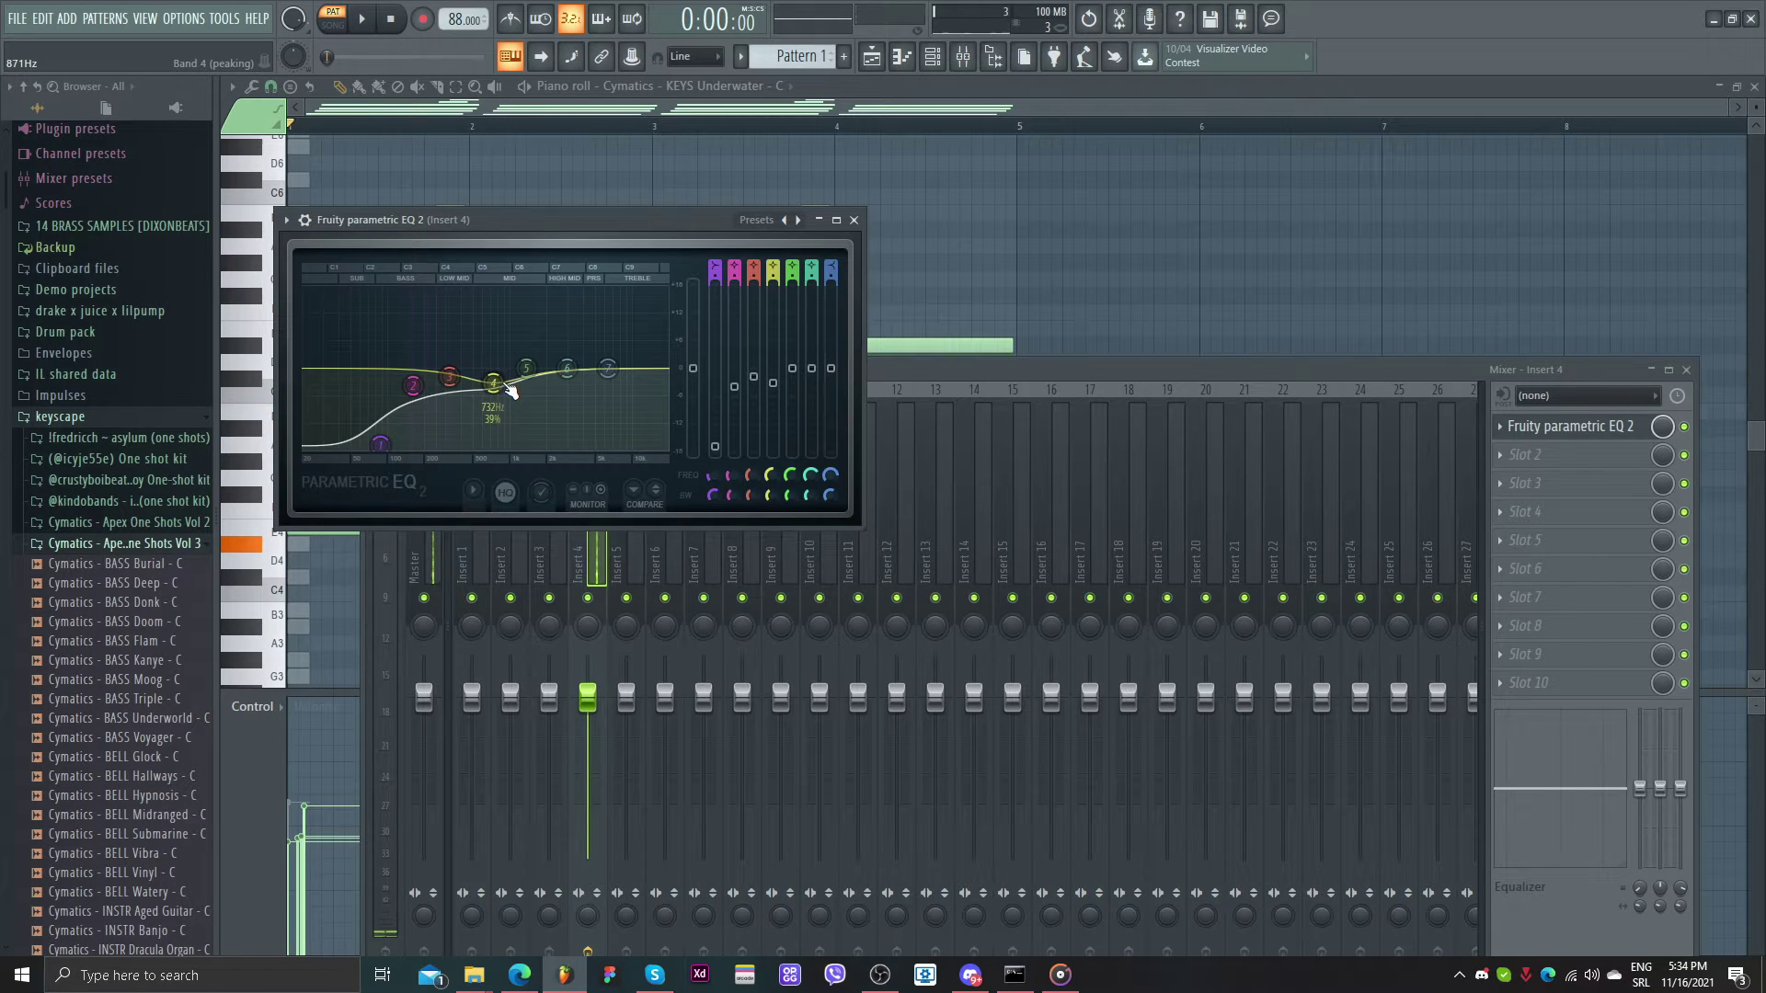
- Audition the equalized chord pattern and close the EQ and mixer windows
{"action": "key", "text": "space"}
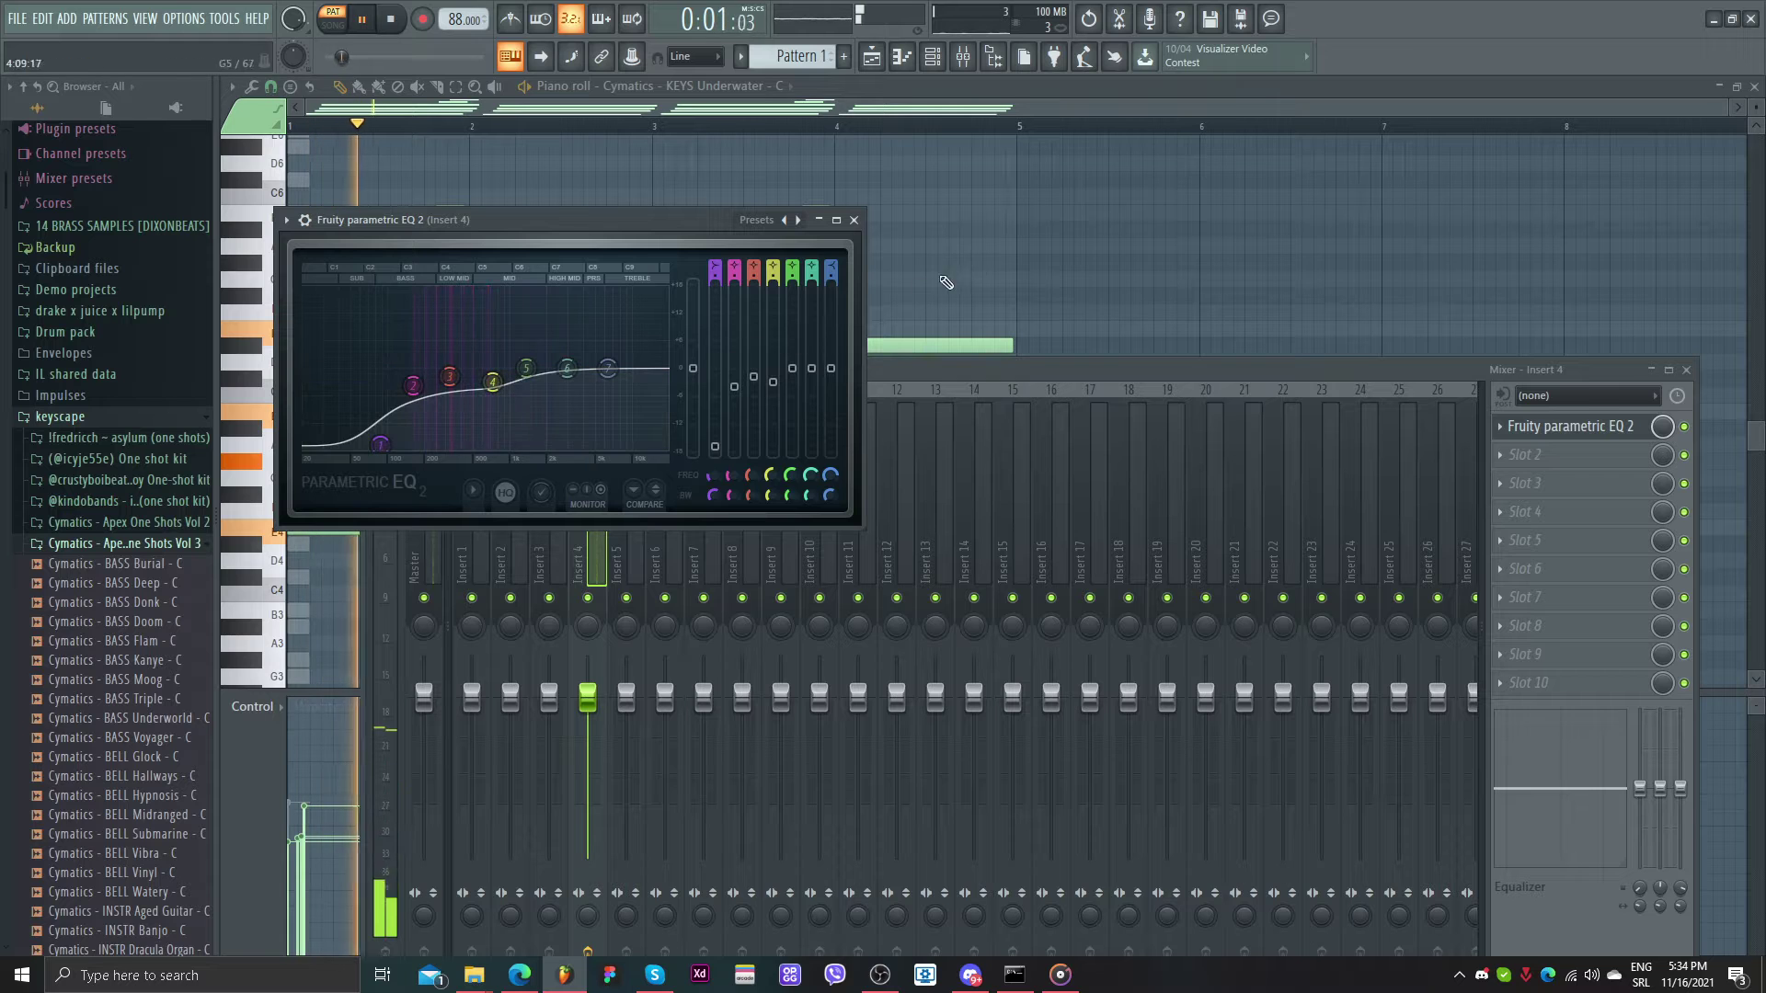
{"action": "right_click", "coordinate": [1002, 244]}
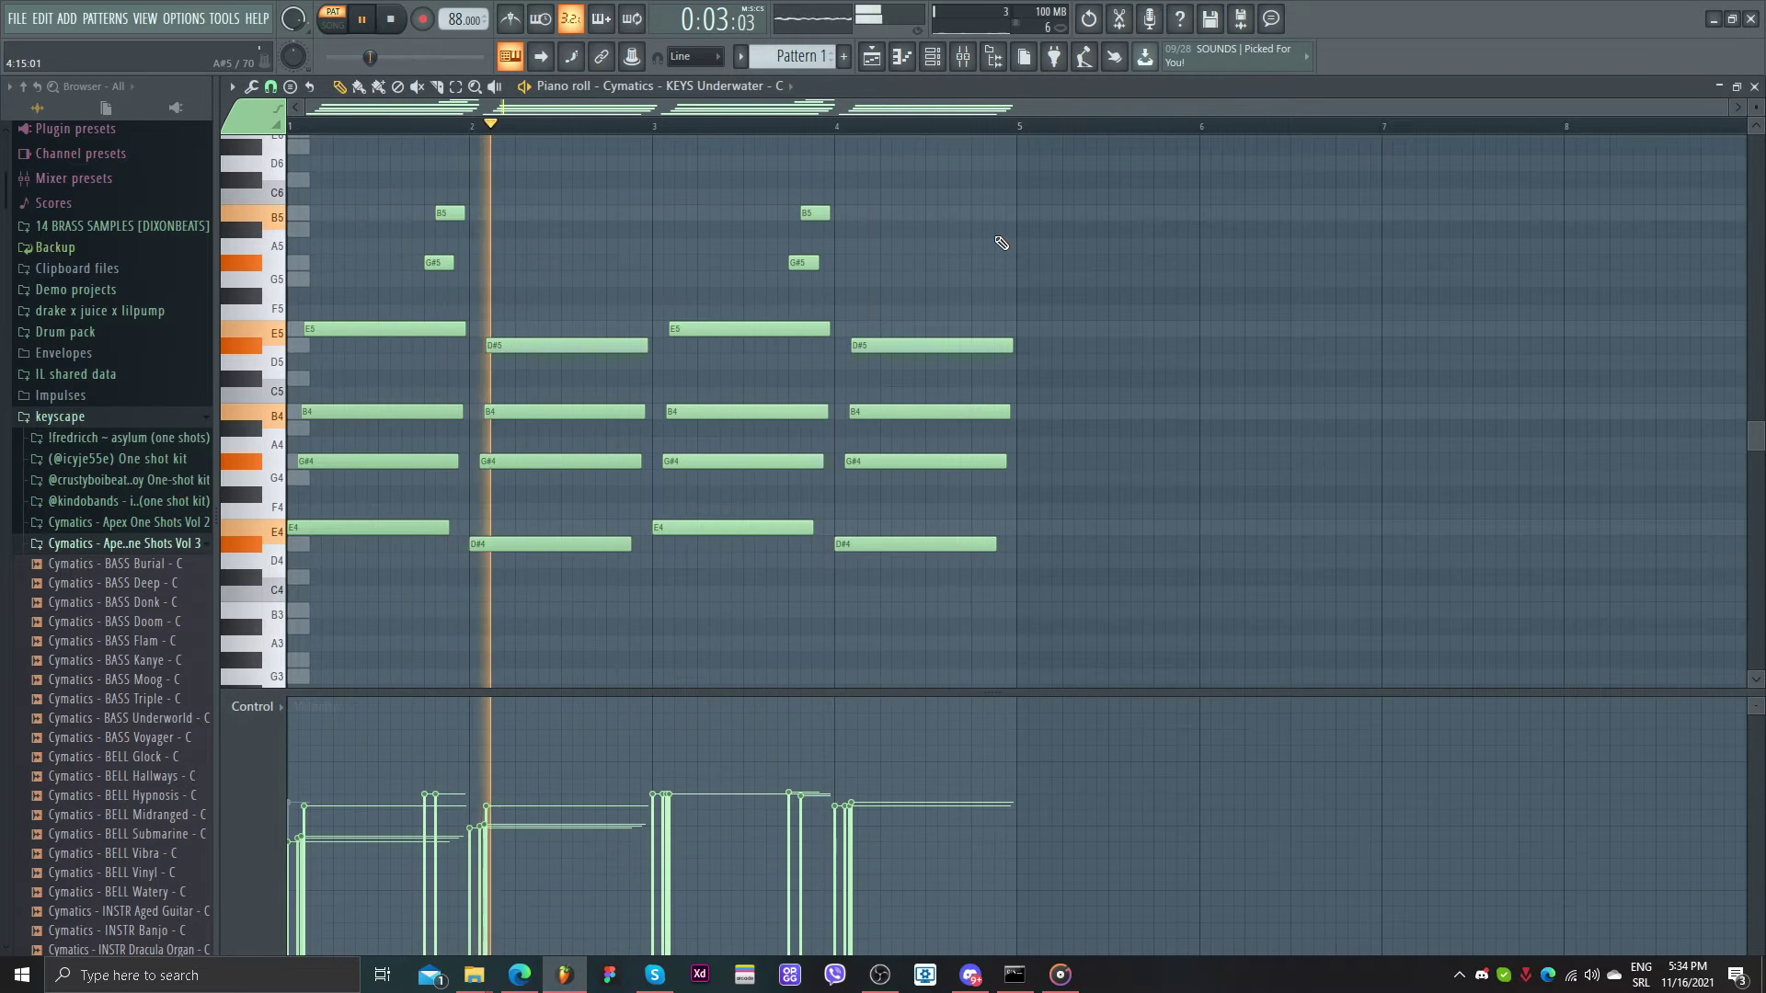
{"action": "scroll", "coordinate": [1001, 243], "scroll_direction": "up", "scroll_amount": 1}
{"action": "scroll", "coordinate": [999, 243], "scroll_direction": "down", "scroll_amount": 2}
{"action": "key", "text": "space"}
- Load the Vinyl plugin into the second slot of Insert 4, with the year at 1960 and Dust and Warp at 0%
{"action": "left_click", "coordinate": [964, 61]}
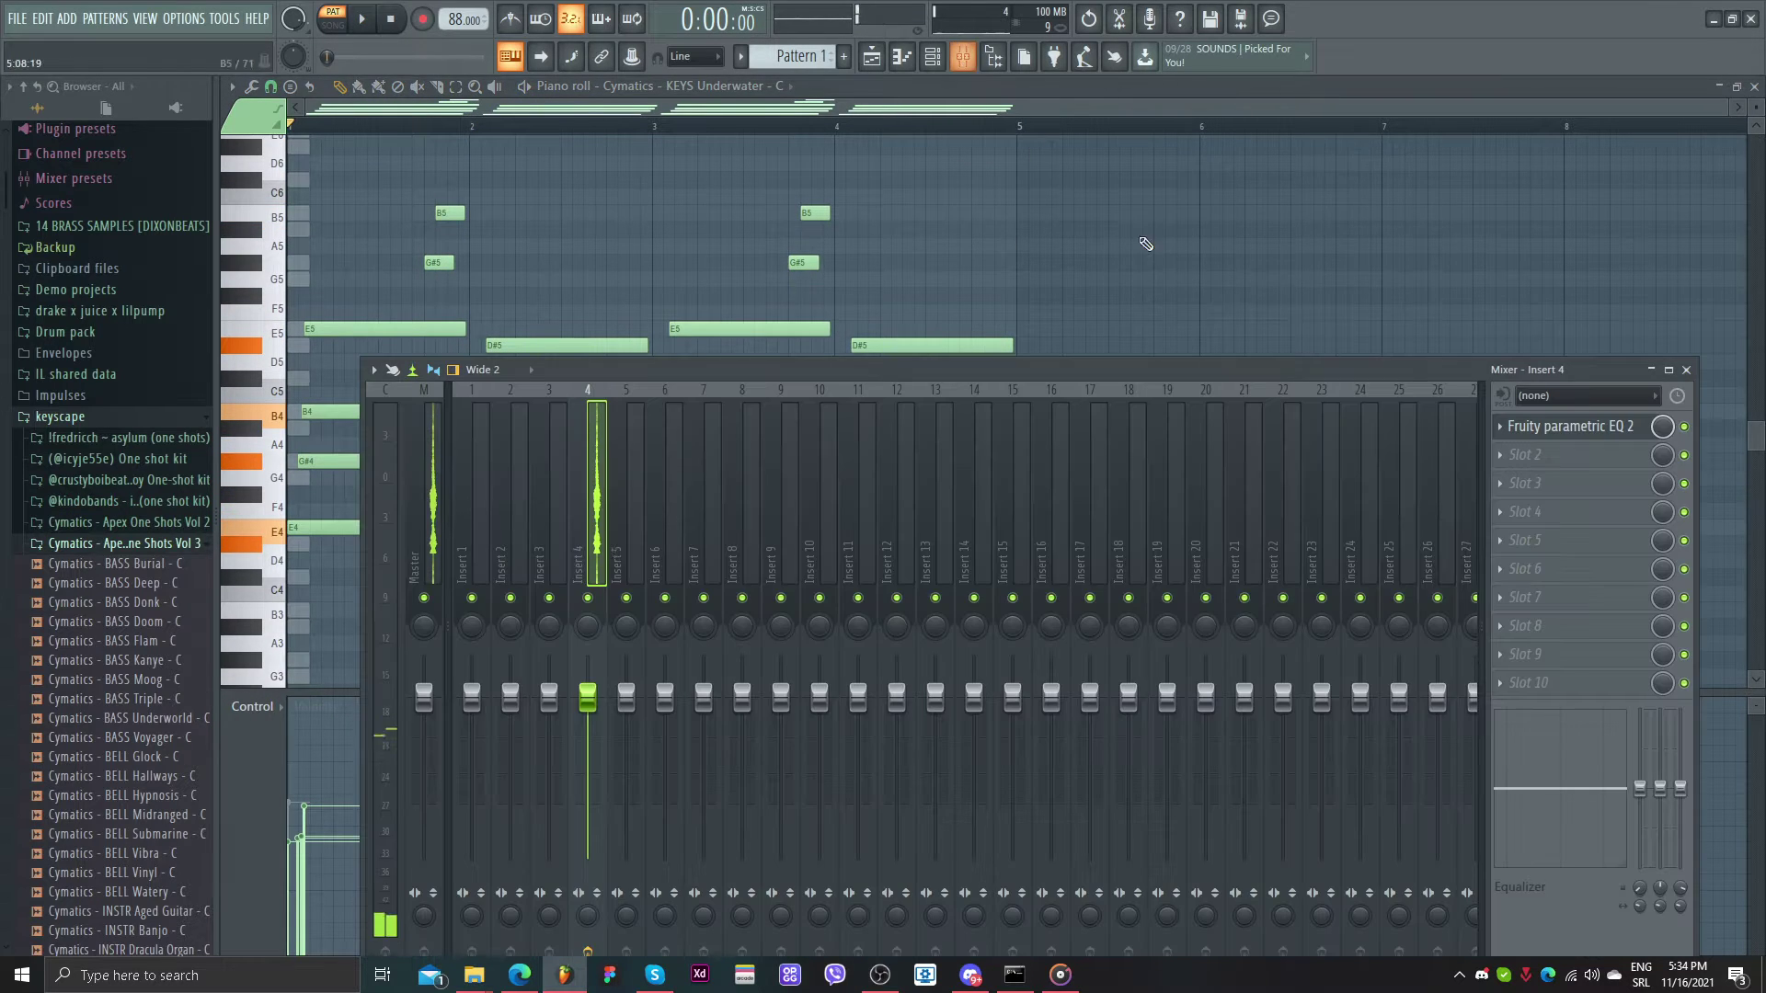
{"action": "left_click", "coordinate": [1560, 465]}
{"action": "left_click", "coordinate": [727, 603]}
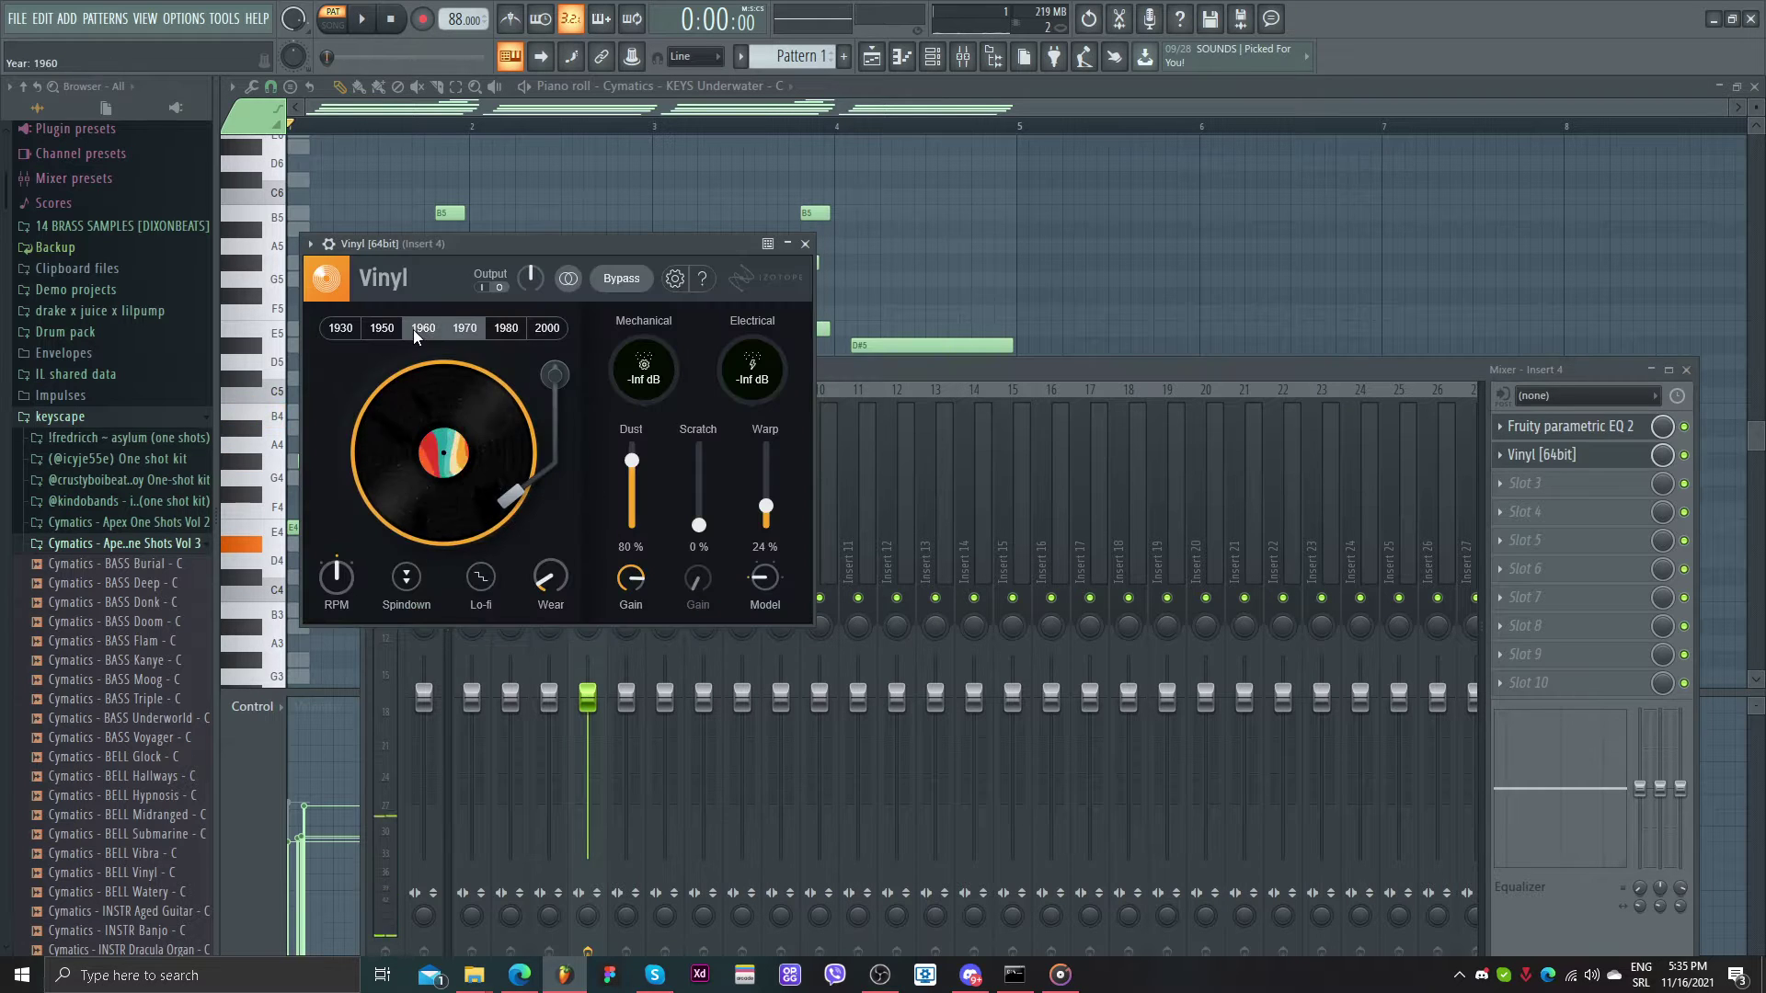
{"action": "left_click_drag", "start_coordinate": [633, 461], "coordinate": [631, 542]}
{"action": "left_click_drag", "start_coordinate": [765, 506], "coordinate": [759, 583]}
{"action": "key", "text": "space"}
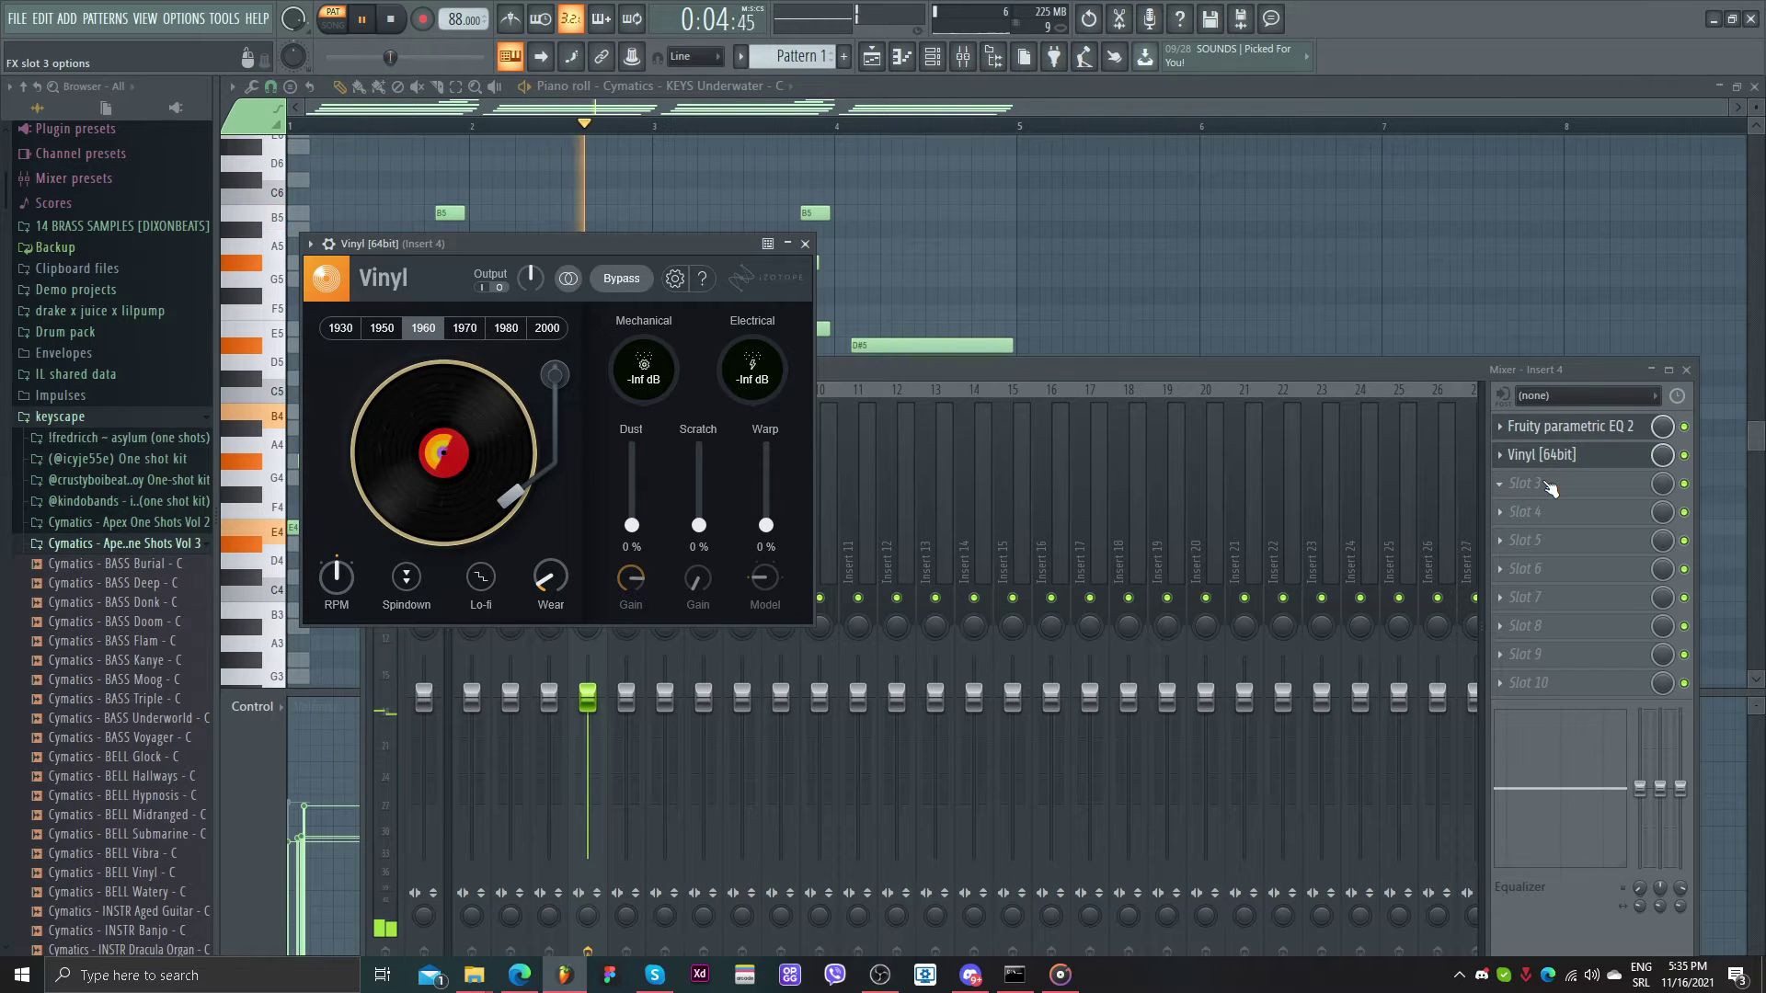
- Load RC-20 Retro Color into the third slot of Insert 4 and turn off its Wobble, Distort and Magnetic modules
{"action": "left_click", "coordinate": [1550, 487]}
{"action": "left_click", "coordinate": [731, 444]}
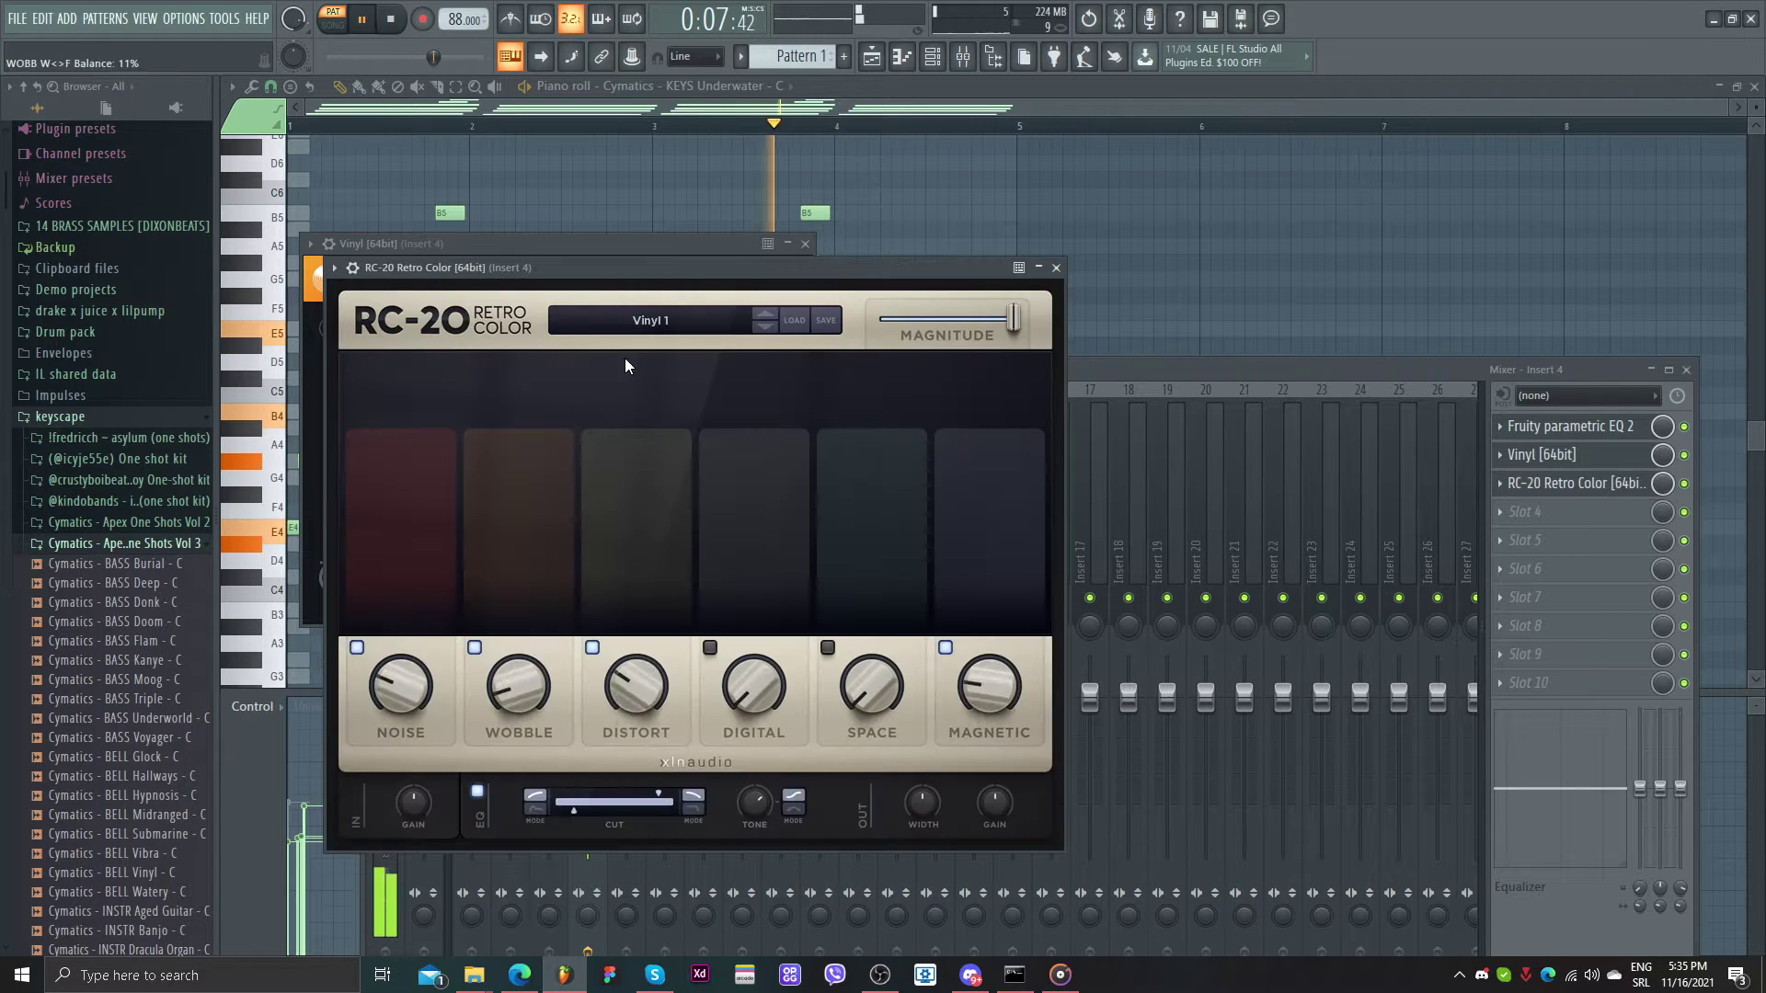
{"action": "key", "text": "space"}
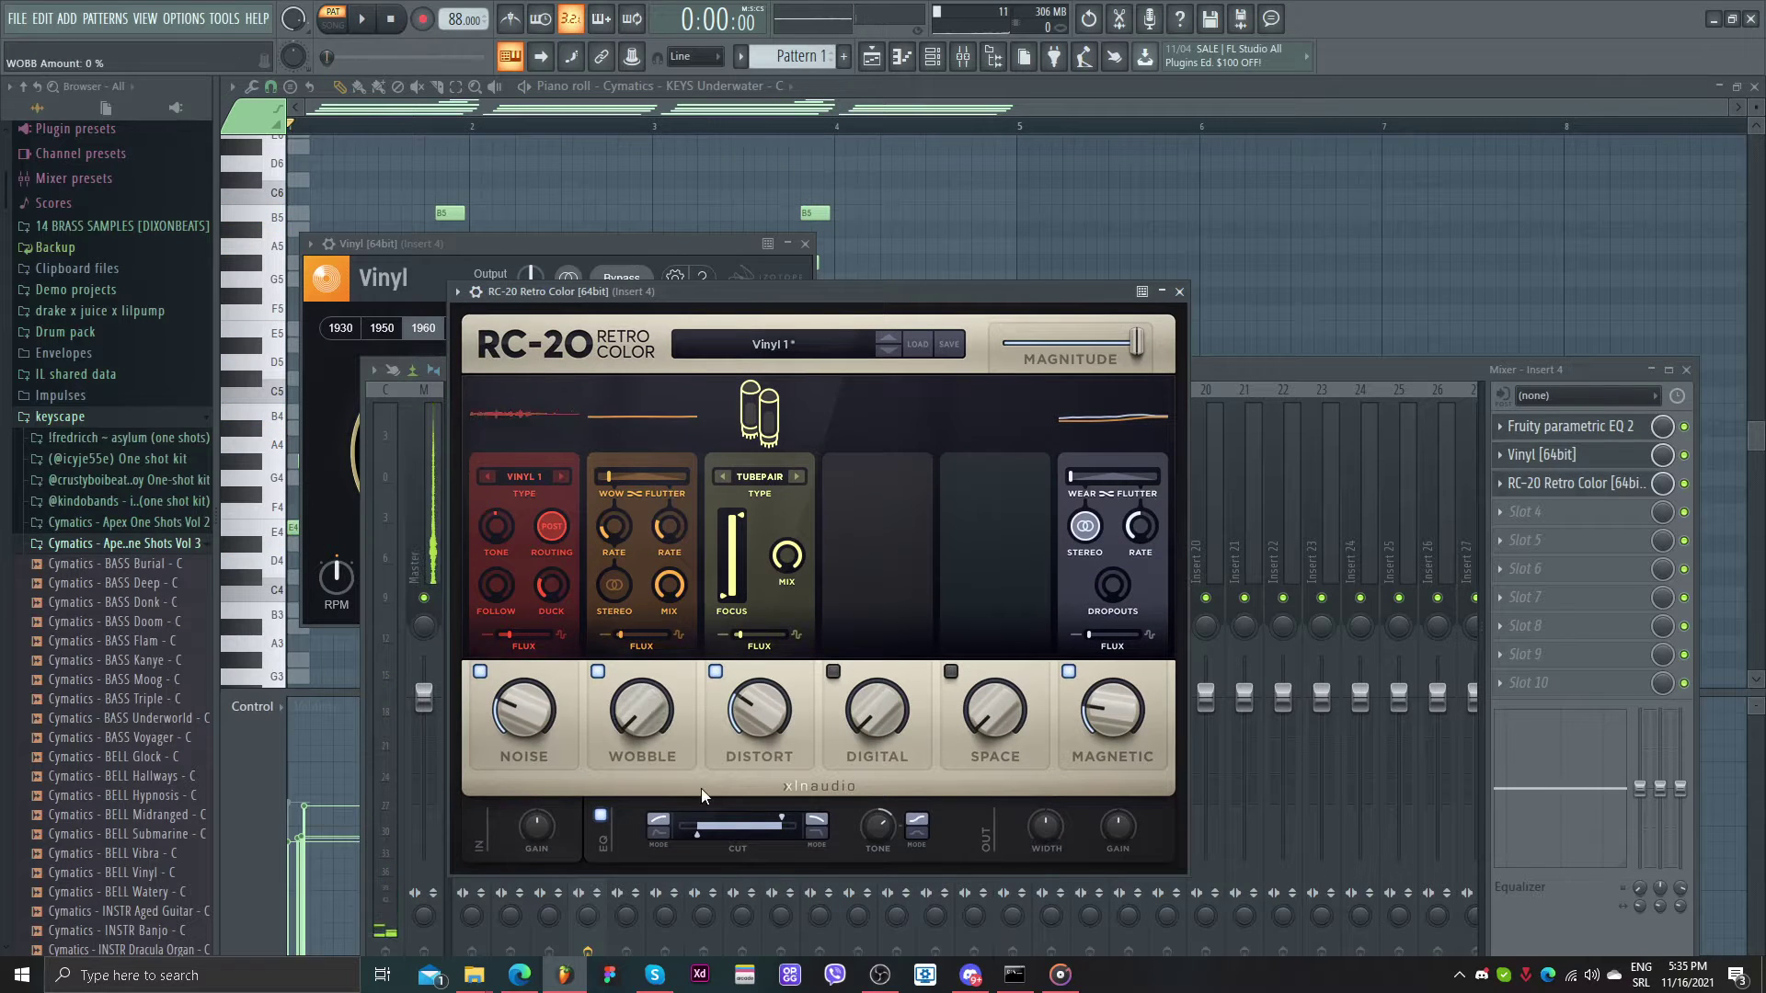
{"action": "left_click", "coordinate": [715, 672]}
{"action": "left_click", "coordinate": [597, 672]}
{"action": "left_click", "coordinate": [1067, 671]}
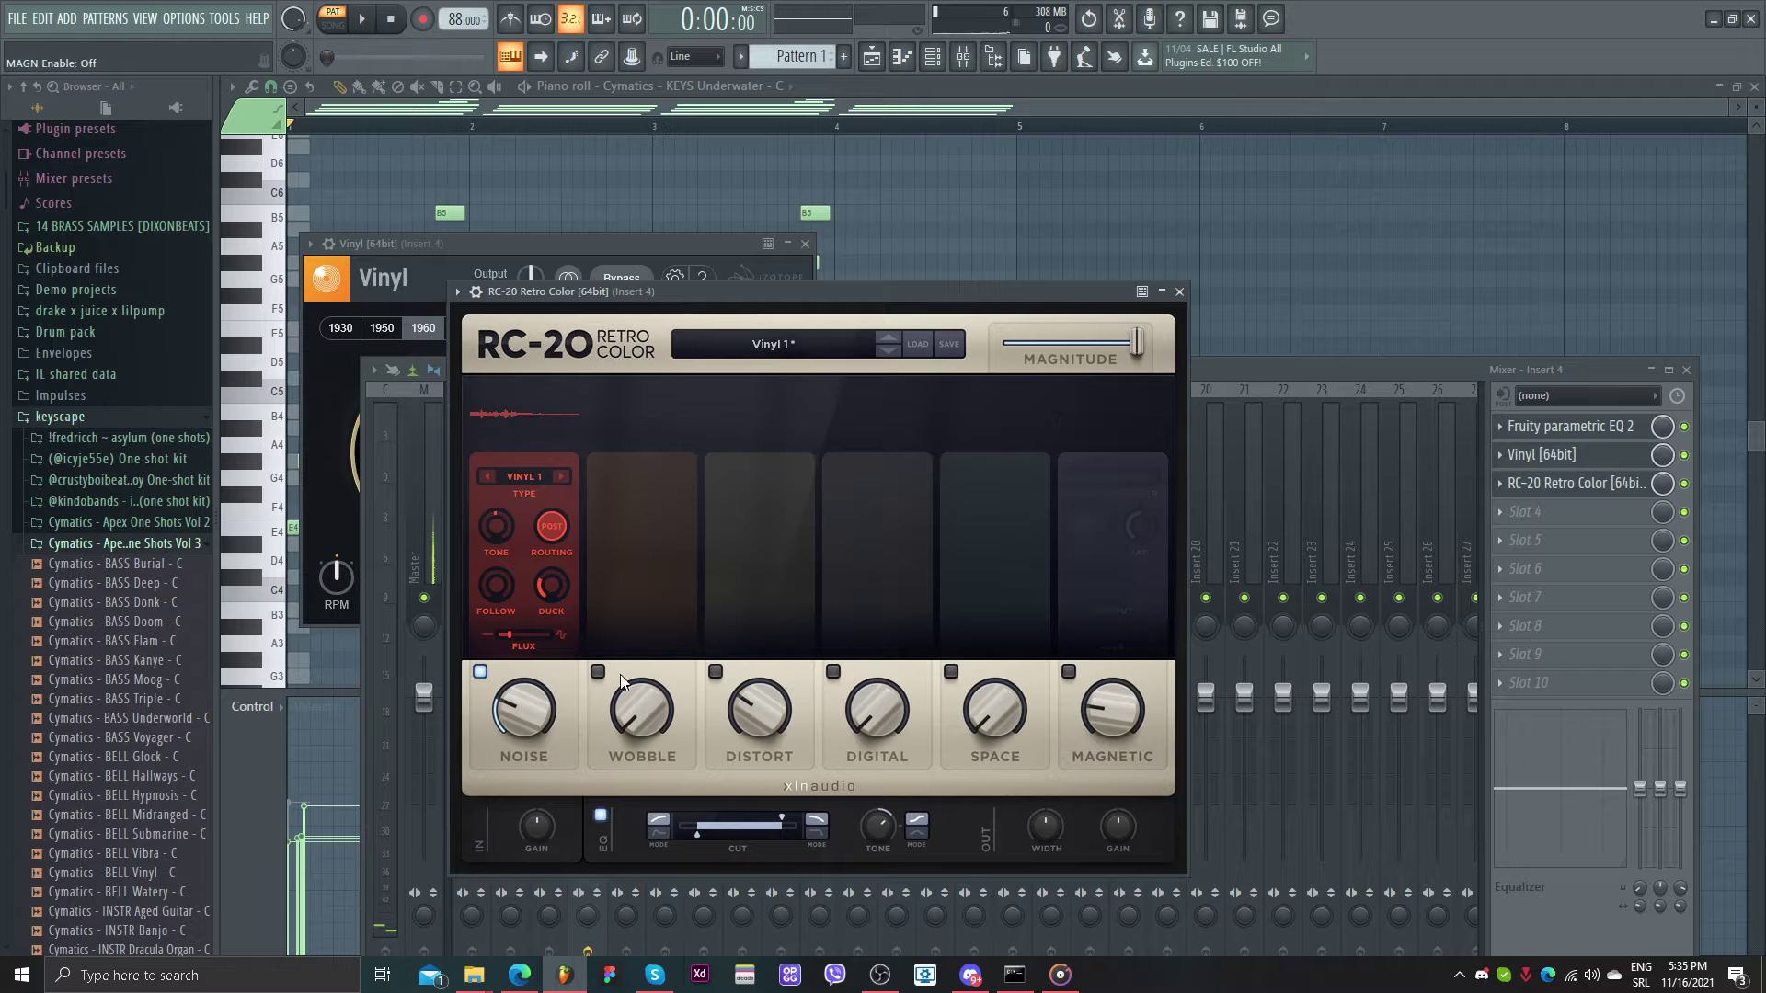
- Audition the RC-20 noise types during playback and settle on VHS with the Noise amount at 6%
{"action": "key", "text": "space"}
{"action": "left_click", "coordinate": [560, 477]}
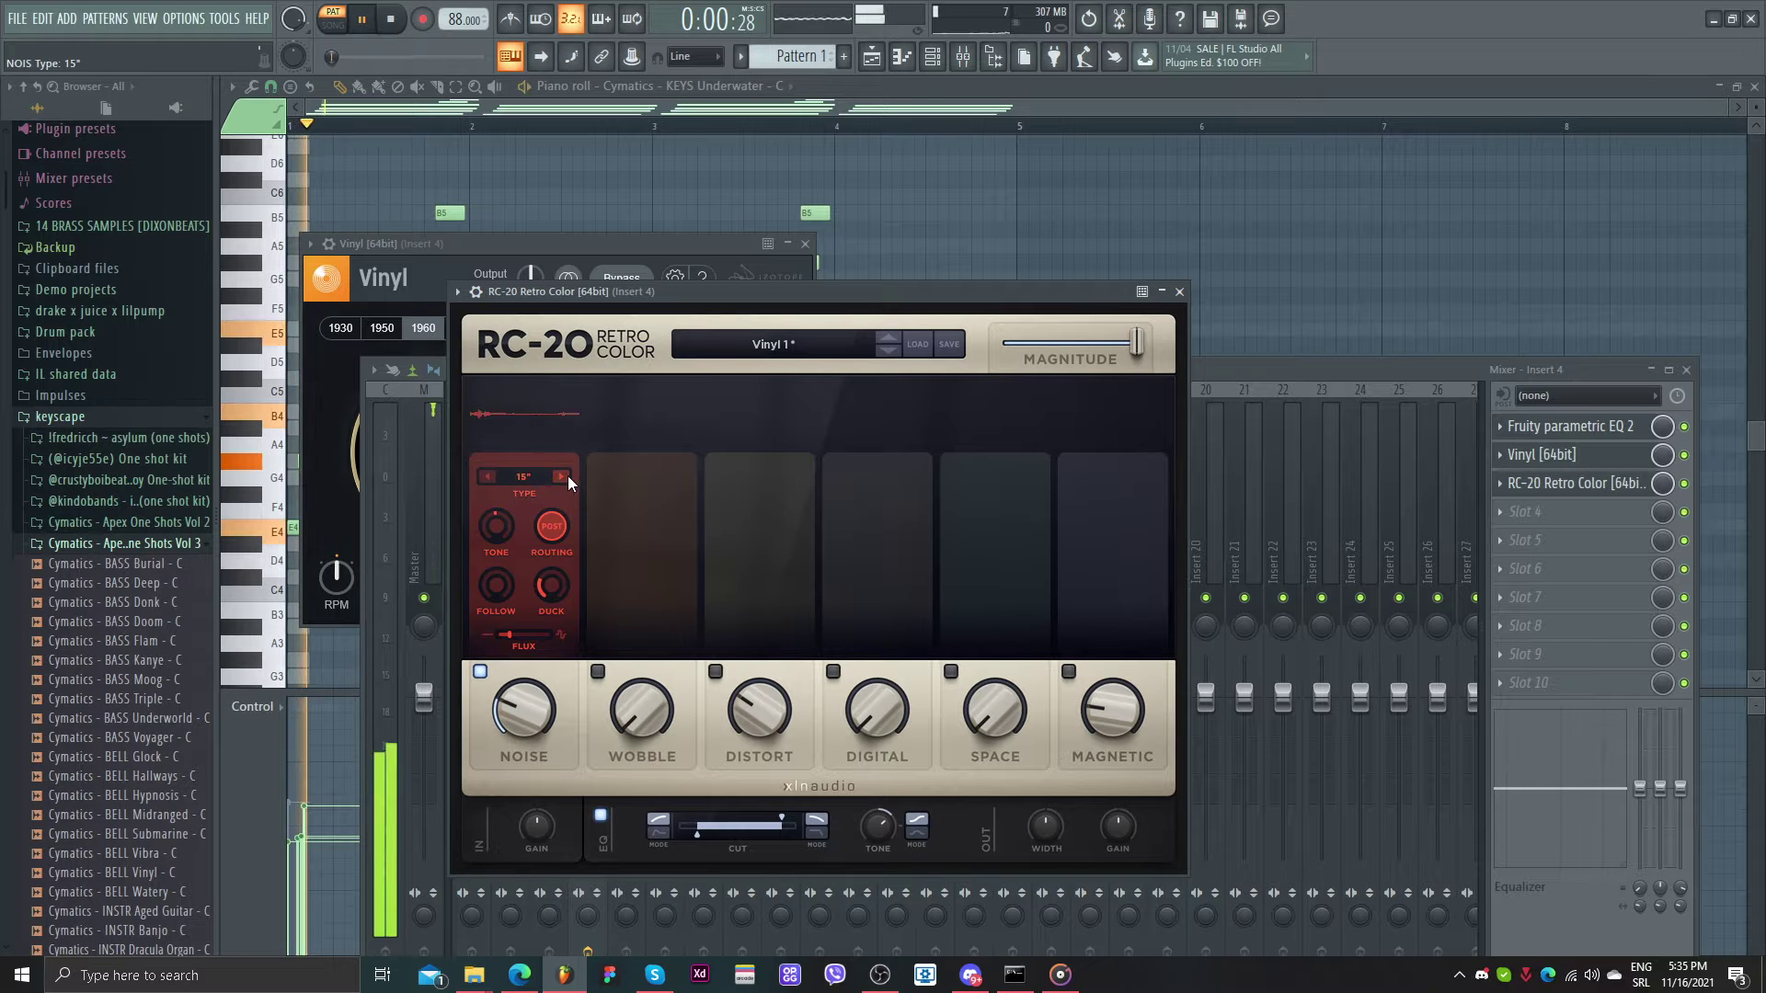
{"action": "left_click", "coordinate": [563, 476]}
{"action": "key", "text": "space"}
{"action": "mouse_move", "coordinate": [513, 720]}
{"action": "left_click", "coordinate": [561, 475]}
{"action": "key", "text": "space"}
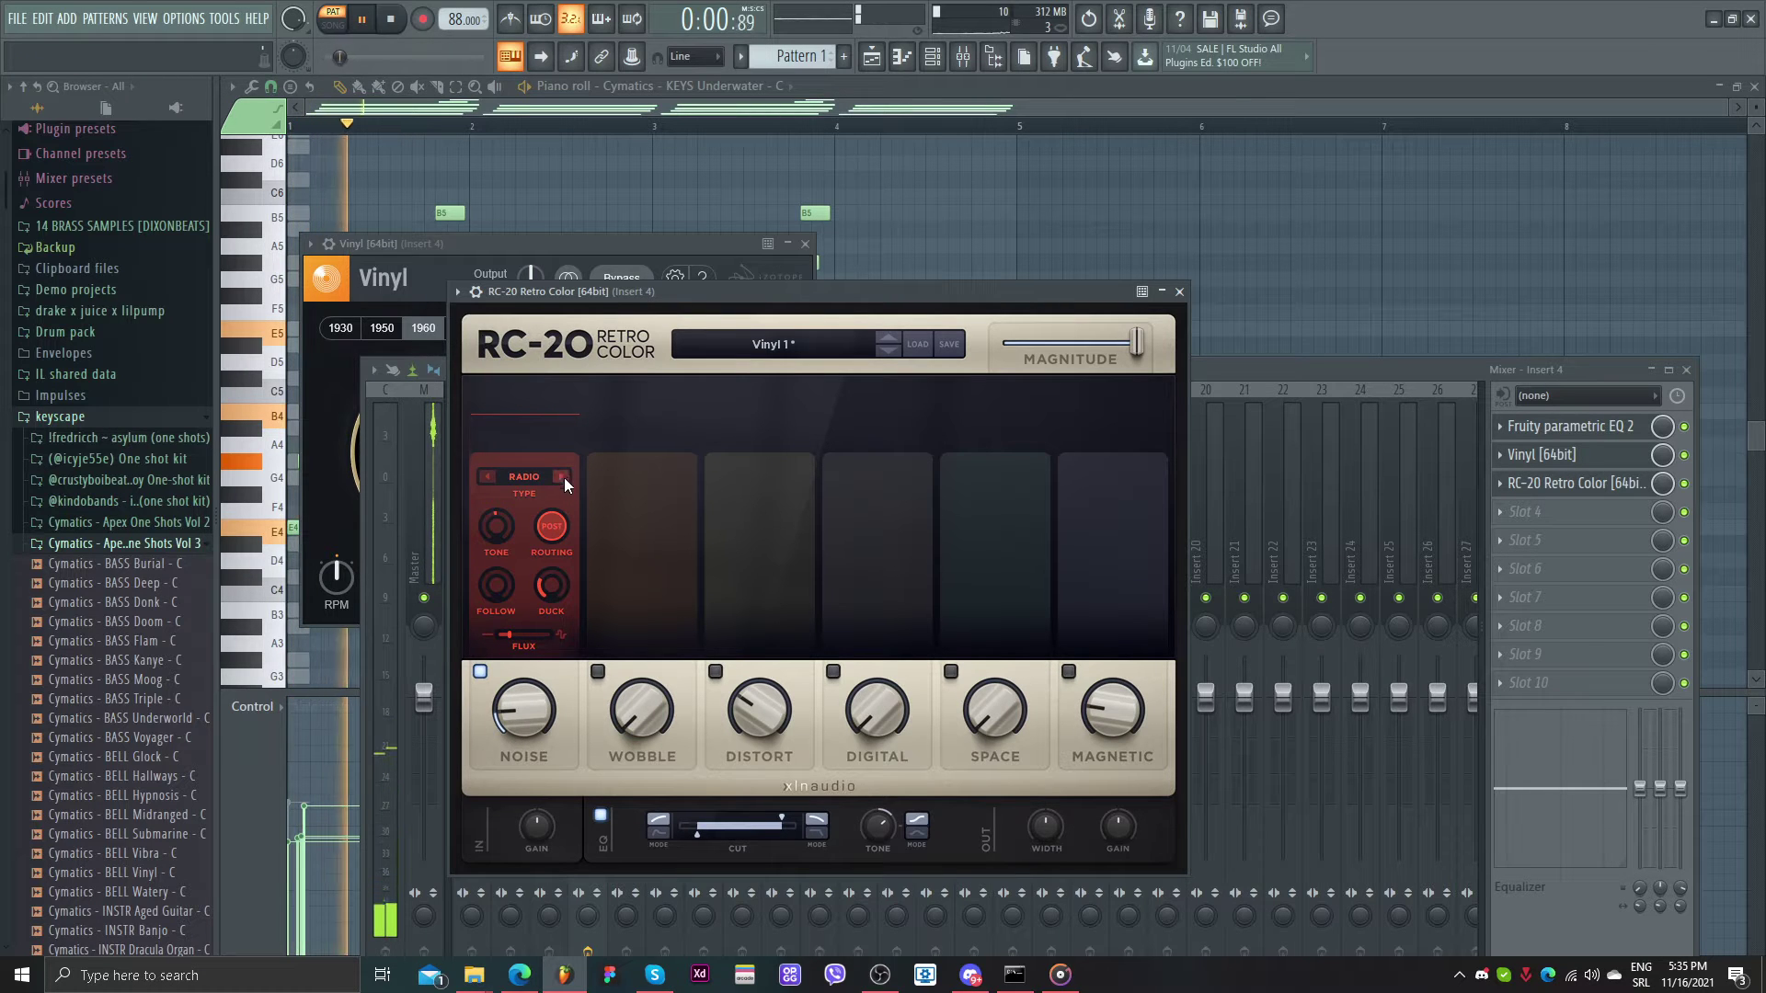
{"action": "left_click_drag", "start_coordinate": [516, 694], "coordinate": [511, 706]}
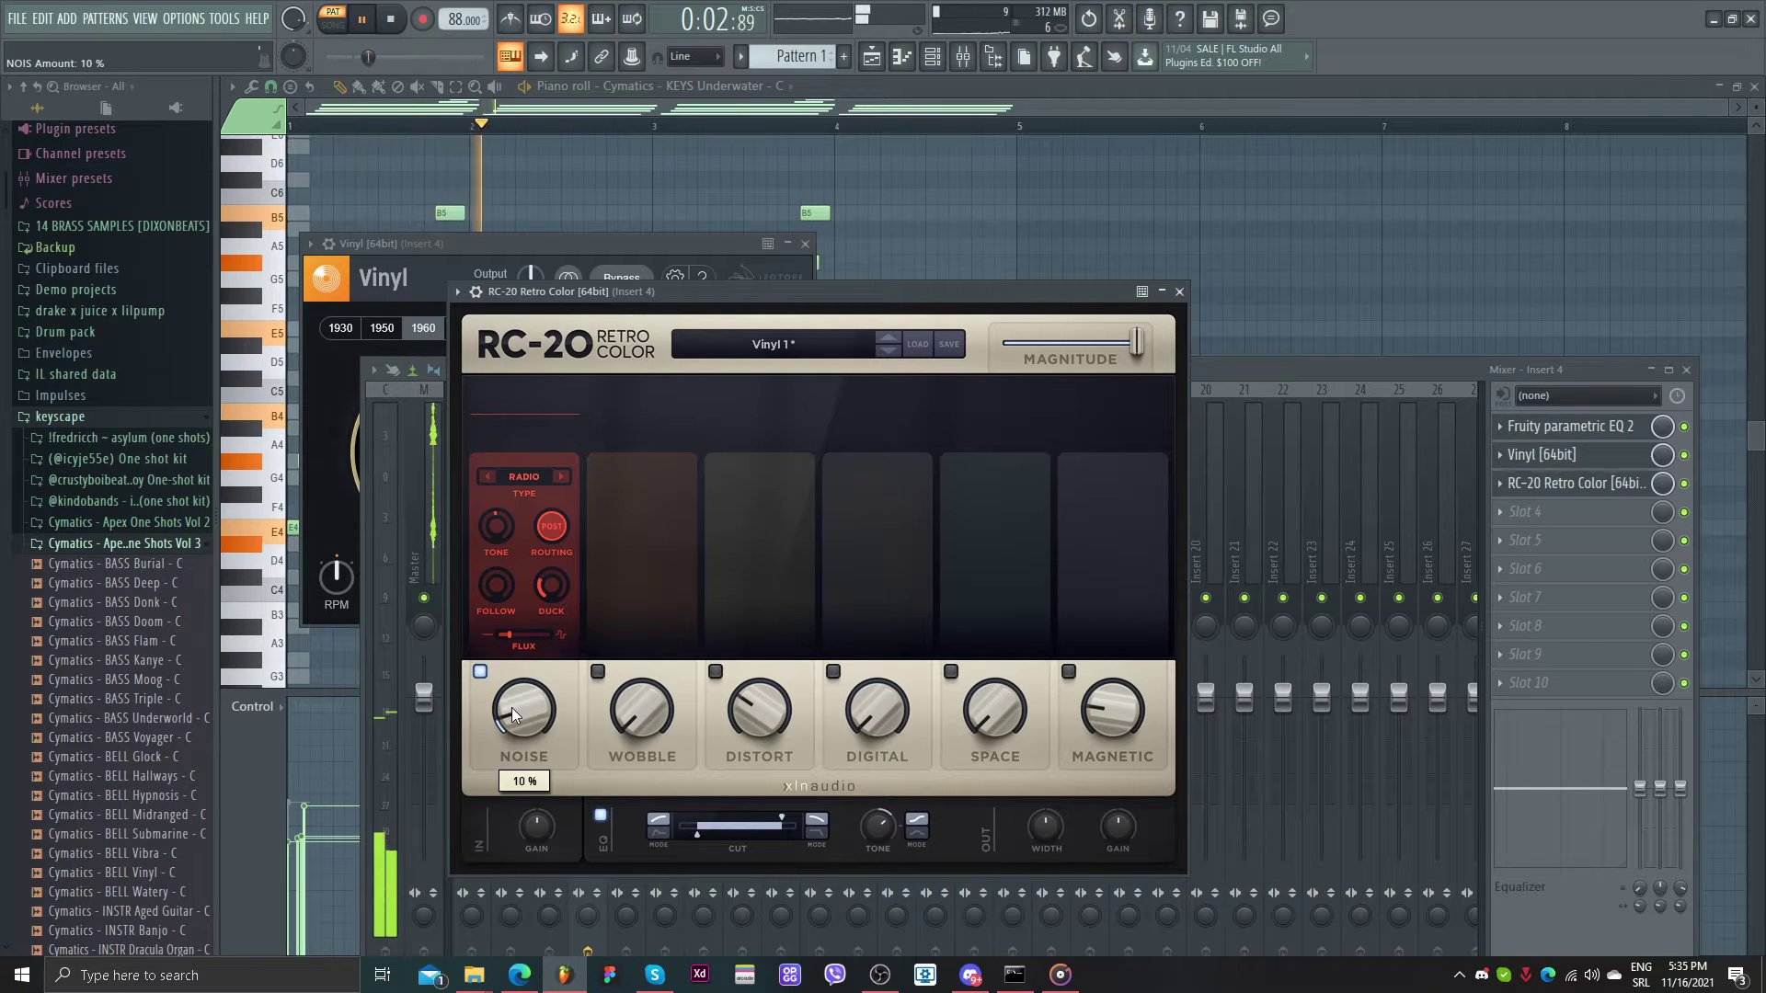
{"action": "left_click", "coordinate": [562, 476]}
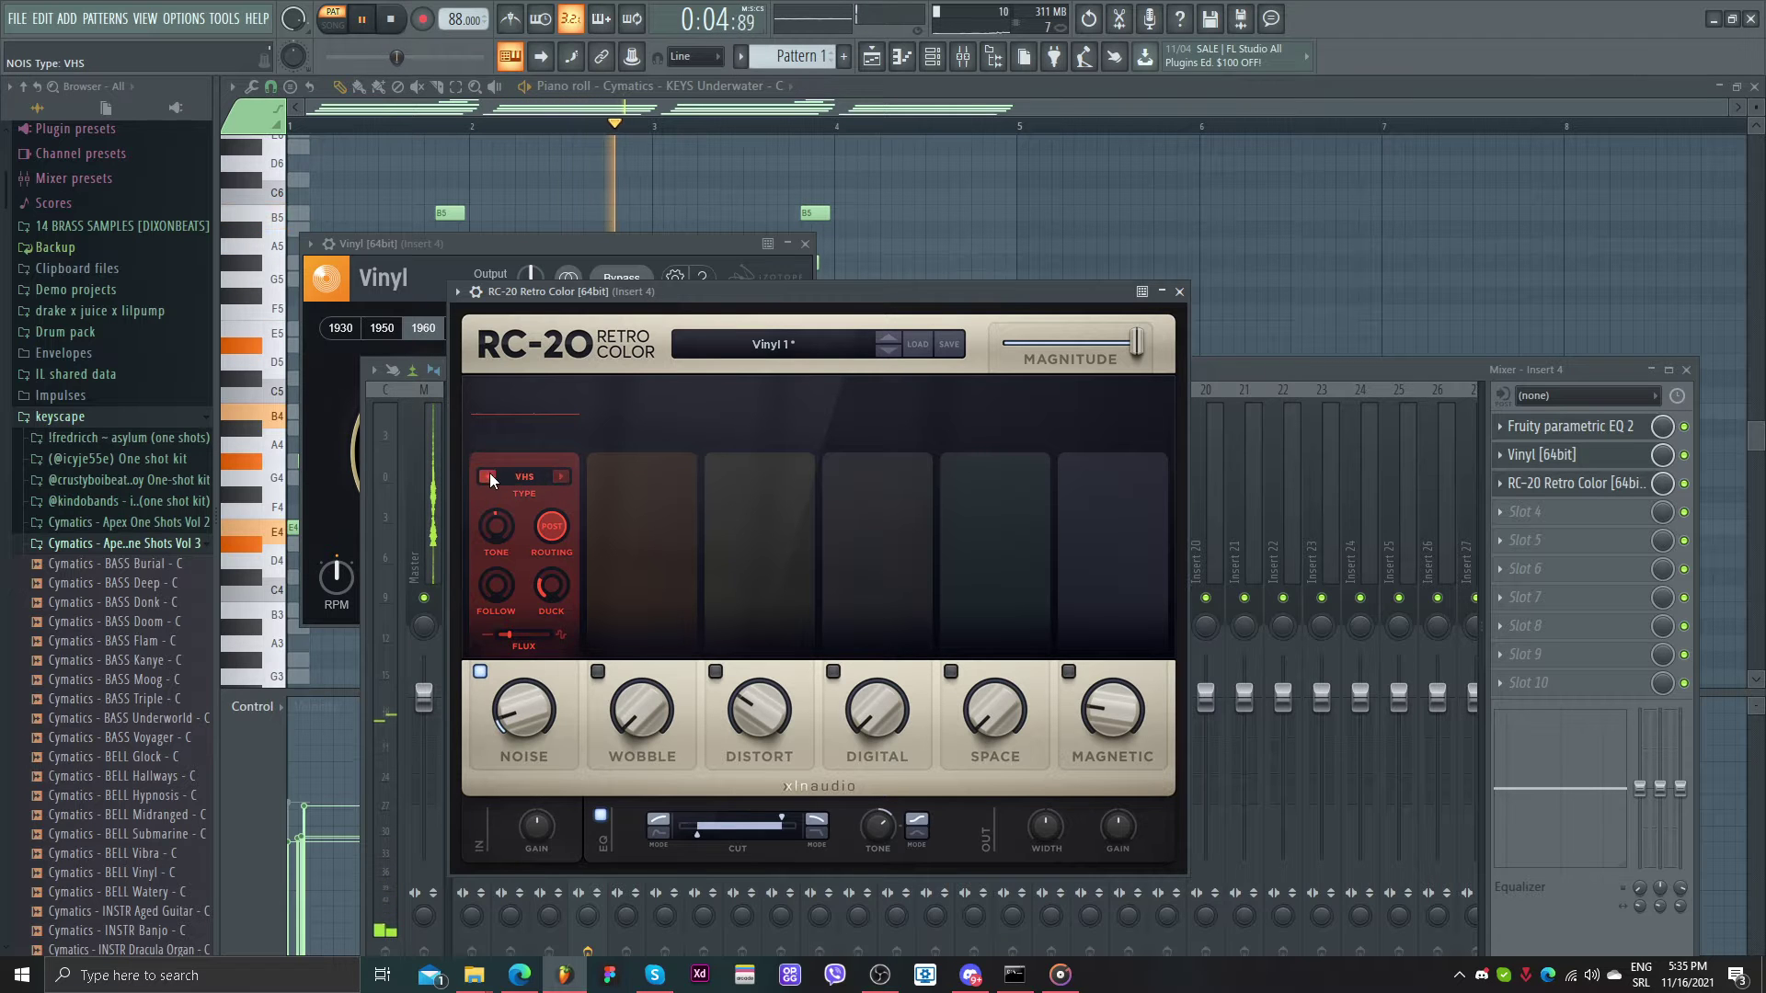
{"action": "left_click_drag", "start_coordinate": [522, 731], "coordinate": [521, 732]}
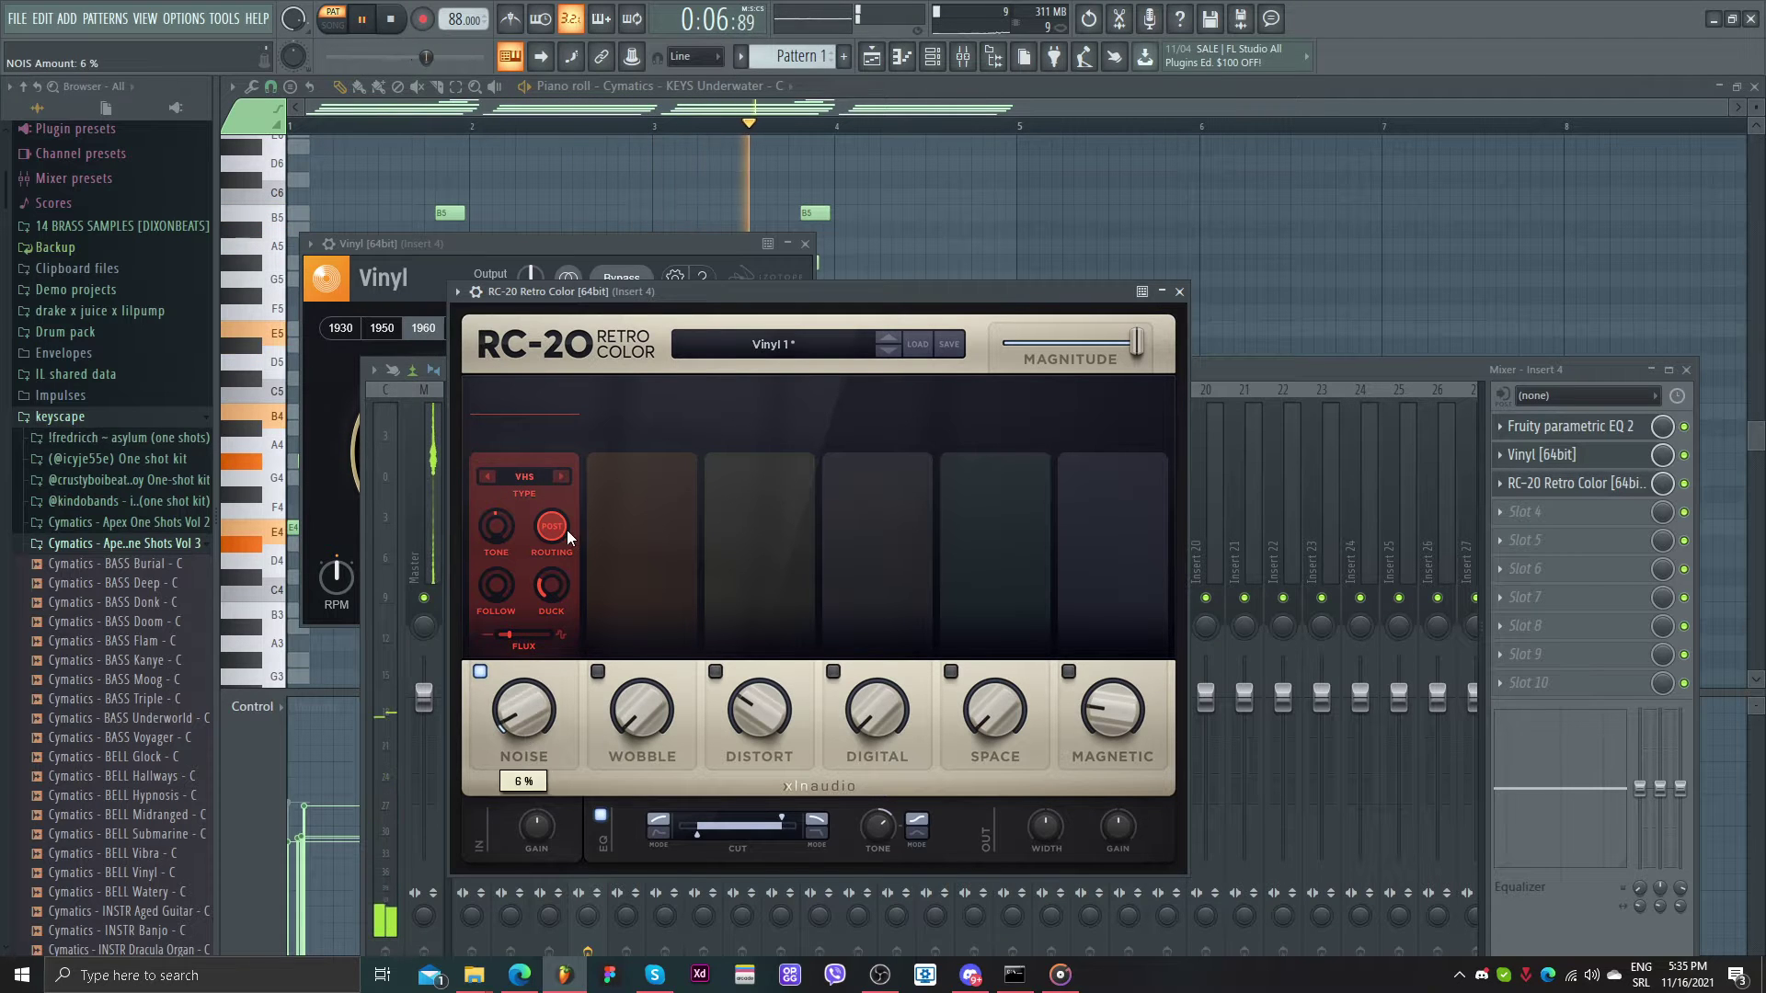
{"action": "left_click", "coordinate": [1065, 220]}
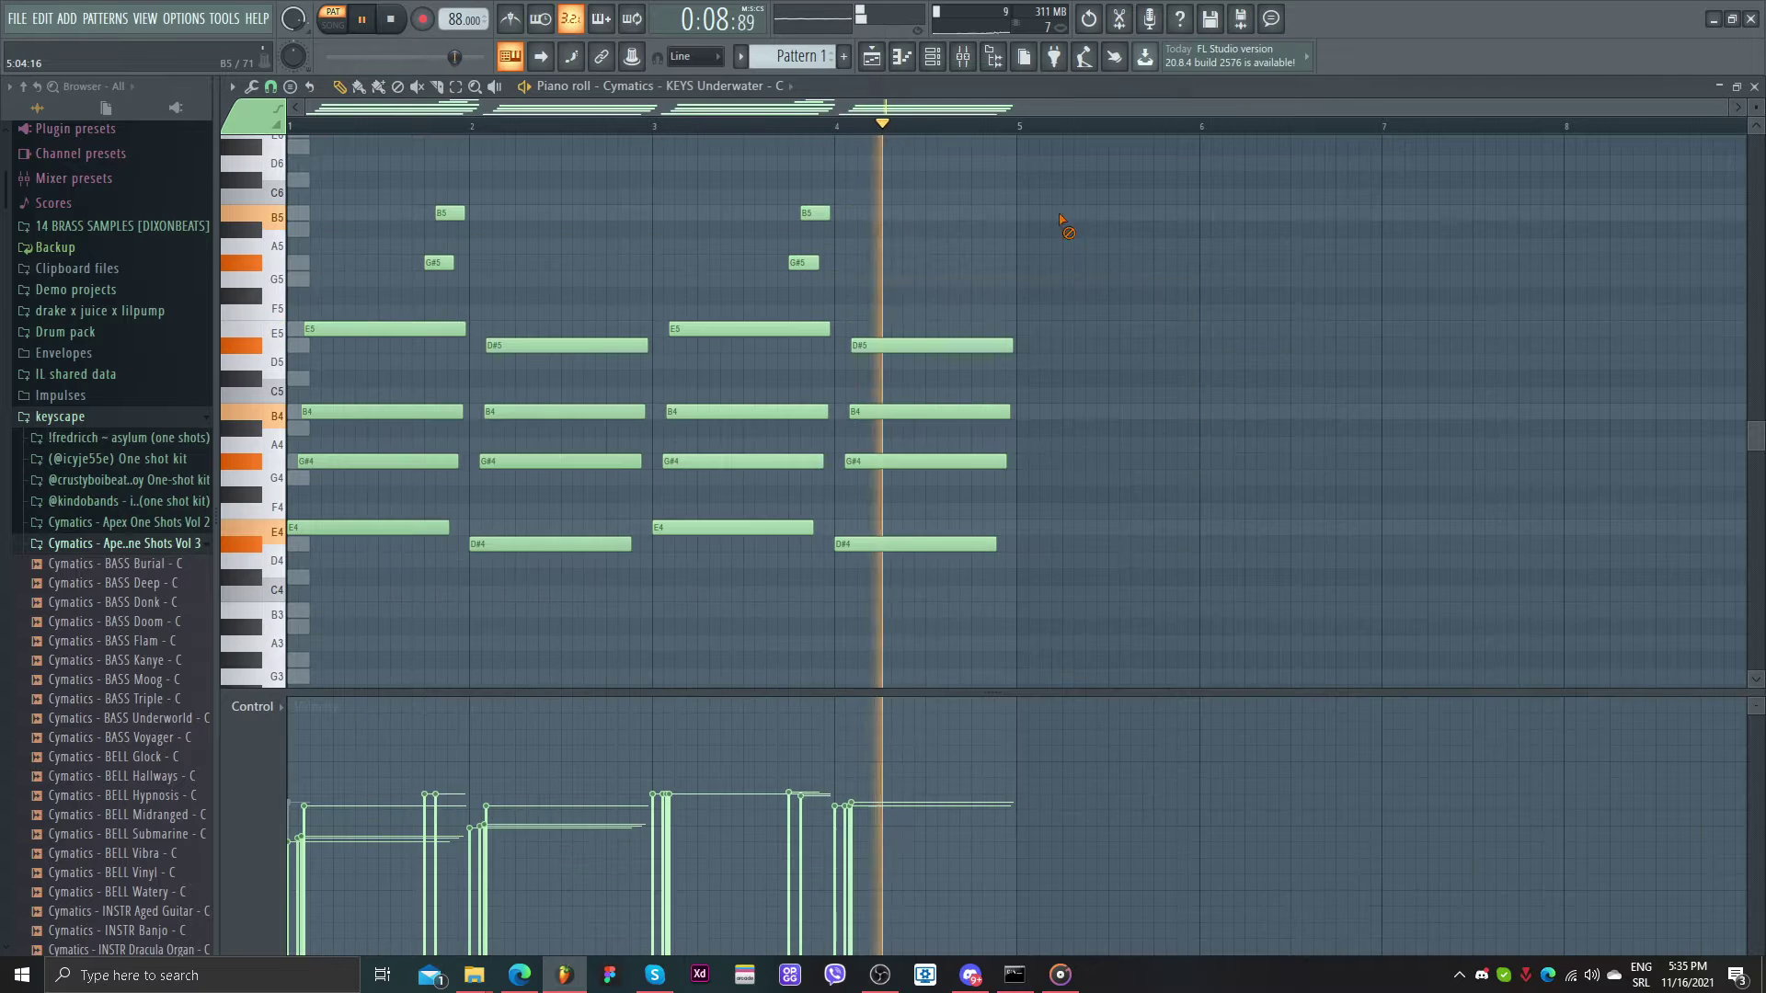
{"action": "key", "text": "space"}
- Replace the Hat channel's sound with the Cymatics - BELL Vinyl sample and route it to mixer track 4
{"action": "scroll", "coordinate": [148, 727], "scroll_direction": "down", "scroll_amount": 6}
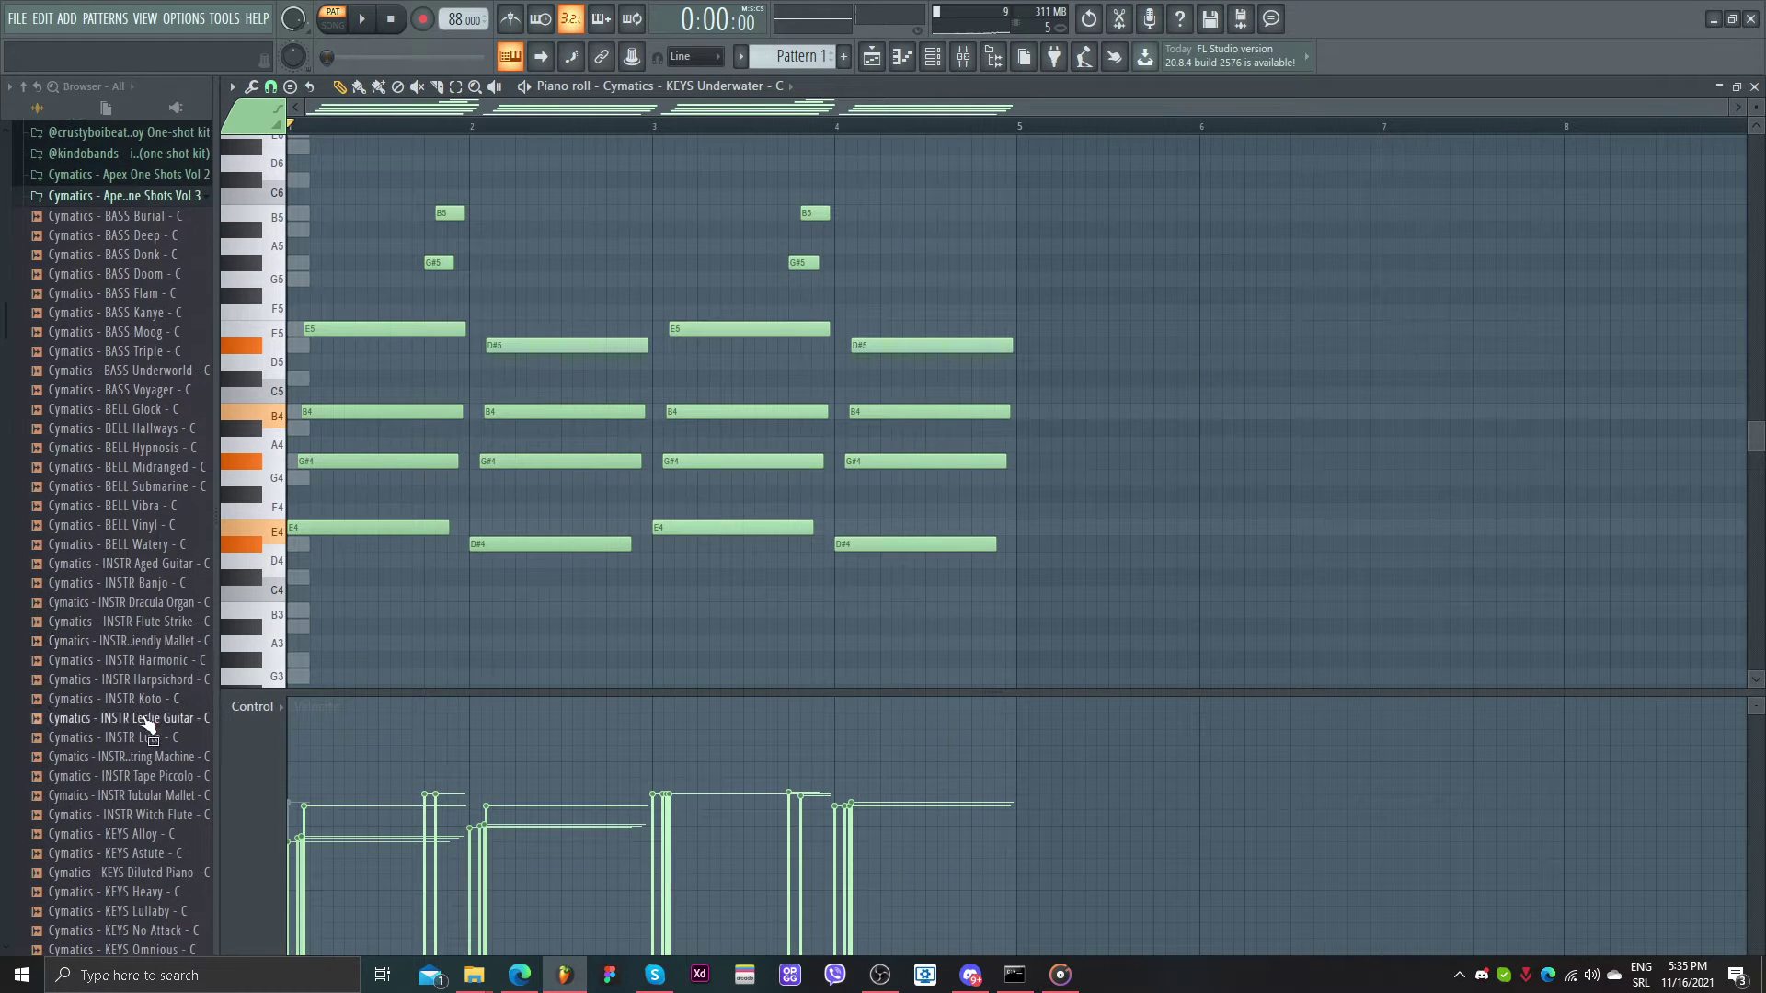
{"action": "left_click", "coordinate": [162, 525]}
{"action": "left_click_drag", "start_coordinate": [162, 524], "coordinate": [583, 266]}
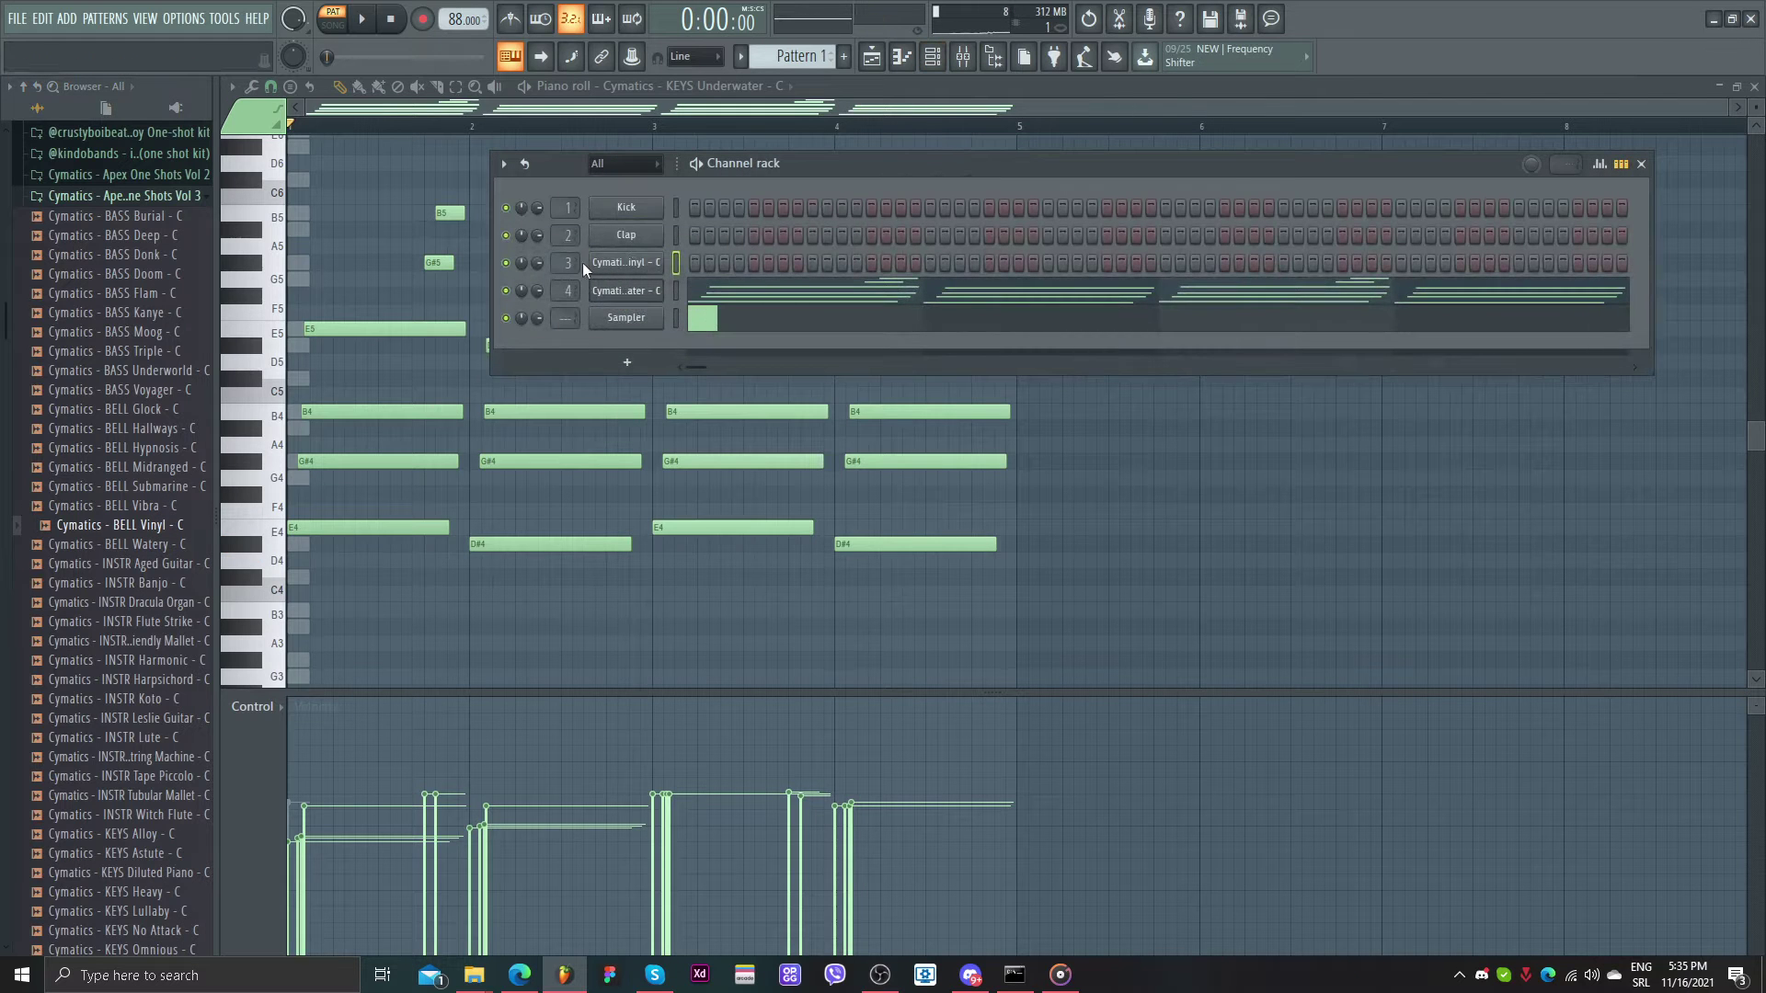
- Lengthen the fade-out of the BELL Vinyl sample in its channel settings
{"action": "right_click", "coordinate": [632, 256]}
{"action": "left_click", "coordinate": [631, 263]}
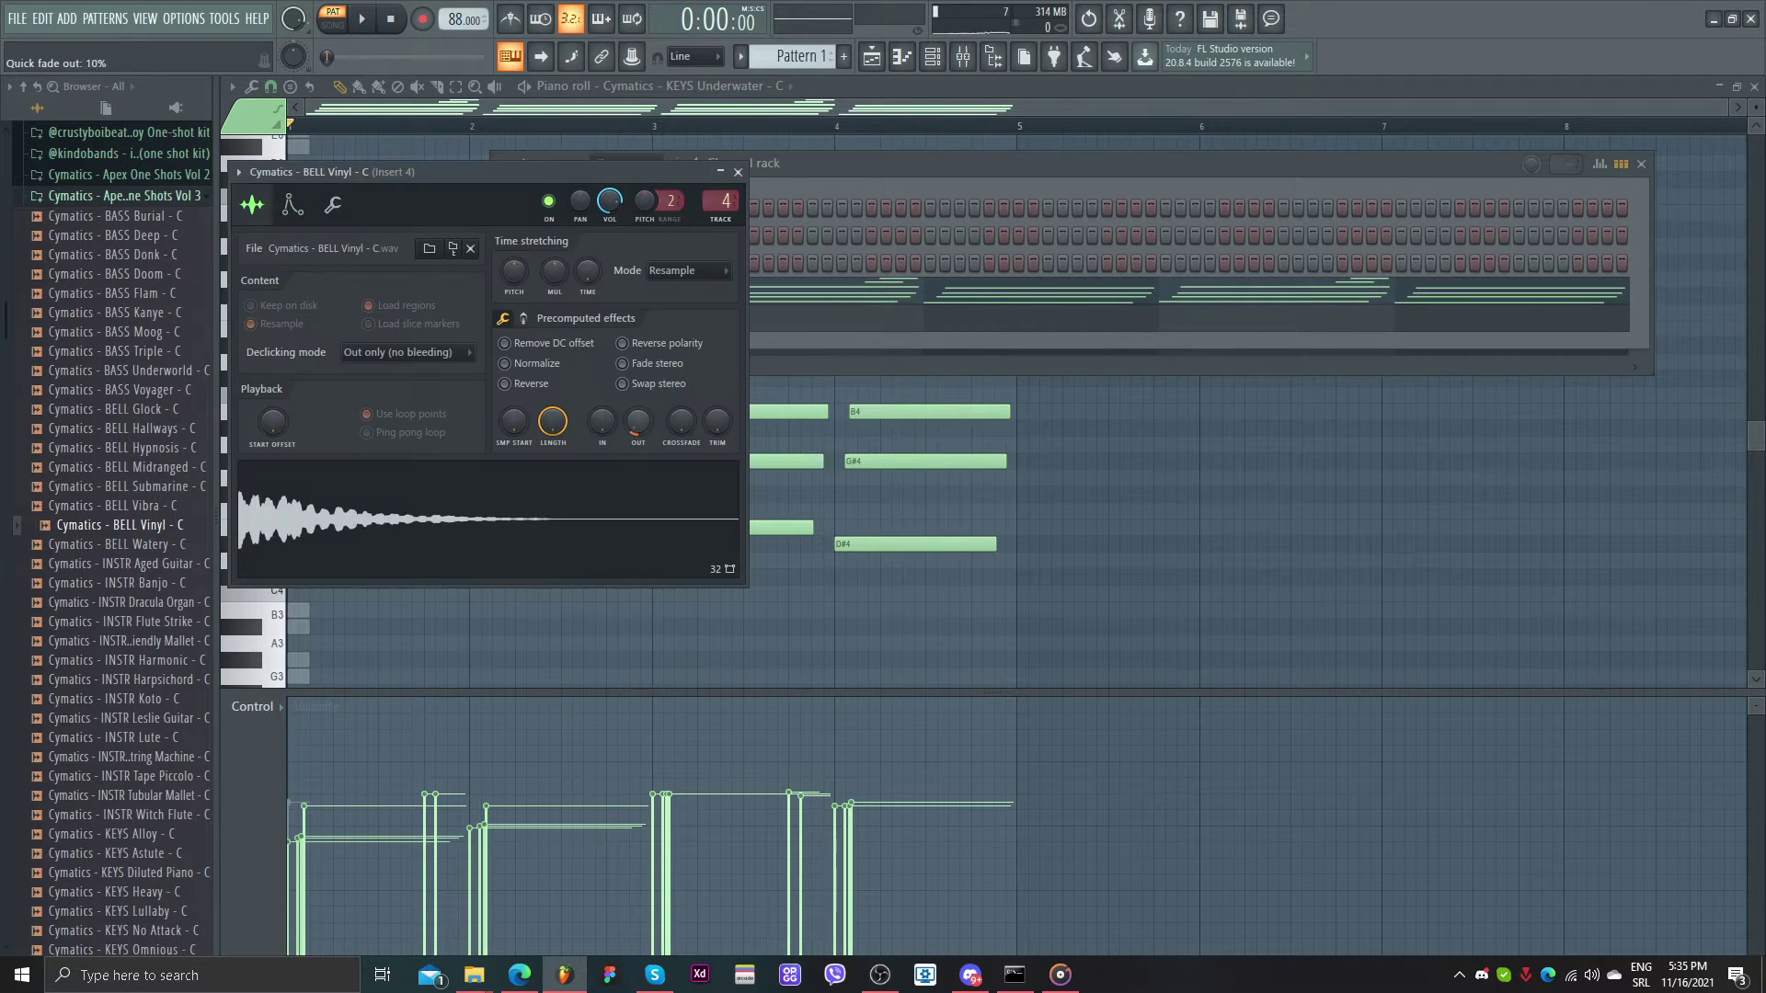
{"action": "left_click_drag", "start_coordinate": [637, 422], "coordinate": [637, 396]}
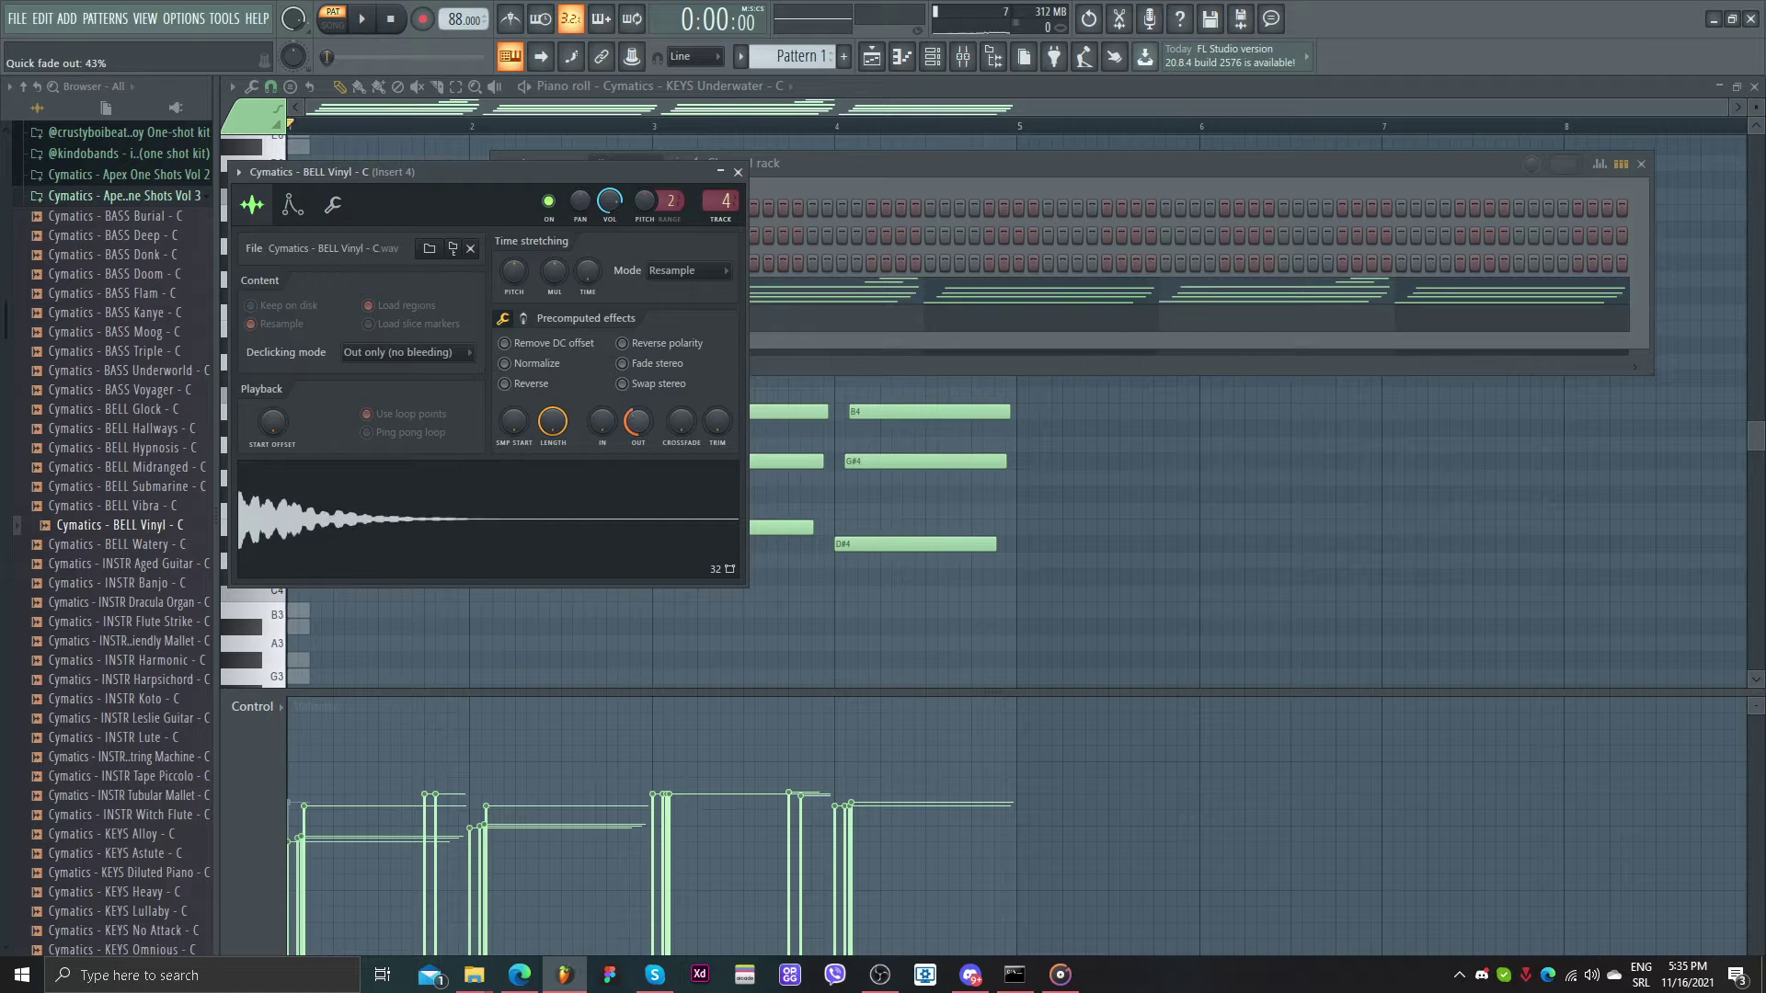
{"action": "left_click", "coordinate": [737, 172]}
- Open the BELL Vinyl channel's piano roll and add short G#5 and B5 notes near the end of bar 1
{"action": "right_click", "coordinate": [661, 273]}
{"action": "left_click", "coordinate": [691, 268]}
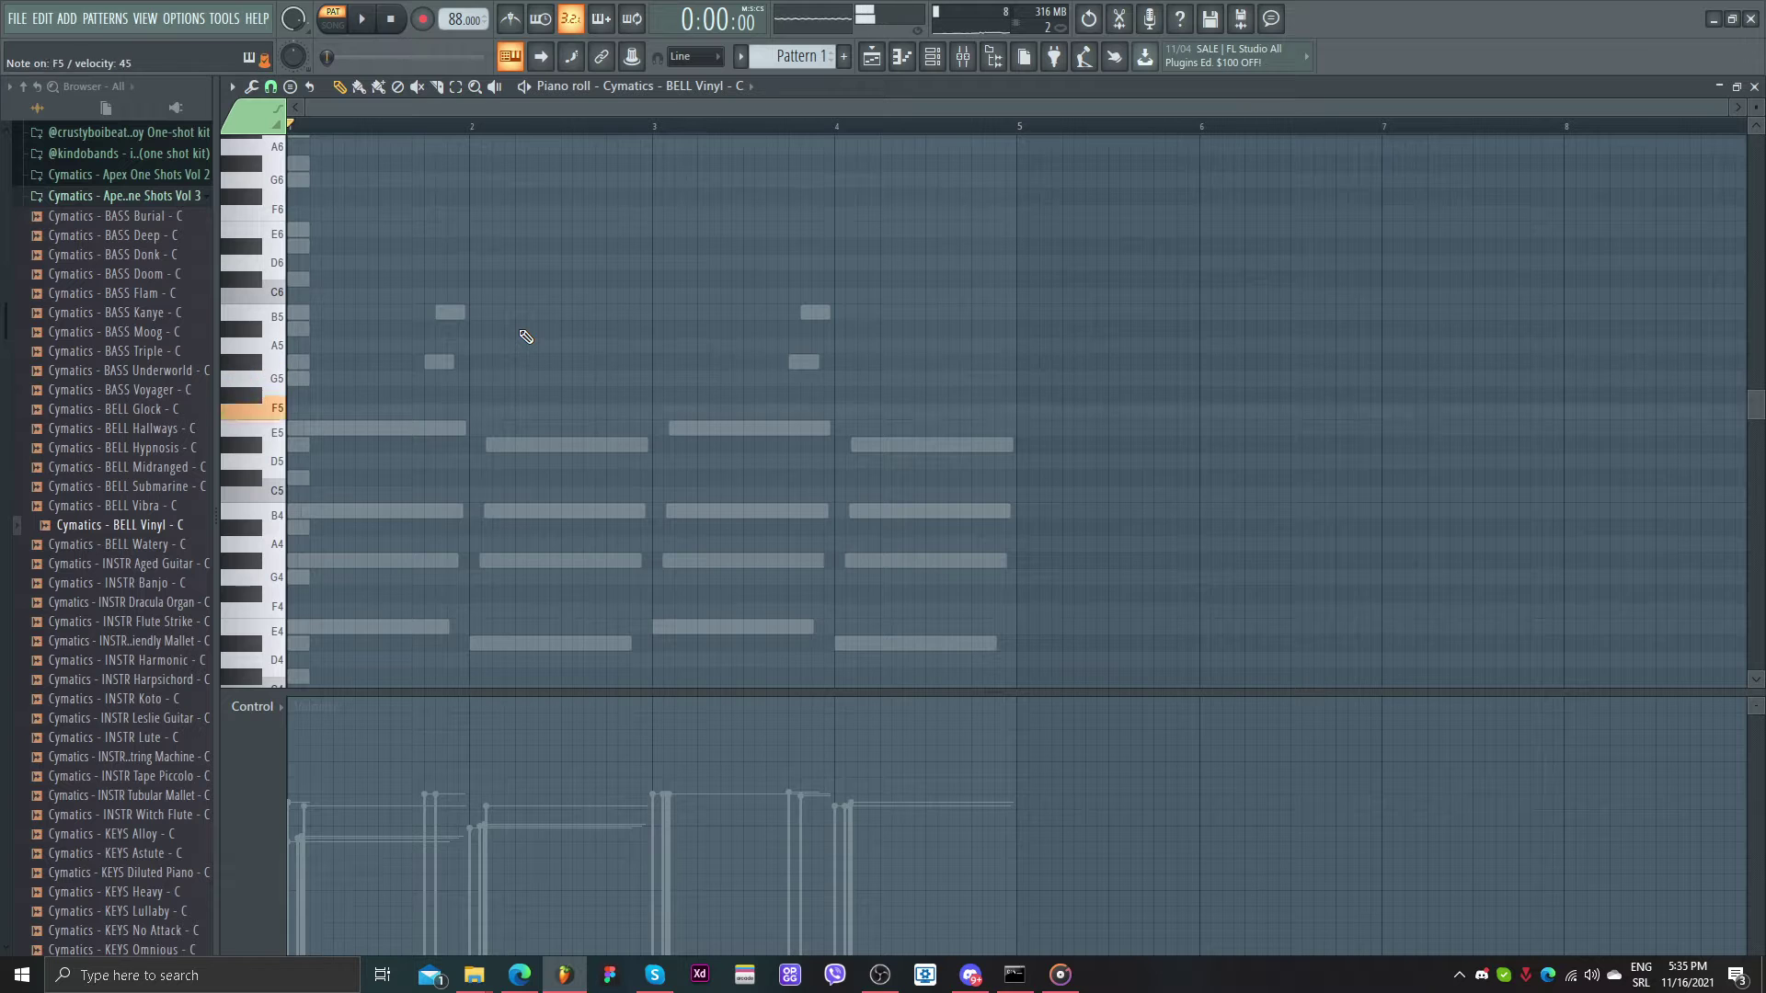
{"action": "key", "text": "space"}
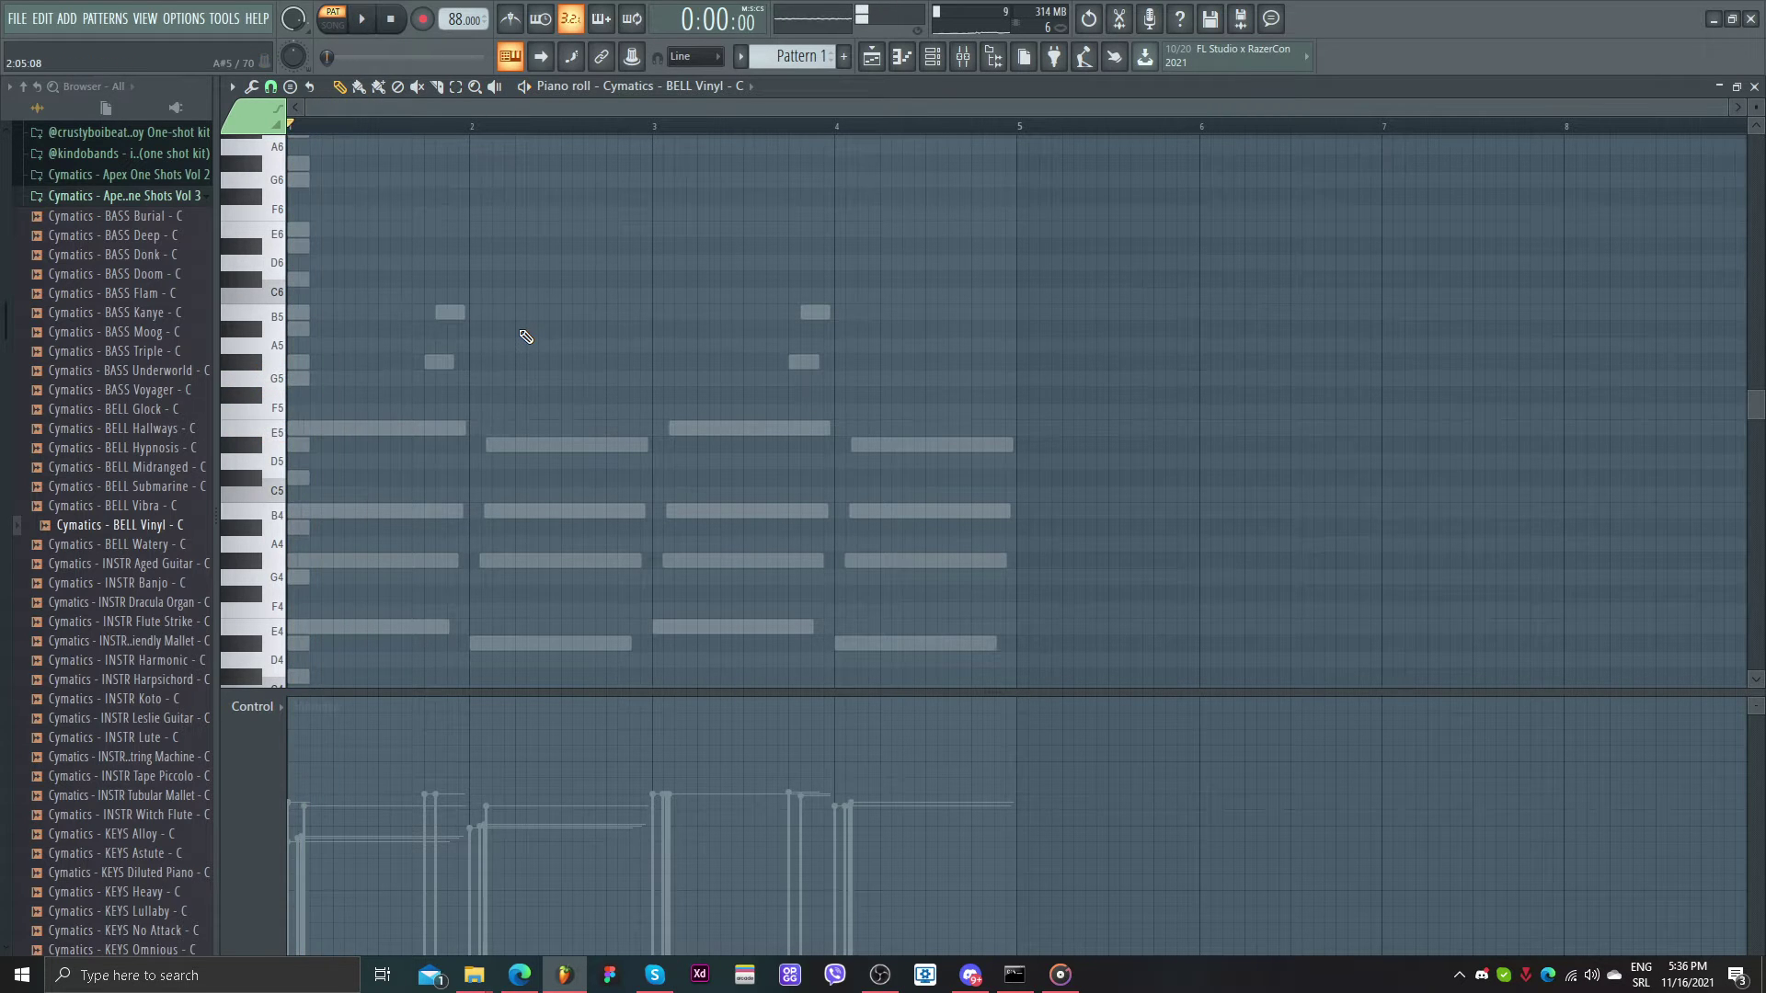
{"action": "scroll", "coordinate": [589, 327], "scroll_direction": "up", "scroll_amount": 1, "text": "ctrl"}
{"action": "left_click_drag", "start_coordinate": [646, 115], "coordinate": [588, 119]}
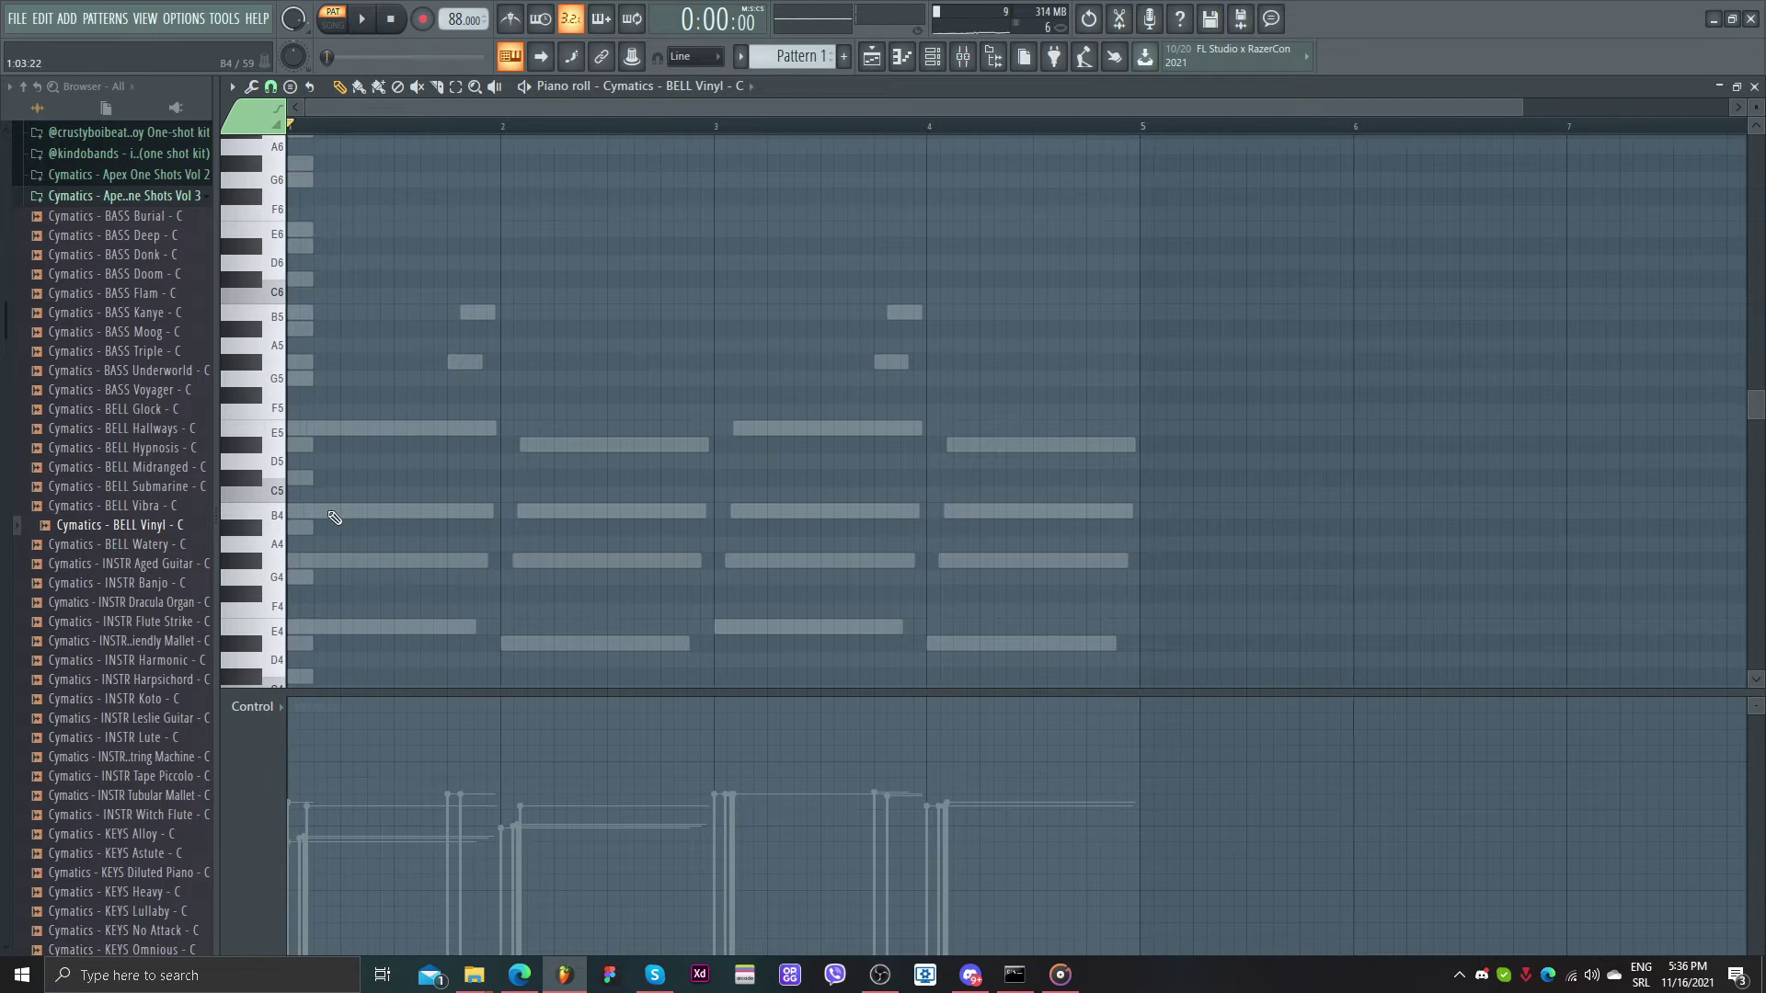
{"action": "key", "text": "space"}
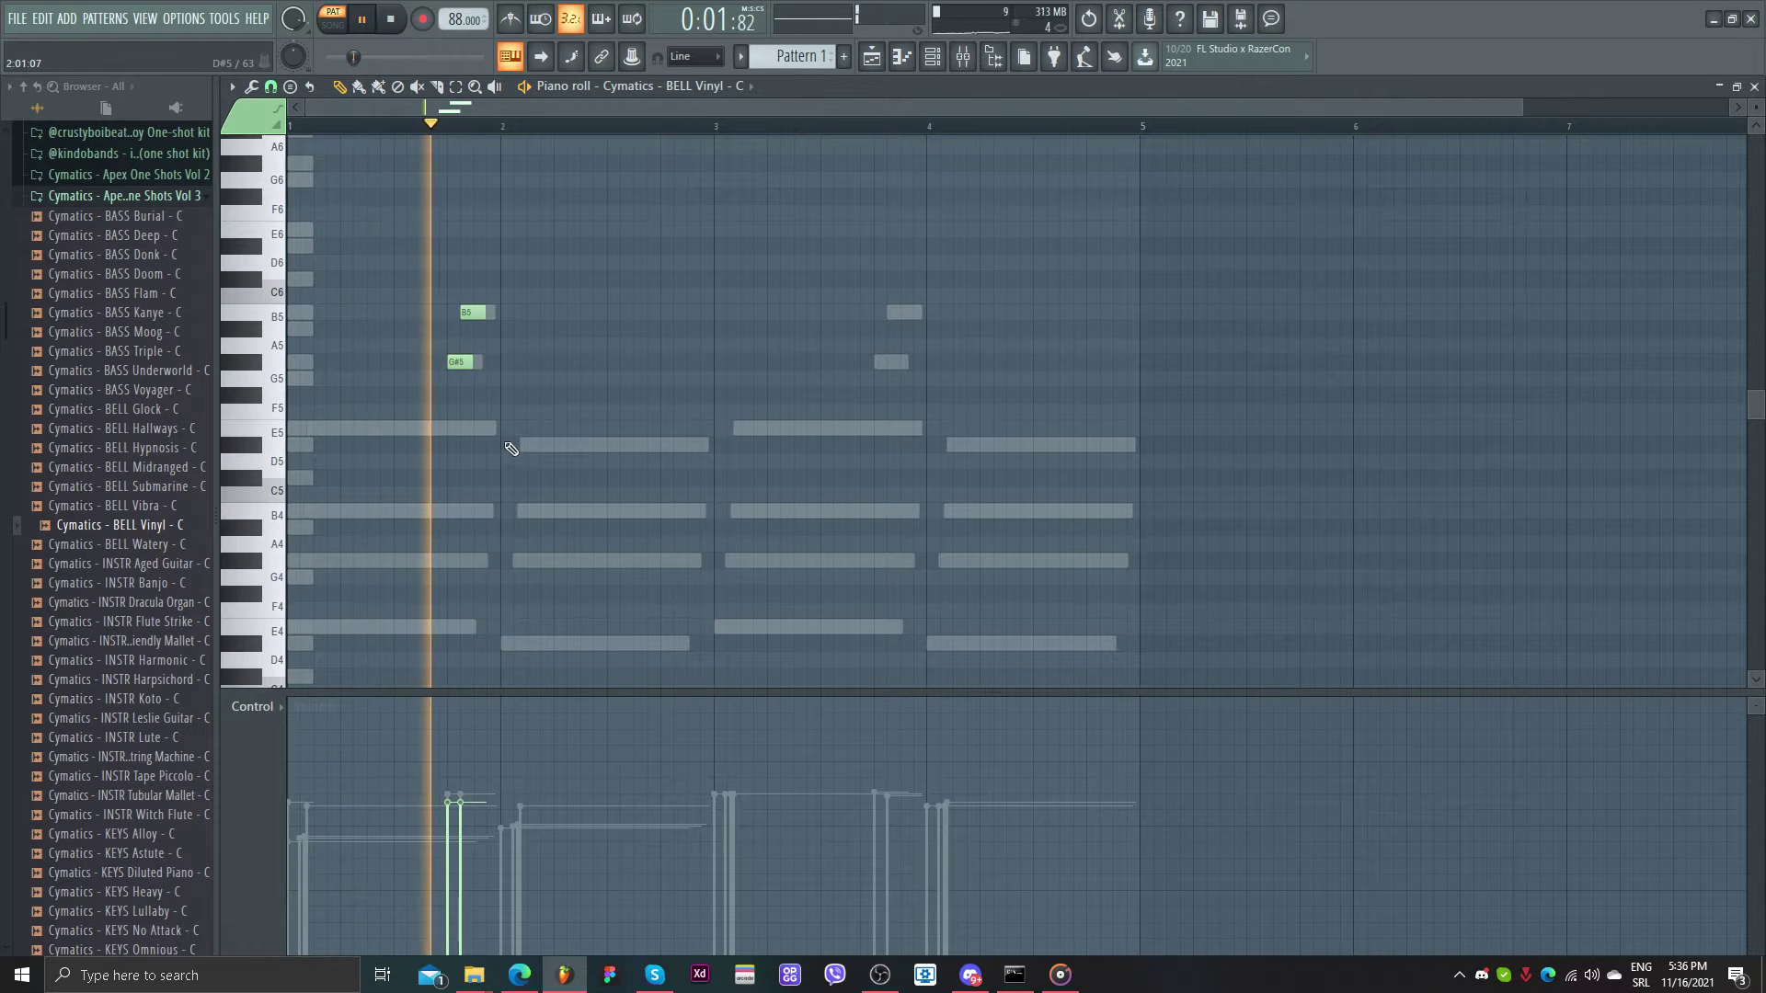
- Add short D#4, G#4 and B4 notes at the start of bar 2, following the ghost chord's staggered timing
{"action": "left_click", "coordinate": [512, 642]}
{"action": "left_click", "coordinate": [530, 562]}
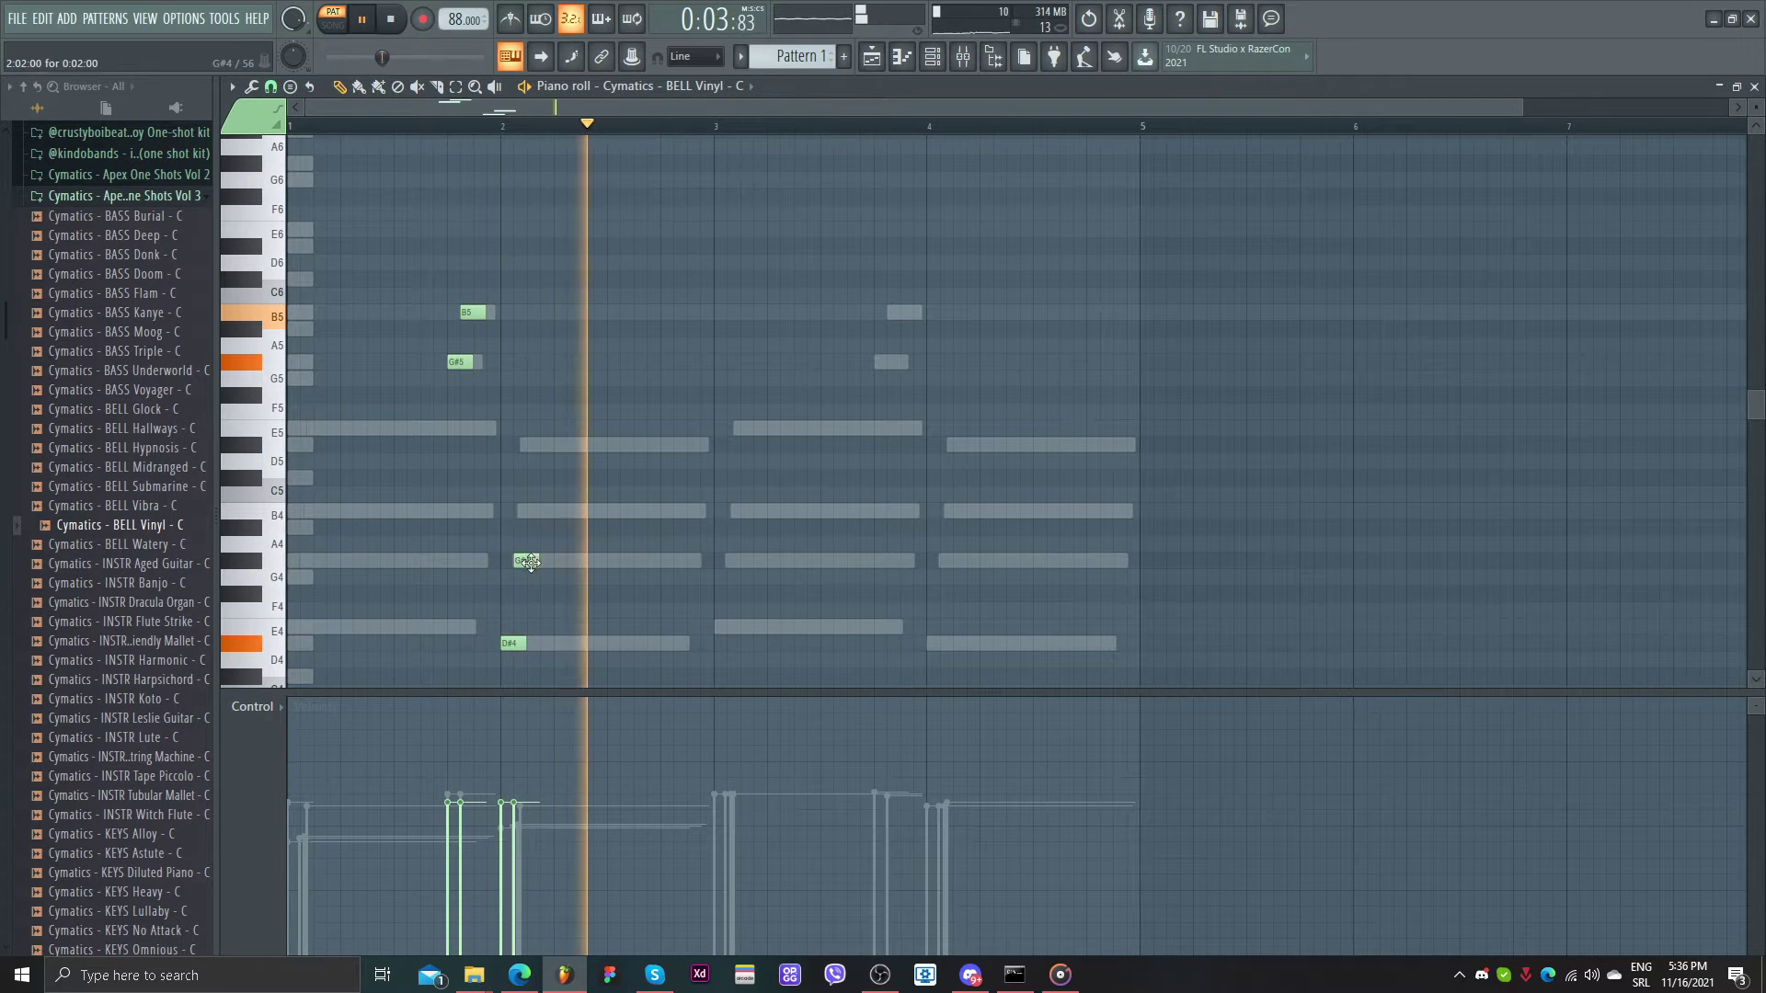
{"action": "key", "text": "space"}
{"action": "left_click", "coordinate": [526, 511]}
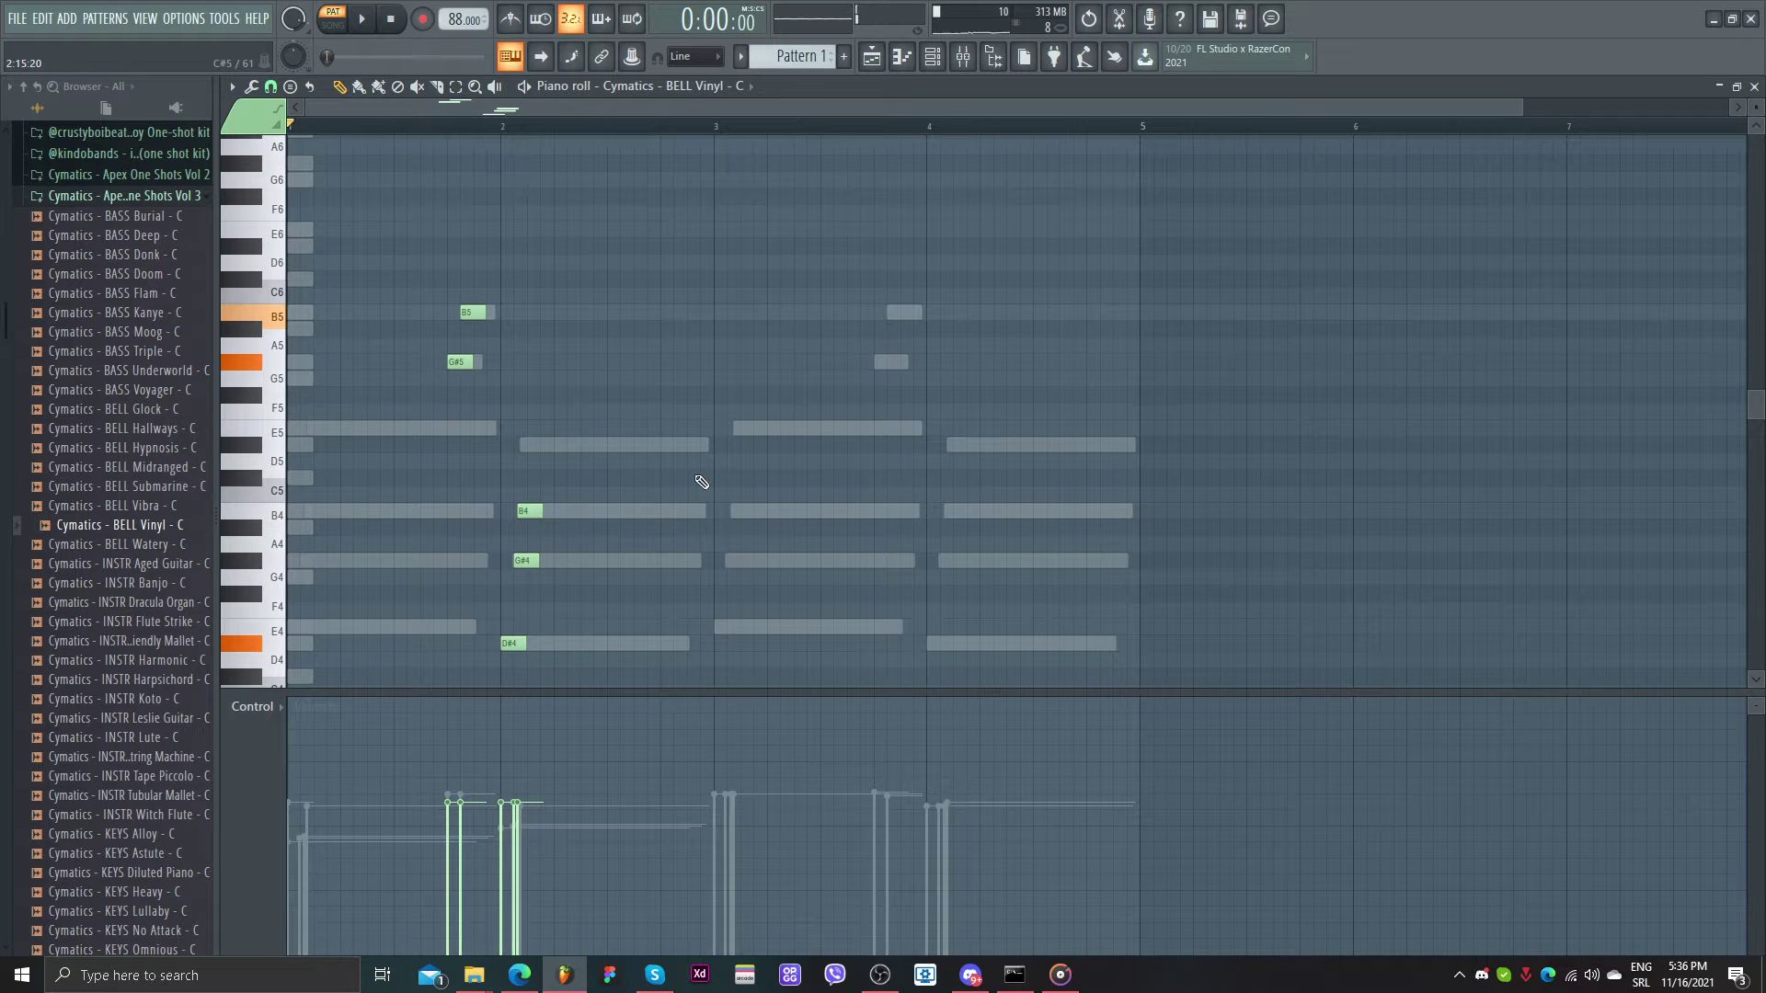
- Copy the bell notes from bars 1 and 2 two bars further on, repeating the phrase in bars 3 and 4
{"action": "mouse_move", "coordinate": [412, 292]}
{"action": "left_mouse_down"}
{"action": "mouse_move", "coordinate": [583, 595]}
{"action": "mouse_move", "coordinate": [575, 671]}
{"action": "left_mouse_up"}
{"action": "mouse_move", "coordinate": [521, 593]}
{"action": "left_mouse_down"}
{"action": "mouse_move", "coordinate": [974, 593]}
{"action": "mouse_move", "coordinate": [948, 592]}
{"action": "left_mouse_up"}
{"action": "key", "text": "space"}
- Transpose all the bell notes down one octave
{"action": "key", "text": "ctrl+a"}
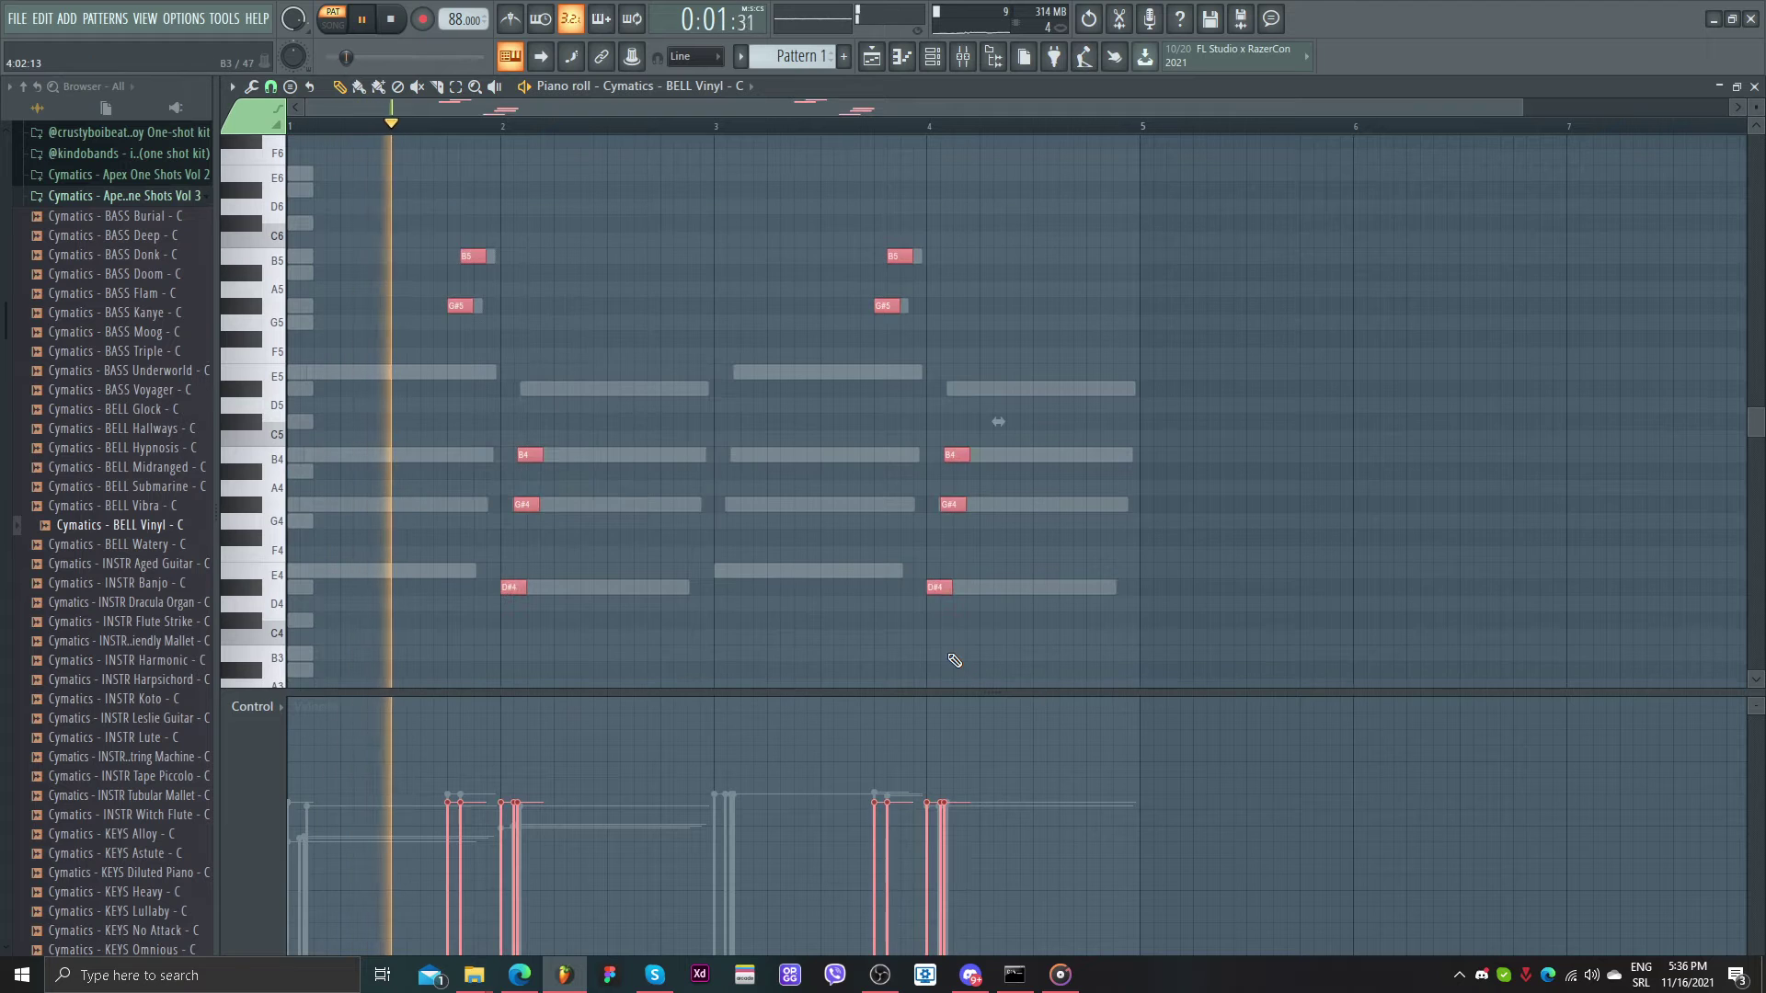
{"action": "key", "text": "ctrl+Down"}
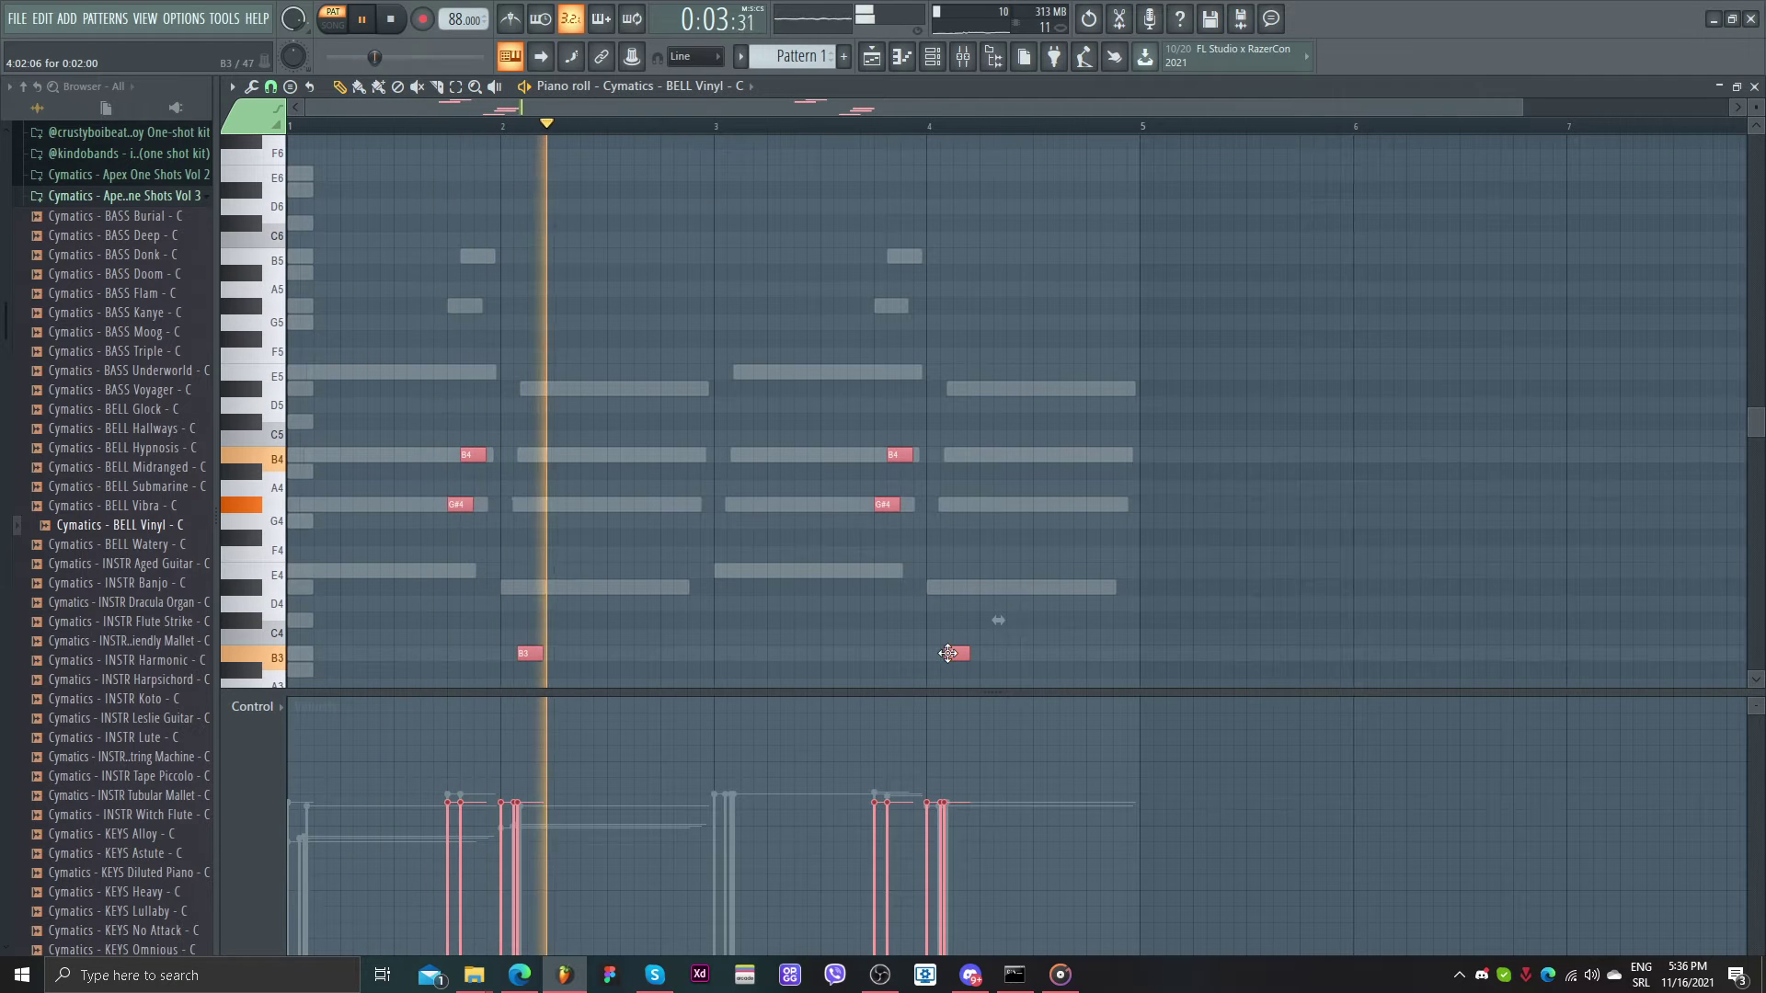
{"action": "key", "text": "space"}
{"action": "key", "text": "ctrl+d"}
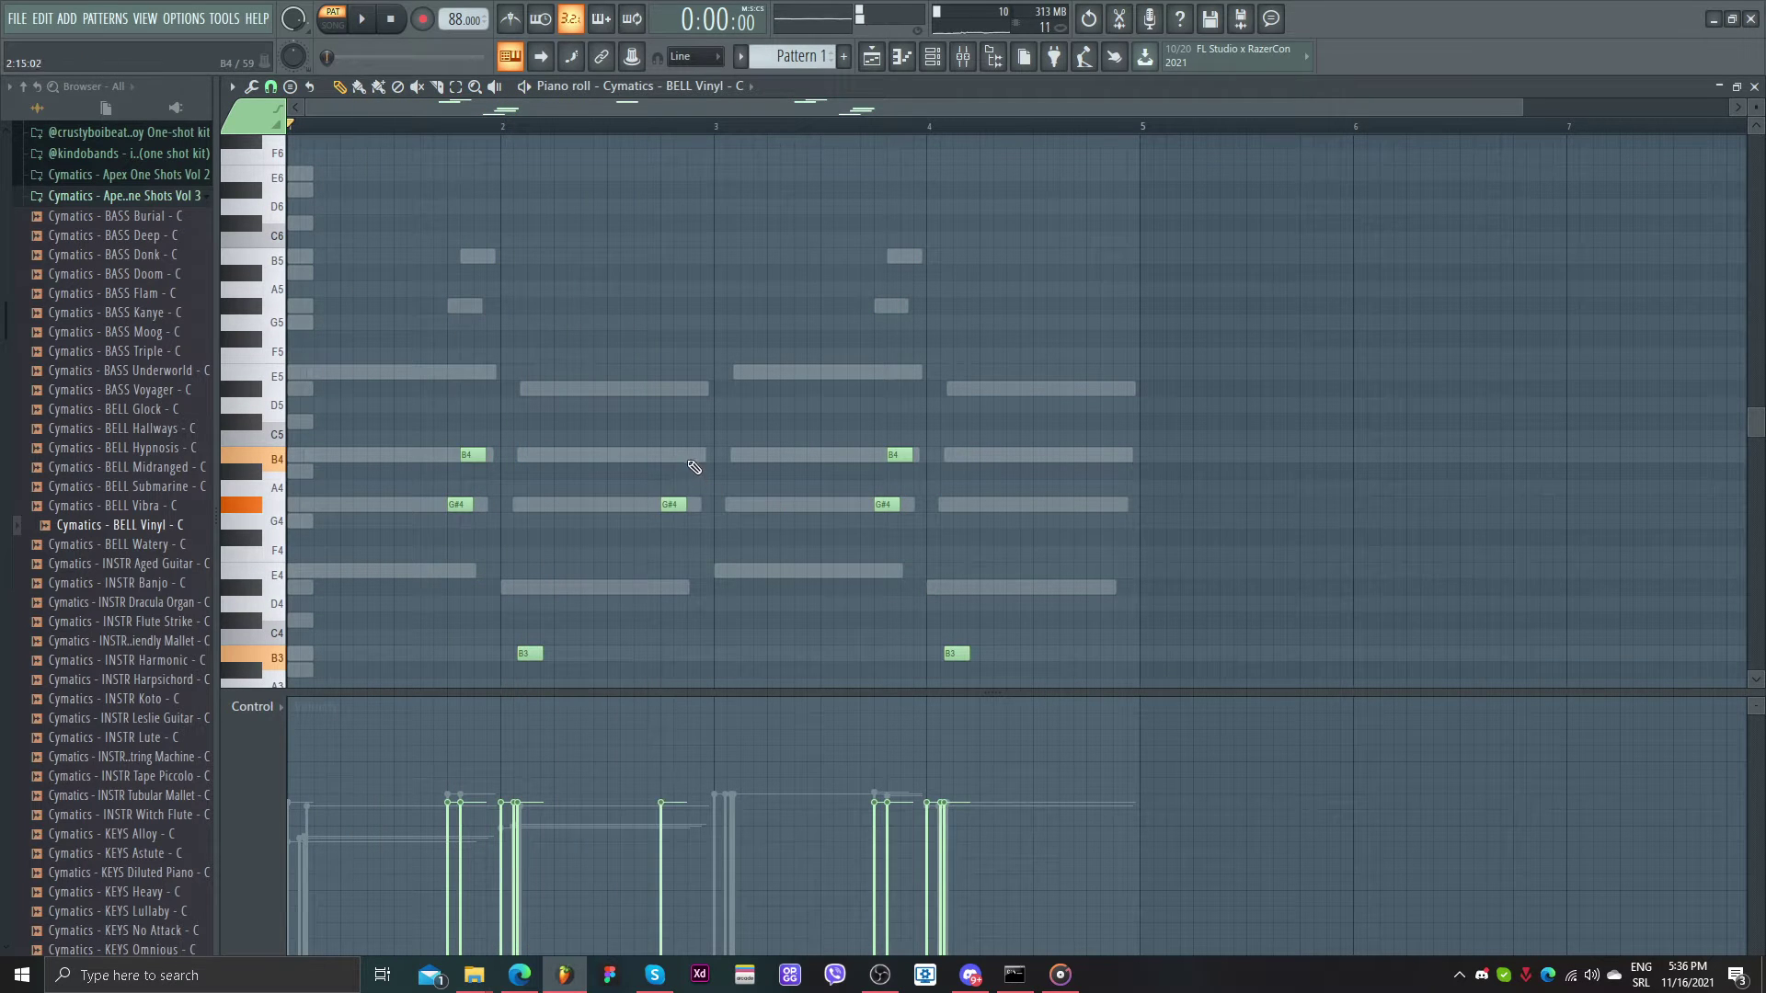
- Add a rising staggered run of short G#4, B4 and D#5 notes near the end of bar 2 and play it
{"action": "left_click", "coordinate": [697, 454]}
{"action": "left_click", "coordinate": [699, 388]}
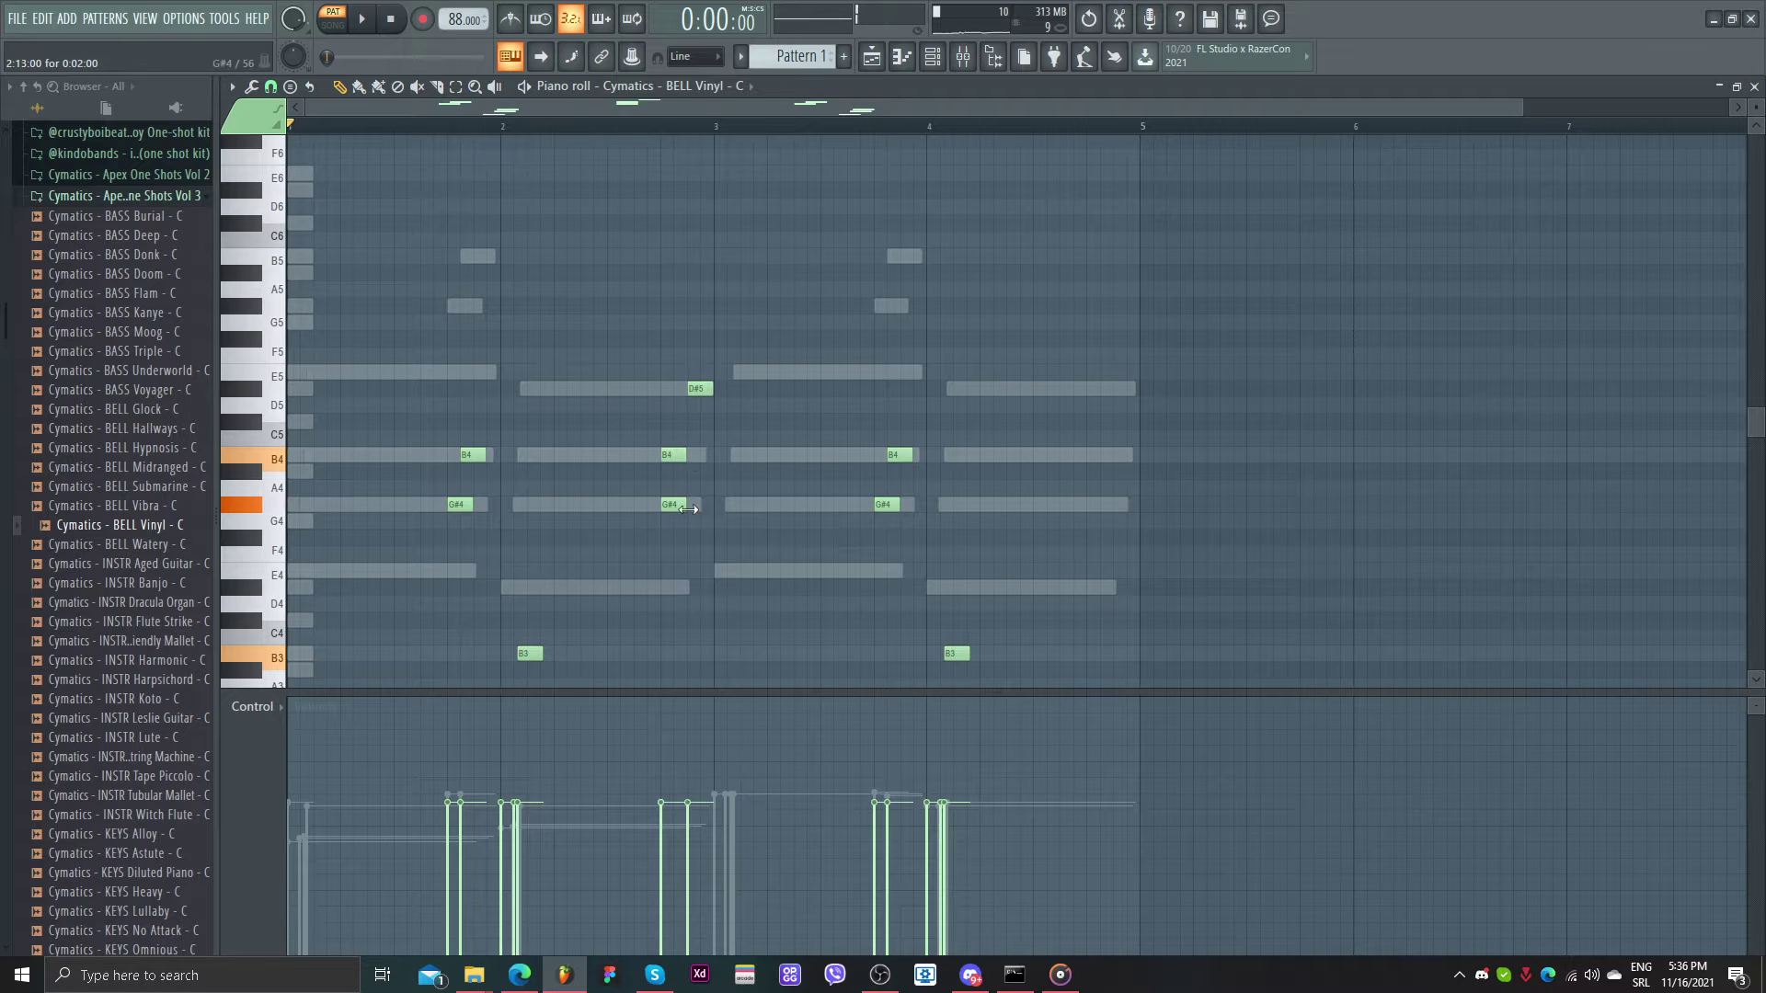
{"action": "left_click_drag", "start_coordinate": [701, 388], "coordinate": [702, 387]}
{"action": "key", "text": "space"}
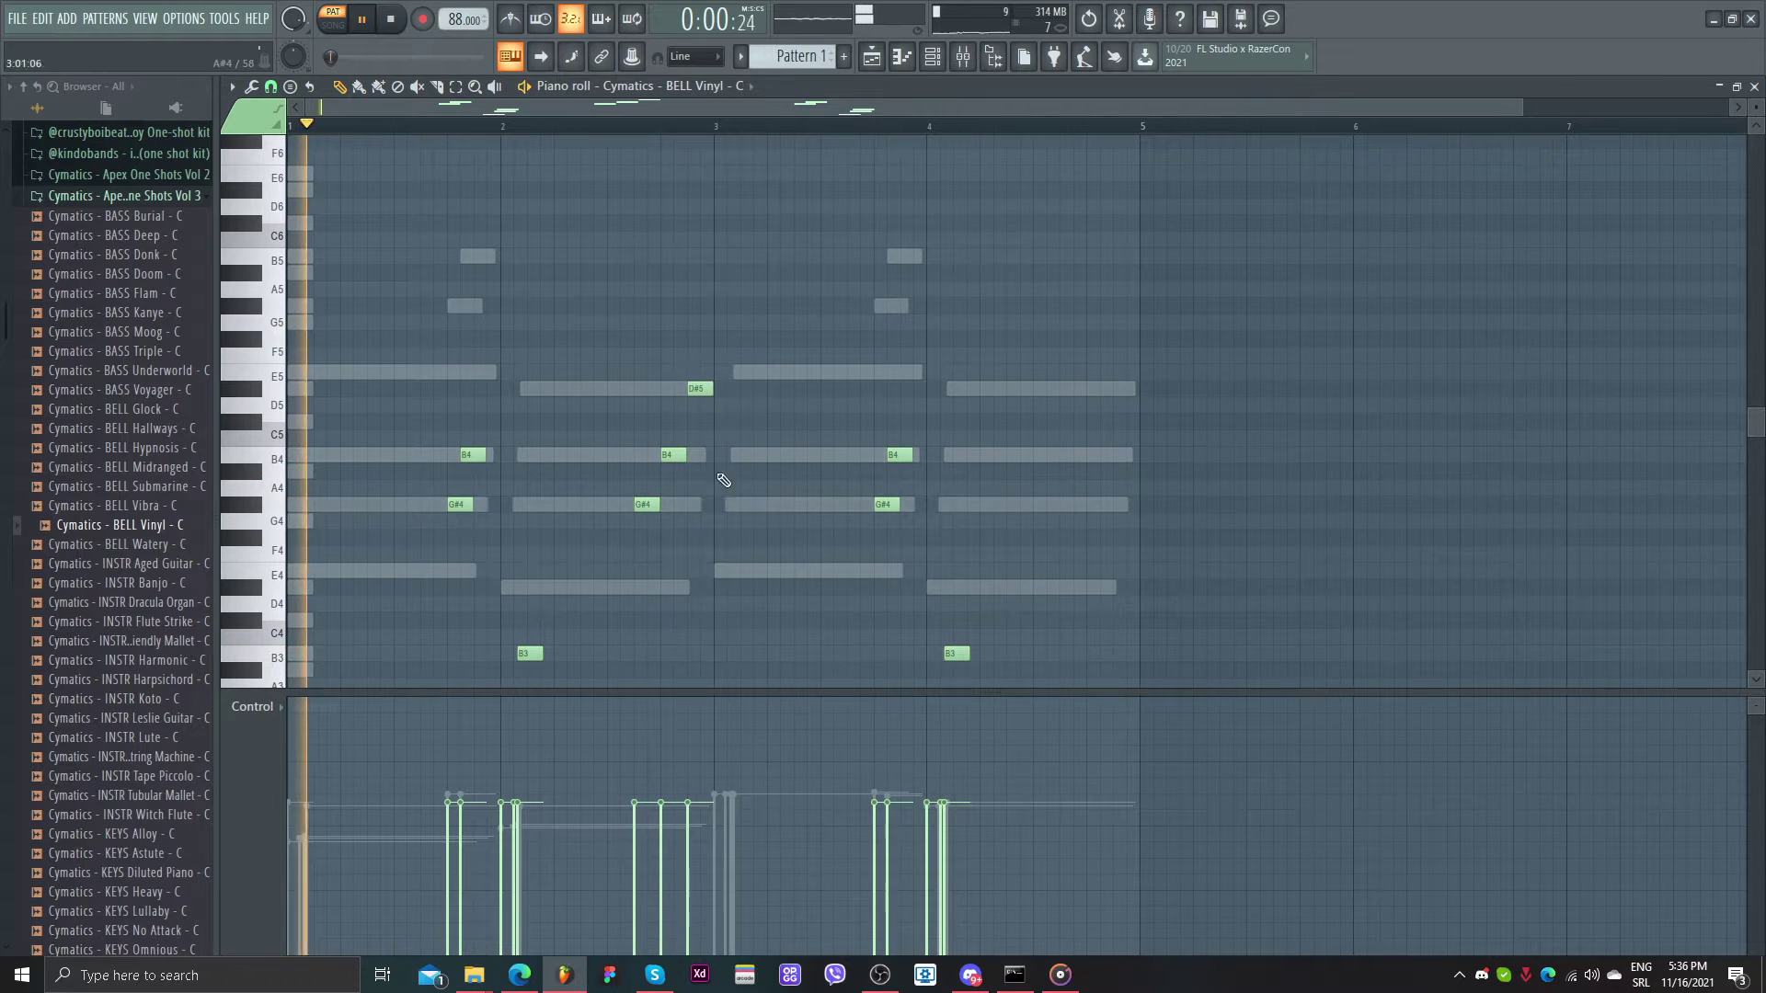
- Copy the three-note run from the end of bar 2 to the end of bar 4
{"action": "scroll", "coordinate": [737, 497], "scroll_direction": "down", "scroll_amount": 1}
{"action": "left_click_drag", "start_coordinate": [600, 349], "coordinate": [678, 547], "text": "ctrl"}
{"action": "left_click_drag", "start_coordinate": [606, 502], "coordinate": [988, 509]}
{"action": "left_click", "coordinate": [1135, 588], "text": "ctrl"}
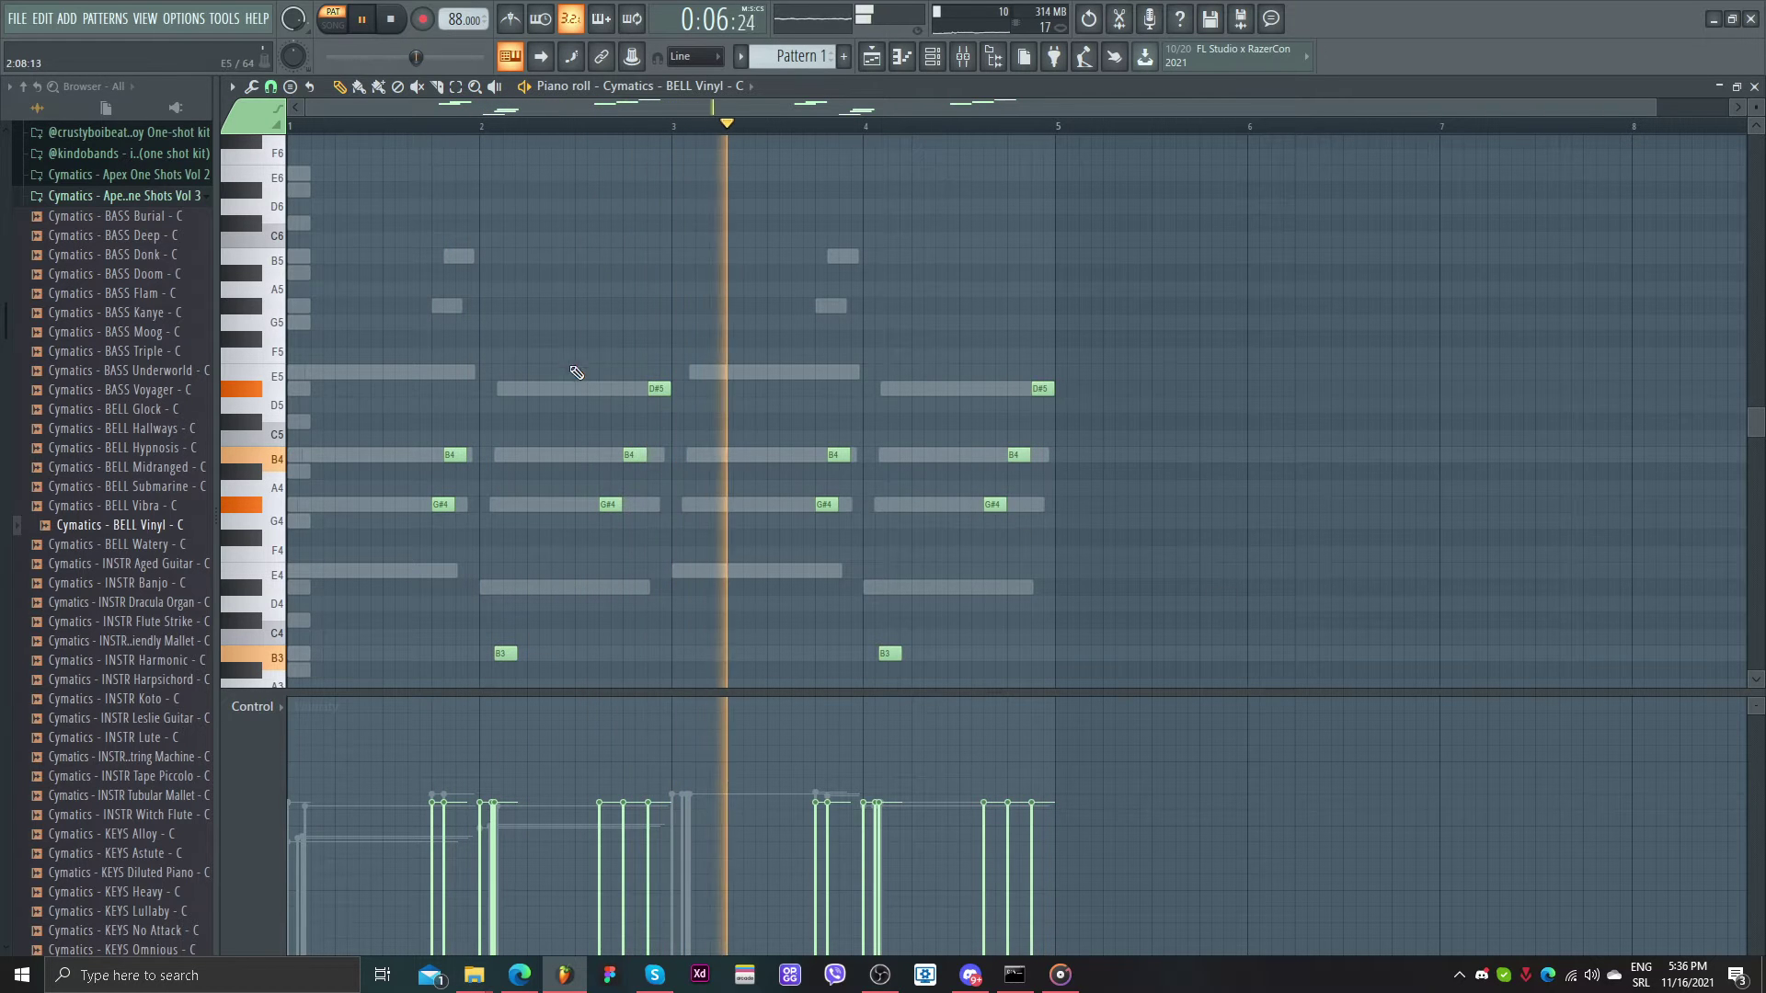
- Give the three-note runs at the ends of bars 2 and 4 lower velocities that ramp upward from note to note
{"action": "left_click_drag", "start_coordinate": [571, 362], "coordinate": [676, 543], "text": "ctrl"}
{"action": "left_click_drag", "start_coordinate": [598, 890], "coordinate": [648, 848]}
{"action": "left_click_drag", "start_coordinate": [957, 362], "coordinate": [1058, 542], "text": "ctrl"}
{"action": "left_click_drag", "start_coordinate": [983, 912], "coordinate": [1032, 873]}
{"action": "left_click", "coordinate": [1200, 567], "text": "ctrl"}
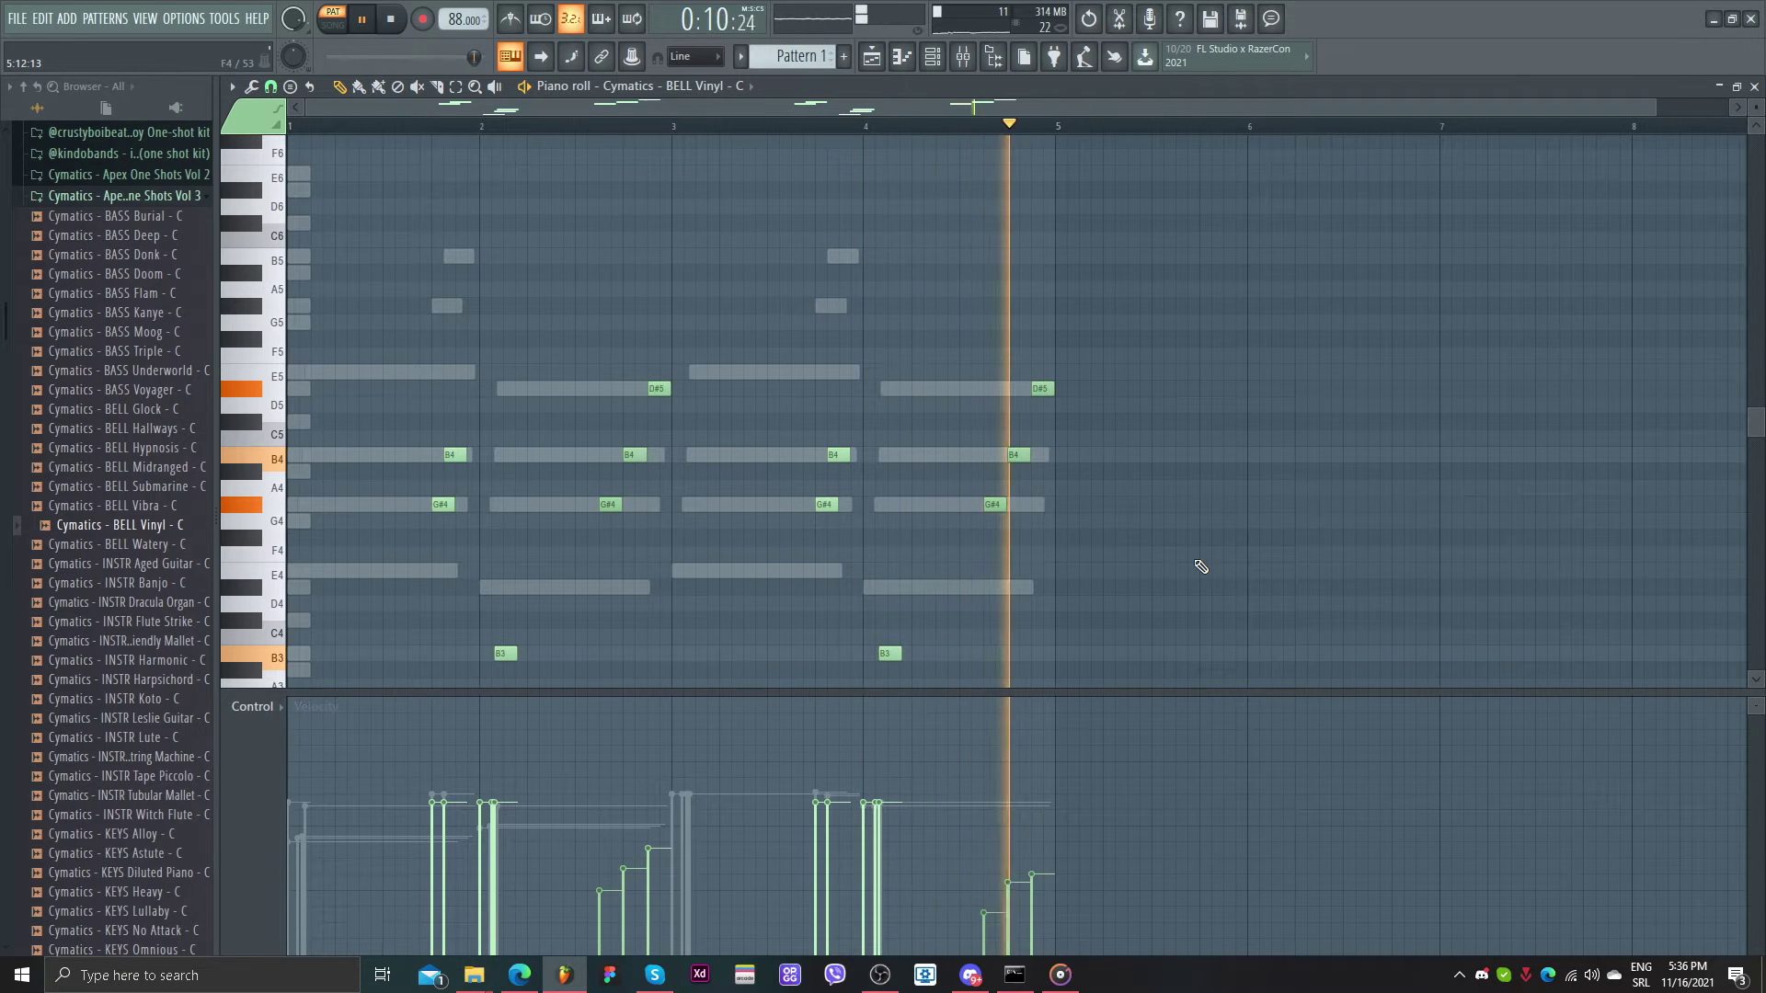
- Add short B5 notes above the B4 notes at the ends of bars 1 and 3
{"action": "scroll", "coordinate": [830, 496], "scroll_direction": "down", "scroll_amount": 2}
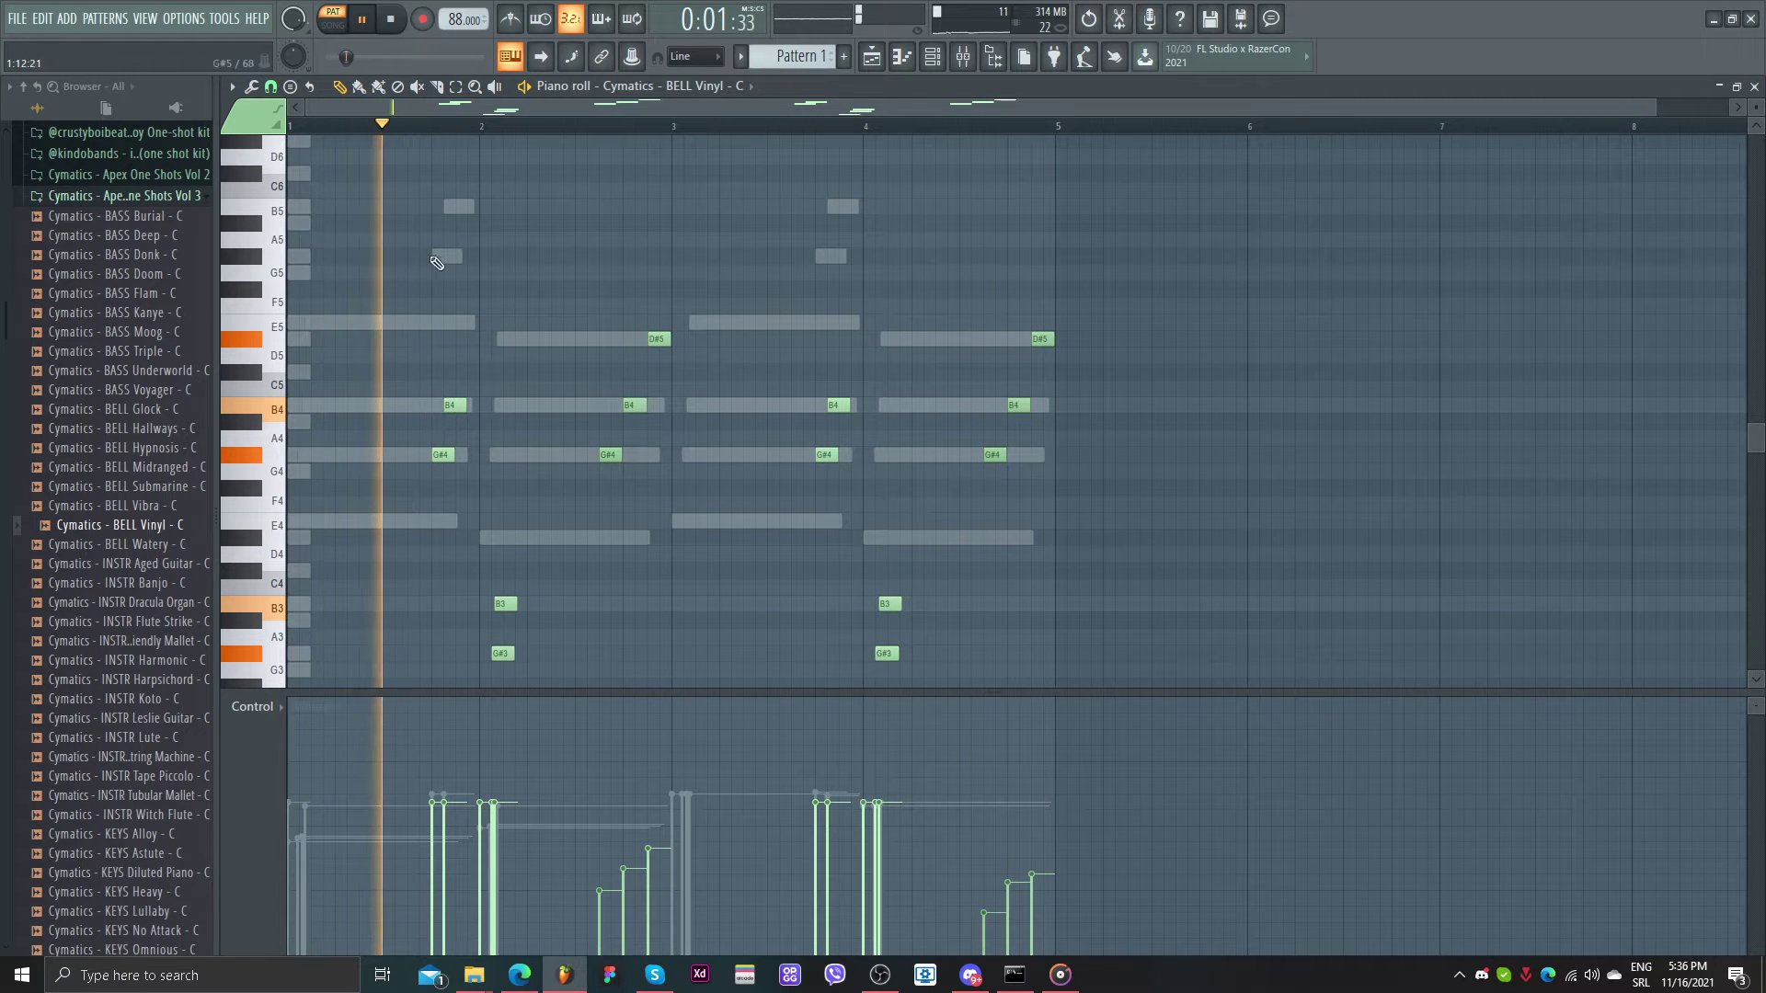
{"action": "left_click", "coordinate": [446, 208]}
{"action": "left_click", "coordinate": [840, 206]}
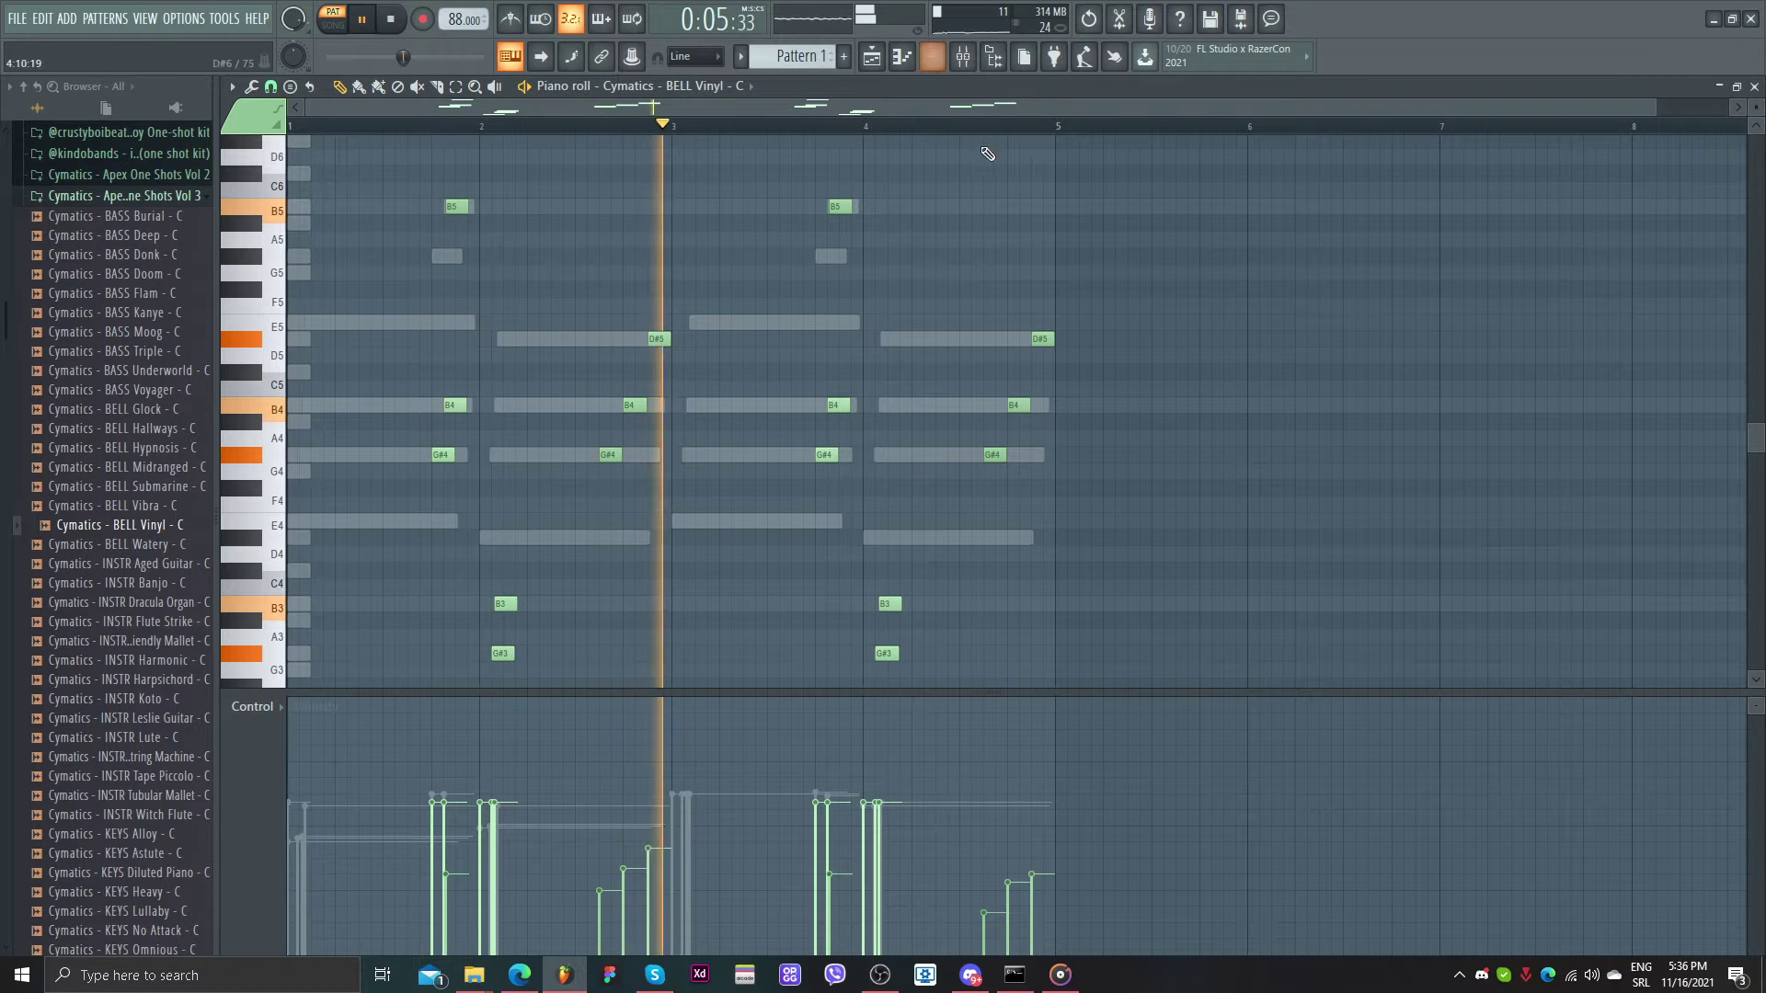
- Add a LABS instrument channel and load the Organic Textures: Thunder & Birdsong preset
{"action": "left_click", "coordinate": [932, 57]}
{"action": "key", "text": "space"}
{"action": "left_click", "coordinate": [628, 361]}
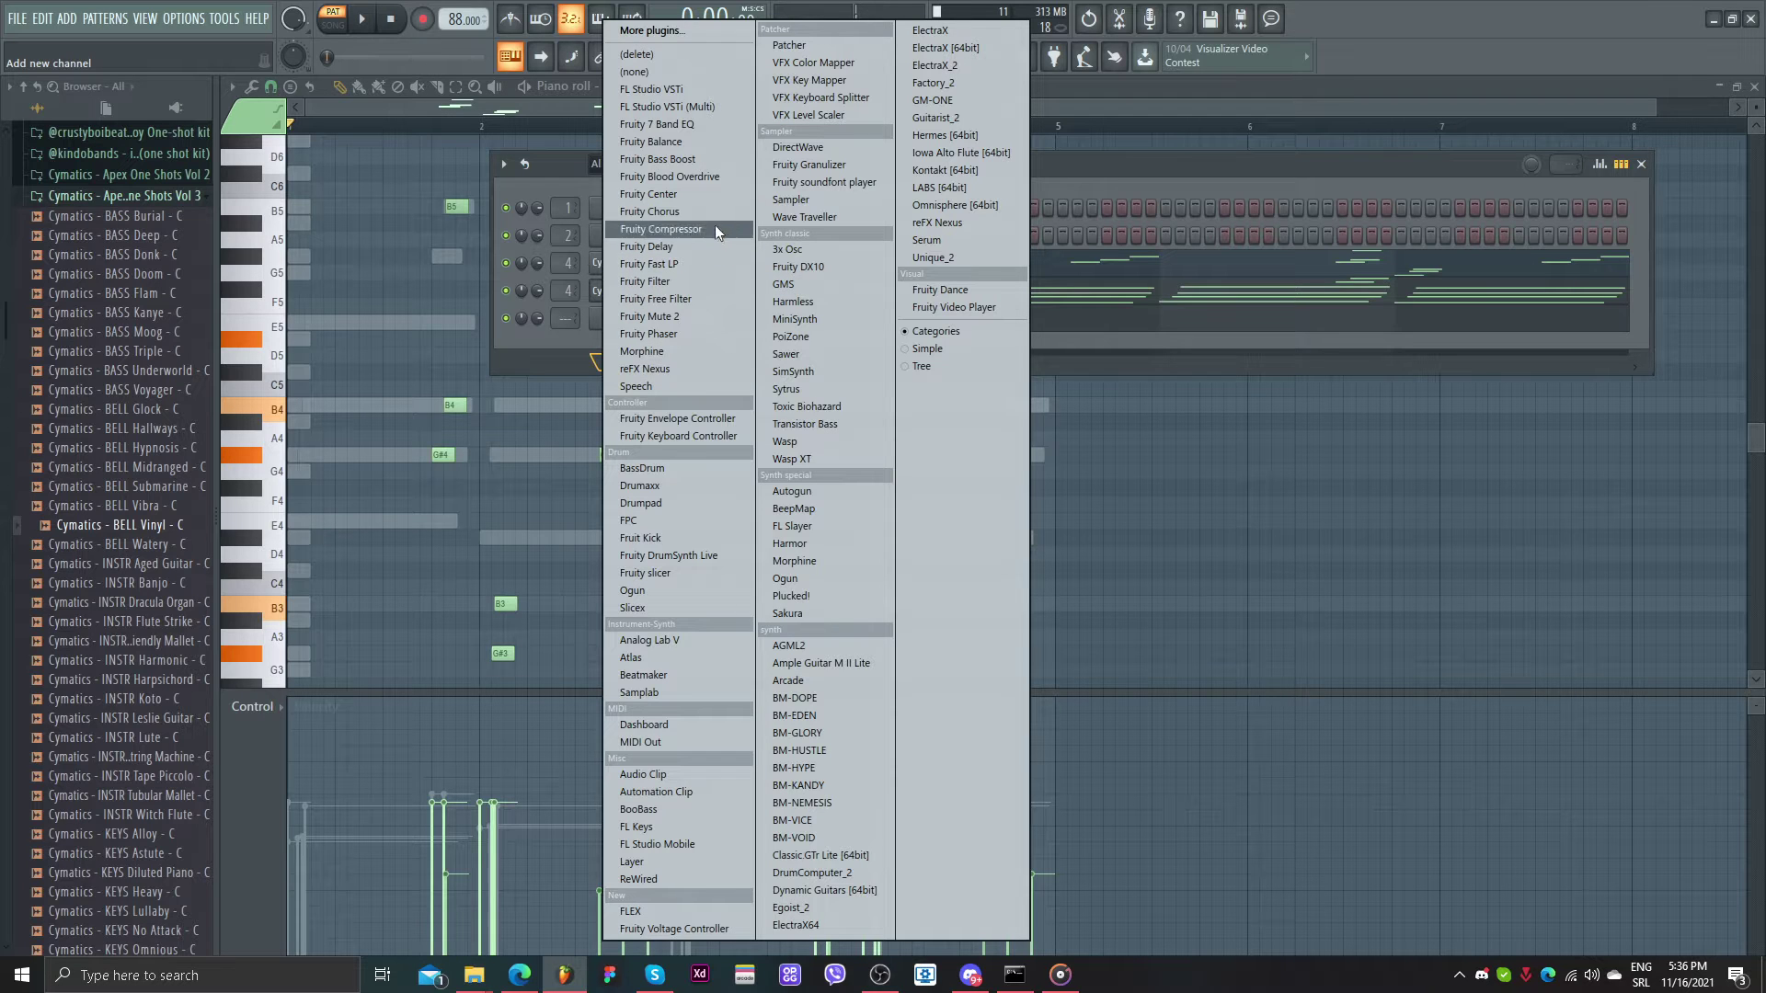
{"action": "left_click", "coordinate": [939, 188]}
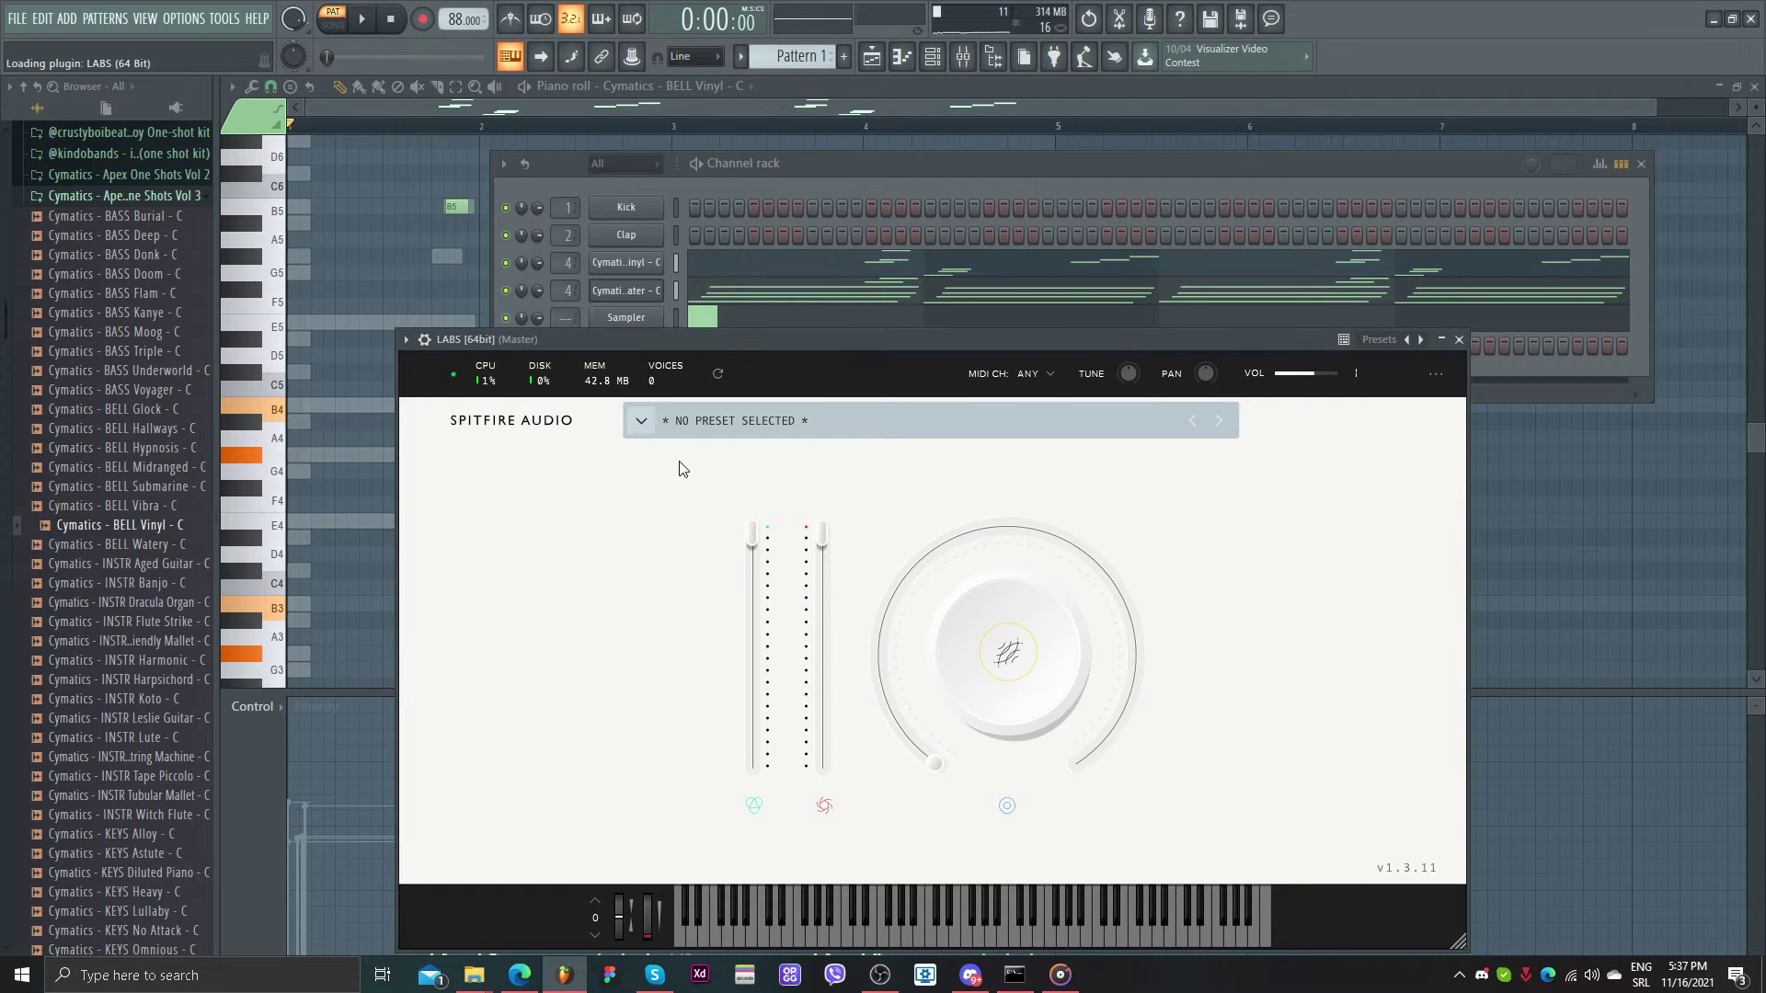
{"action": "left_click", "coordinate": [723, 436]}
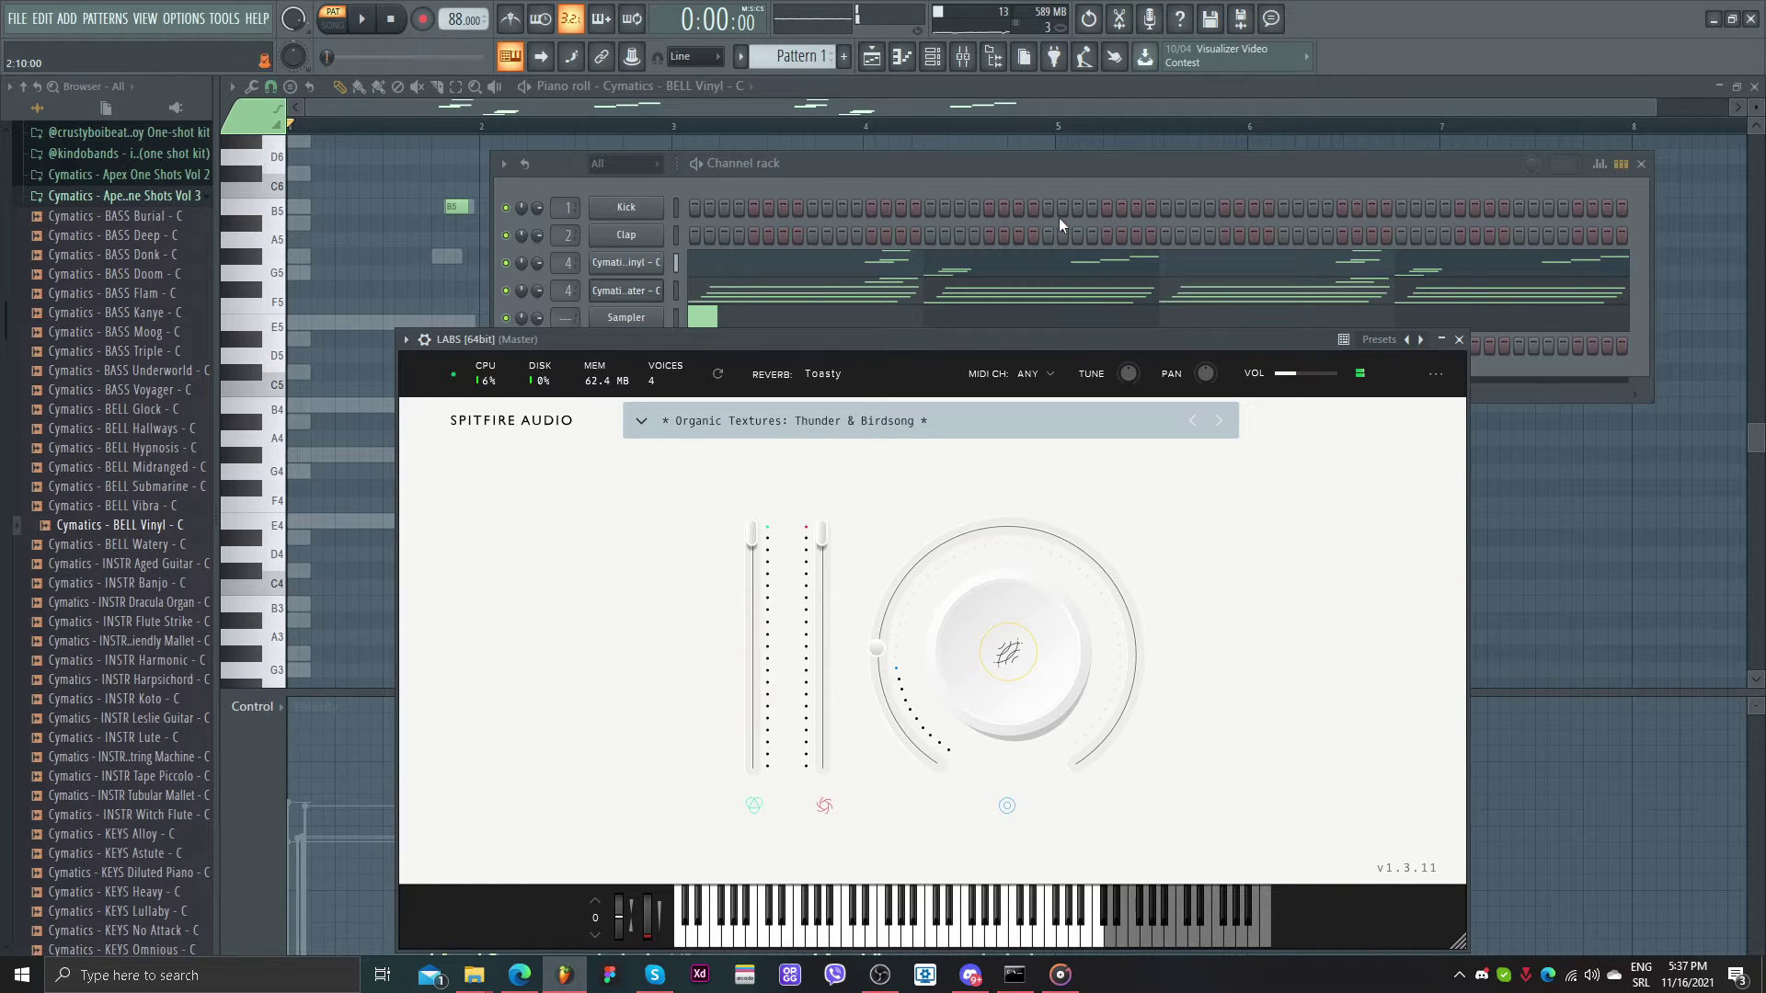
- Route the LABS channel to mixer track 4 and open its piano roll
{"action": "left_click", "coordinate": [777, 329]}
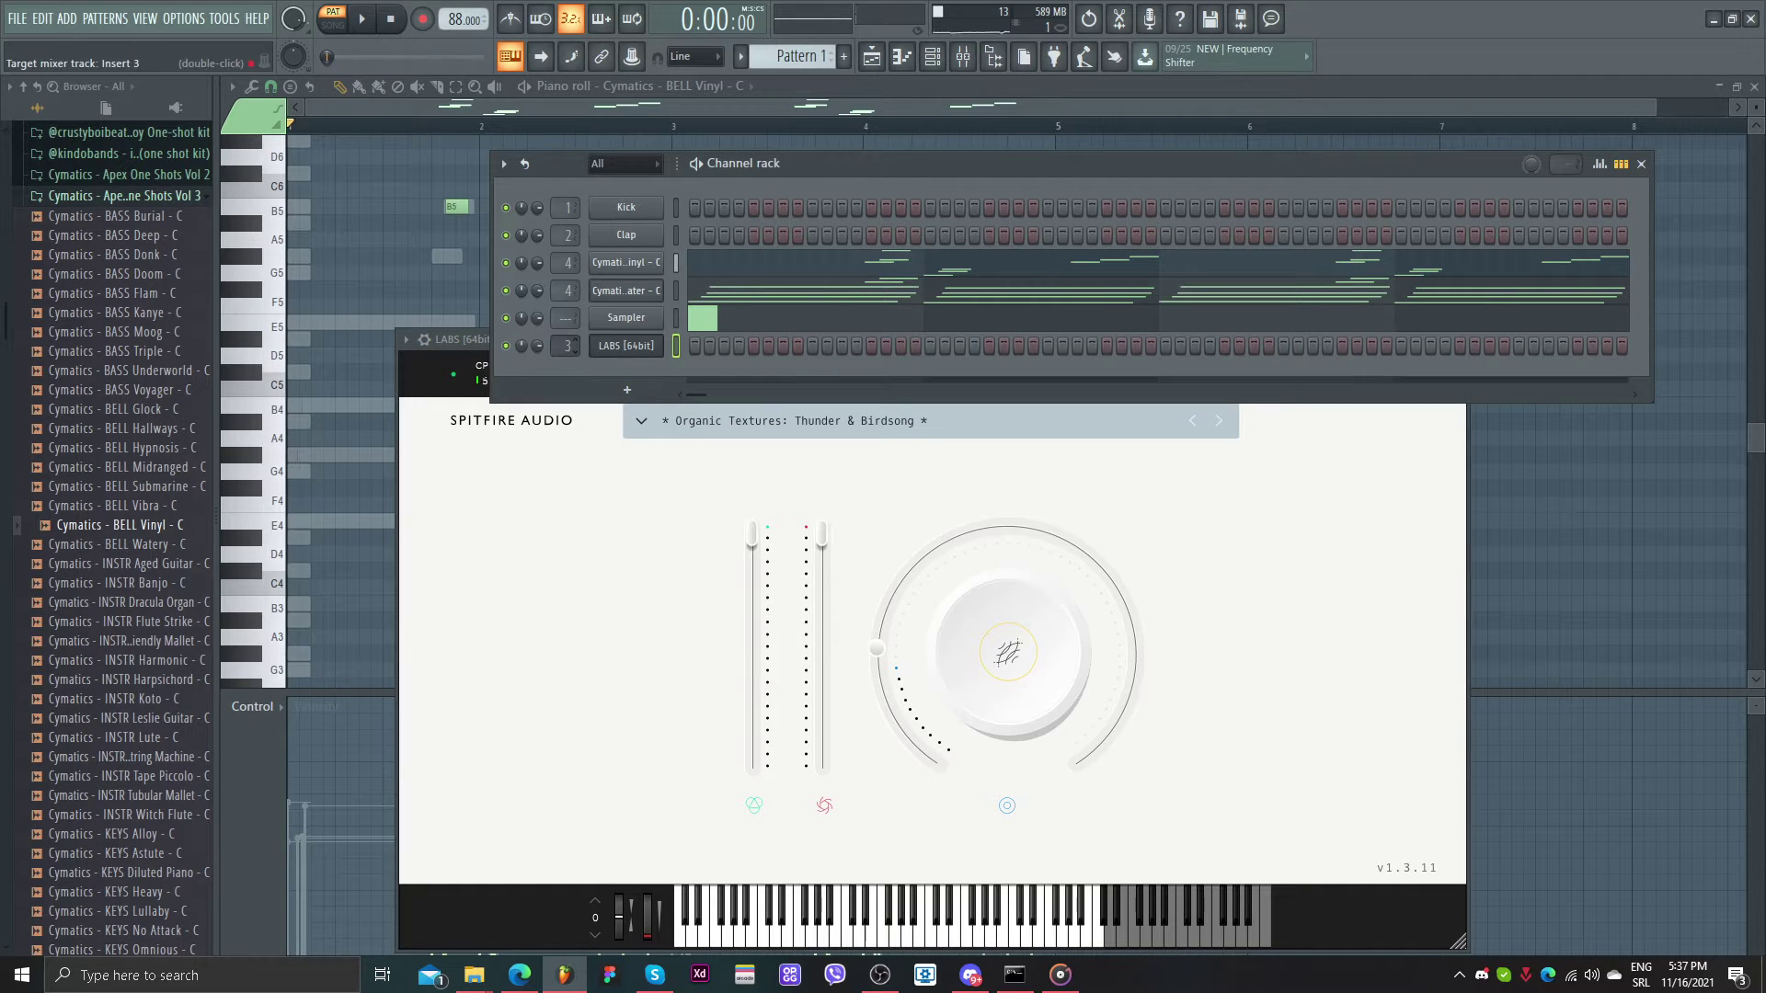
{"action": "right_click", "coordinate": [660, 341]}
{"action": "left_click", "coordinate": [704, 347]}
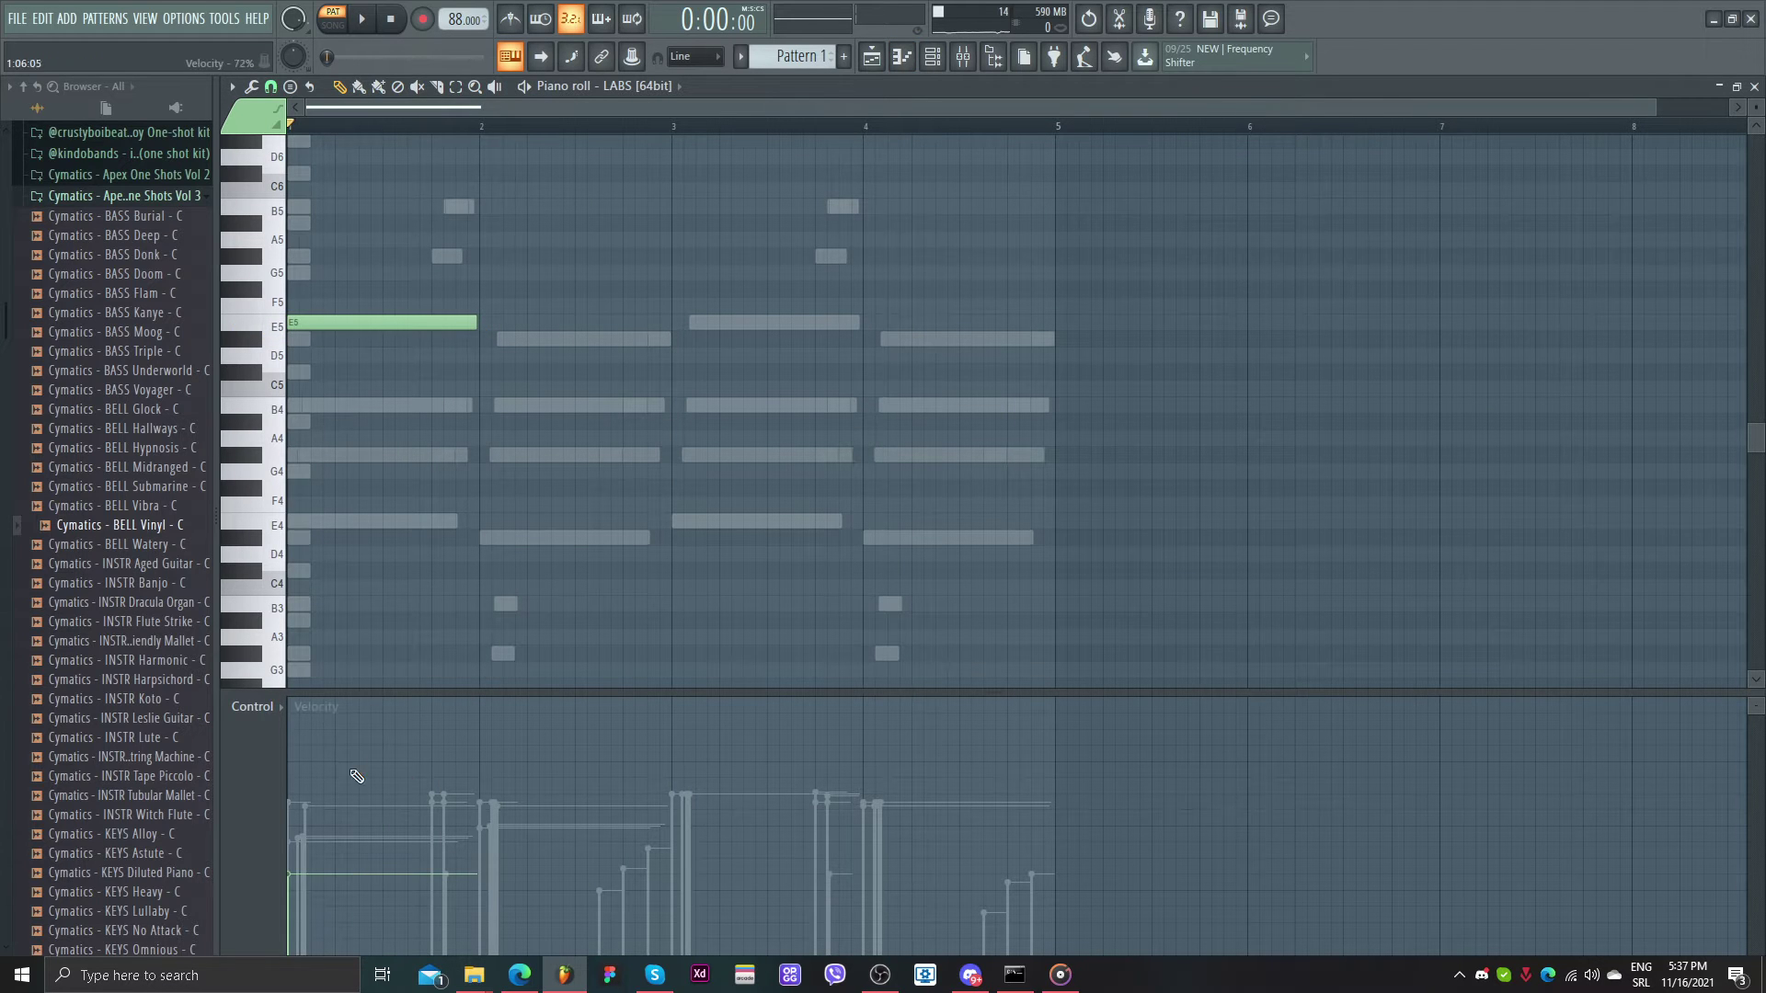
- Draw an E5 note across bars 1 and 2 for the LABS channel, raise its velocity and play it
{"action": "key", "text": "space"}
{"action": "left_click_drag", "start_coordinate": [478, 323], "coordinate": [664, 333]}
{"action": "left_click_drag", "start_coordinate": [445, 229], "coordinate": [557, 353]}
{"action": "left_click", "coordinate": [651, 372], "text": "ctrl"}
{"action": "left_click_drag", "start_coordinate": [497, 280], "coordinate": [619, 460]}
{"action": "key", "text": "space"}
{"action": "left_click", "coordinate": [326, 803]}
{"action": "key", "text": "ctrl+d"}
{"action": "key", "text": "space"}
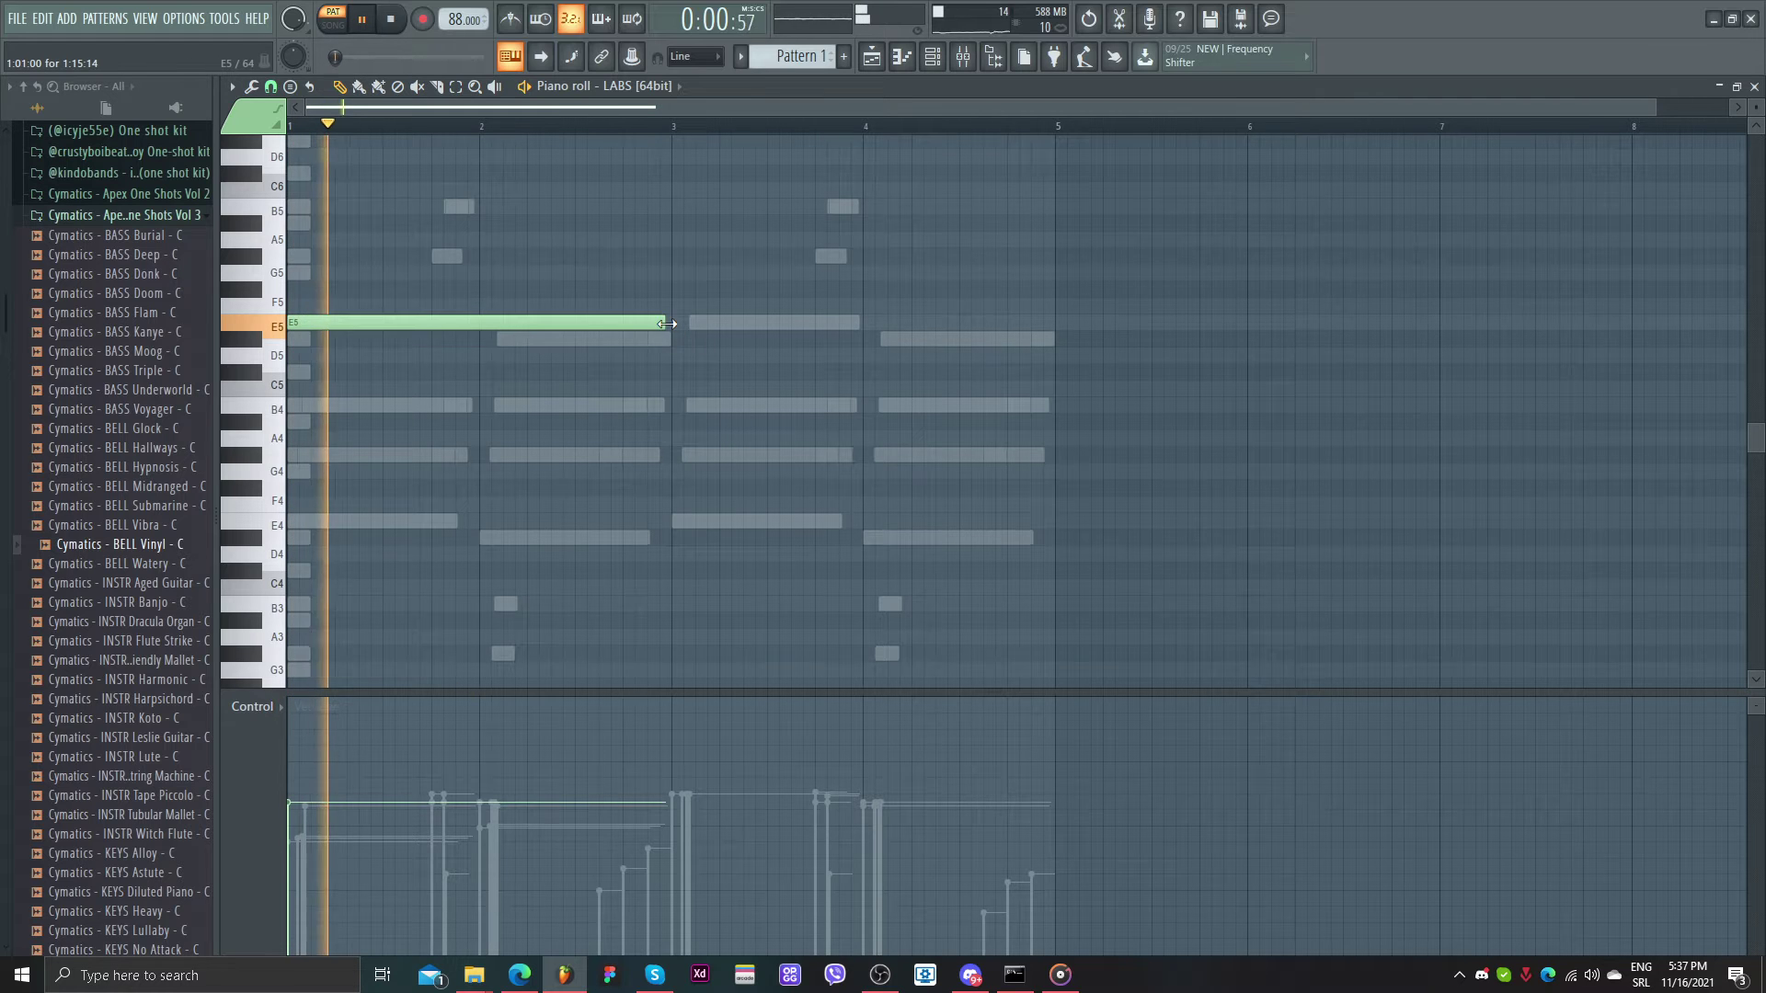
- Cover bars 1 to 4 with two consecutive two-bar E5 notes in the LABS piano roll
{"action": "left_click_drag", "start_coordinate": [664, 322], "coordinate": [1046, 327]}
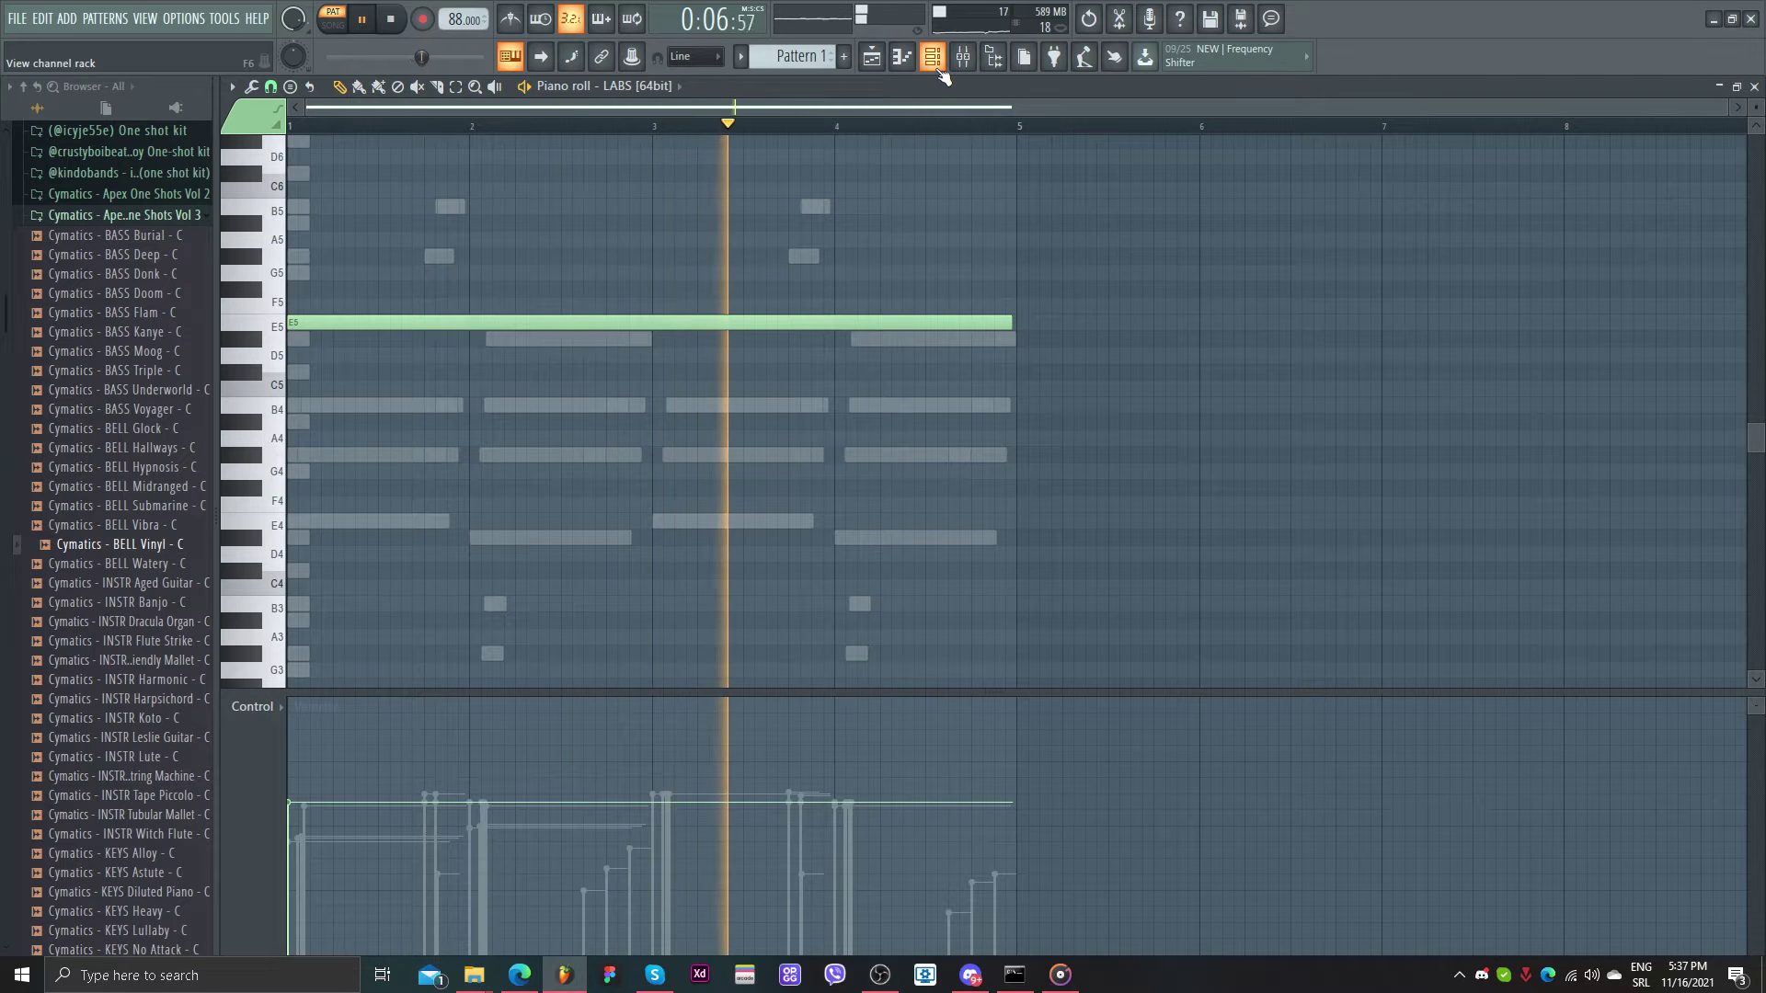
{"action": "left_click_drag", "start_coordinate": [1010, 322], "coordinate": [652, 323]}
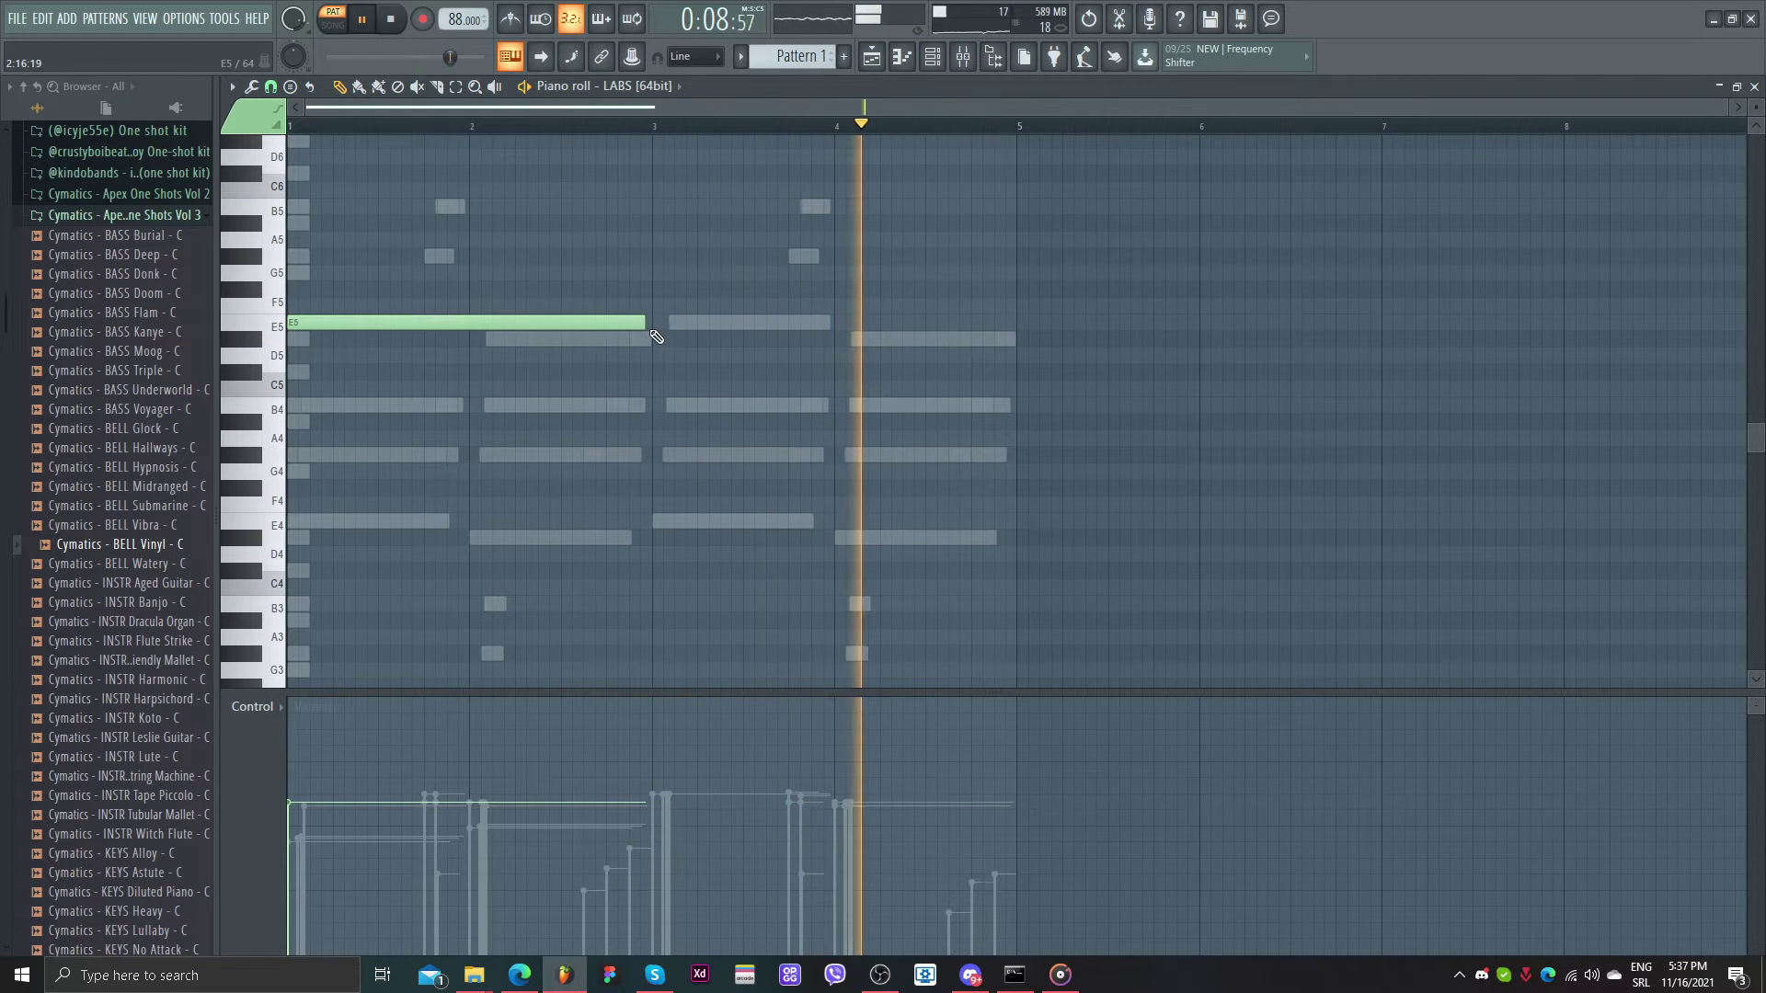
{"action": "left_click", "coordinate": [652, 323]}
{"action": "key", "text": "space"}
- Open the playlist and split Pattern 1 by channel
{"action": "left_click", "coordinate": [871, 59]}
{"action": "left_click", "coordinate": [743, 58]}
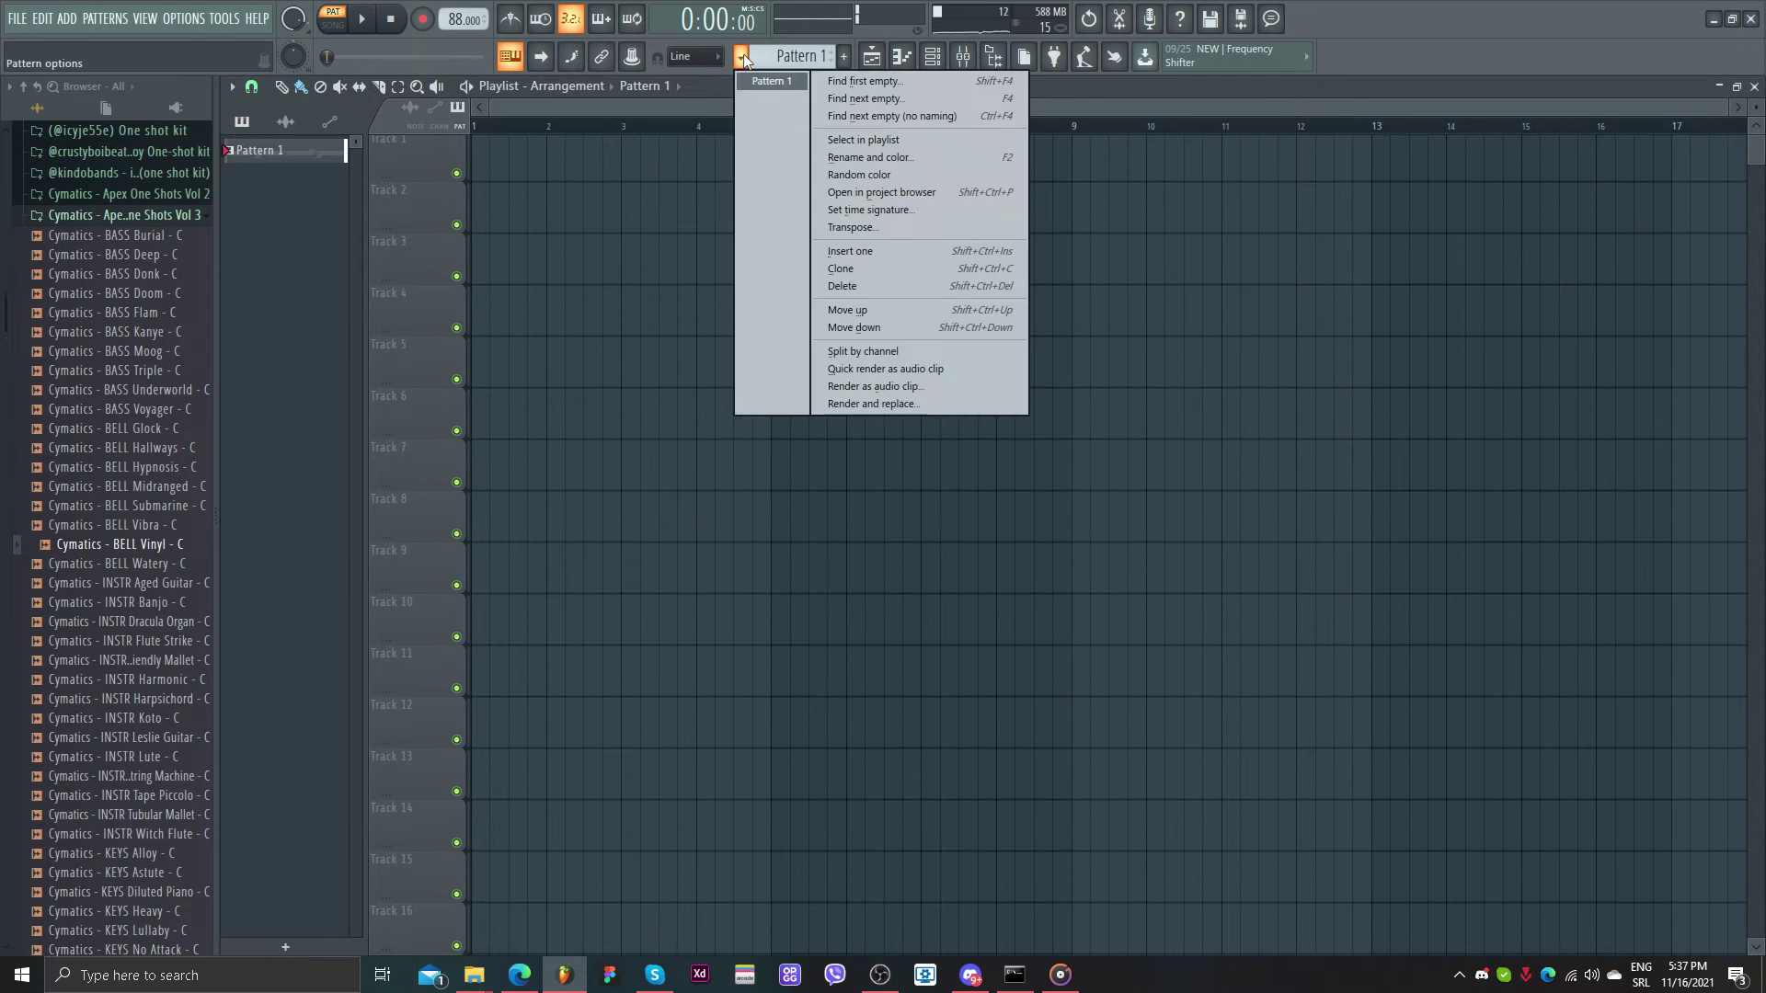
{"action": "left_click", "coordinate": [946, 351]}
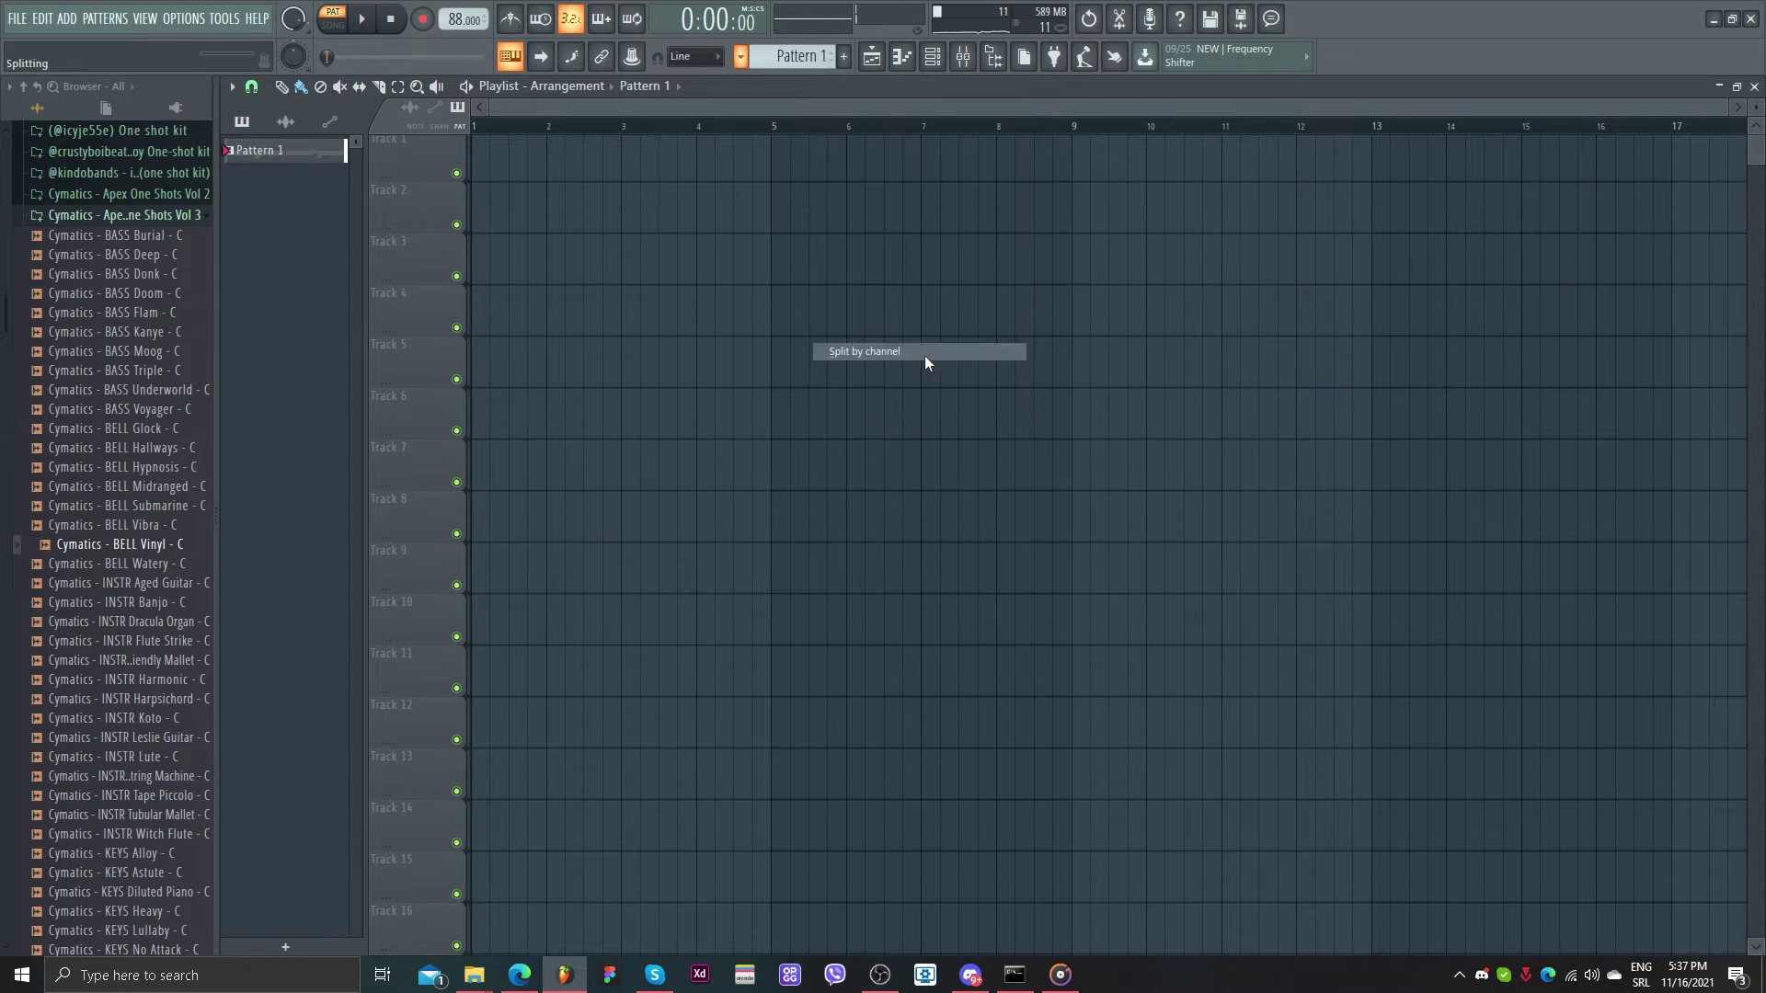
- Place the BELL Vinyl, KEYS Underwater and LABS patterns at bar 1 on playlist tracks 1, 2 and 3
{"action": "left_click_drag", "start_coordinate": [286, 150], "coordinate": [500, 171]}
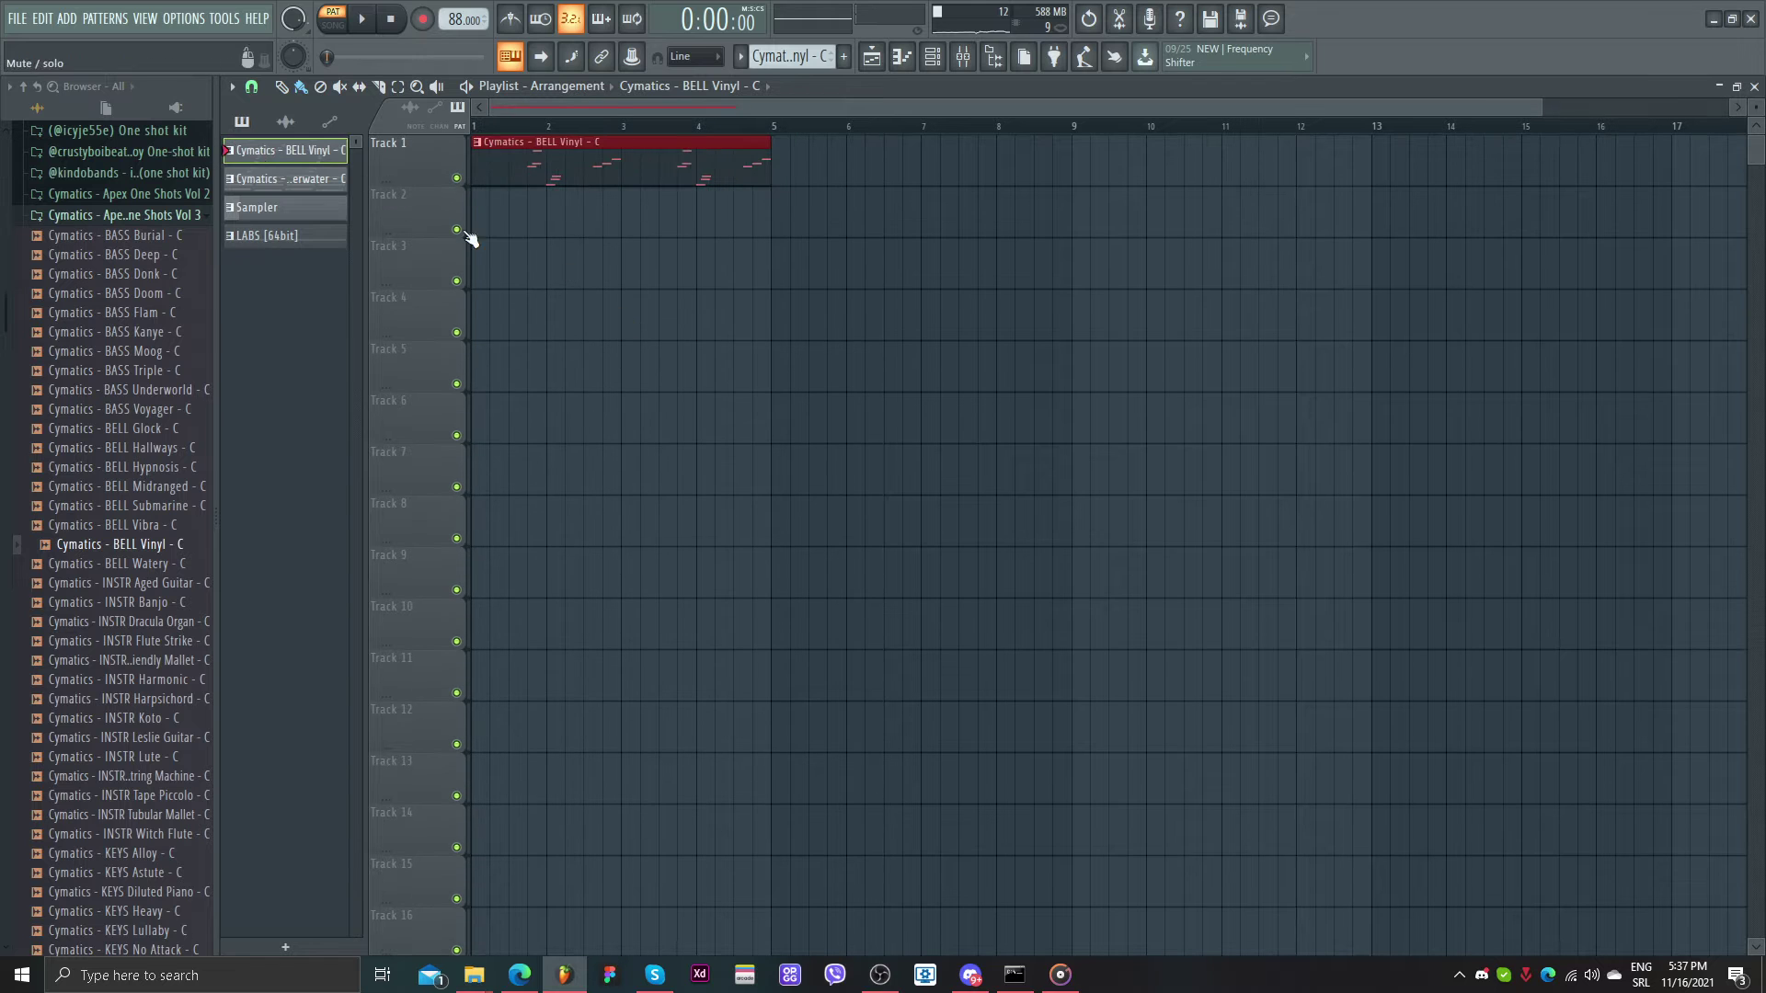
{"action": "left_click_drag", "start_coordinate": [285, 178], "coordinate": [609, 209]}
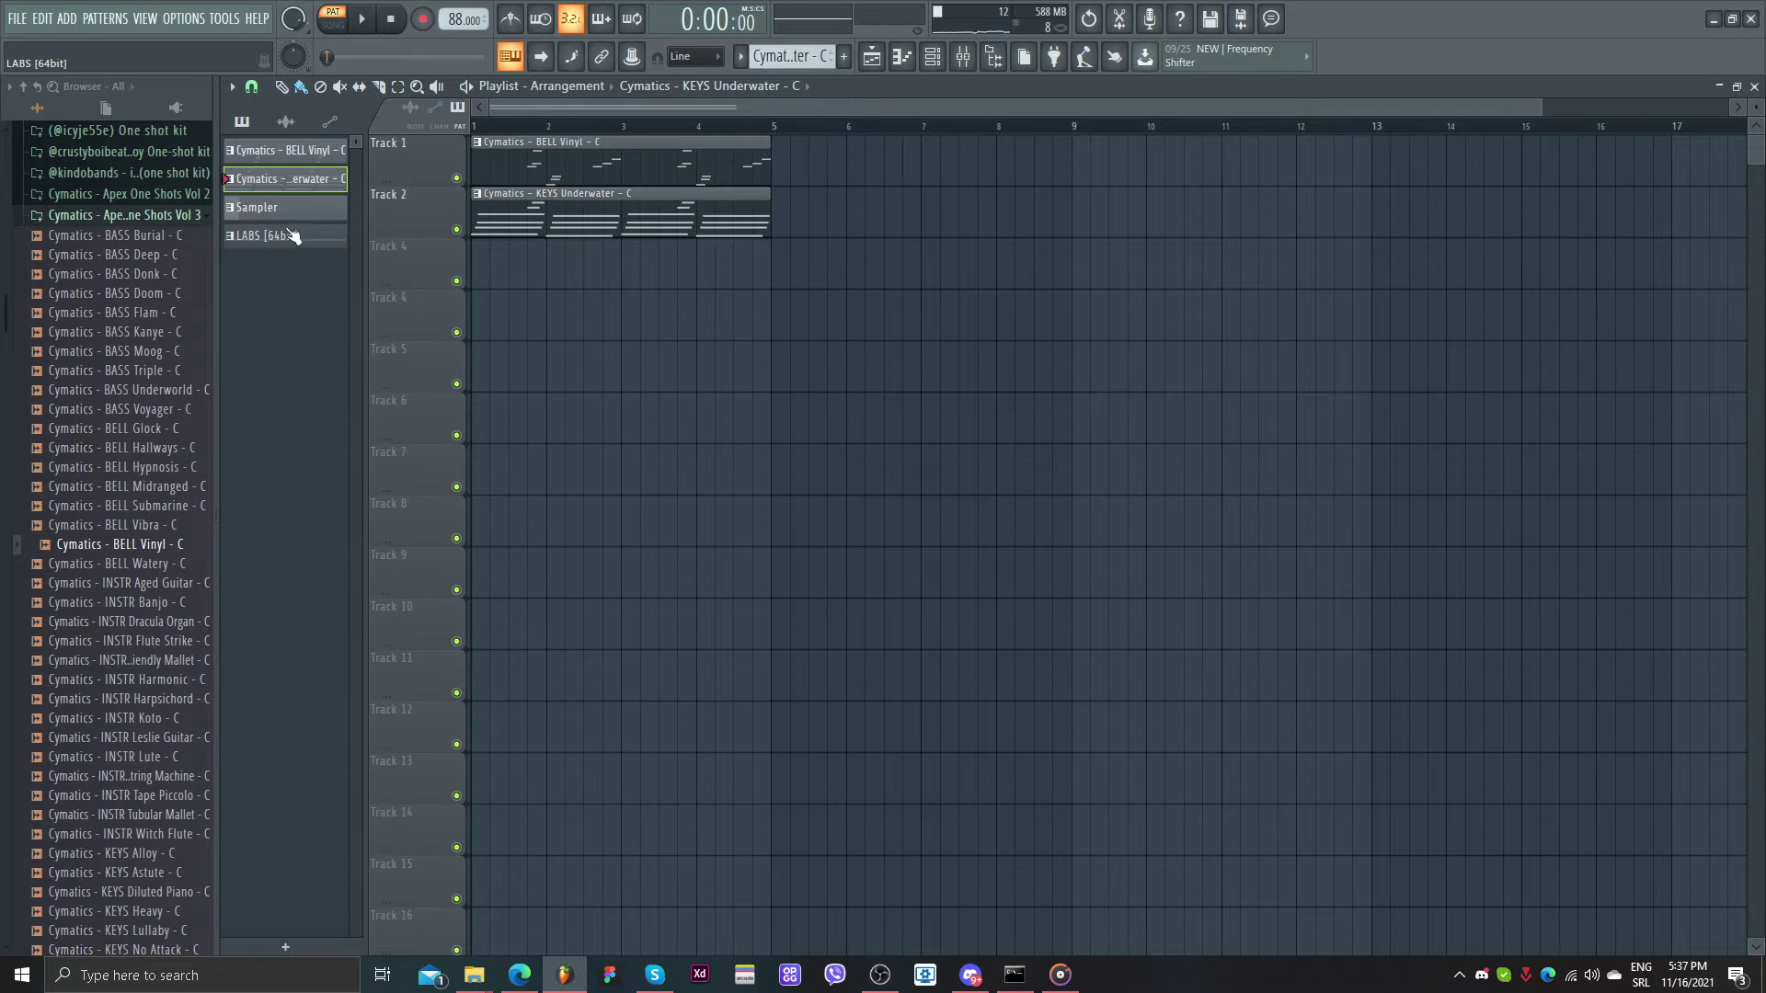
{"action": "left_click_drag", "start_coordinate": [292, 236], "coordinate": [539, 268]}
- Repeat the three clips on tracks 1 to 3 until they fill bars 1 to 16
{"action": "scroll", "coordinate": [776, 395], "scroll_direction": "down", "scroll_amount": 1}
{"action": "left_click_drag", "start_coordinate": [772, 391], "coordinate": [869, 166]}
{"action": "scroll", "coordinate": [1017, 382], "scroll_direction": "down", "scroll_amount": 2}
{"action": "key", "text": "ctrl+a"}
{"action": "left_click_drag", "start_coordinate": [583, 165], "coordinate": [1011, 181]}
{"action": "left_click", "coordinate": [946, 374]}
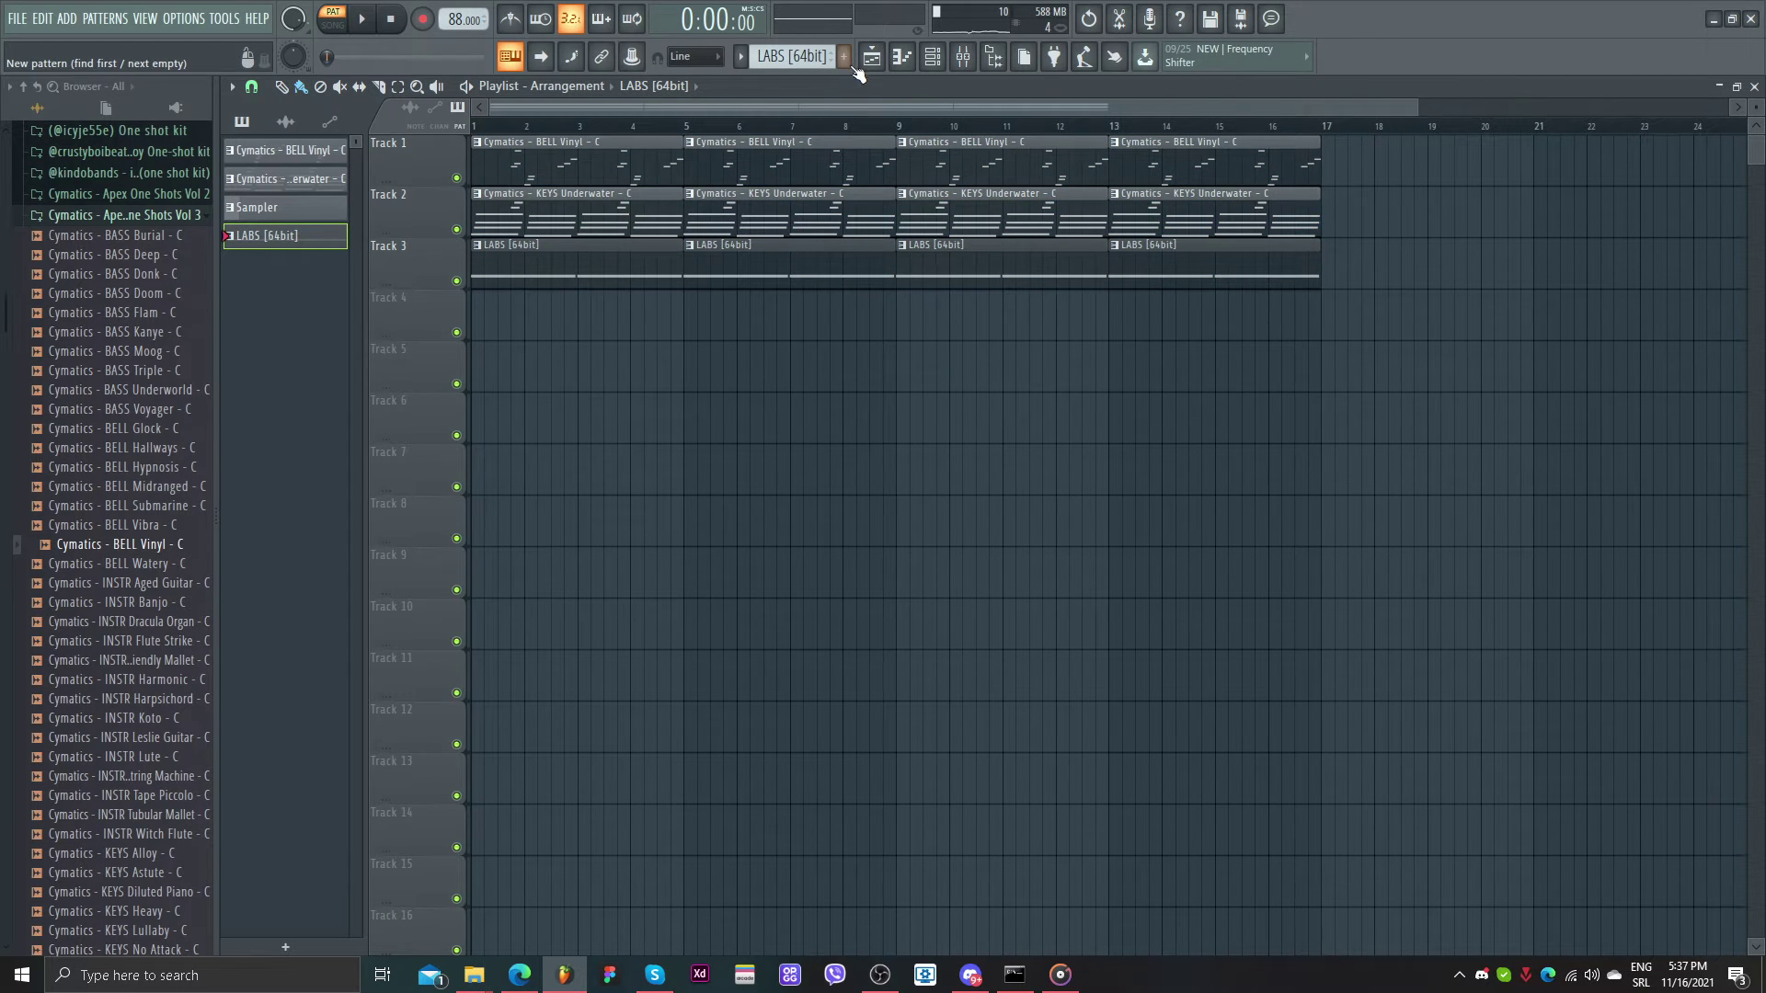
- Create a pattern named Drums and place it four times in a row on Track 4, filling bars 1 to 16
{"action": "left_click", "coordinate": [843, 56]}
{"action": "type", "text": "Drums"}
{"action": "key", "text": "Return"}
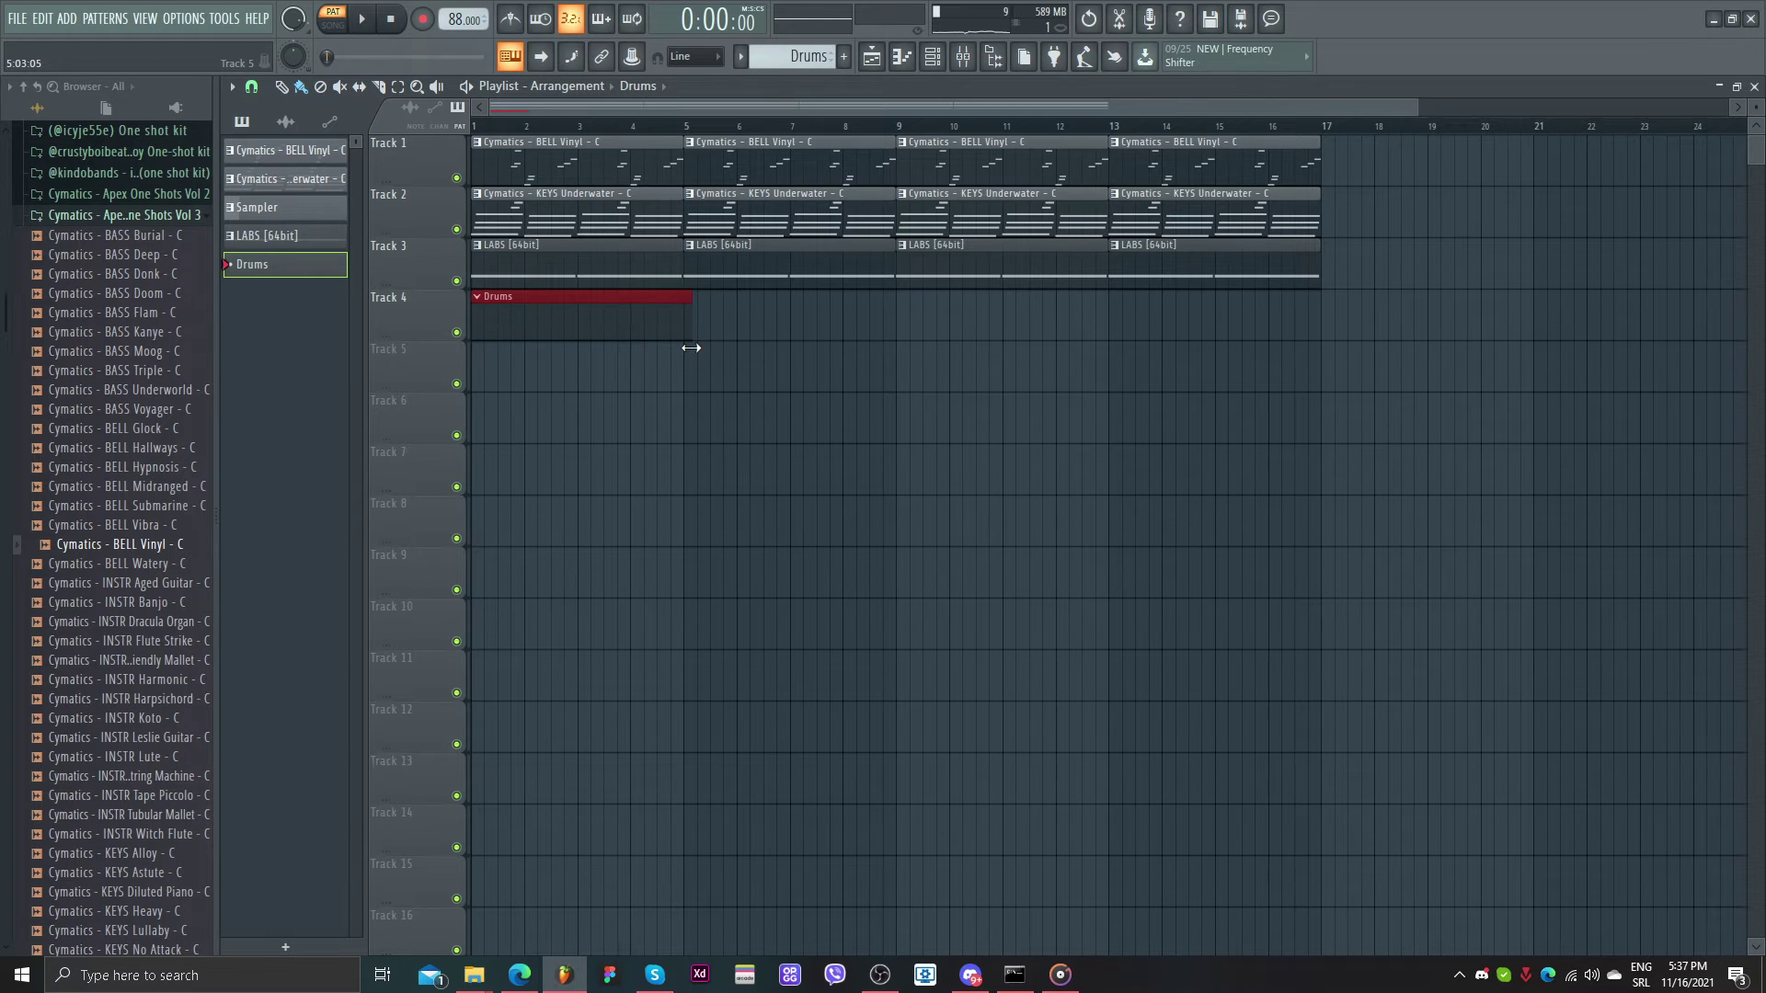
{"action": "key", "text": "ctrl+b"}
{"action": "key", "text": "ctrl+b"}
{"action": "key", "text": "ctrl+b"}
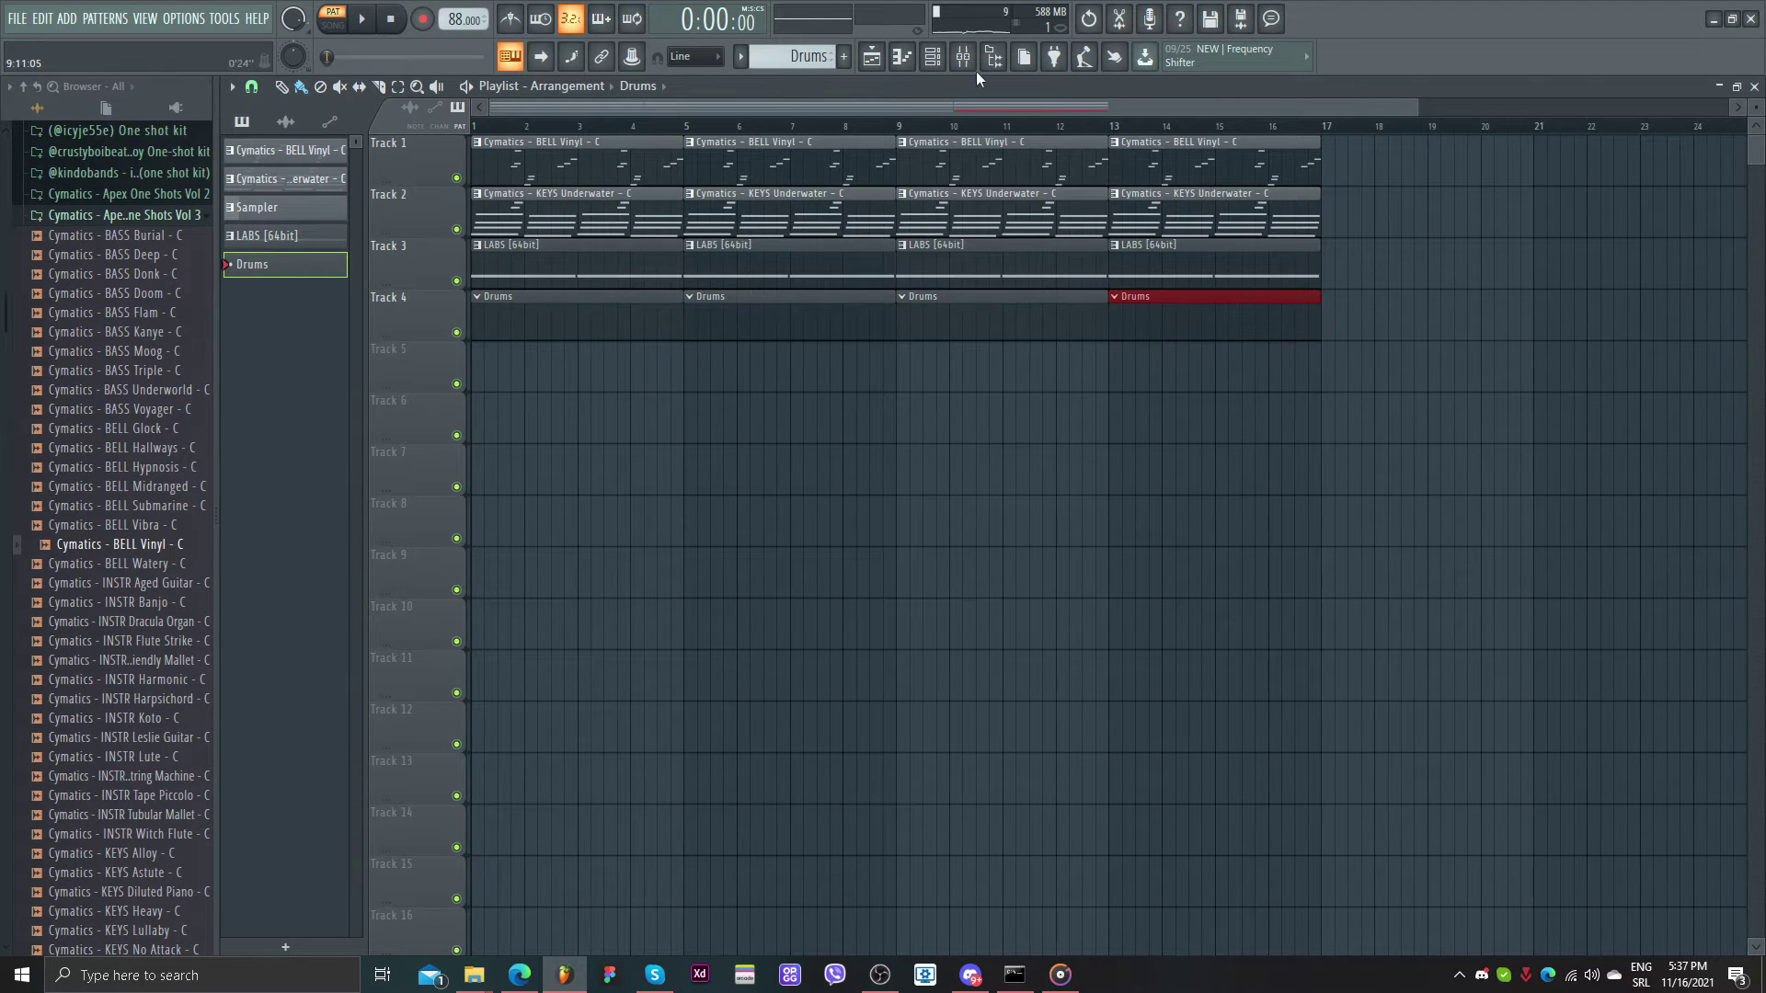
- Show the channel rack and open the Snares folder of LoFi Drum Kit Vol. 2 among the lofi sample packs
{"action": "left_click", "coordinate": [932, 57]}
{"action": "left_click", "coordinate": [108, 219]}
{"action": "scroll", "coordinate": [107, 291], "scroll_direction": "up", "scroll_amount": 2}
{"action": "left_click", "coordinate": [98, 497]}
{"action": "left_click", "coordinate": [106, 727]}
{"action": "left_click", "coordinate": [102, 568]}
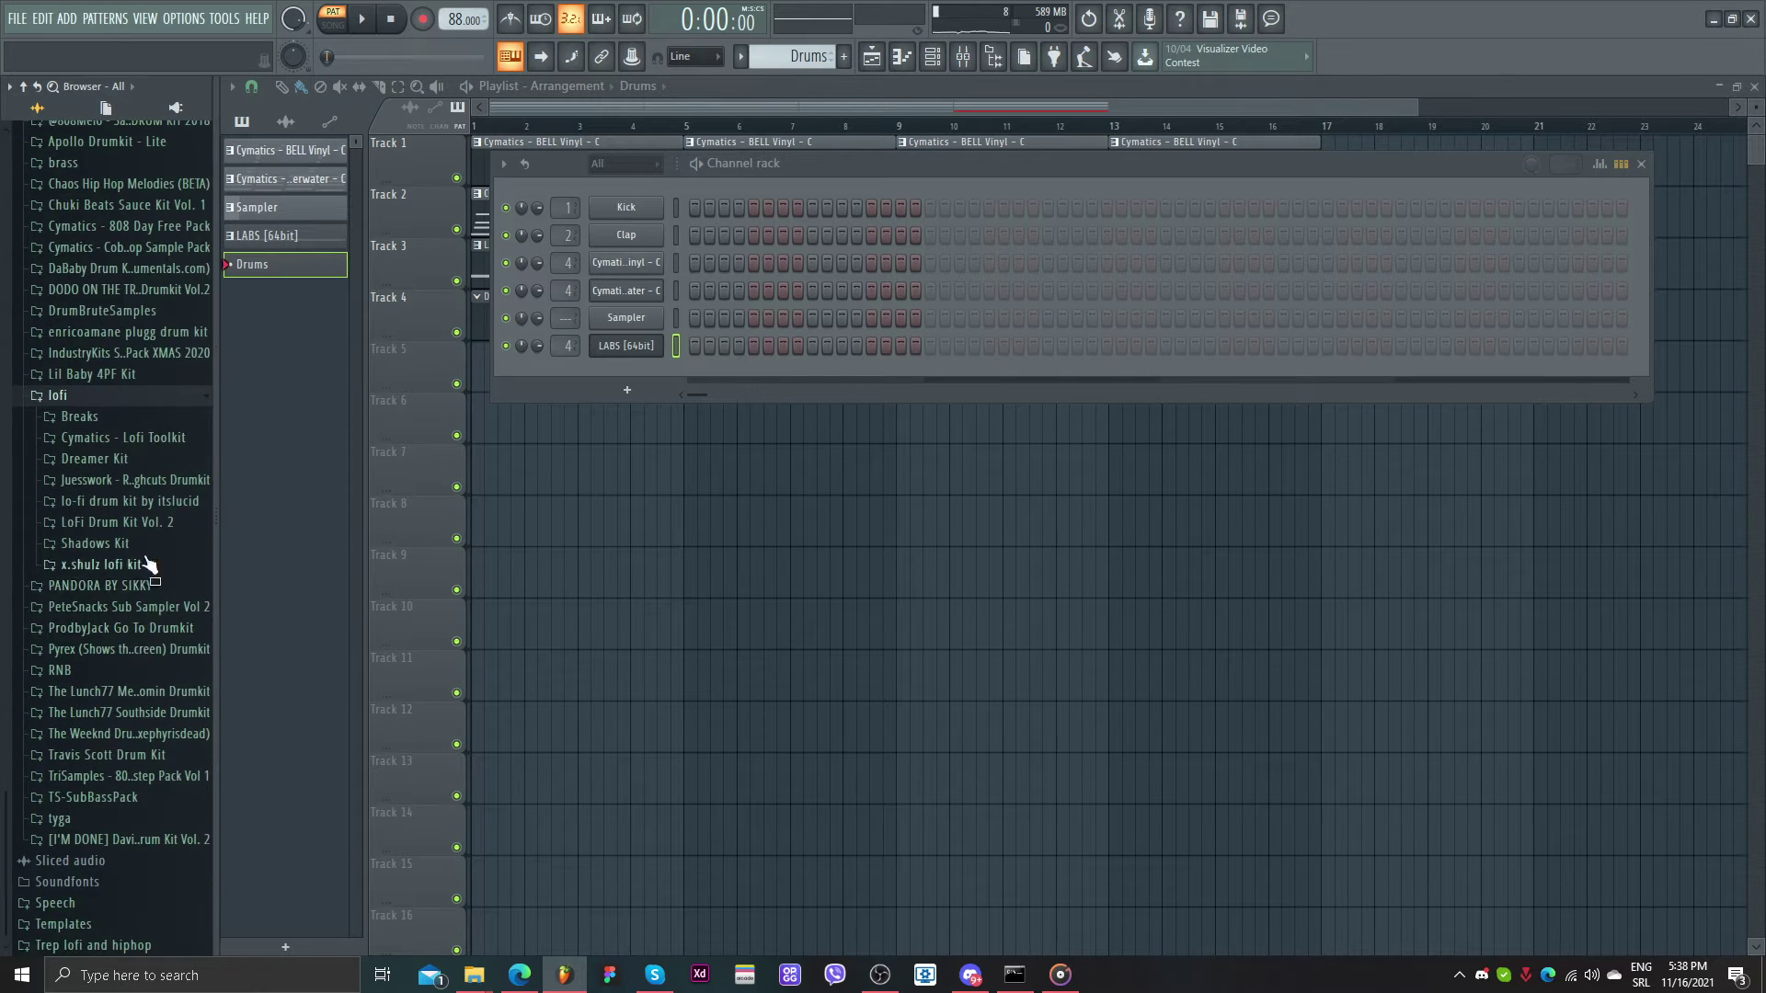
{"action": "left_click", "coordinate": [119, 522]}
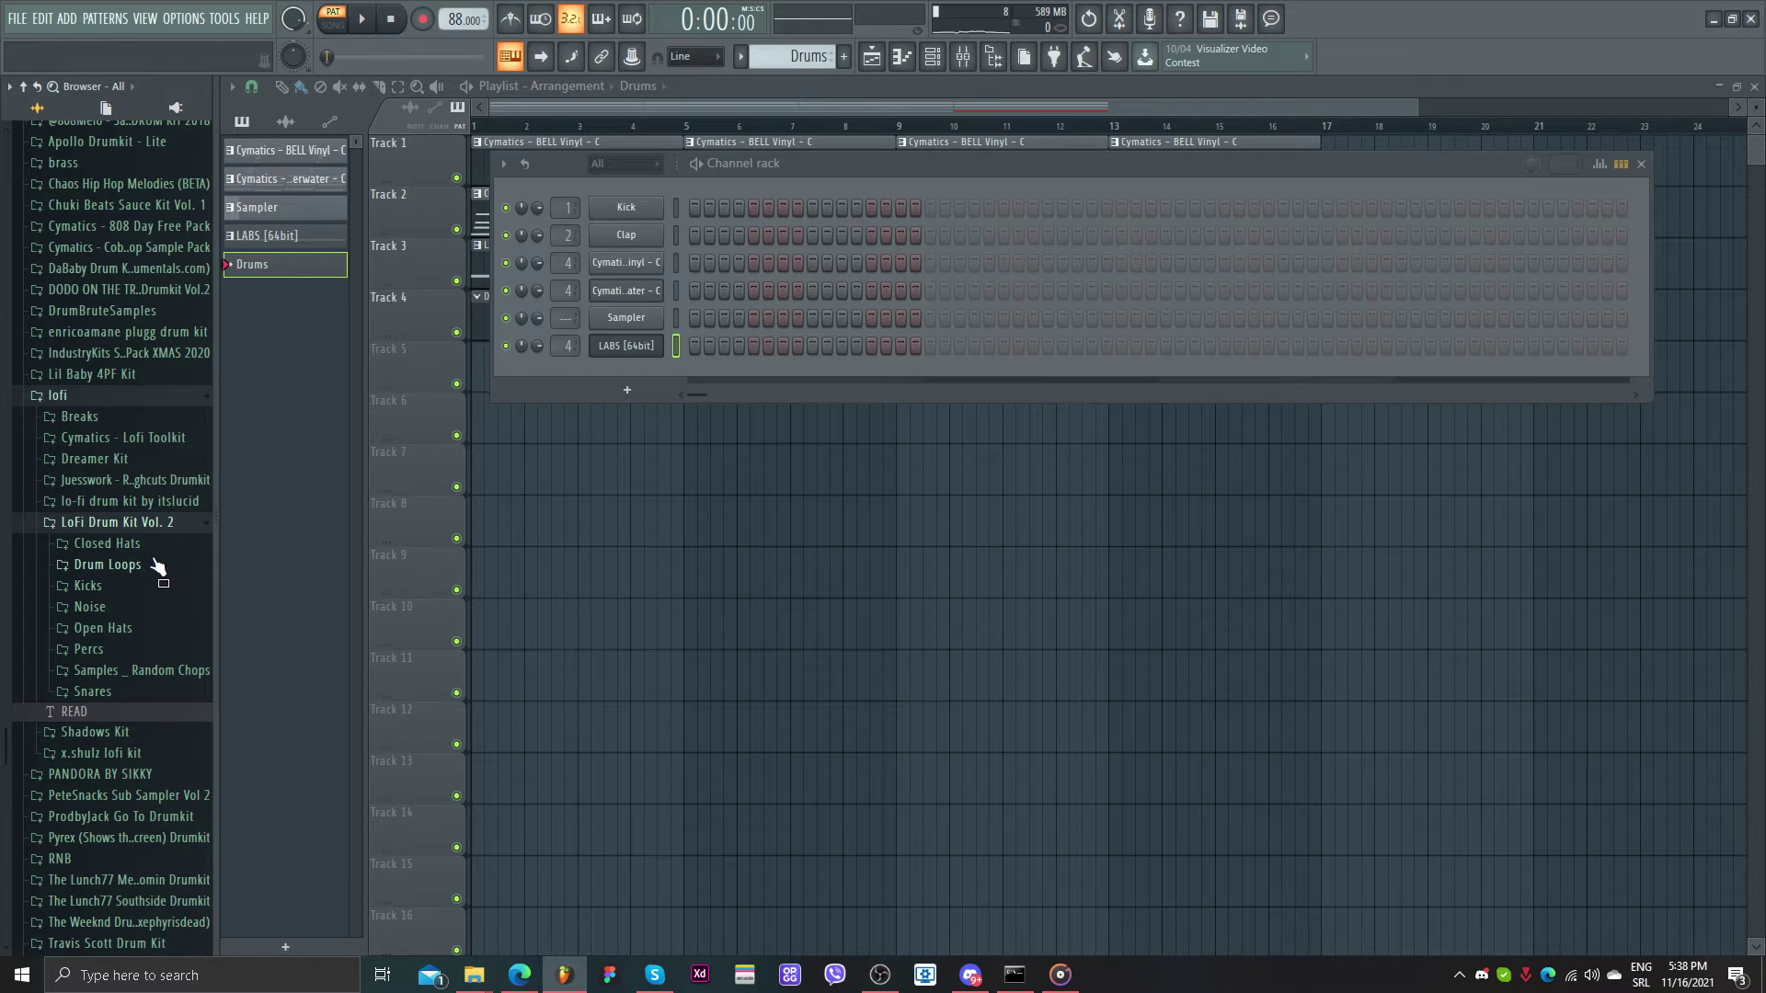
{"action": "left_click", "coordinate": [128, 691]}
- Audition the lofi snares over song playback and replace the Clap channel's sound with lofi snare (3)
{"action": "left_click", "coordinate": [134, 603]}
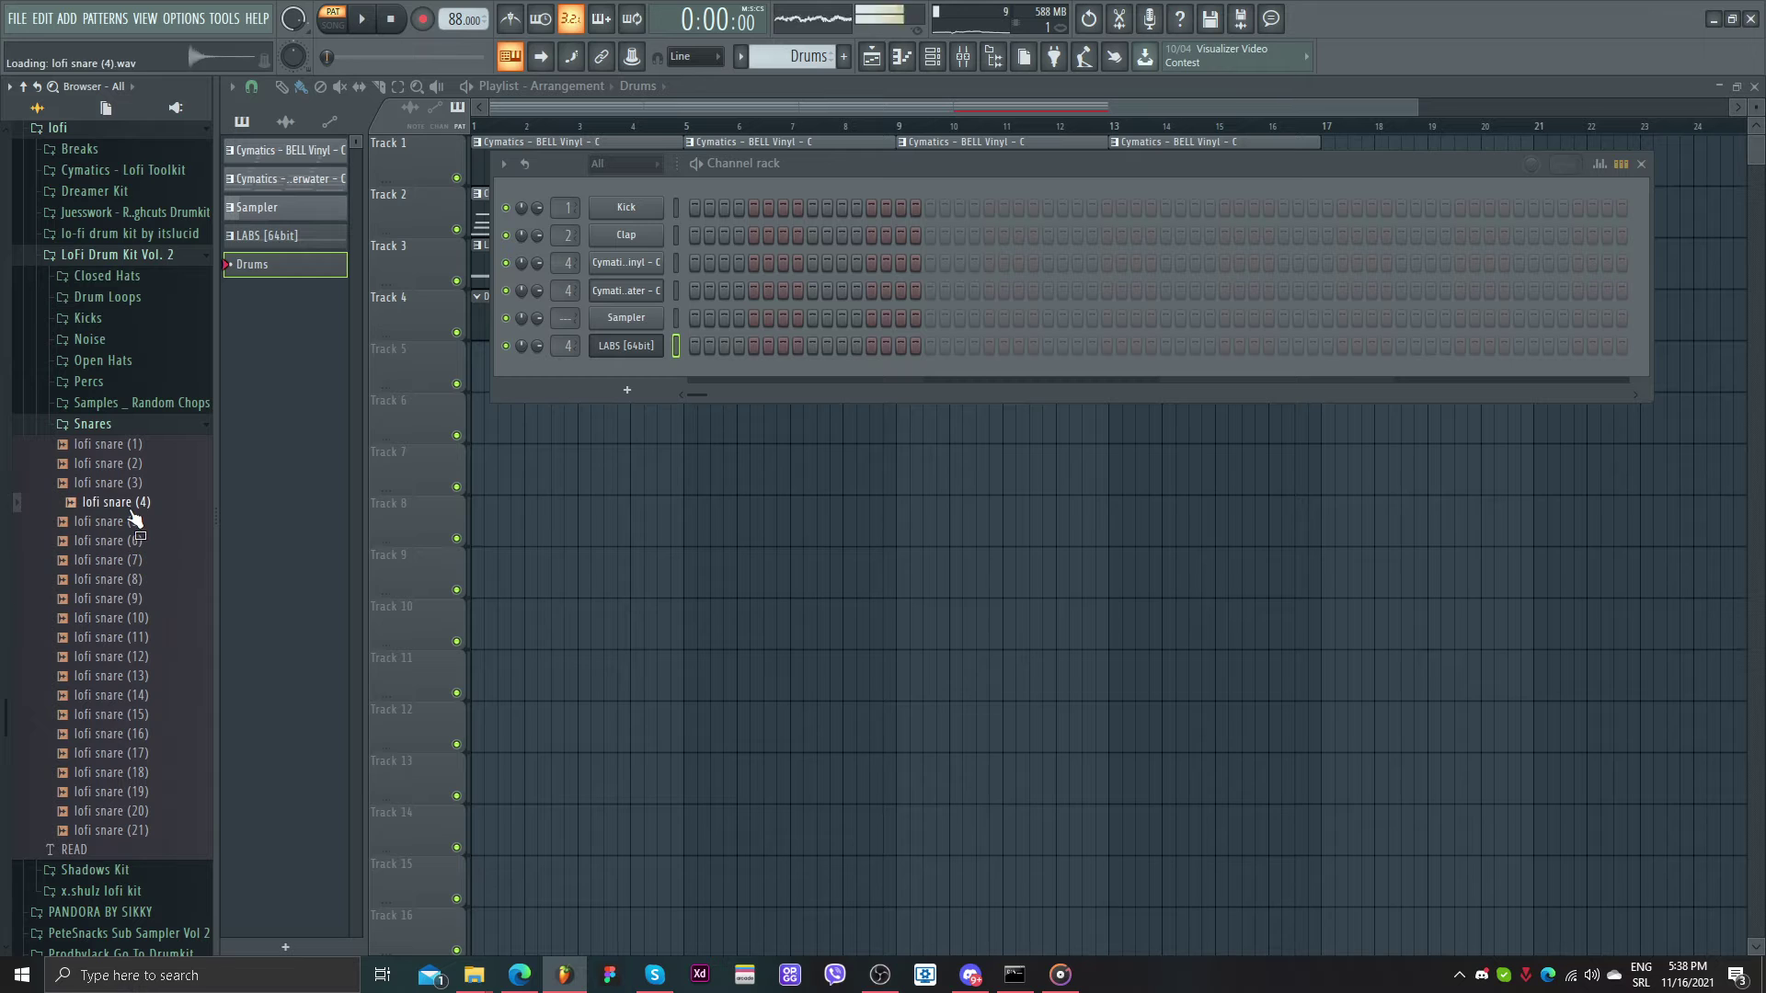
{"action": "left_click", "coordinate": [333, 21]}
{"action": "key", "text": "space"}
{"action": "left_click", "coordinate": [116, 598]}
{"action": "left_click", "coordinate": [137, 483]}
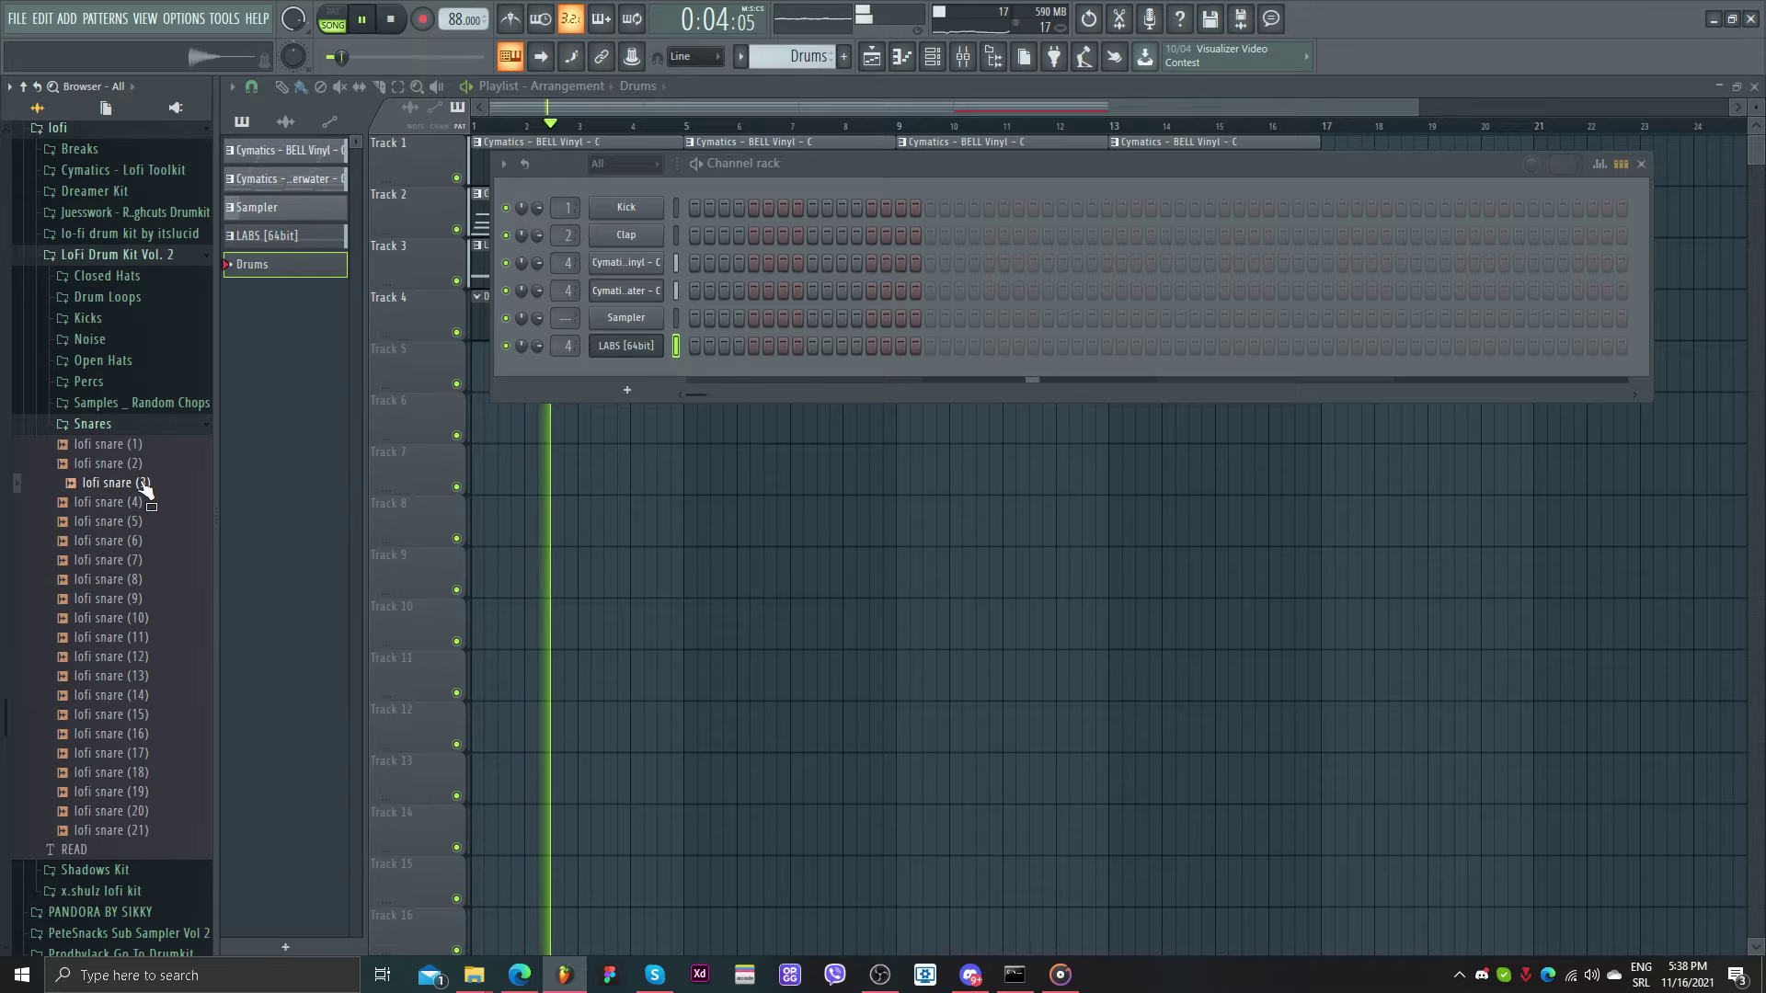
{"action": "key", "text": "space"}
{"action": "left_click_drag", "start_coordinate": [632, 292], "coordinate": [627, 230]}
- Program the lofi snare (3) on beats 2 and 4 of all four bars of the Drums pattern
{"action": "key", "text": "space"}
{"action": "left_click", "coordinate": [813, 236]}
{"action": "left_click", "coordinate": [812, 235]}
{"action": "left_click", "coordinate": [753, 235]}
{"action": "left_click", "coordinate": [871, 236]}
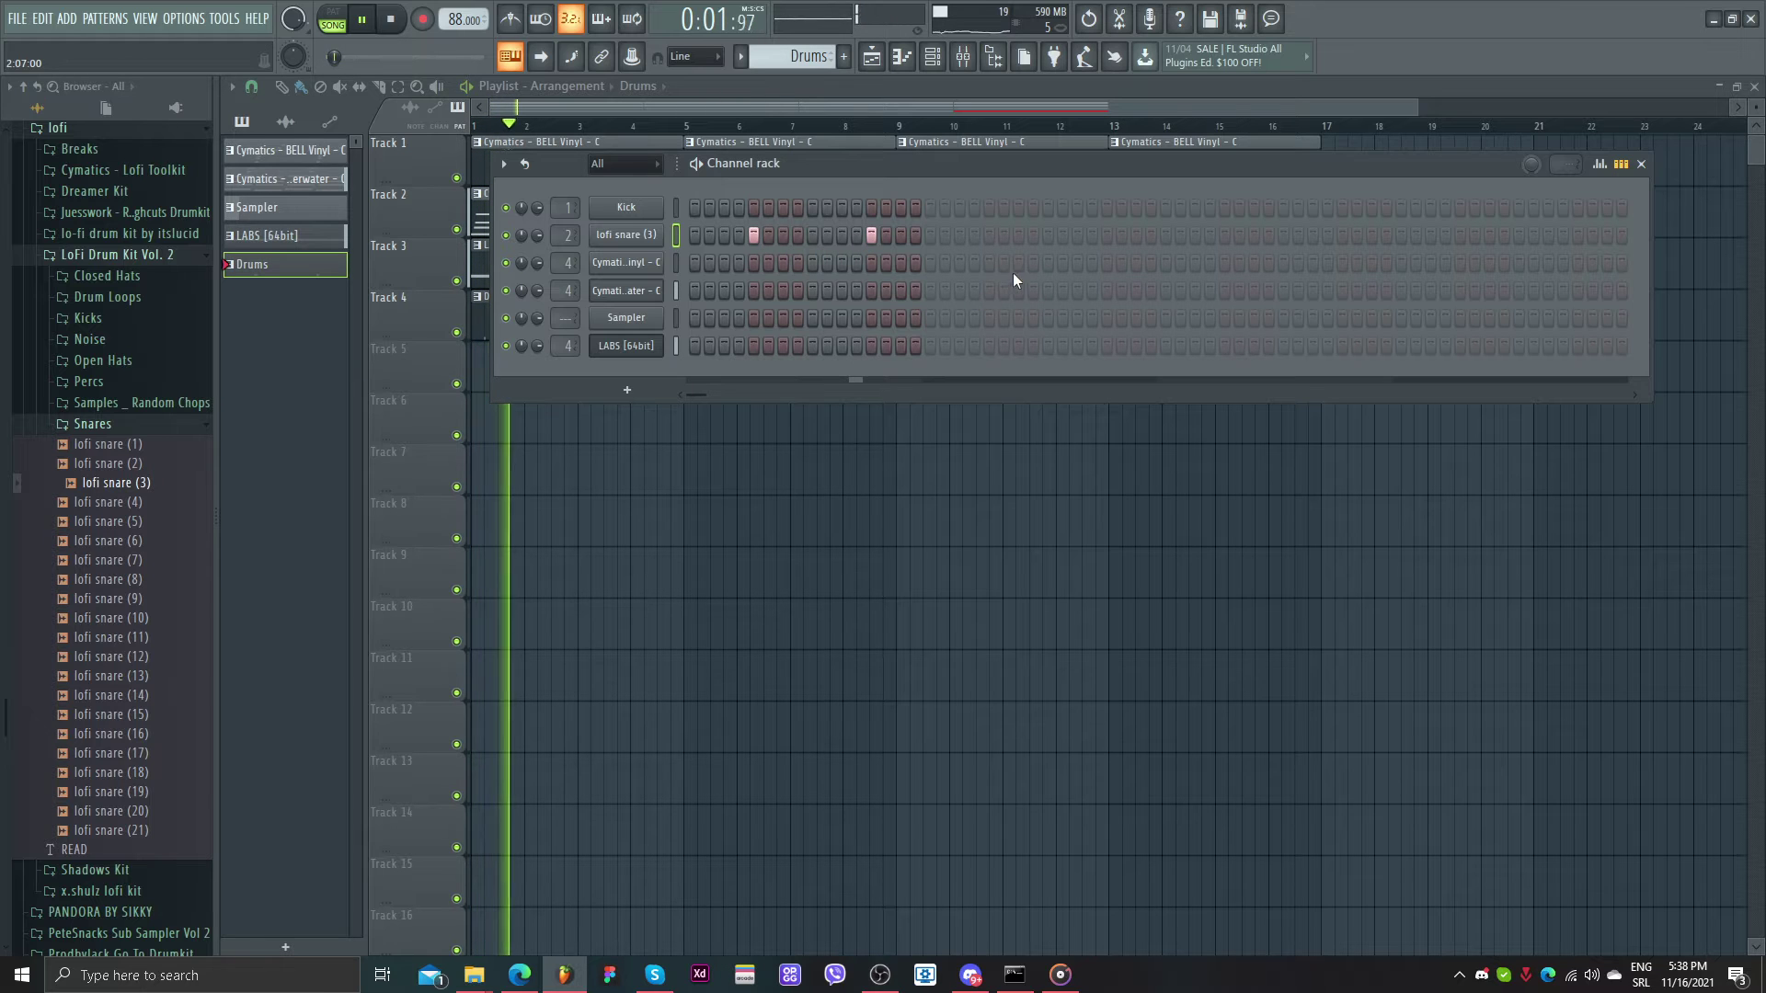
{"action": "left_click", "coordinate": [989, 236]}
{"action": "left_click", "coordinate": [1107, 237]}
{"action": "left_click", "coordinate": [1225, 238]}
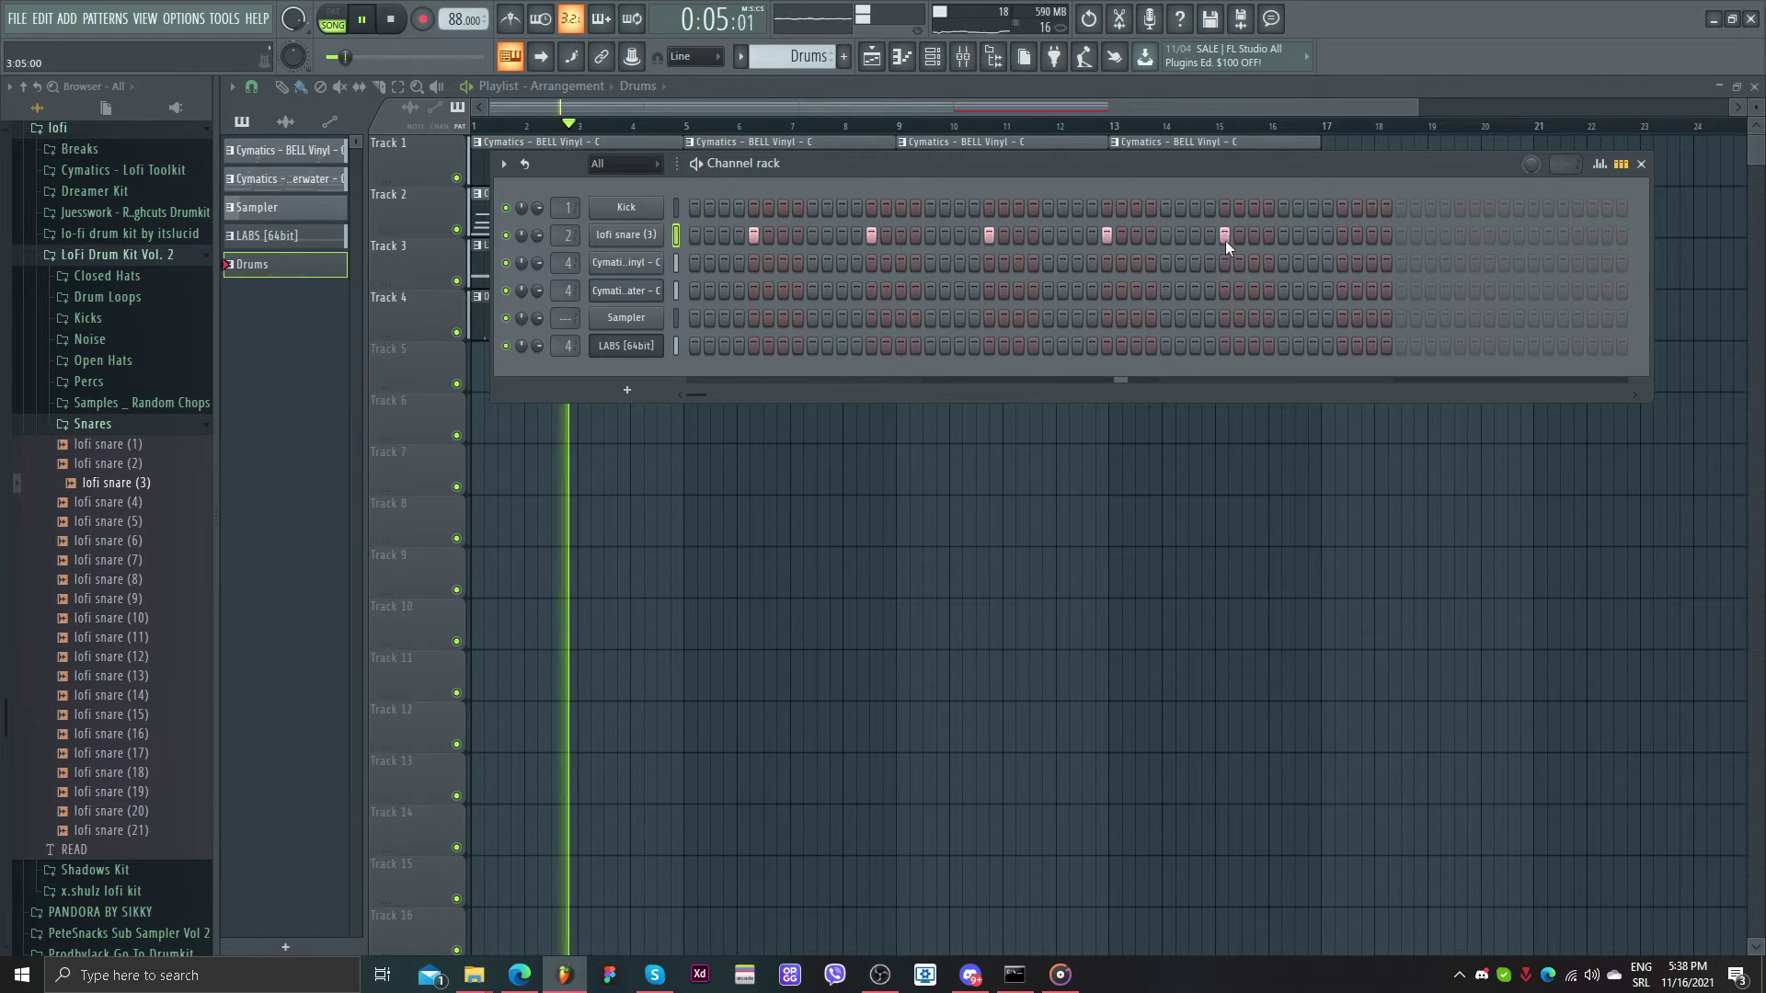
{"action": "left_click", "coordinate": [1343, 236]}
{"action": "left_click", "coordinate": [1460, 236]}
{"action": "left_click", "coordinate": [1578, 235]}
{"action": "key", "text": "space"}
- Add Fruity Parametric EQ 2 to mixer track 2 with the 40Hz + 18kHz cut preset and lower its high-cut frequency
{"action": "left_click", "coordinate": [971, 69]}
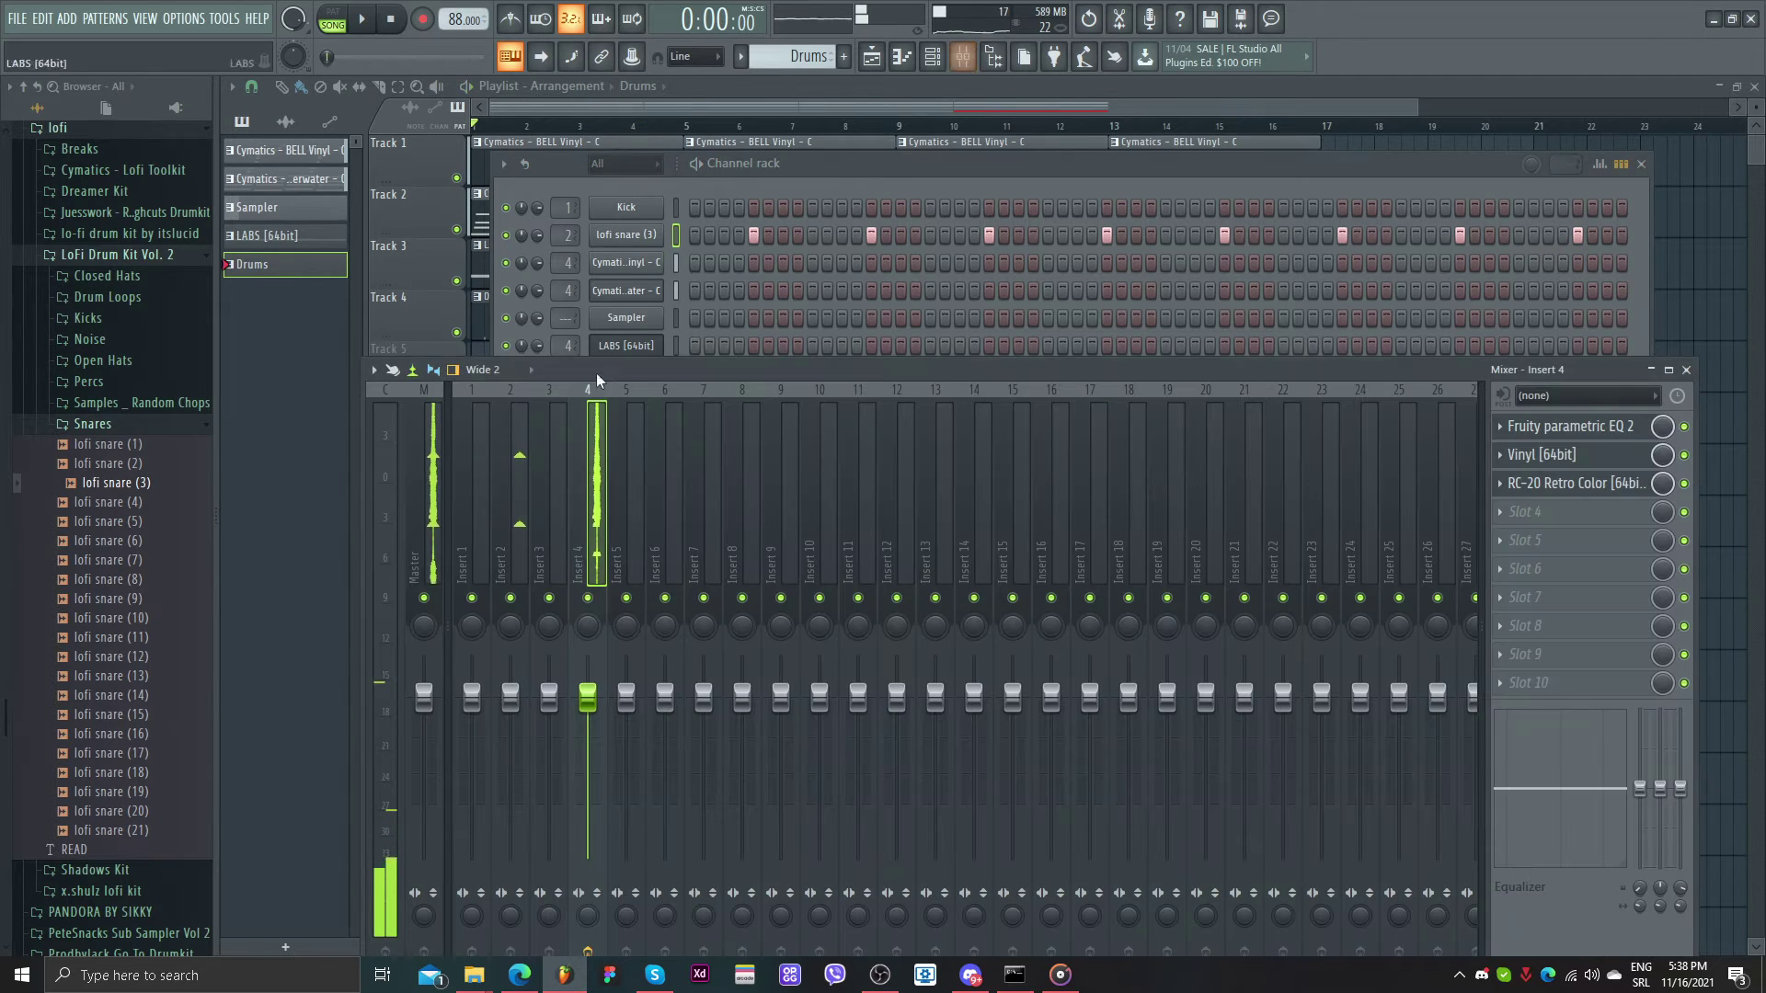
{"action": "left_click", "coordinate": [516, 469]}
{"action": "left_click", "coordinate": [1499, 426]}
{"action": "mouse_move", "coordinate": [1523, 451]}
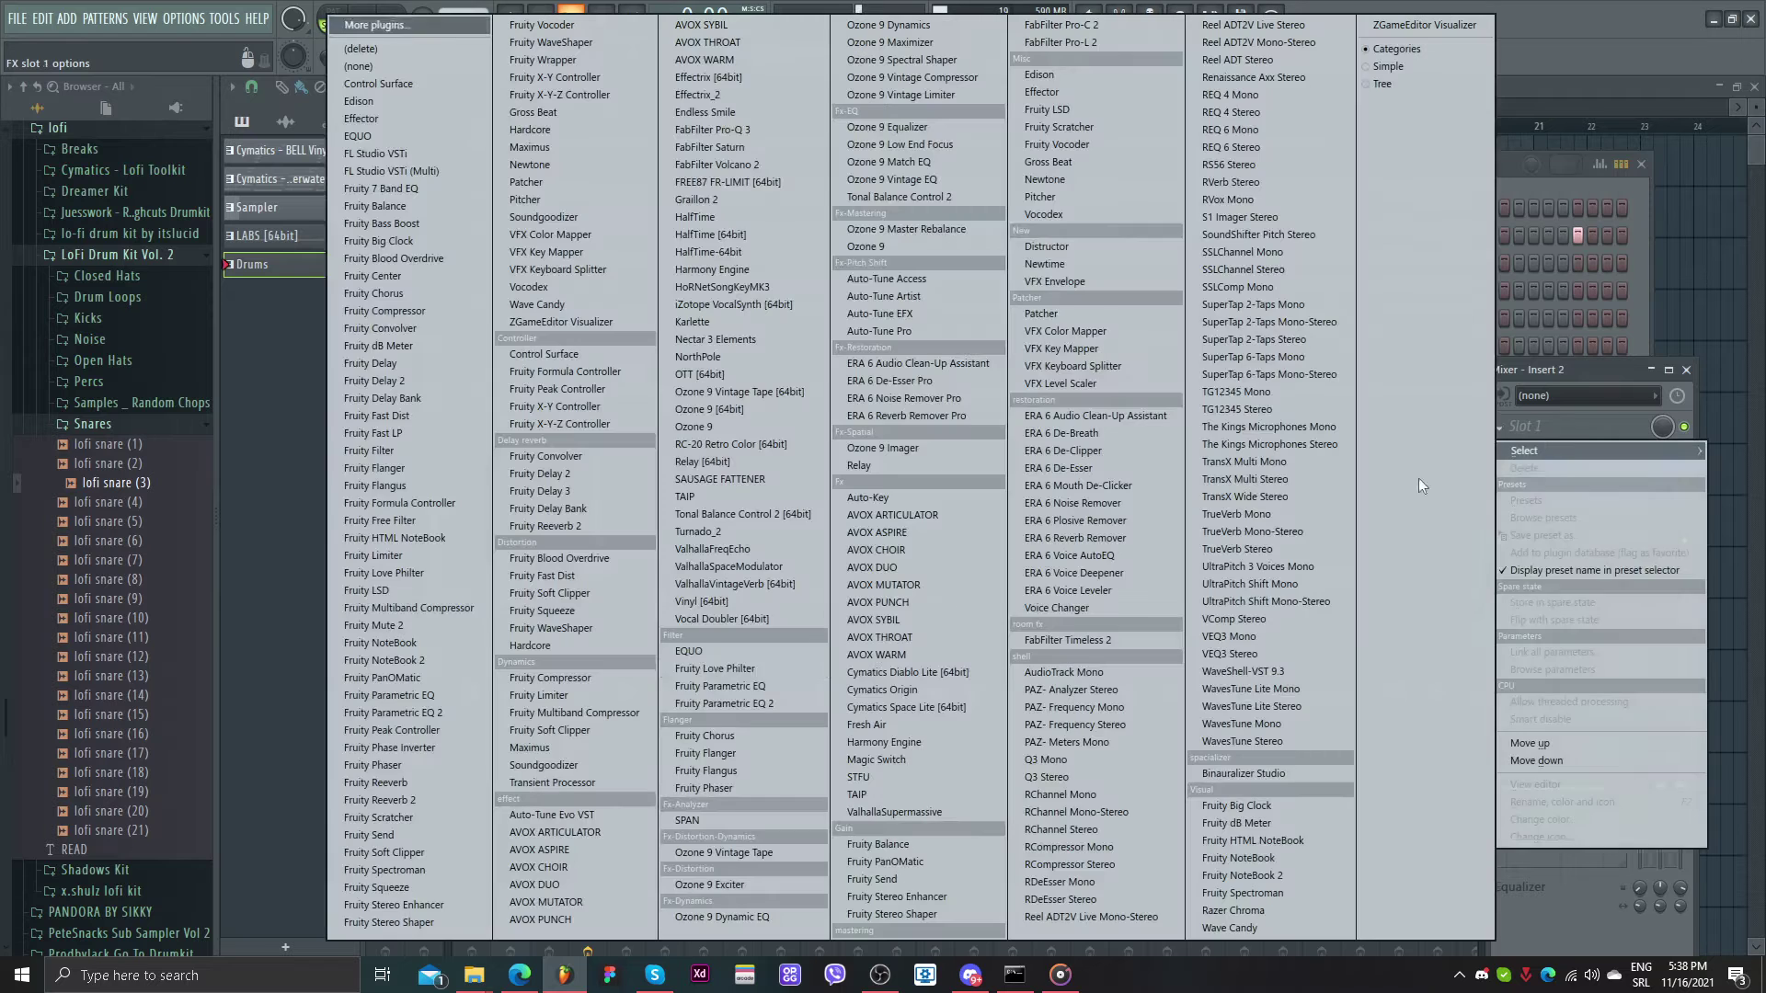
{"action": "left_click", "coordinate": [740, 703]}
{"action": "left_click", "coordinate": [850, 318]}
{"action": "left_click", "coordinate": [929, 416]}
{"action": "left_click_drag", "start_coordinate": [733, 464], "coordinate": [711, 463]}
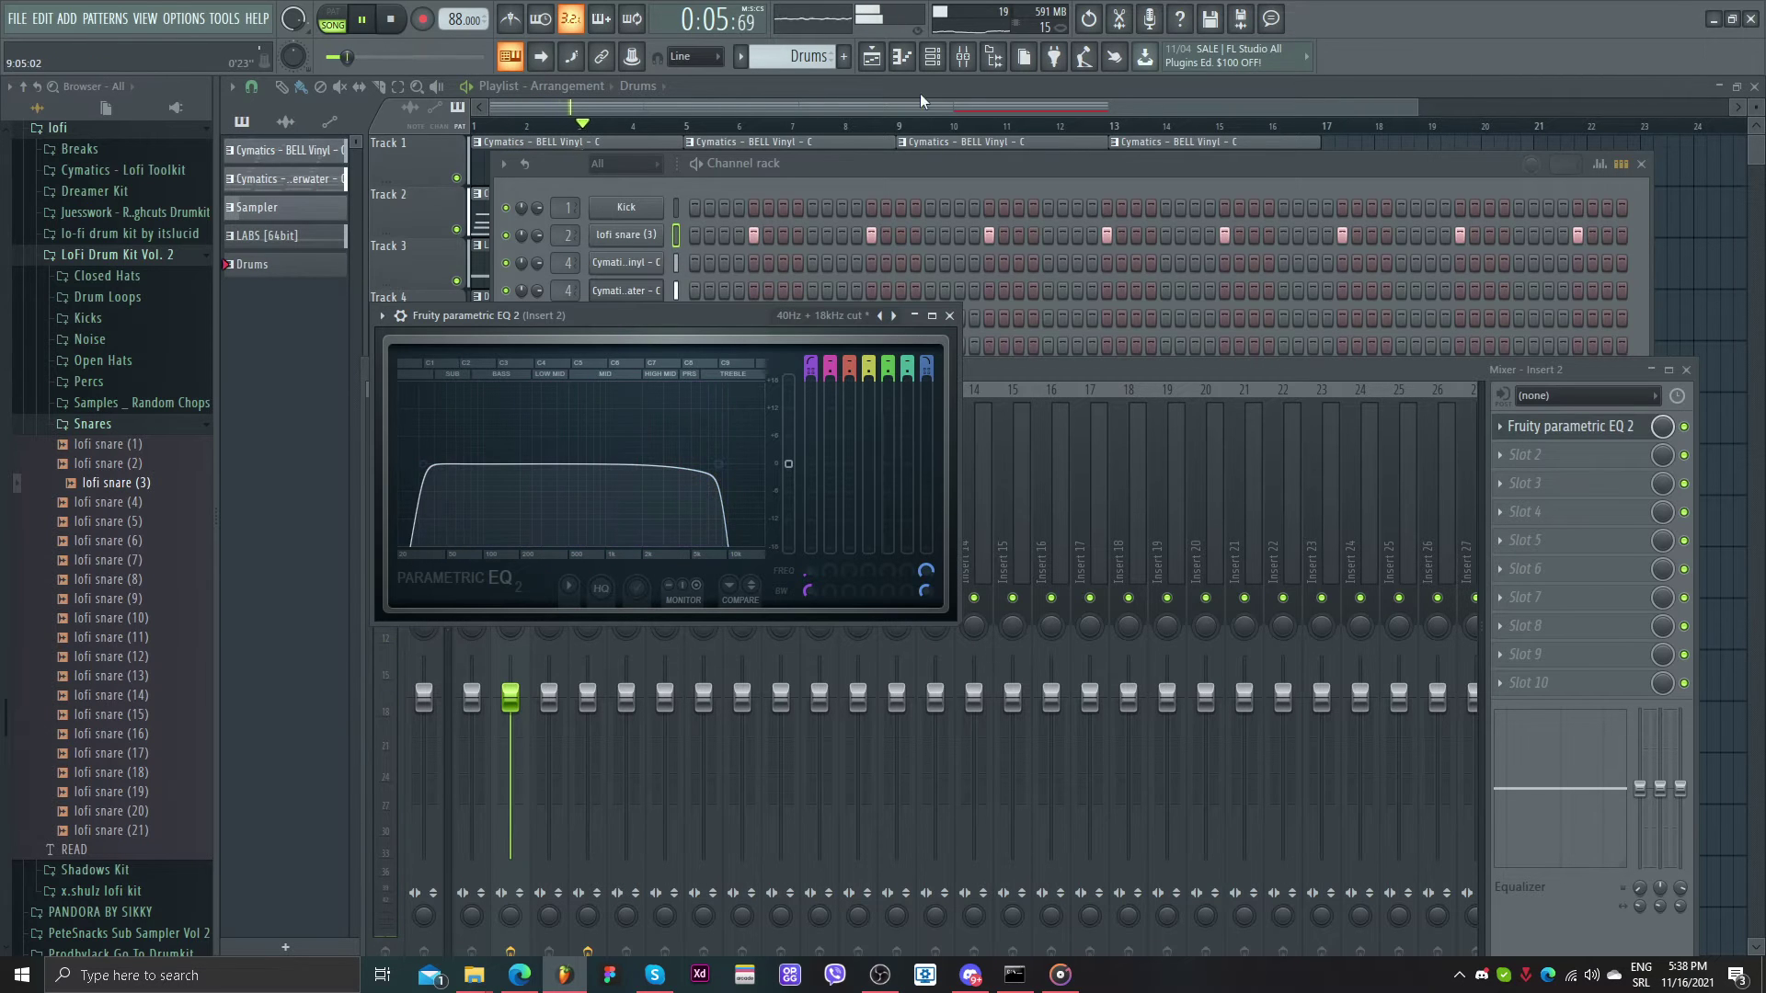
{"action": "left_click", "coordinate": [949, 316]}
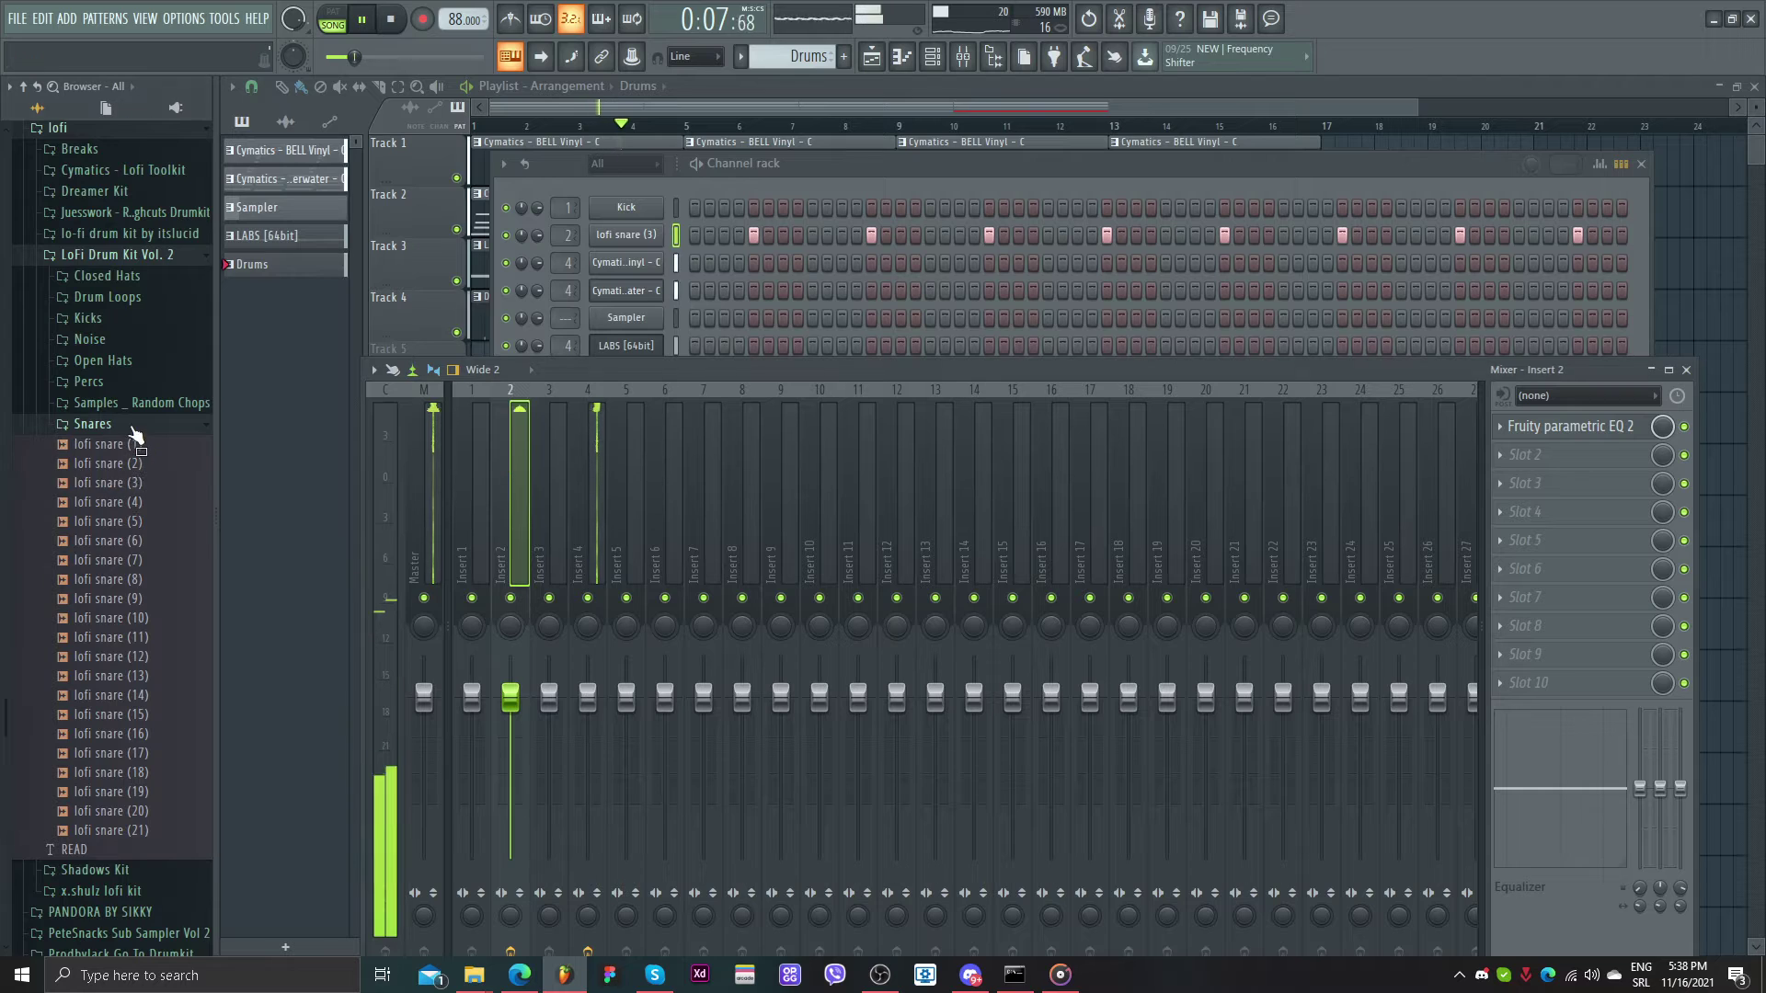
- Audition the kicks in LoFi Drum Kit Vol. 2 over song playback and replace the Kick channel's sound with lofi kick (13)
{"action": "scroll", "coordinate": [136, 434], "scroll_direction": "up", "scroll_amount": 3}
{"action": "left_click", "coordinate": [110, 403]}
{"action": "left_click", "coordinate": [118, 458]}
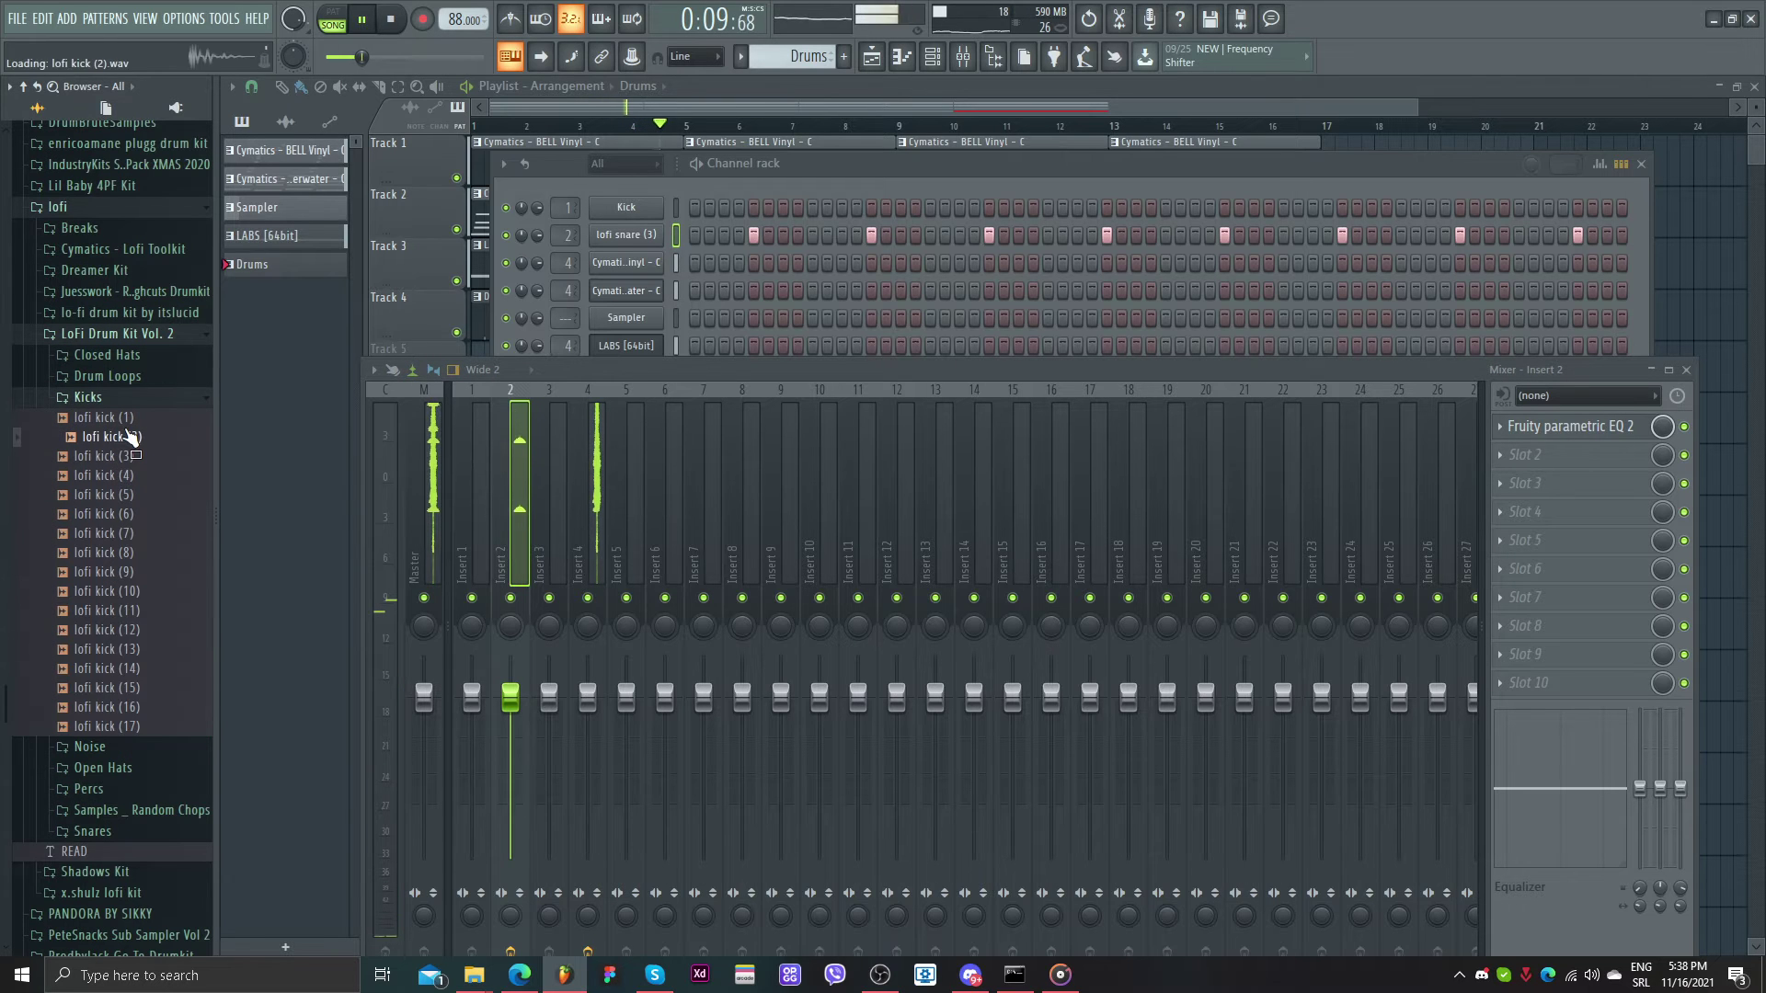
{"action": "left_click", "coordinate": [128, 424]}
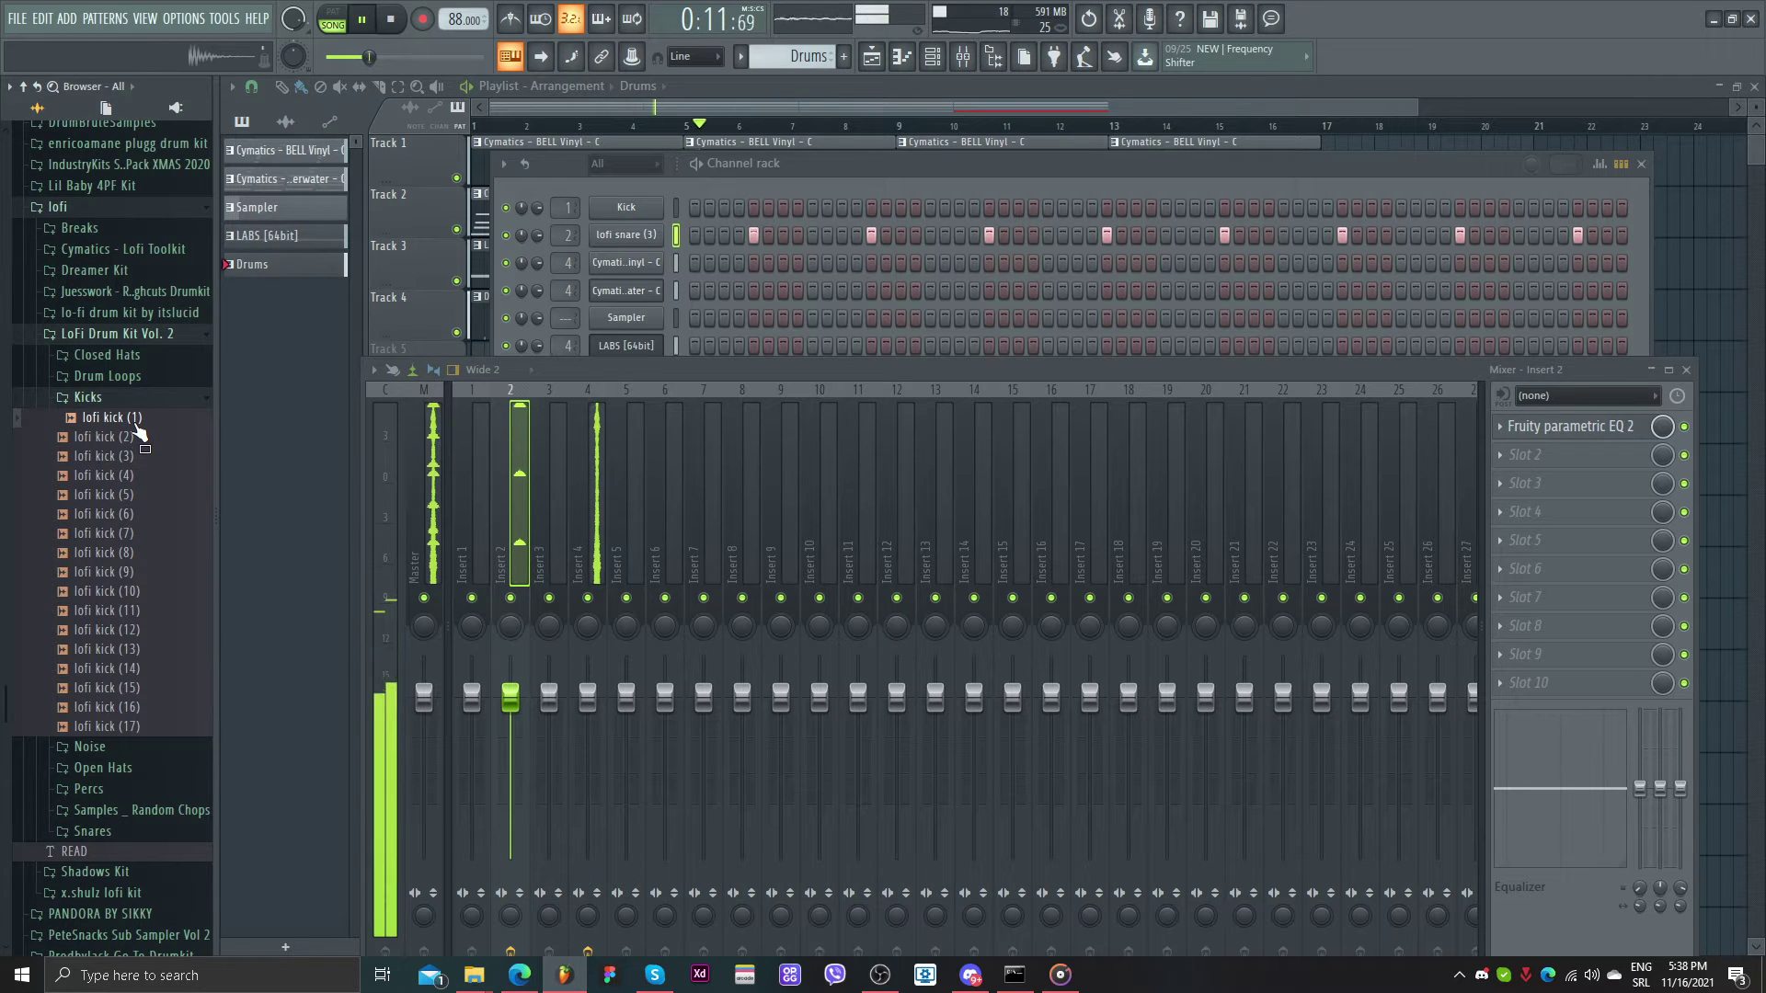
{"action": "left_click", "coordinate": [133, 553]}
{"action": "left_click", "coordinate": [150, 612]}
{"action": "left_click", "coordinate": [156, 633]}
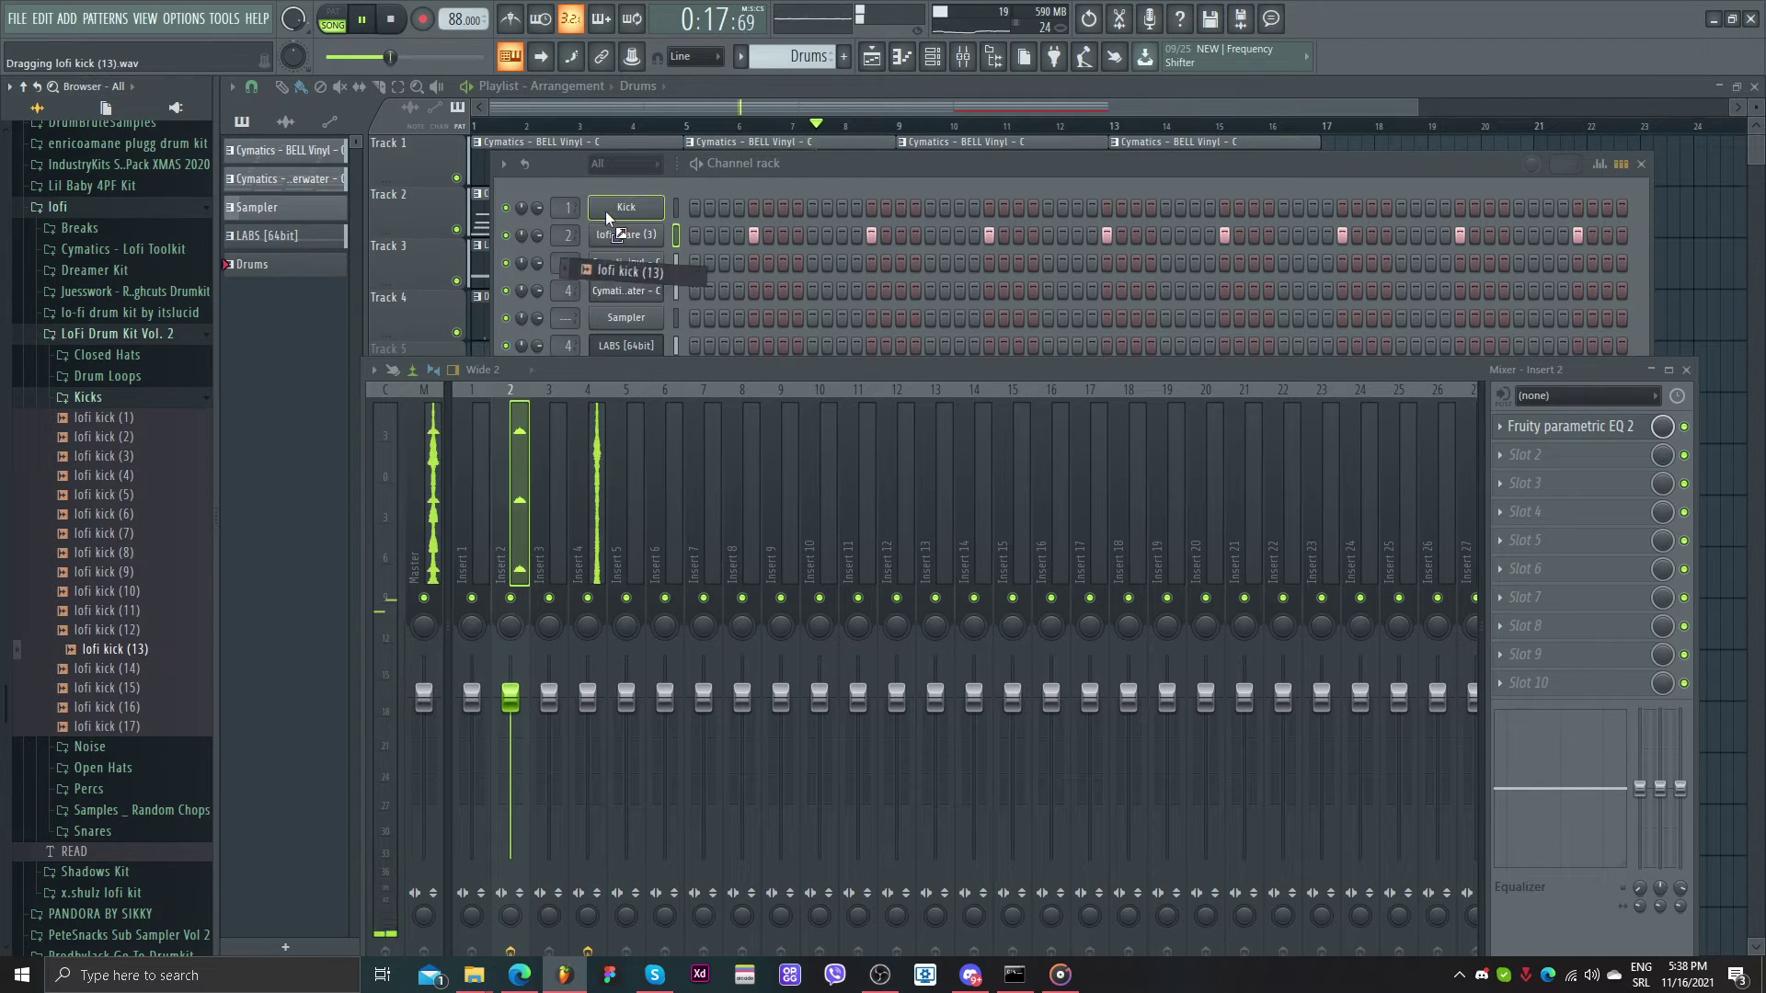
{"action": "left_click_drag", "start_coordinate": [605, 212], "coordinate": [607, 211]}
- Program lofi kick (13) on steps 1, 11, 17, 27, 31, 33 and 43 of the Drums pattern
{"action": "left_click", "coordinate": [694, 207]}
{"action": "key", "text": "space"}
{"action": "left_click", "coordinate": [841, 208]}
{"action": "left_click", "coordinate": [929, 209]}
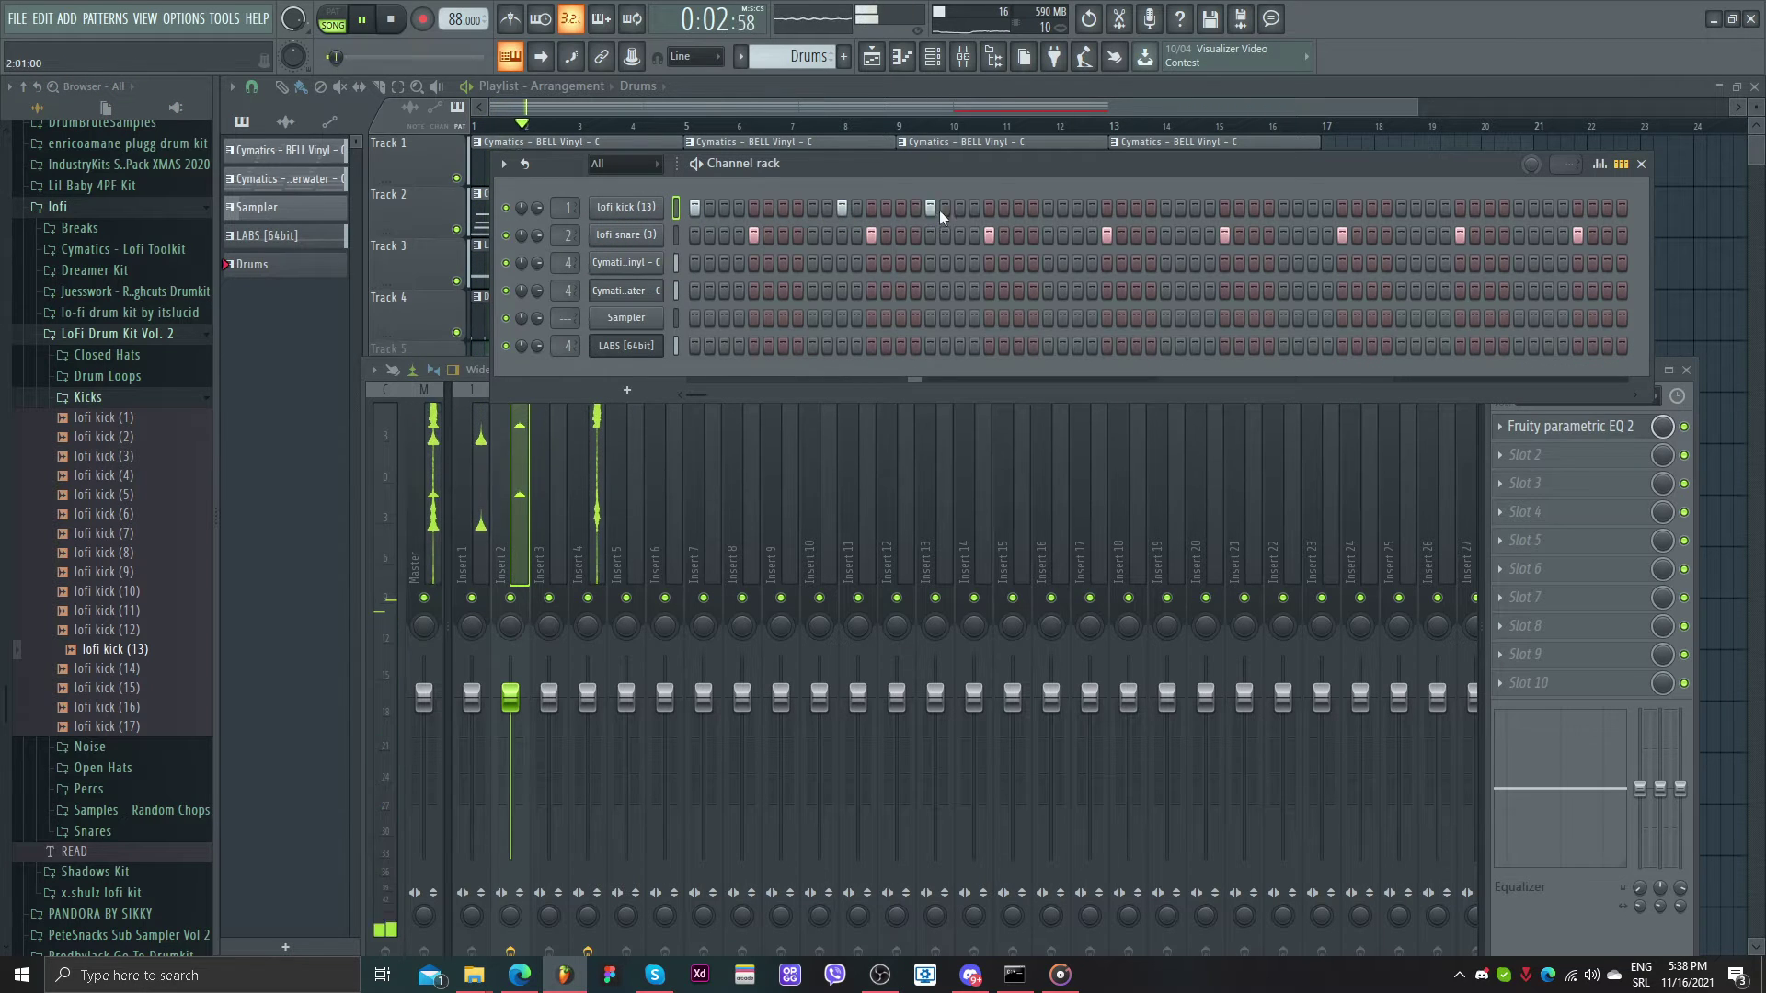
{"action": "left_click", "coordinate": [1077, 208]}
{"action": "left_click", "coordinate": [1136, 208]}
{"action": "left_click", "coordinate": [1165, 209]}
{"action": "left_click", "coordinate": [1312, 209]}
- Move the step 31 kick to step 30 and add kicks on steps 49 and 59 while the song plays
{"action": "key", "text": "space"}
{"action": "left_click", "coordinate": [1387, 210]}
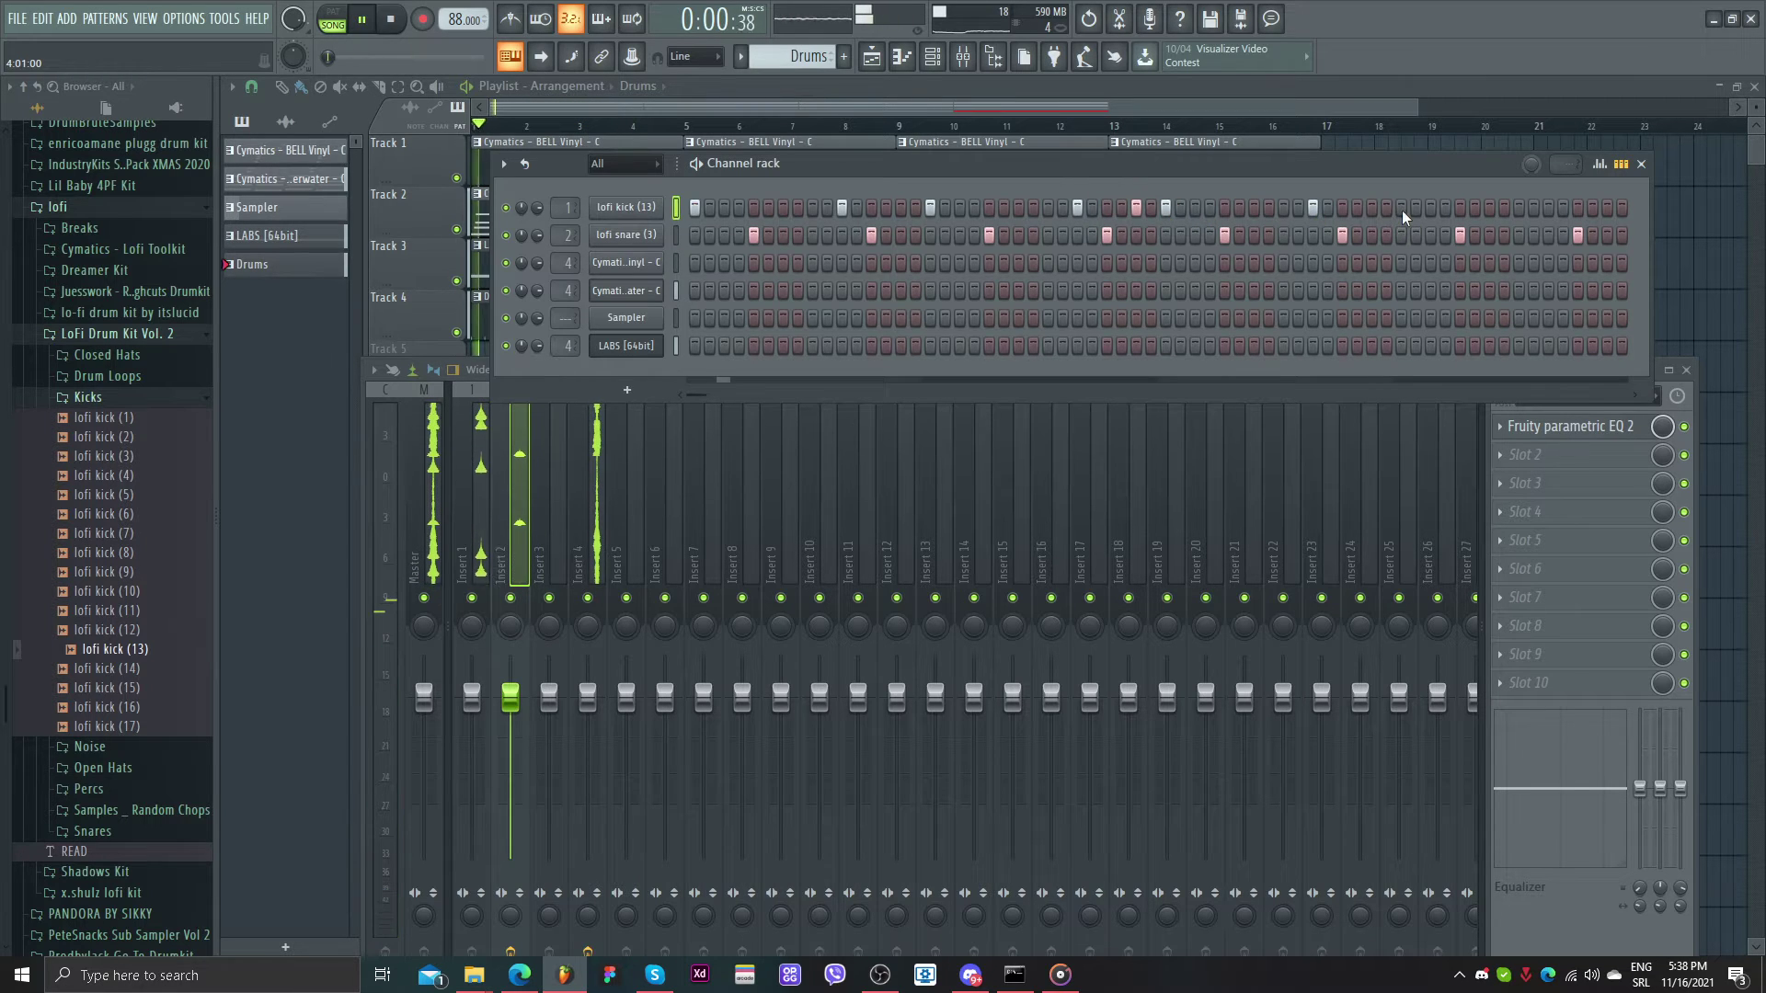
{"action": "left_click", "coordinate": [1122, 208]}
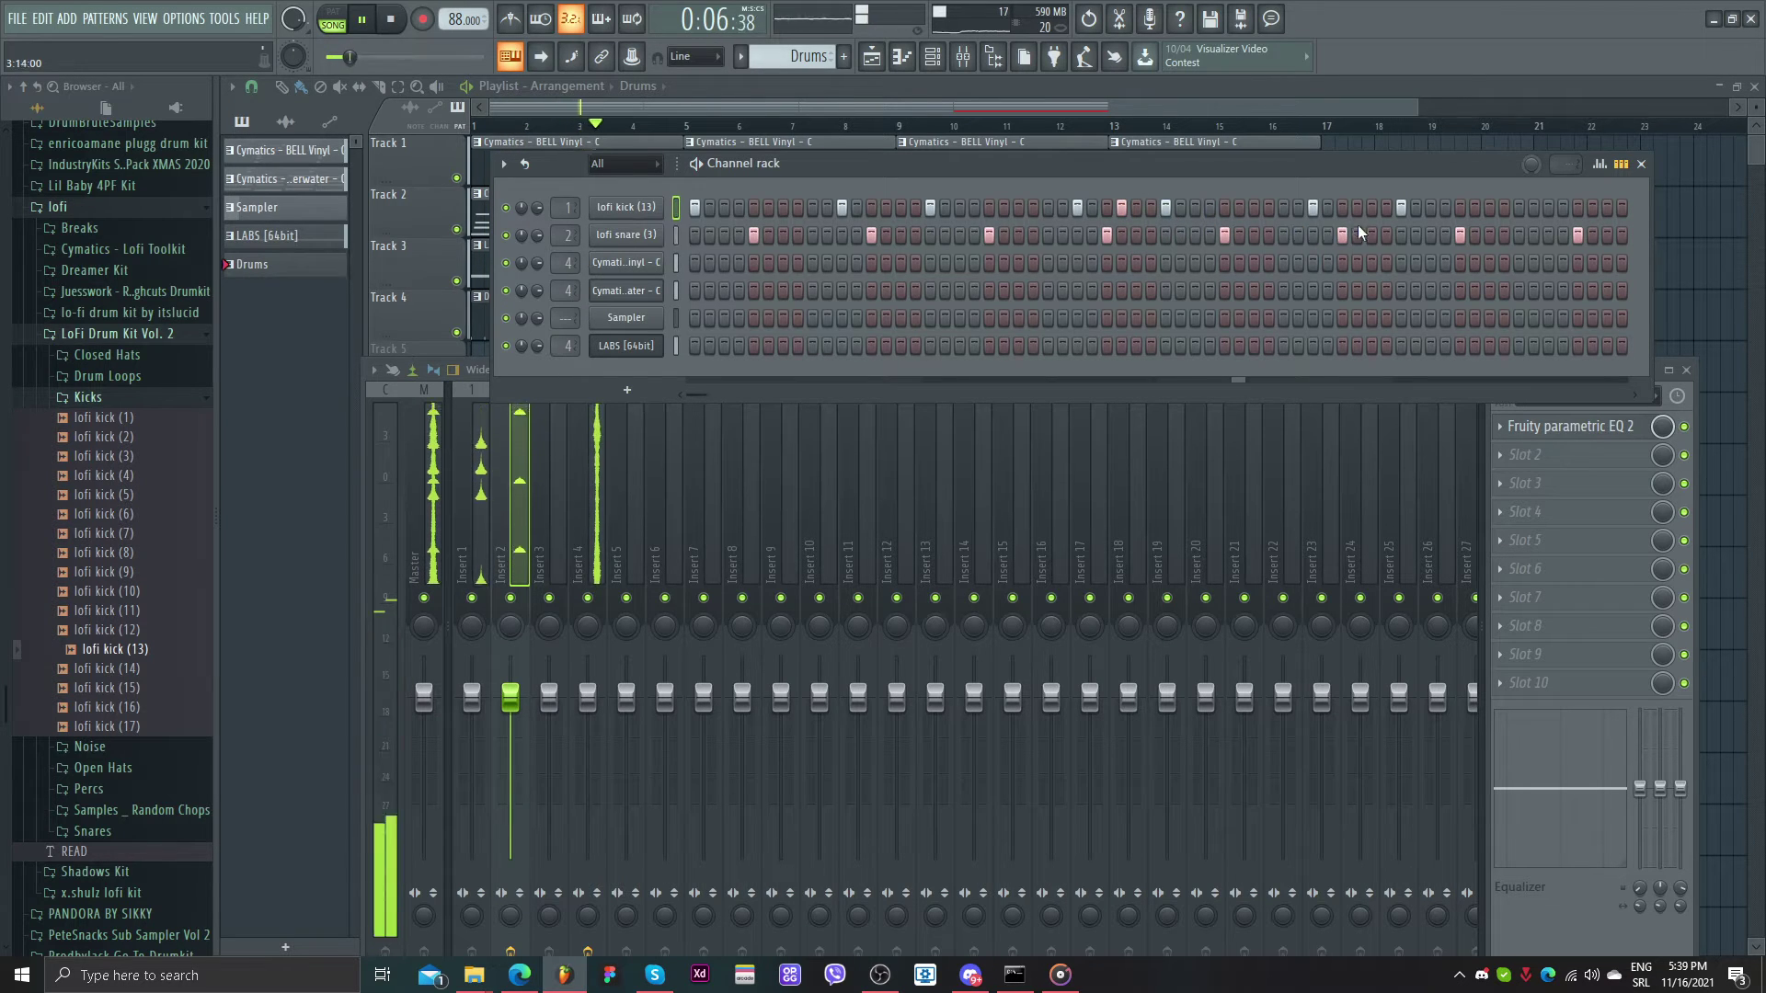
{"action": "left_click", "coordinate": [1533, 209]}
{"action": "left_click", "coordinate": [1606, 208]}
{"action": "left_click", "coordinate": [1605, 209]}
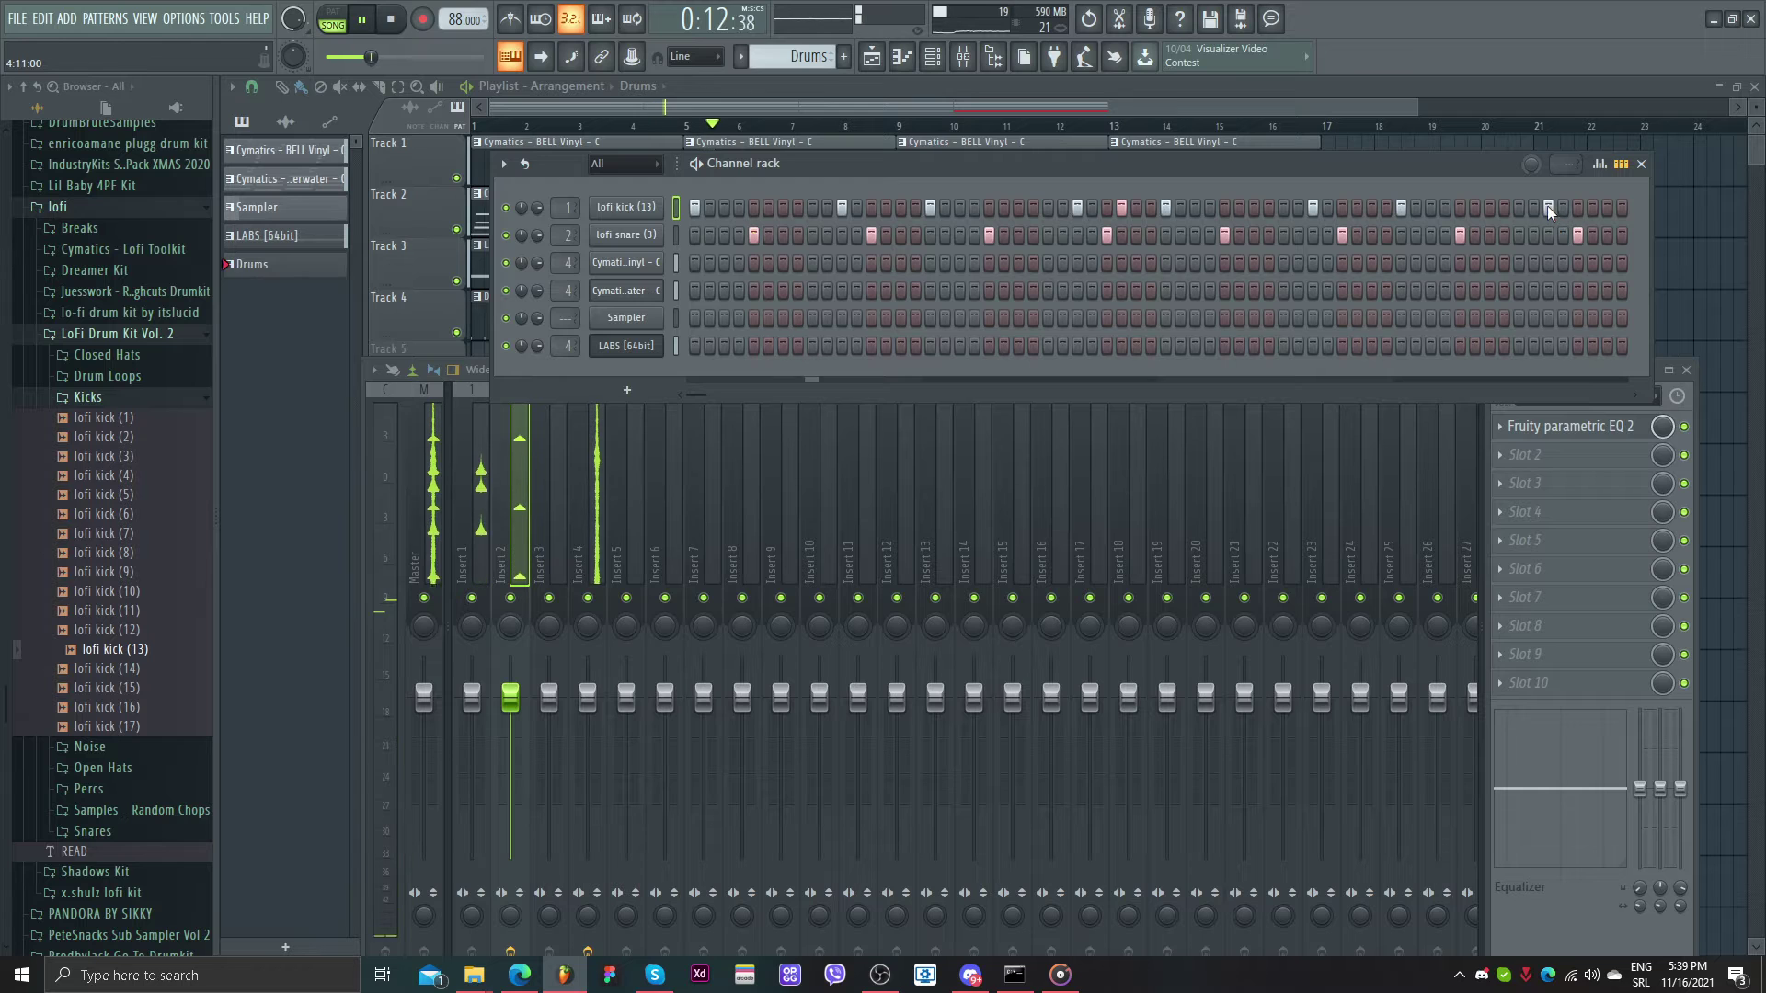
- Audition the closed hats in LoFi Drum Kit Vol. 2 and add lofi closed hat (10) as a new channel
{"action": "left_click", "coordinate": [87, 397]}
{"action": "left_click", "coordinate": [107, 354]}
{"action": "left_click", "coordinate": [143, 434]}
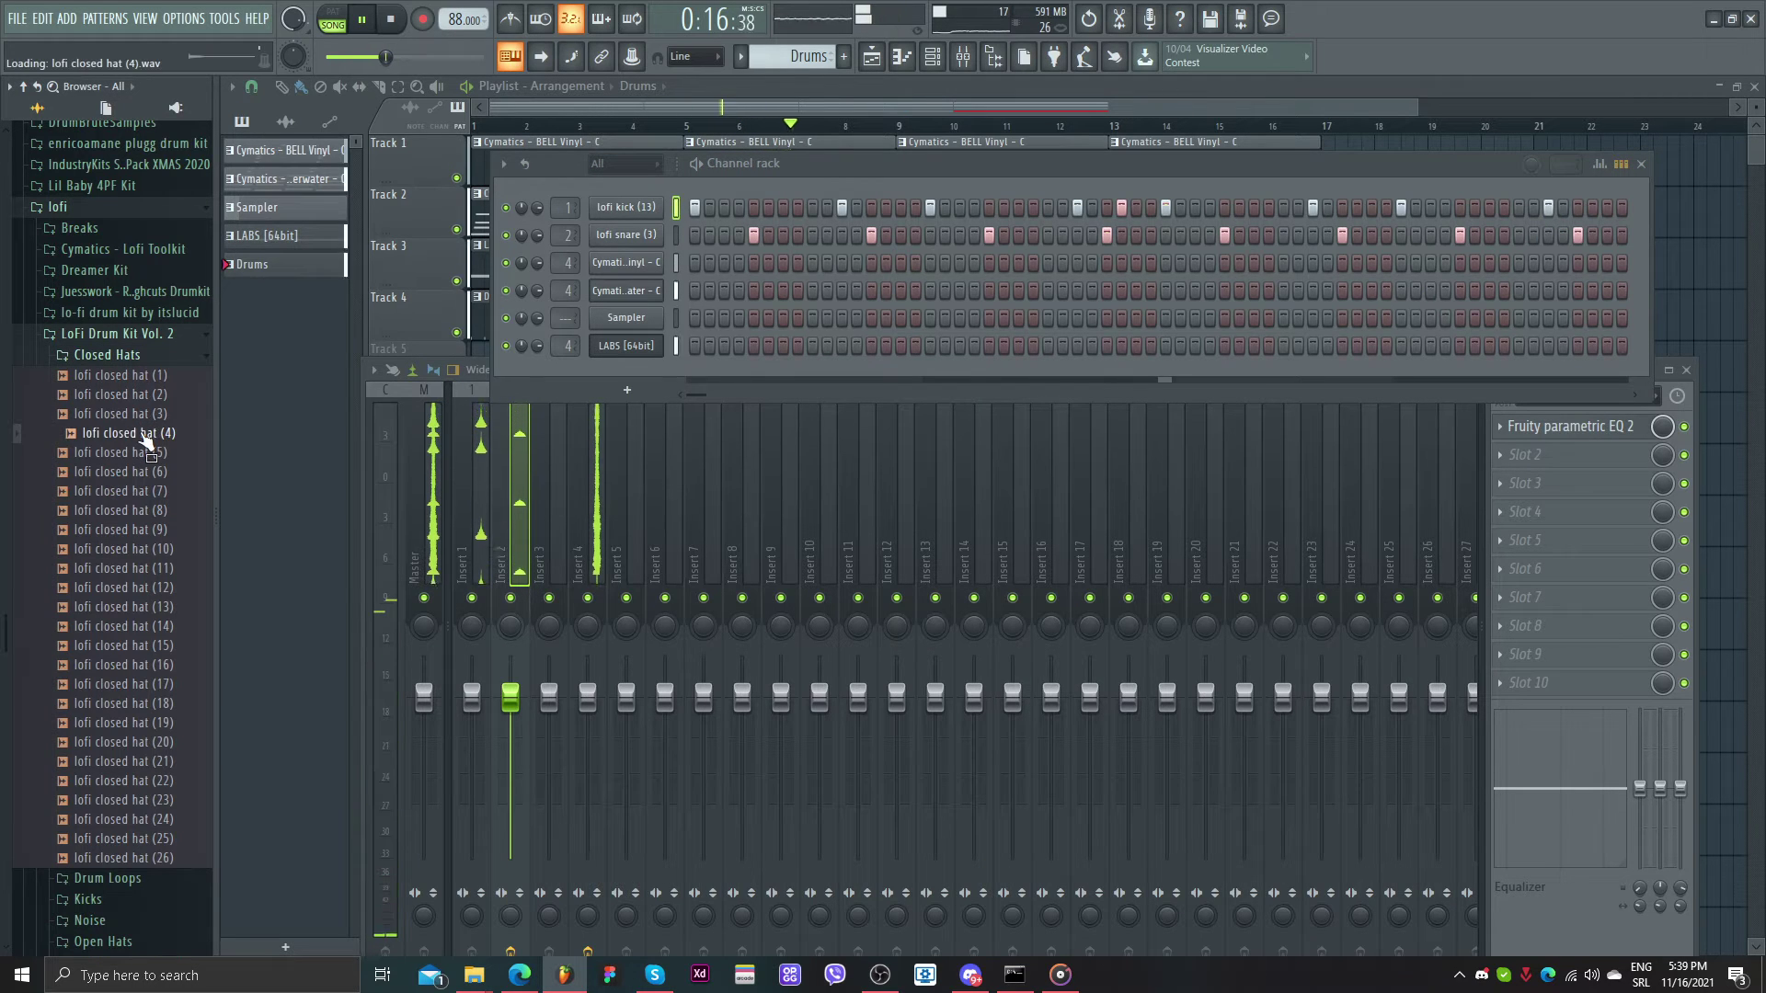
{"action": "left_click", "coordinate": [145, 402]}
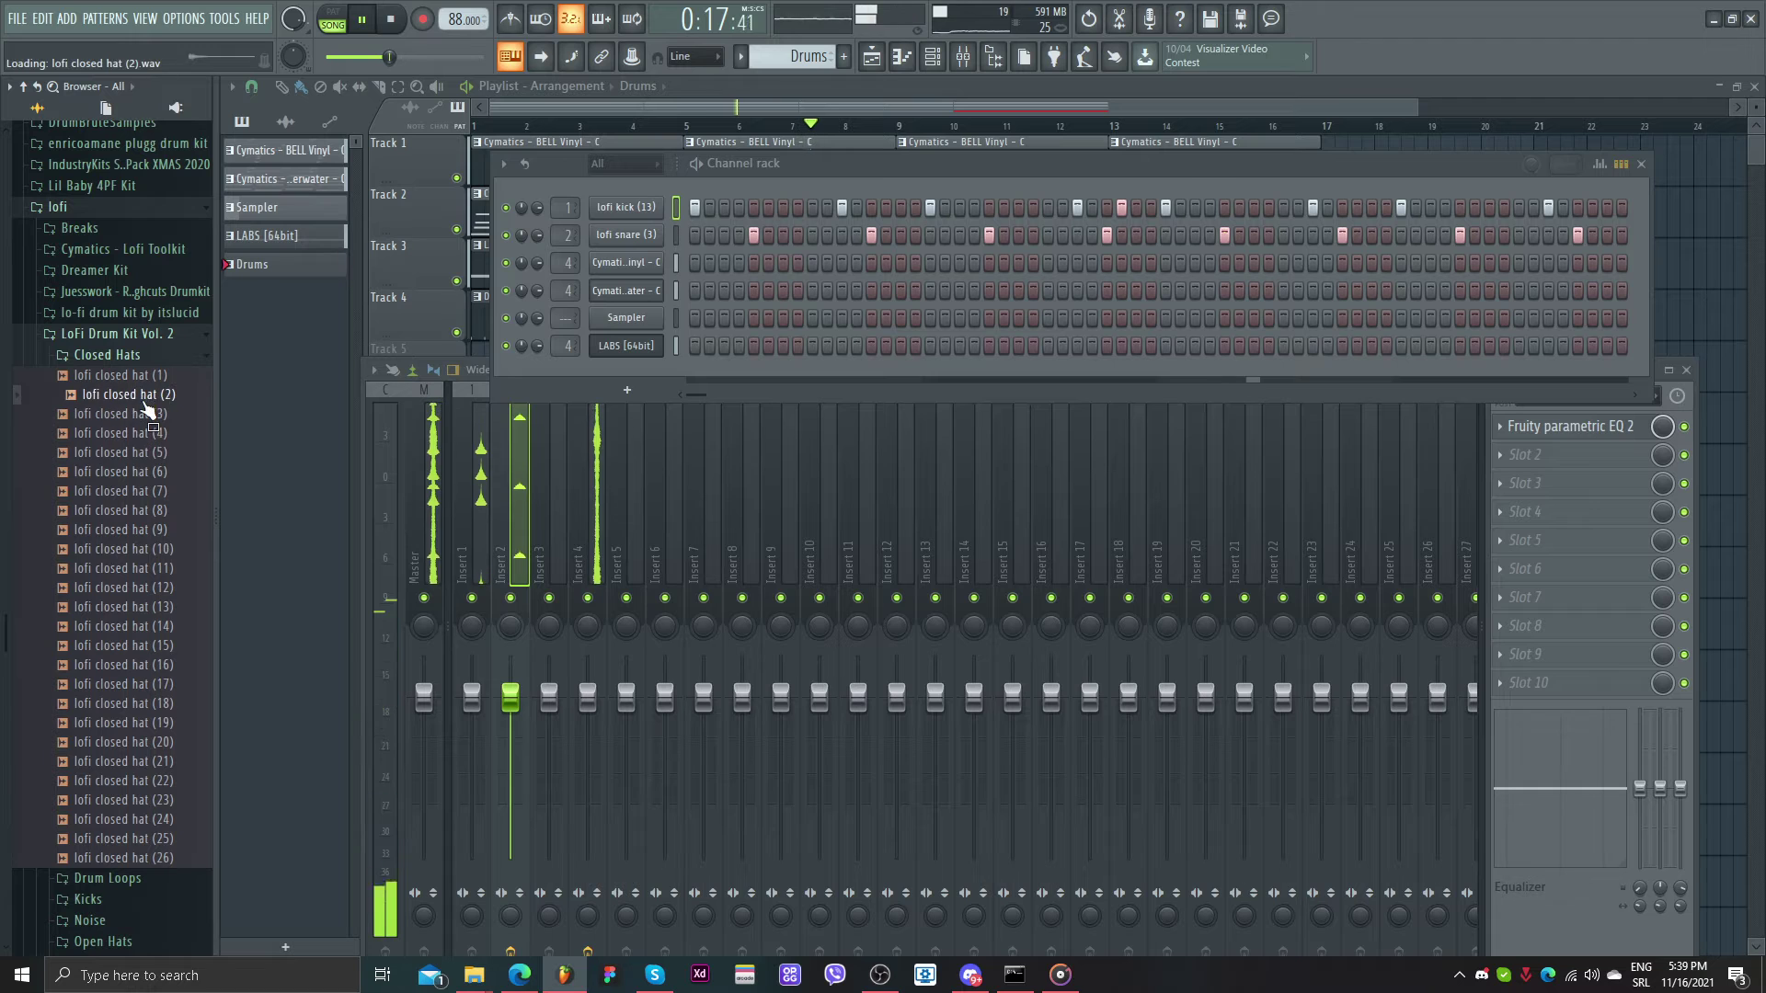
{"action": "left_click", "coordinate": [155, 646]}
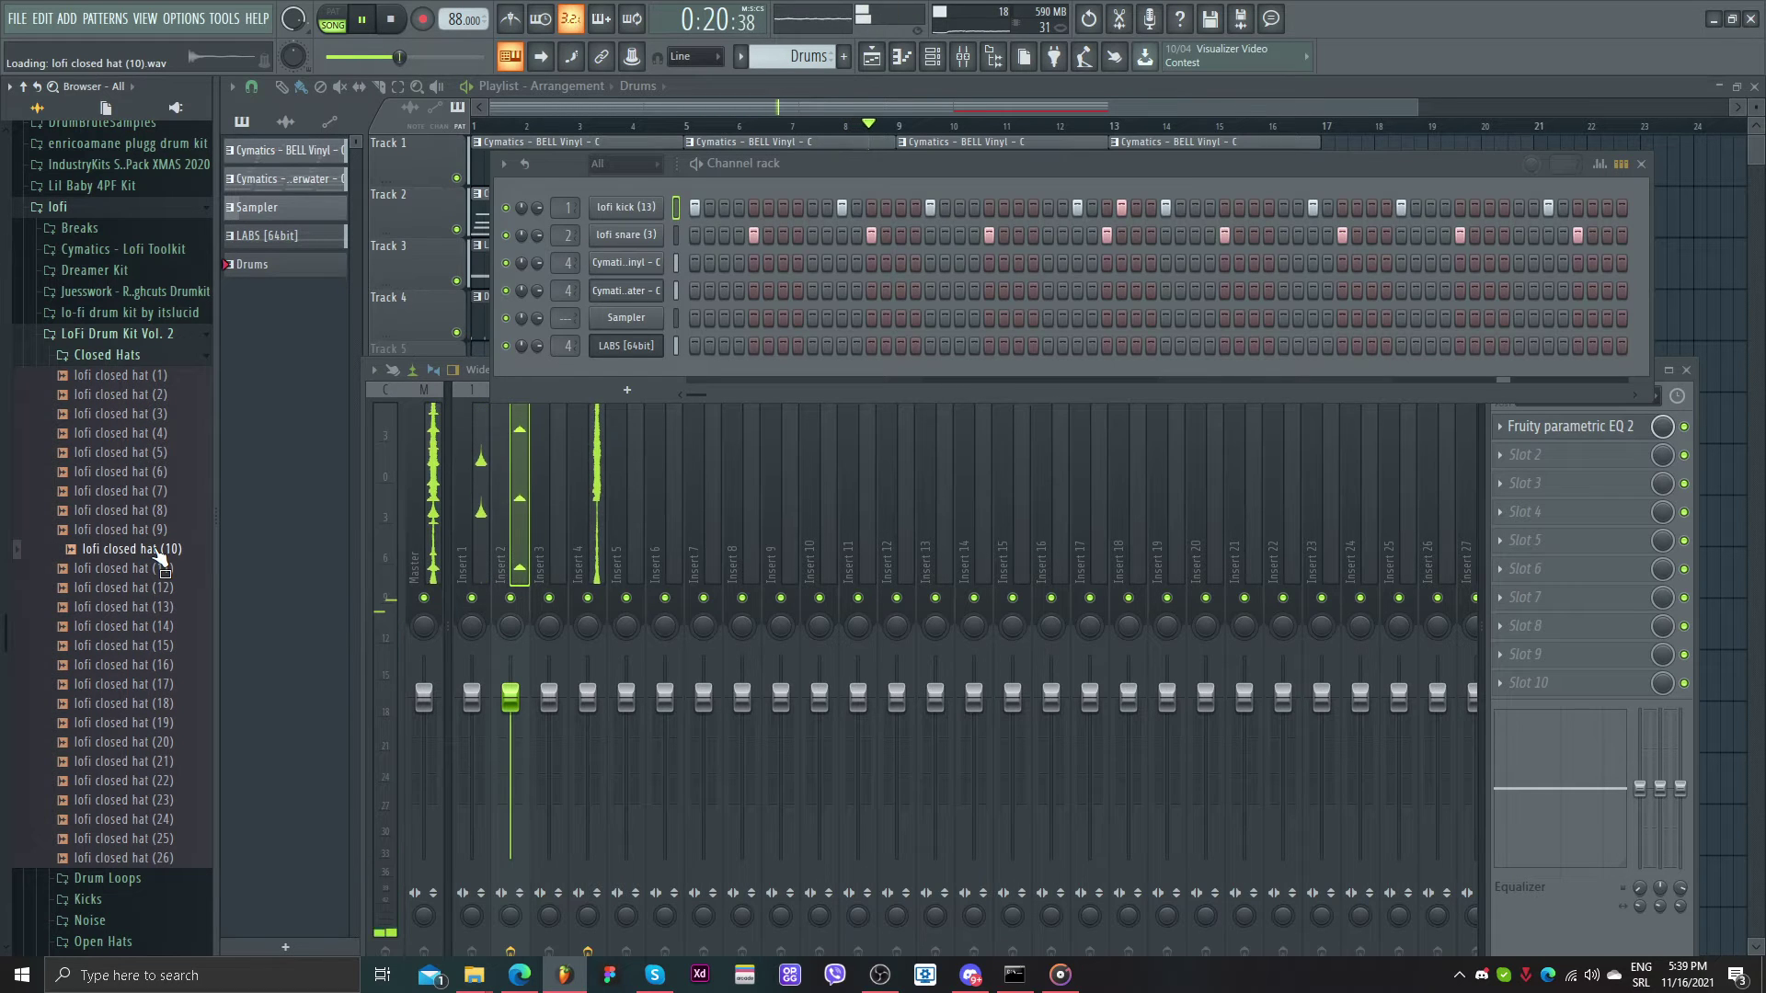
{"action": "left_click_drag", "start_coordinate": [161, 556], "coordinate": [634, 373]}
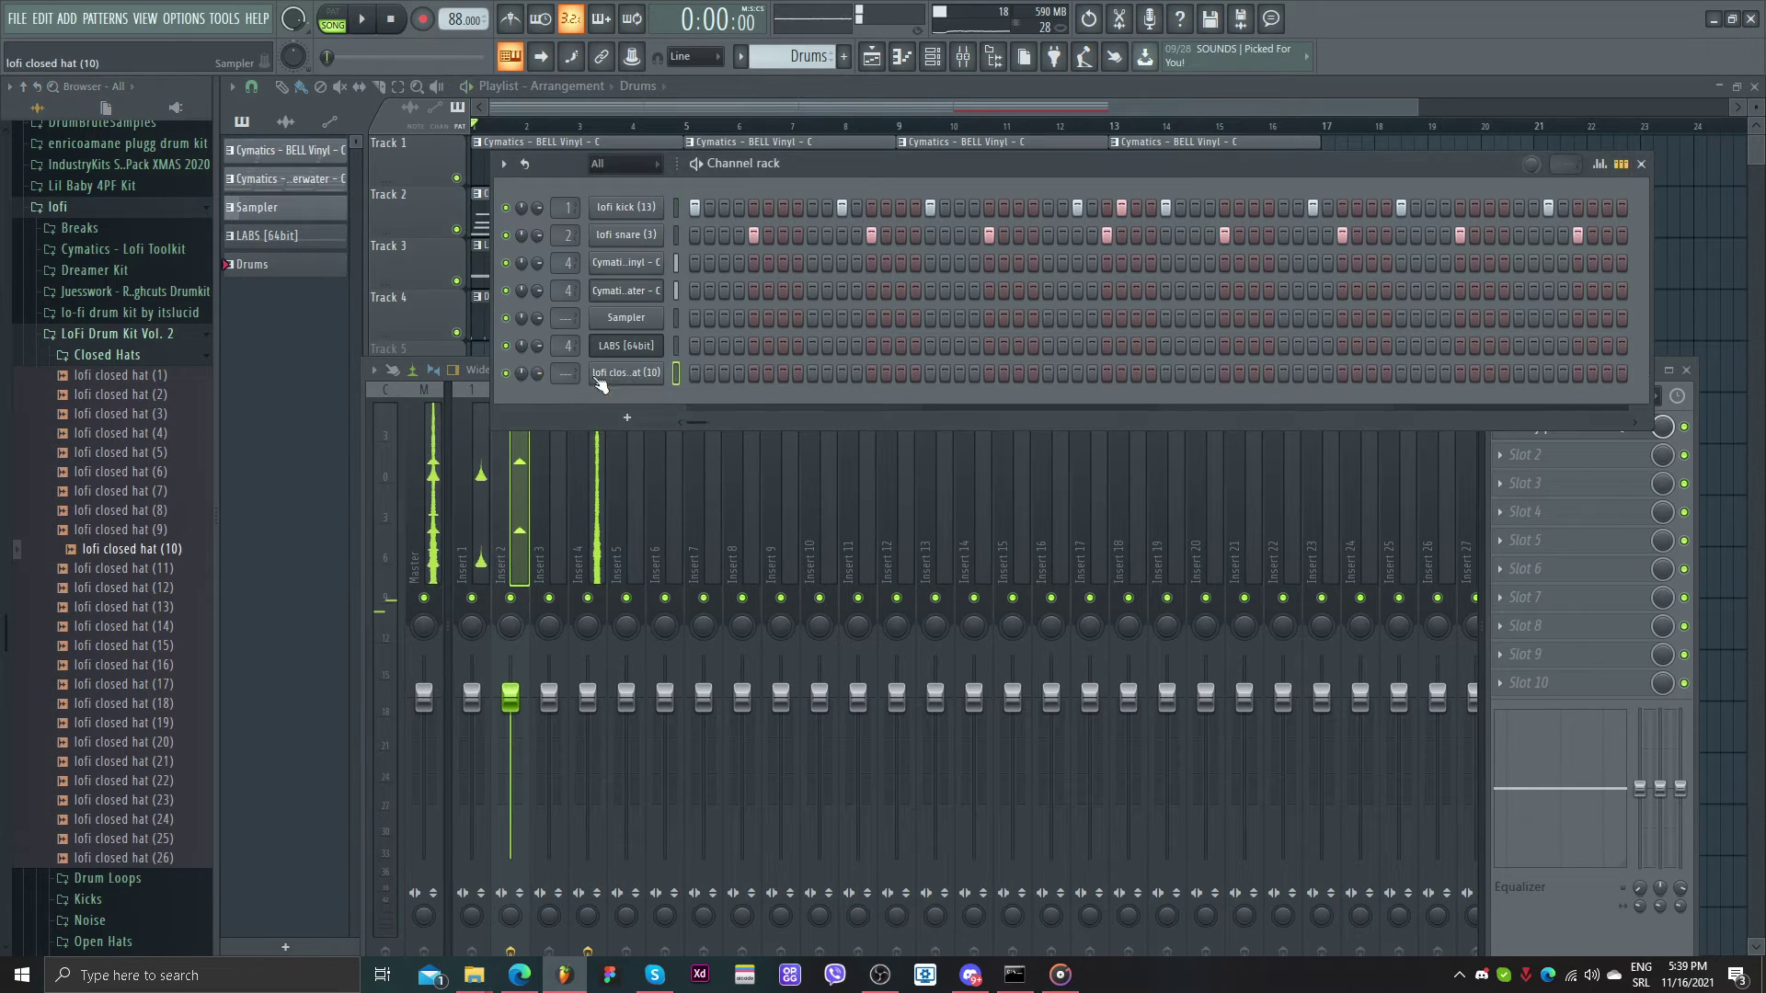
- Route lofi closed hat (10) to mixer track 5, fill every second step of its row and lower the channel volume
{"action": "key", "text": "ctrl+l"}
{"action": "right_click", "coordinate": [637, 371]}
{"action": "left_click", "coordinate": [883, 434]}
{"action": "key", "text": "space"}
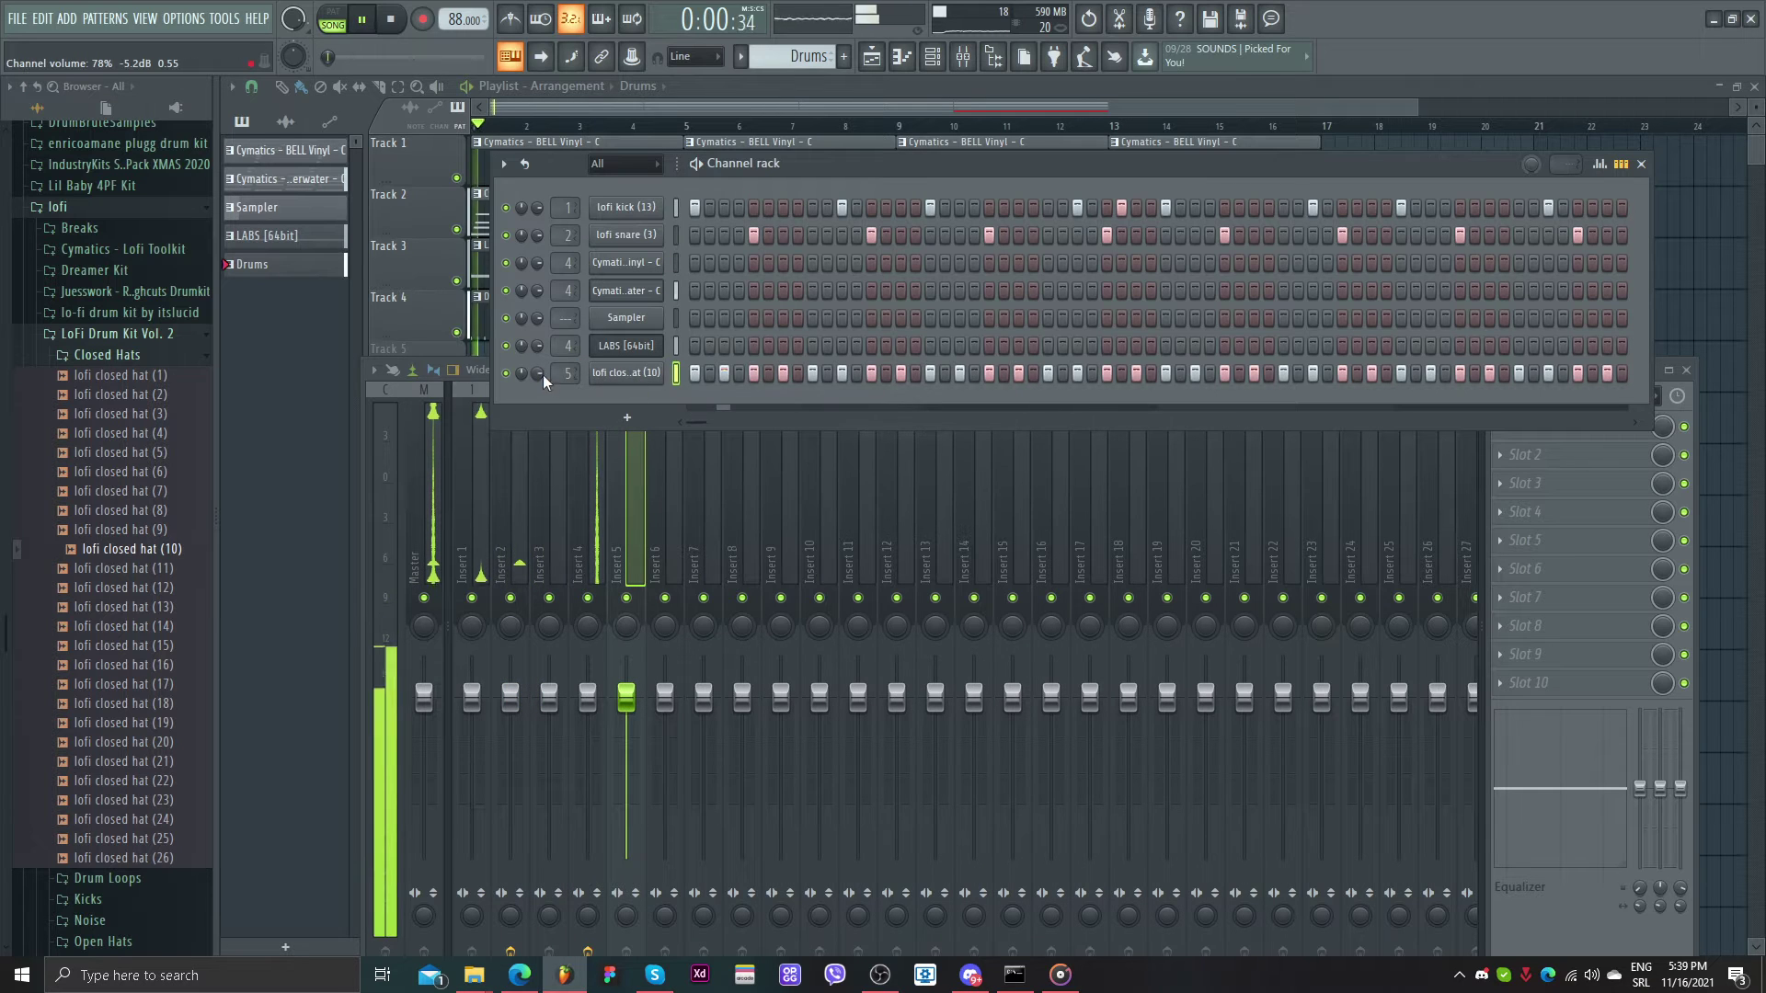
{"action": "left_click_drag", "start_coordinate": [543, 373], "coordinate": [542, 384]}
- Add Fruity Parametric EQ 2 to mixer track 5 with the 40Hz + 18kHz cut preset and lower its high cut to about 2.6 kHz
{"action": "left_click", "coordinate": [638, 501]}
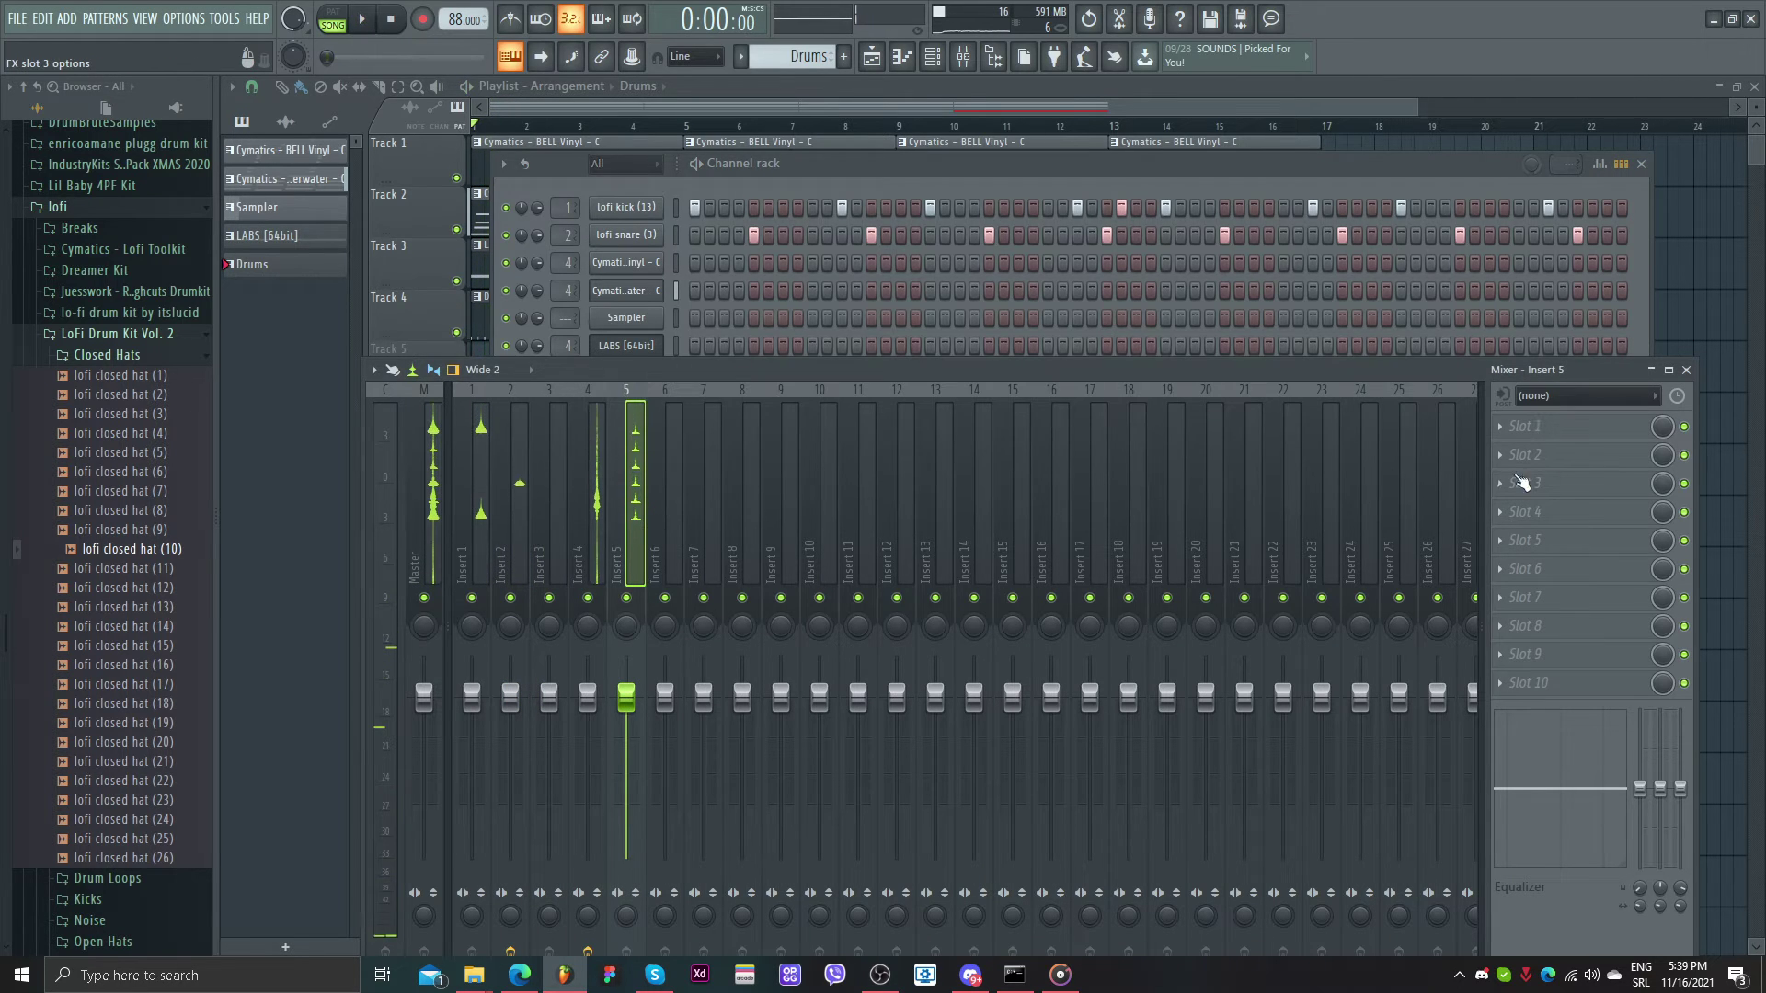
{"action": "left_click", "coordinate": [1501, 425]}
{"action": "left_click", "coordinate": [721, 702]}
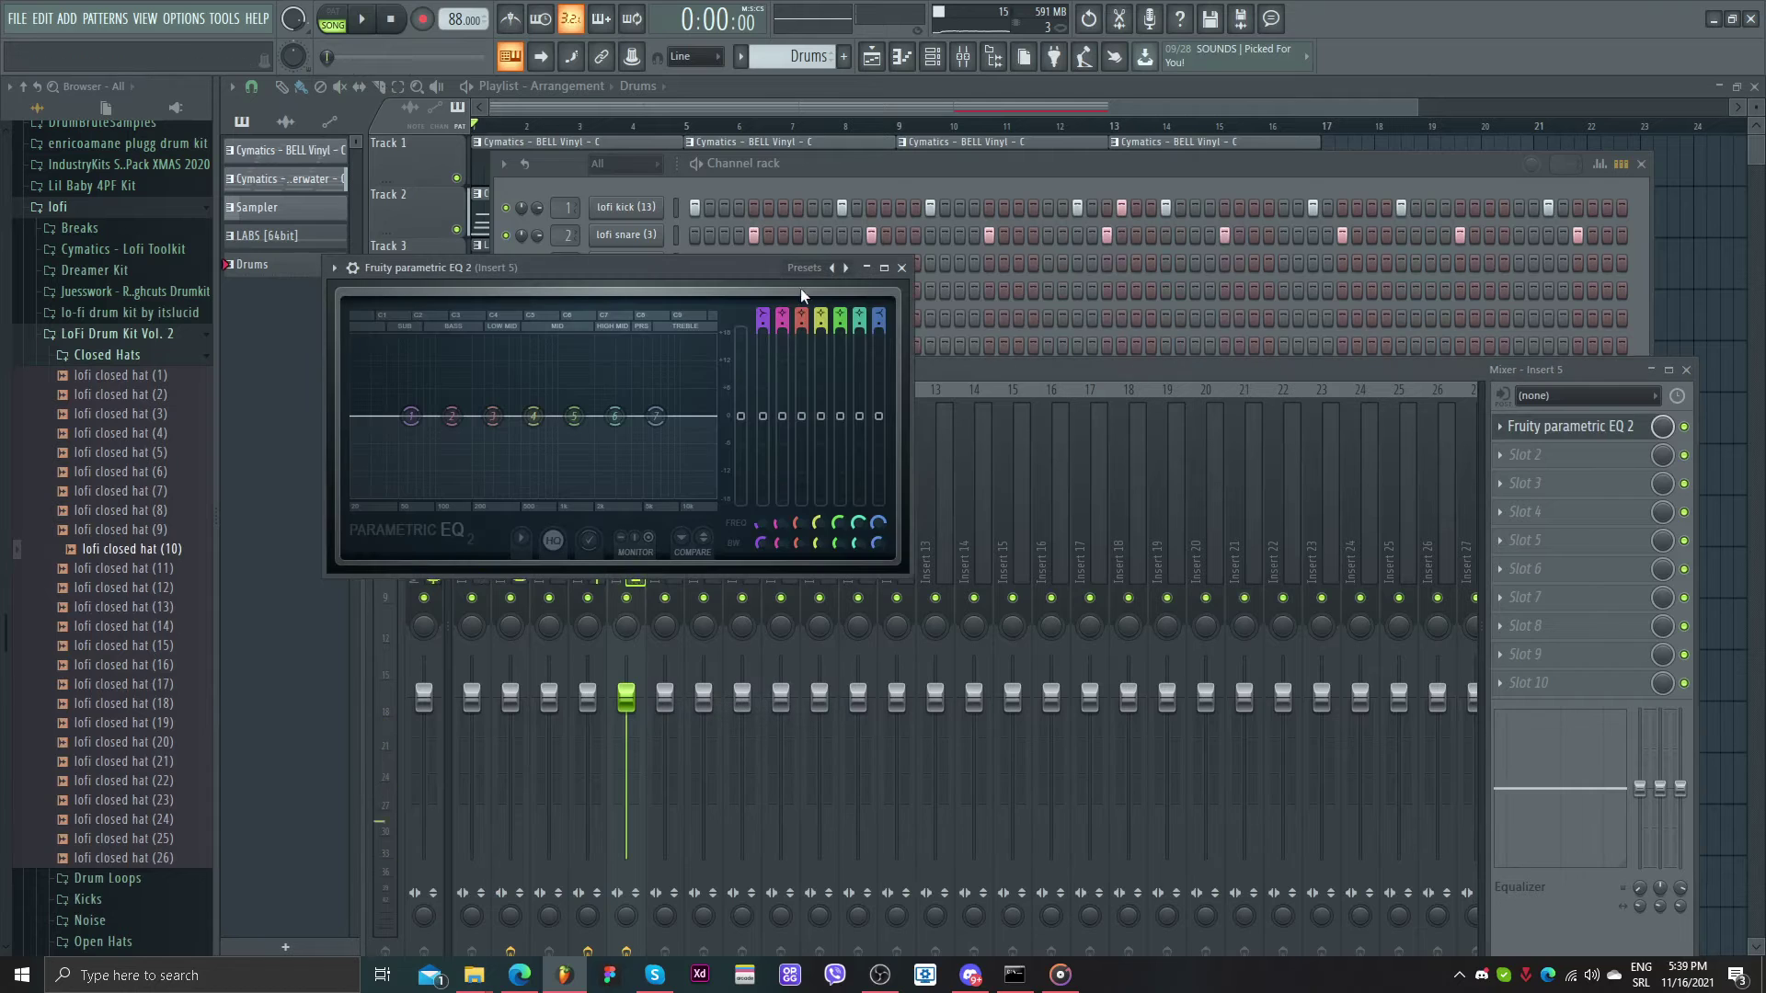
{"action": "left_click", "coordinate": [777, 268]}
{"action": "left_click", "coordinate": [855, 369]}
{"action": "left_click_drag", "start_coordinate": [710, 416], "coordinate": [616, 415]}
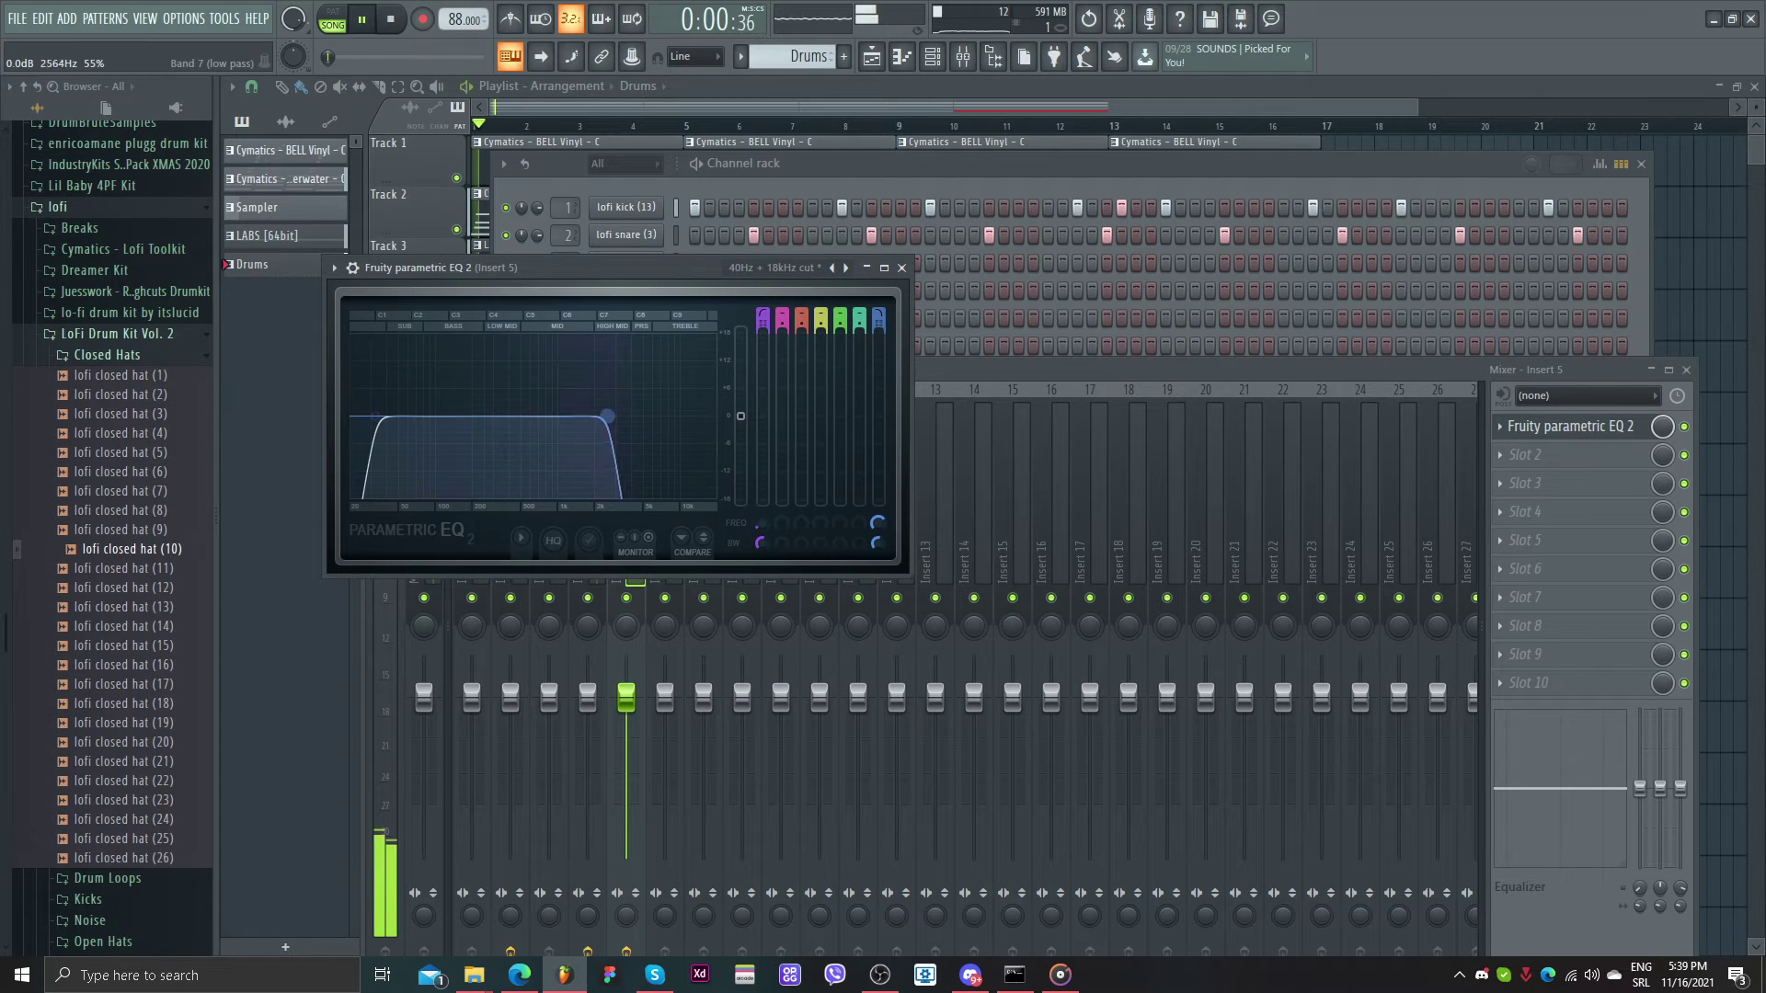
{"action": "left_click", "coordinate": [901, 268]}
- Open the lofi closed hat (10) channel's notes in the piano roll
{"action": "right_click", "coordinate": [644, 372]}
{"action": "left_click", "coordinate": [692, 380]}
- Try all the closed hat notes one octave lower
{"action": "key", "text": "ctrl+a"}
{"action": "key", "text": "ctrl+Down"}
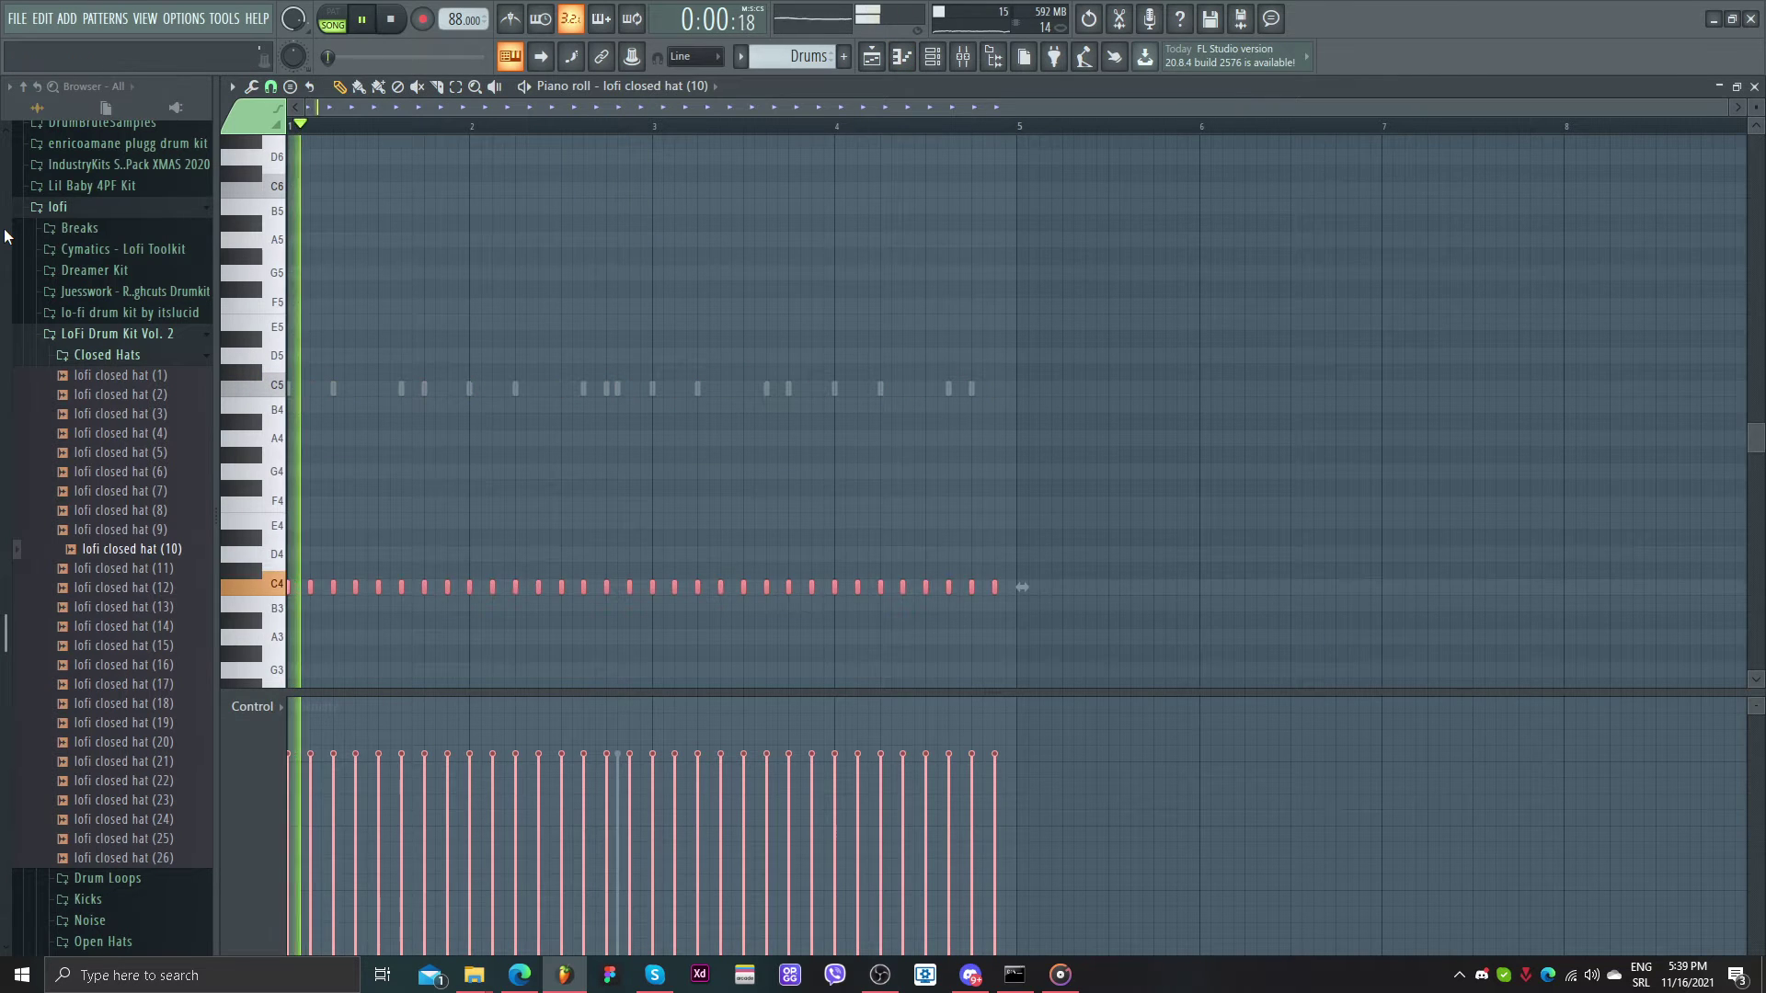
{"action": "key", "text": "ctrl+Up"}
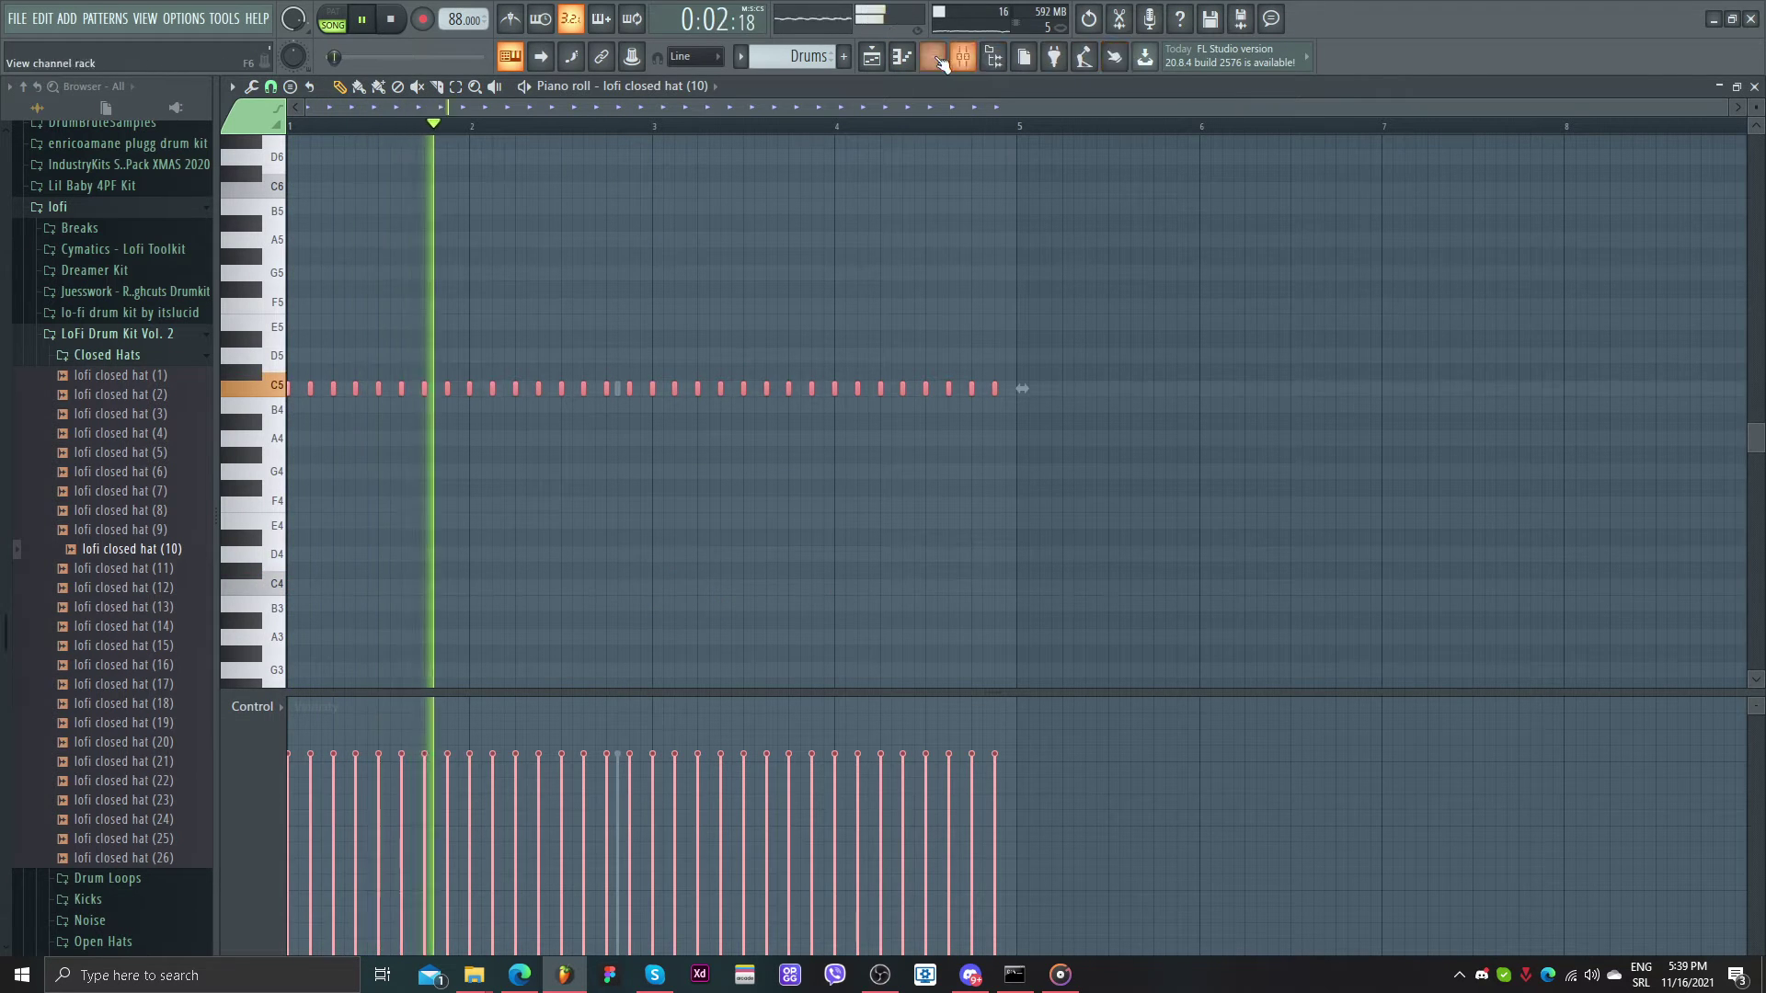
- Lower the lofi closed hat (10) channel's volume to about 65% and return to its piano roll
{"action": "key", "text": "F6"}
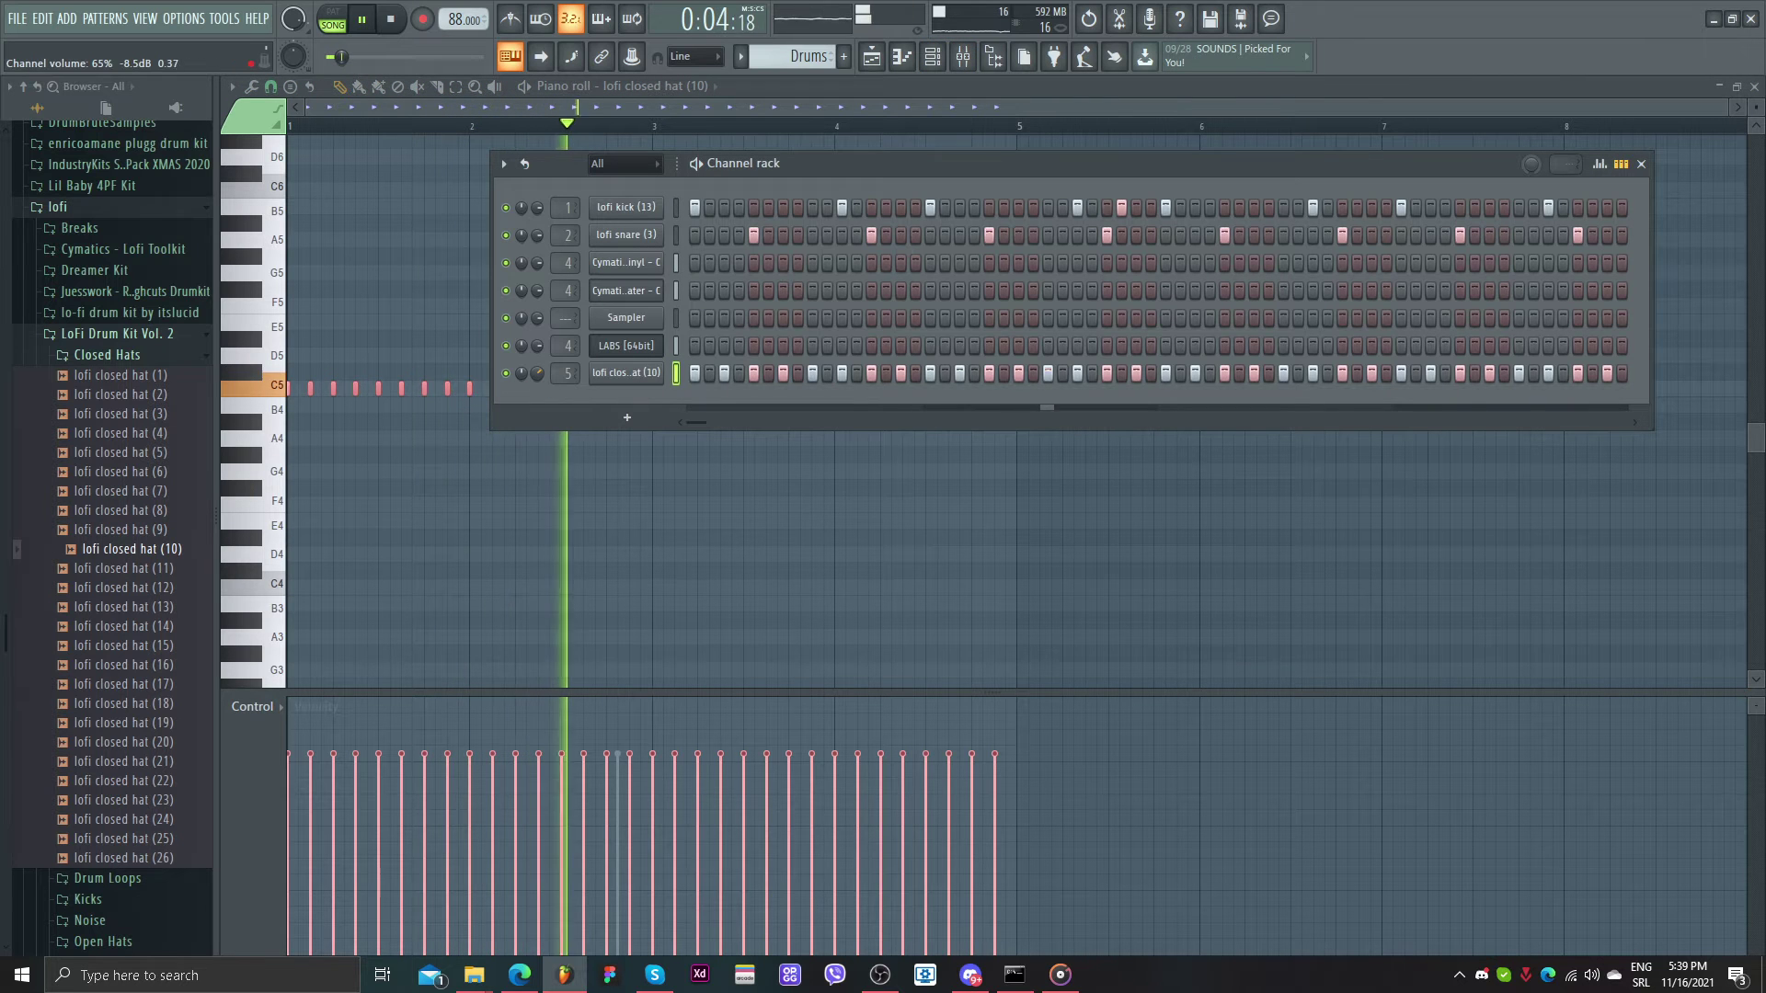
{"action": "left_click", "coordinate": [523, 497], "text": "ctrl"}
{"action": "scroll", "coordinate": [528, 489], "scroll_direction": "up", "scroll_amount": 3}
{"action": "key", "text": "space"}
{"action": "scroll", "coordinate": [611, 154], "scroll_direction": "up", "scroll_amount": 3}
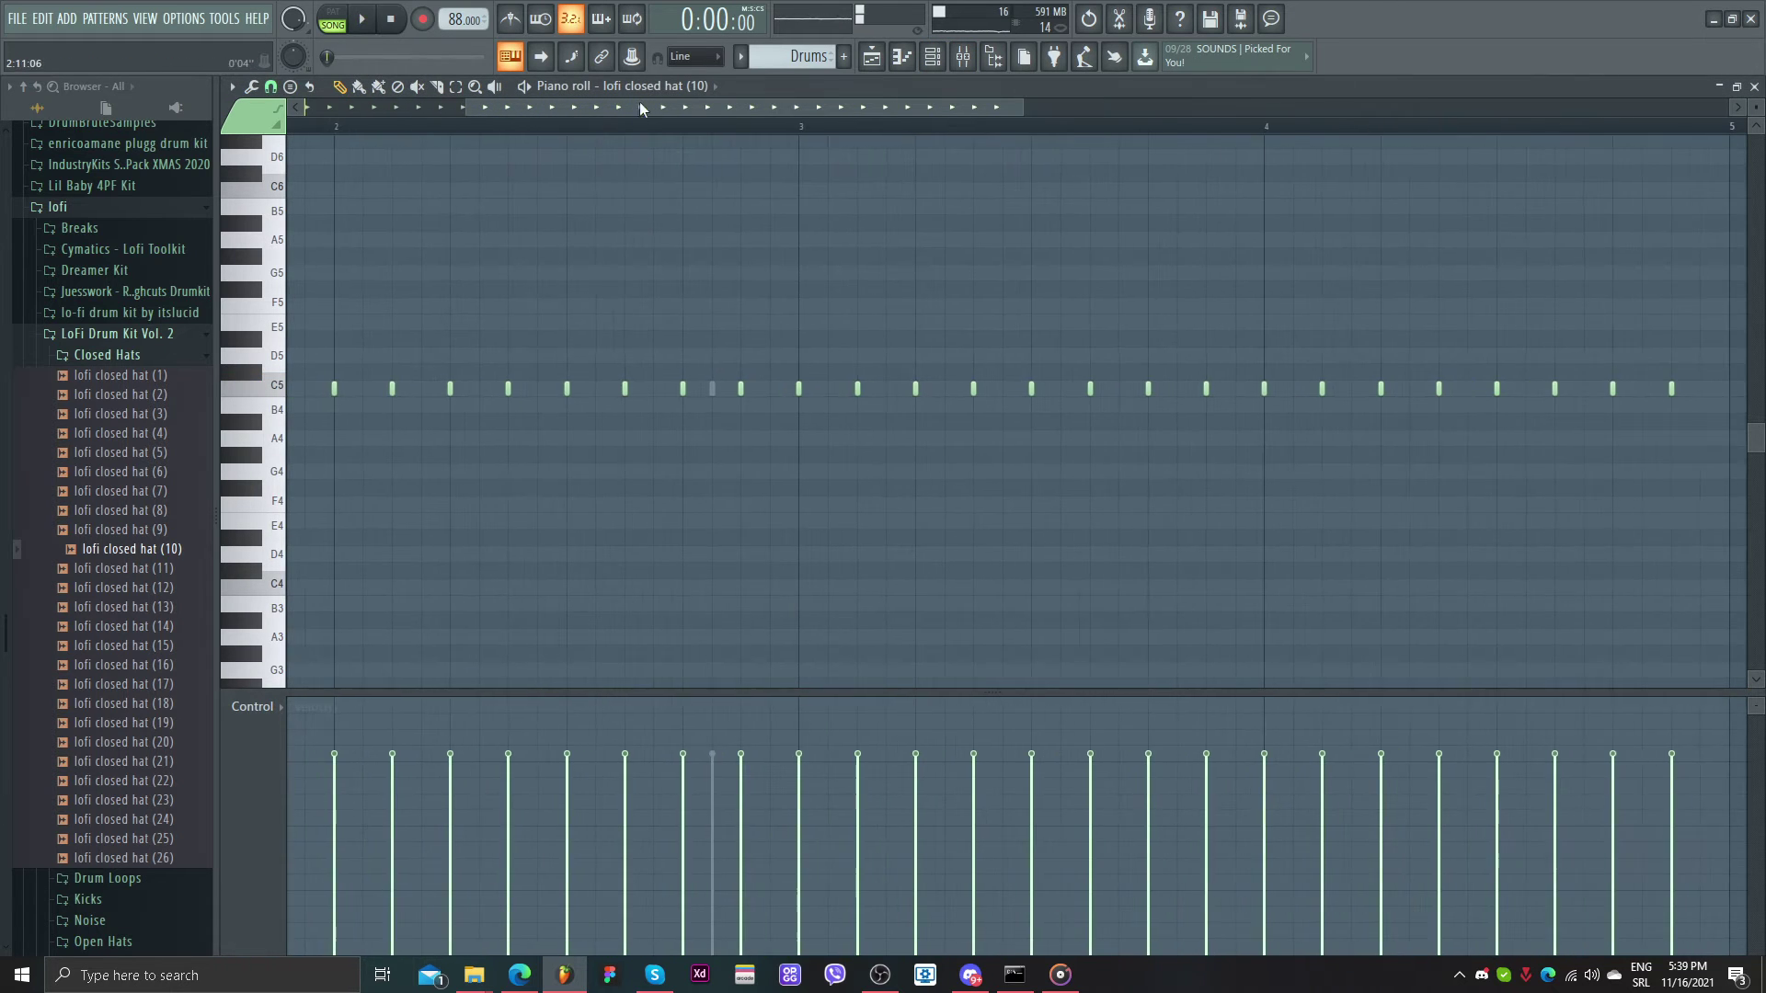
{"action": "left_click_drag", "start_coordinate": [645, 105], "coordinate": [2, 117]}
{"action": "scroll", "coordinate": [634, 377], "scroll_direction": "up", "scroll_amount": 3}
{"action": "left_click", "coordinate": [785, 388]}
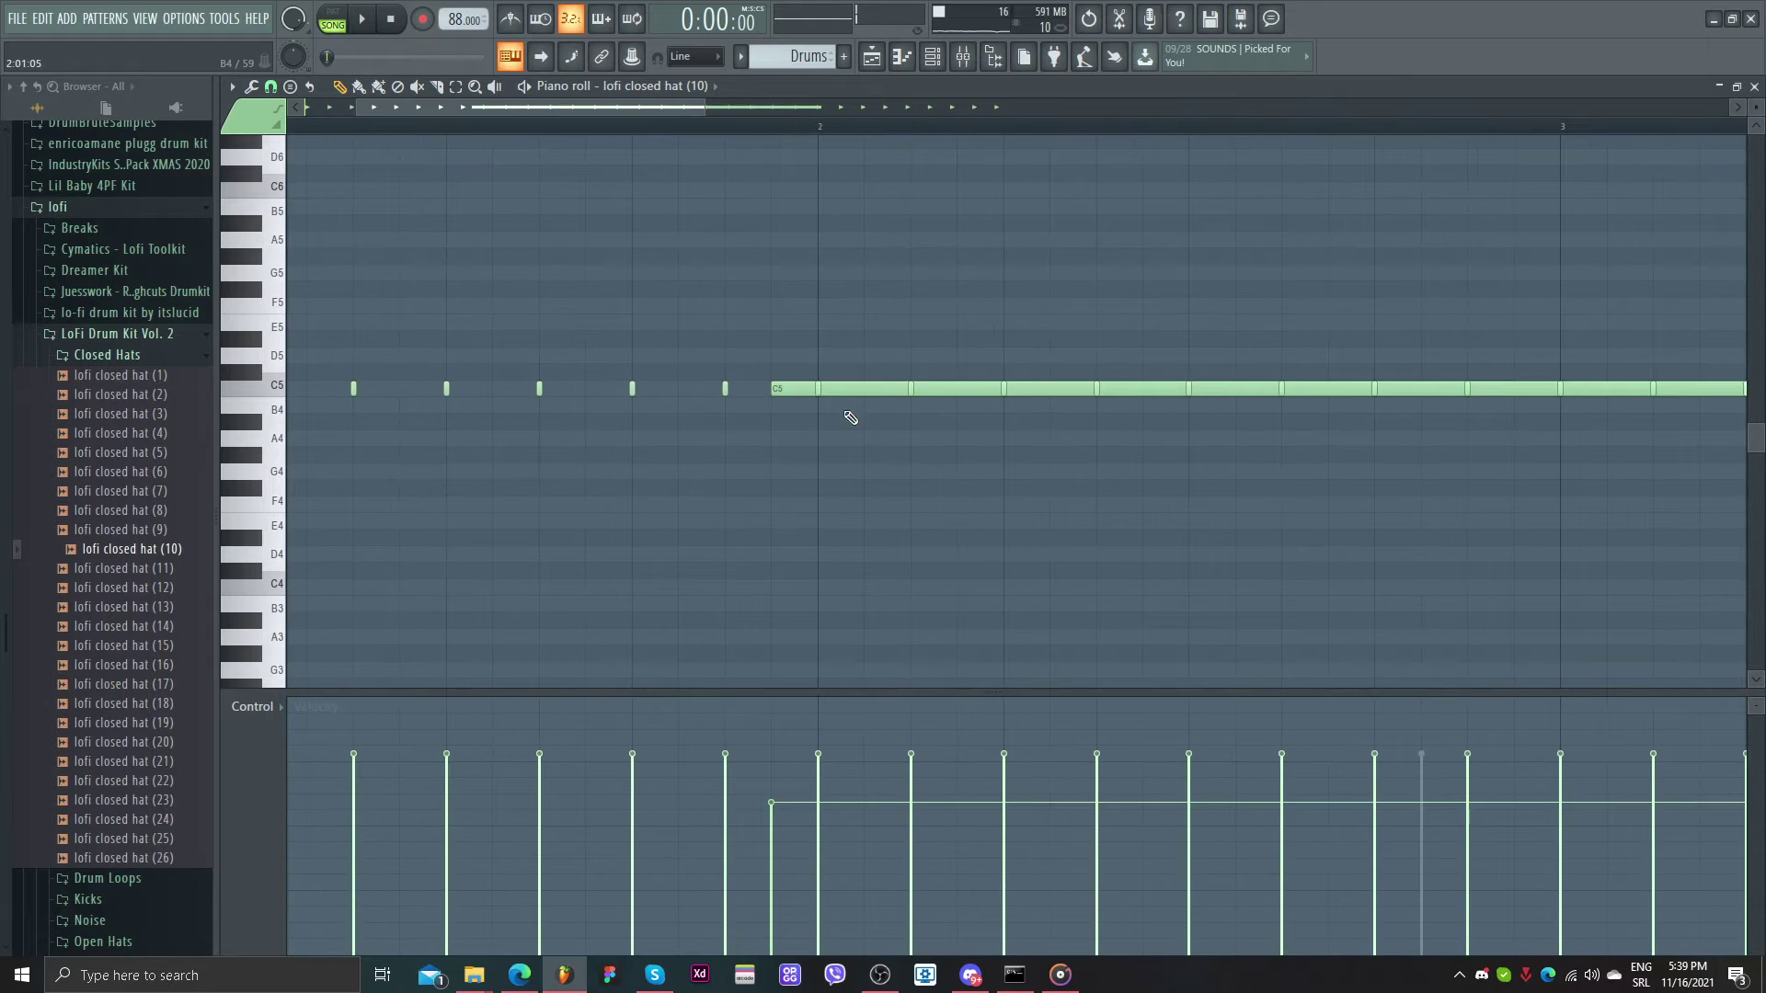
{"action": "scroll", "coordinate": [1615, 455], "scroll_direction": "down", "scroll_amount": 1}
{"action": "right_click", "coordinate": [1562, 390]}
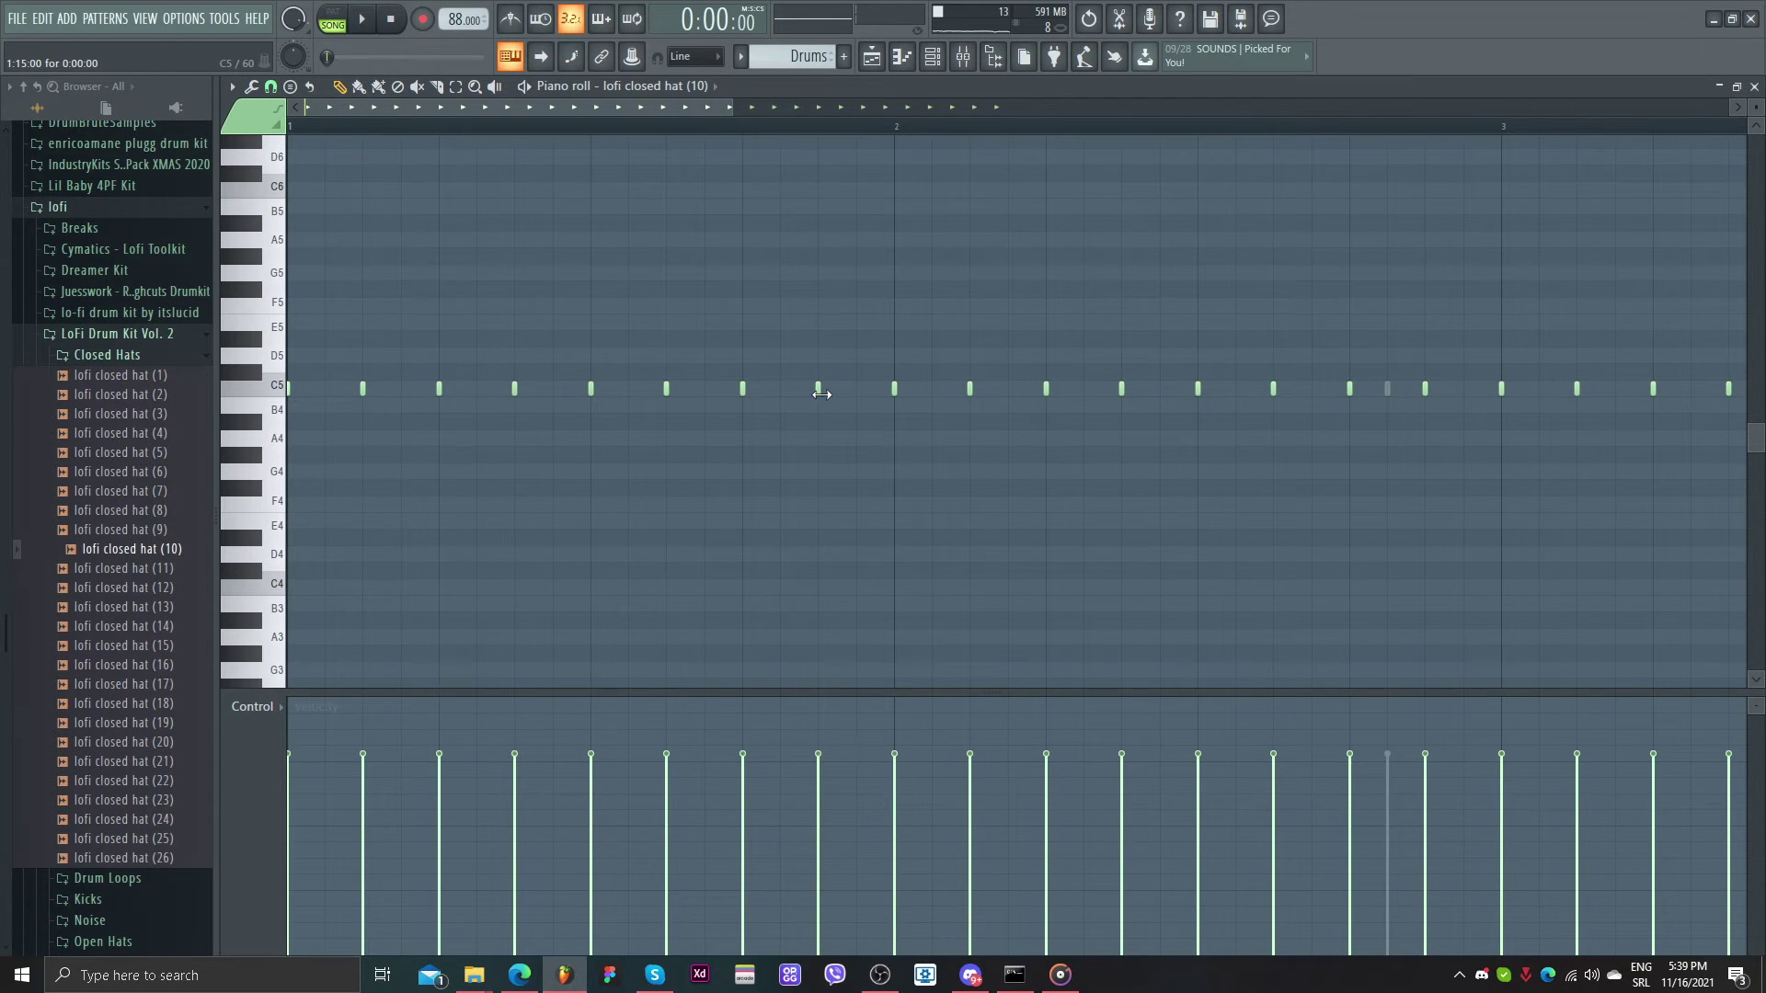
- Chop the last closed hat note of bar 1 into a roll of five short notes with rising velocities
{"action": "key", "text": "alt+u"}
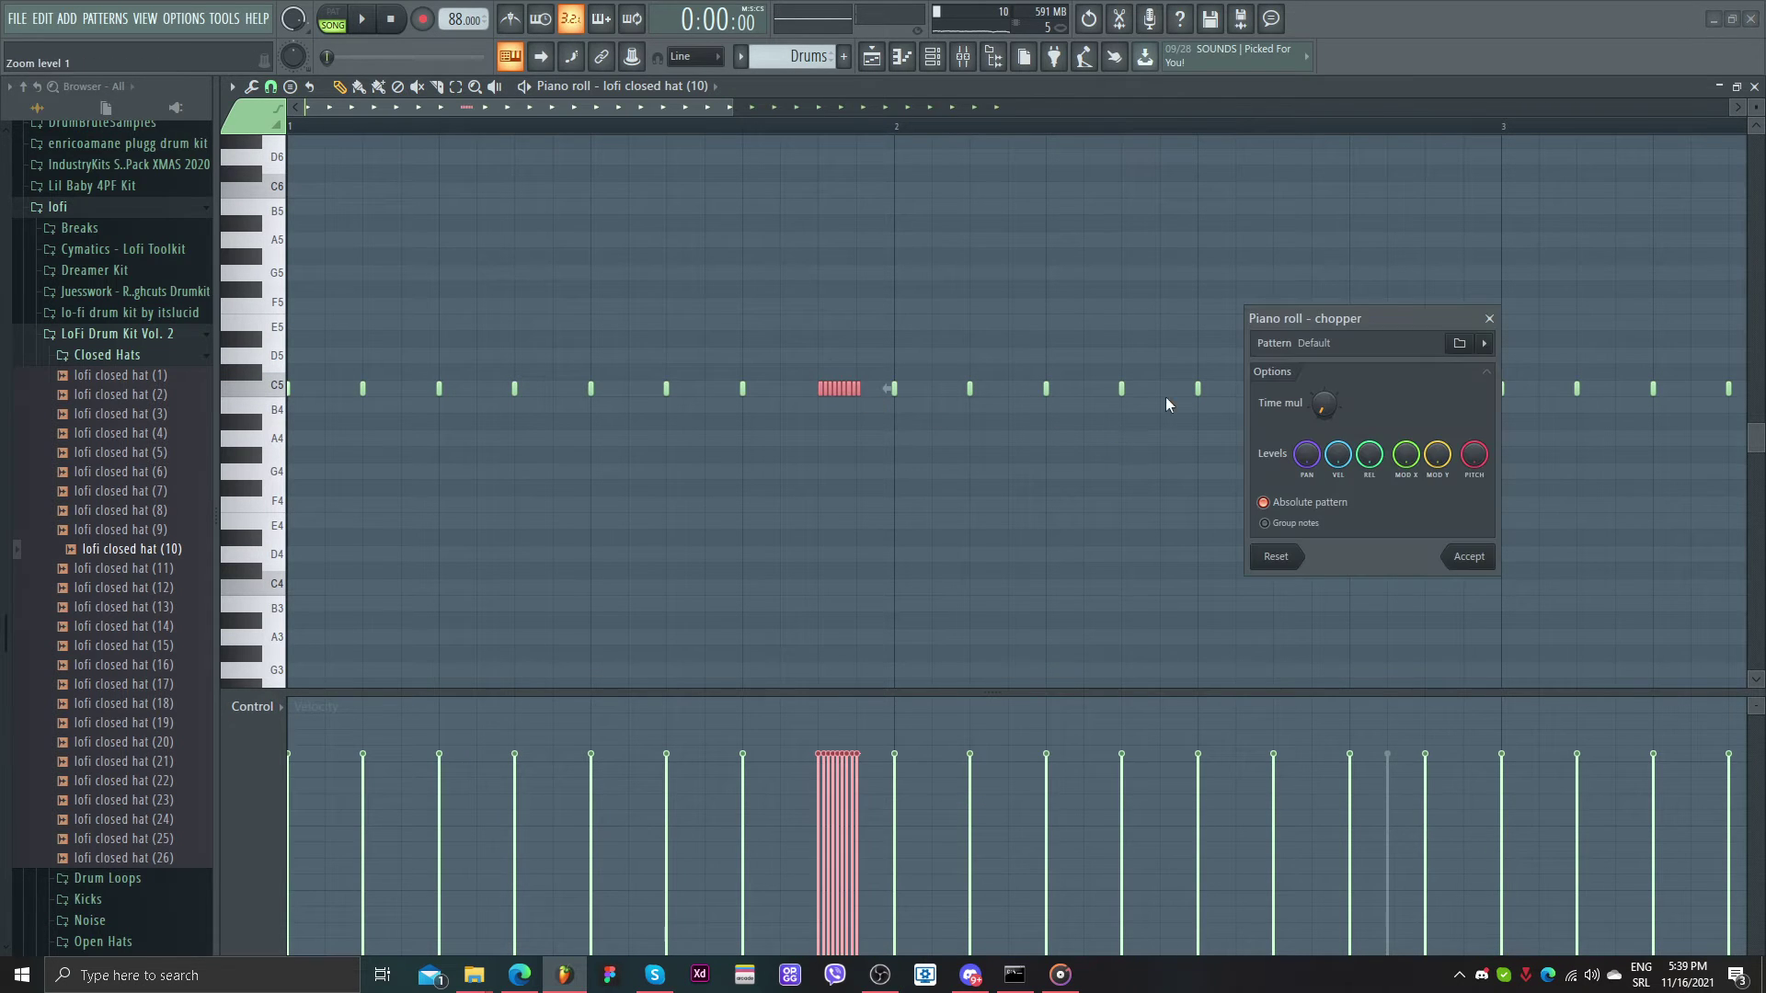
{"action": "left_click_drag", "start_coordinate": [1323, 403], "coordinate": [1323, 419]}
{"action": "key", "text": "space"}
{"action": "left_click", "coordinate": [1469, 557]}
{"action": "scroll", "coordinate": [809, 748], "scroll_direction": "up", "scroll_amount": 2}
{"action": "left_click_drag", "start_coordinate": [815, 818], "coordinate": [885, 762]}
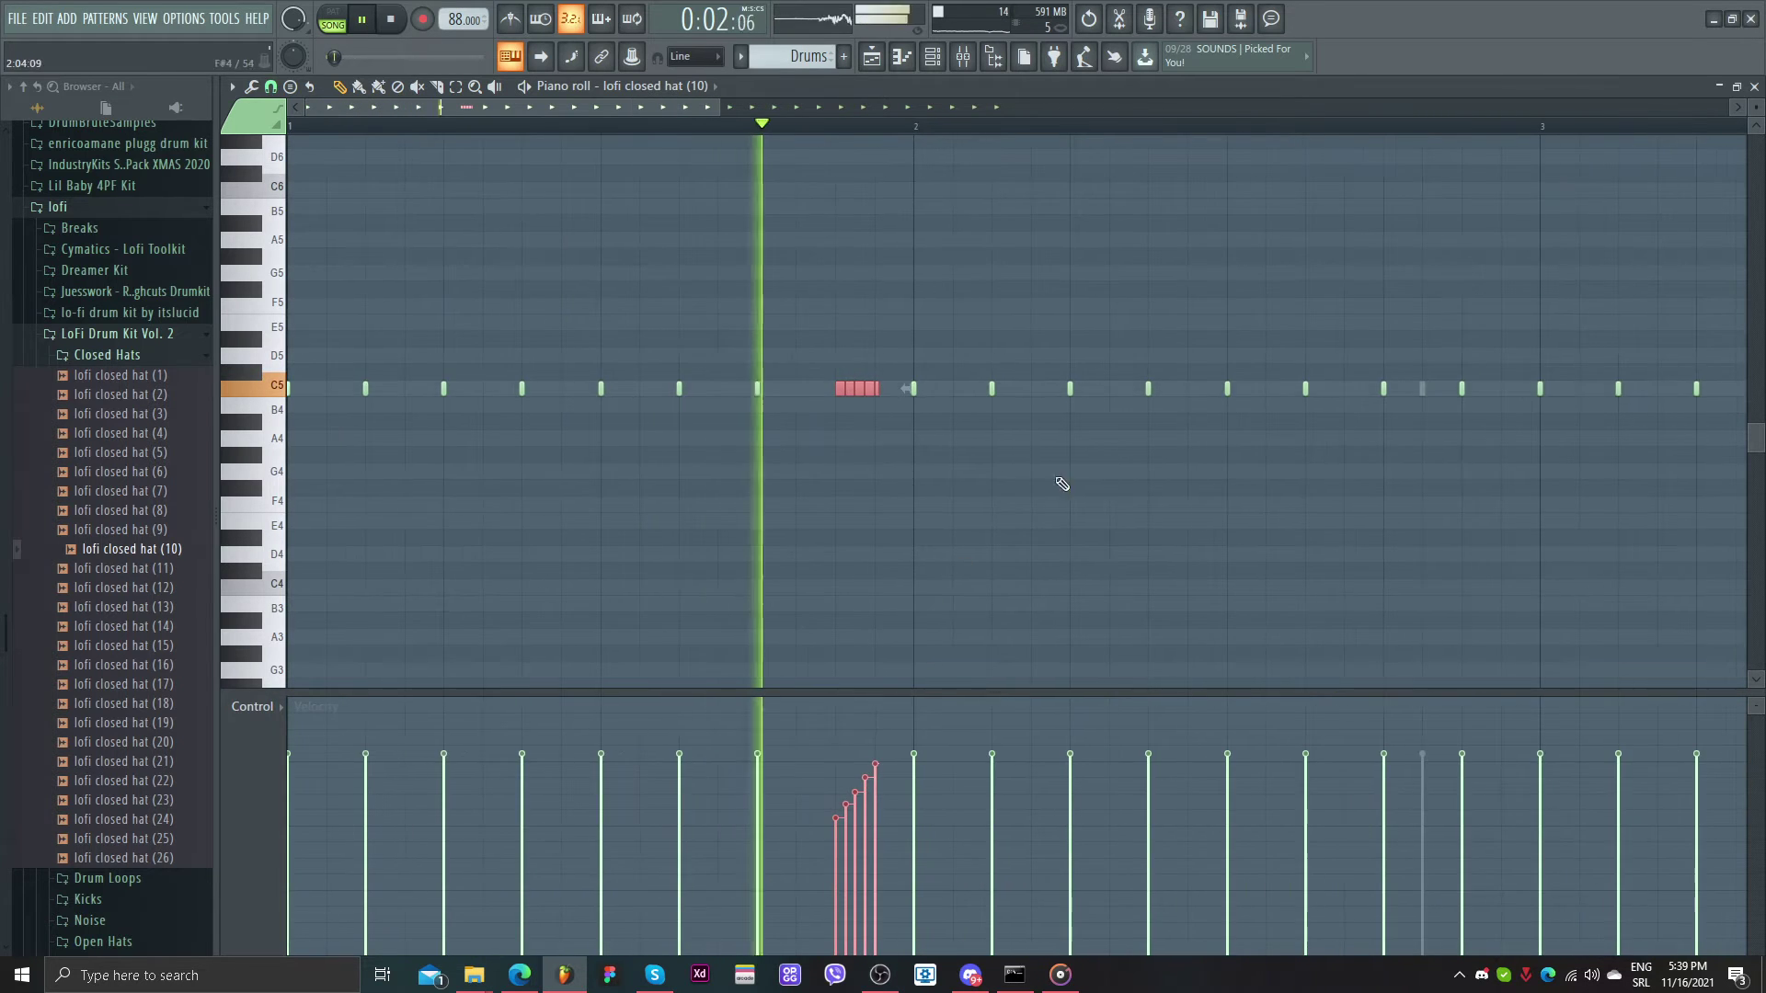
{"action": "left_click", "coordinate": [1254, 481]}
- Add a short A4 closed hat note on the last sixteenth step of bar 2
{"action": "scroll", "coordinate": [1254, 474], "scroll_direction": "down", "scroll_amount": 2}
{"action": "scroll", "coordinate": [1254, 471], "scroll_direction": "up", "scroll_amount": 2}
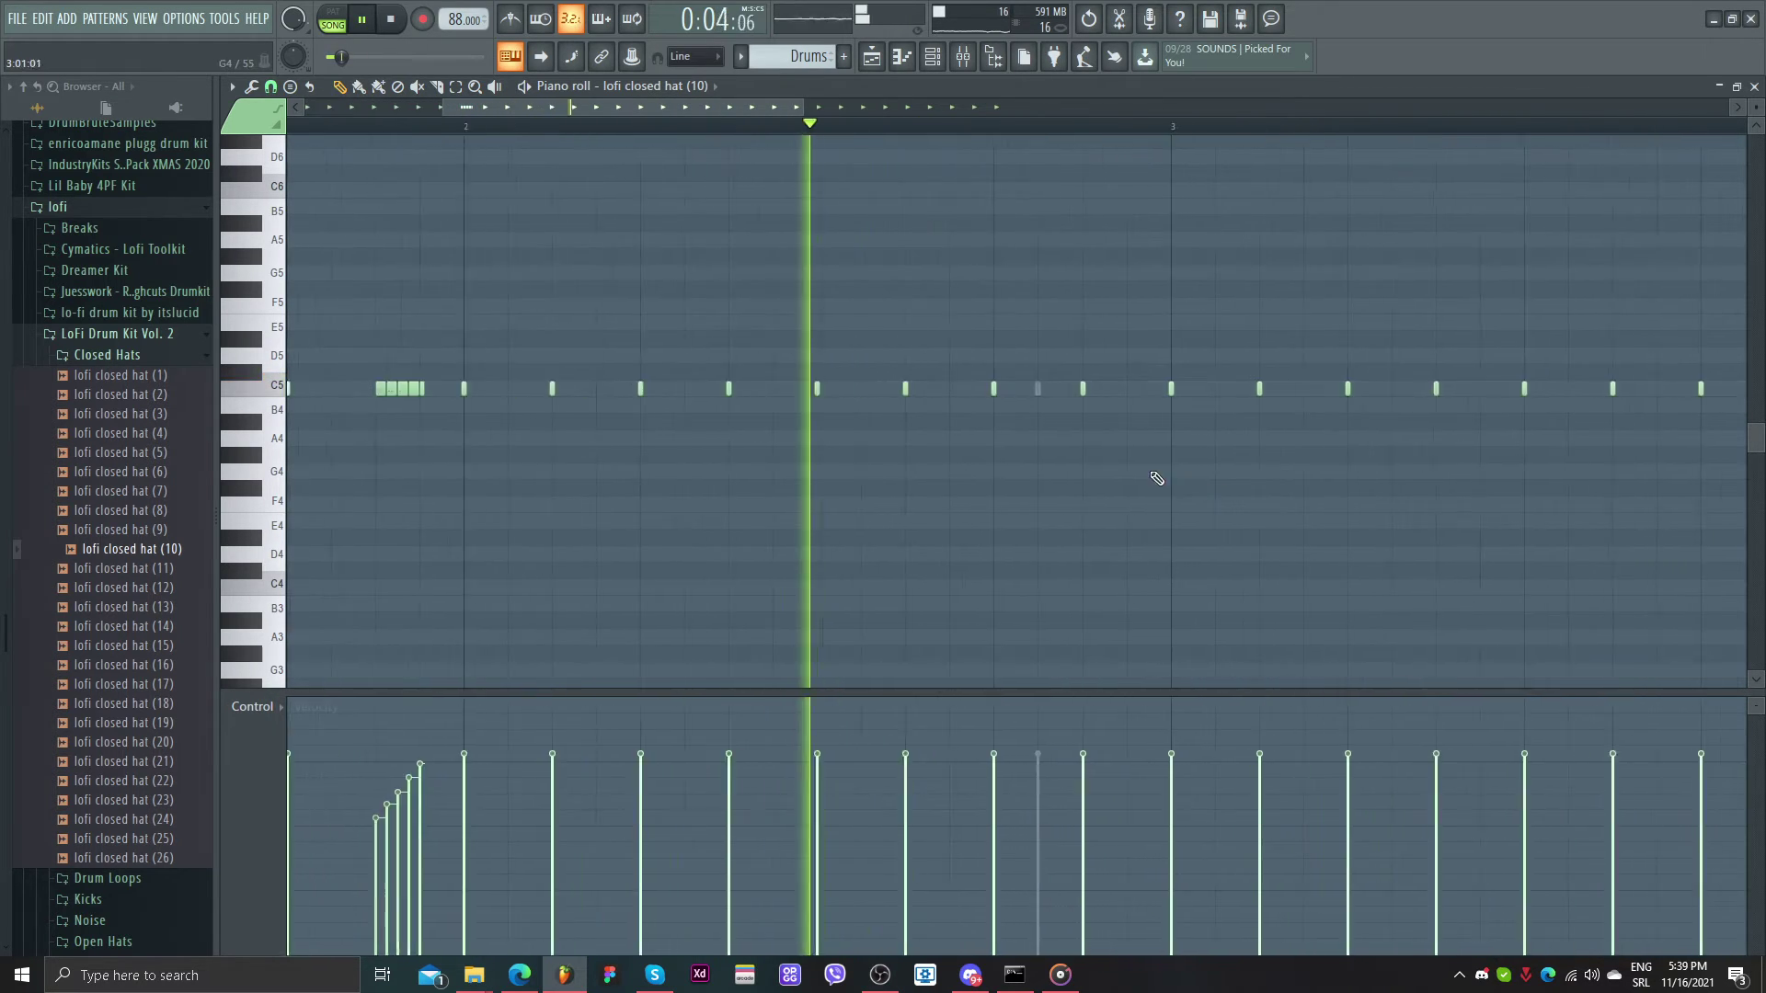
{"action": "left_click", "coordinate": [1145, 438]}
{"action": "left_click_drag", "start_coordinate": [1168, 444], "coordinate": [1145, 444]}
- Lengthen the last closed hat note of bar 3 and chop it into a four-note roll with rising velocities
{"action": "scroll", "coordinate": [1293, 445], "scroll_direction": "down", "scroll_amount": 2}
{"action": "left_click_drag", "start_coordinate": [1479, 393], "coordinate": [1500, 393]}
{"action": "left_click", "coordinate": [1487, 390], "text": "ctrl"}
{"action": "key", "text": "ctrl+u"}
{"action": "key", "text": "alt+u"}
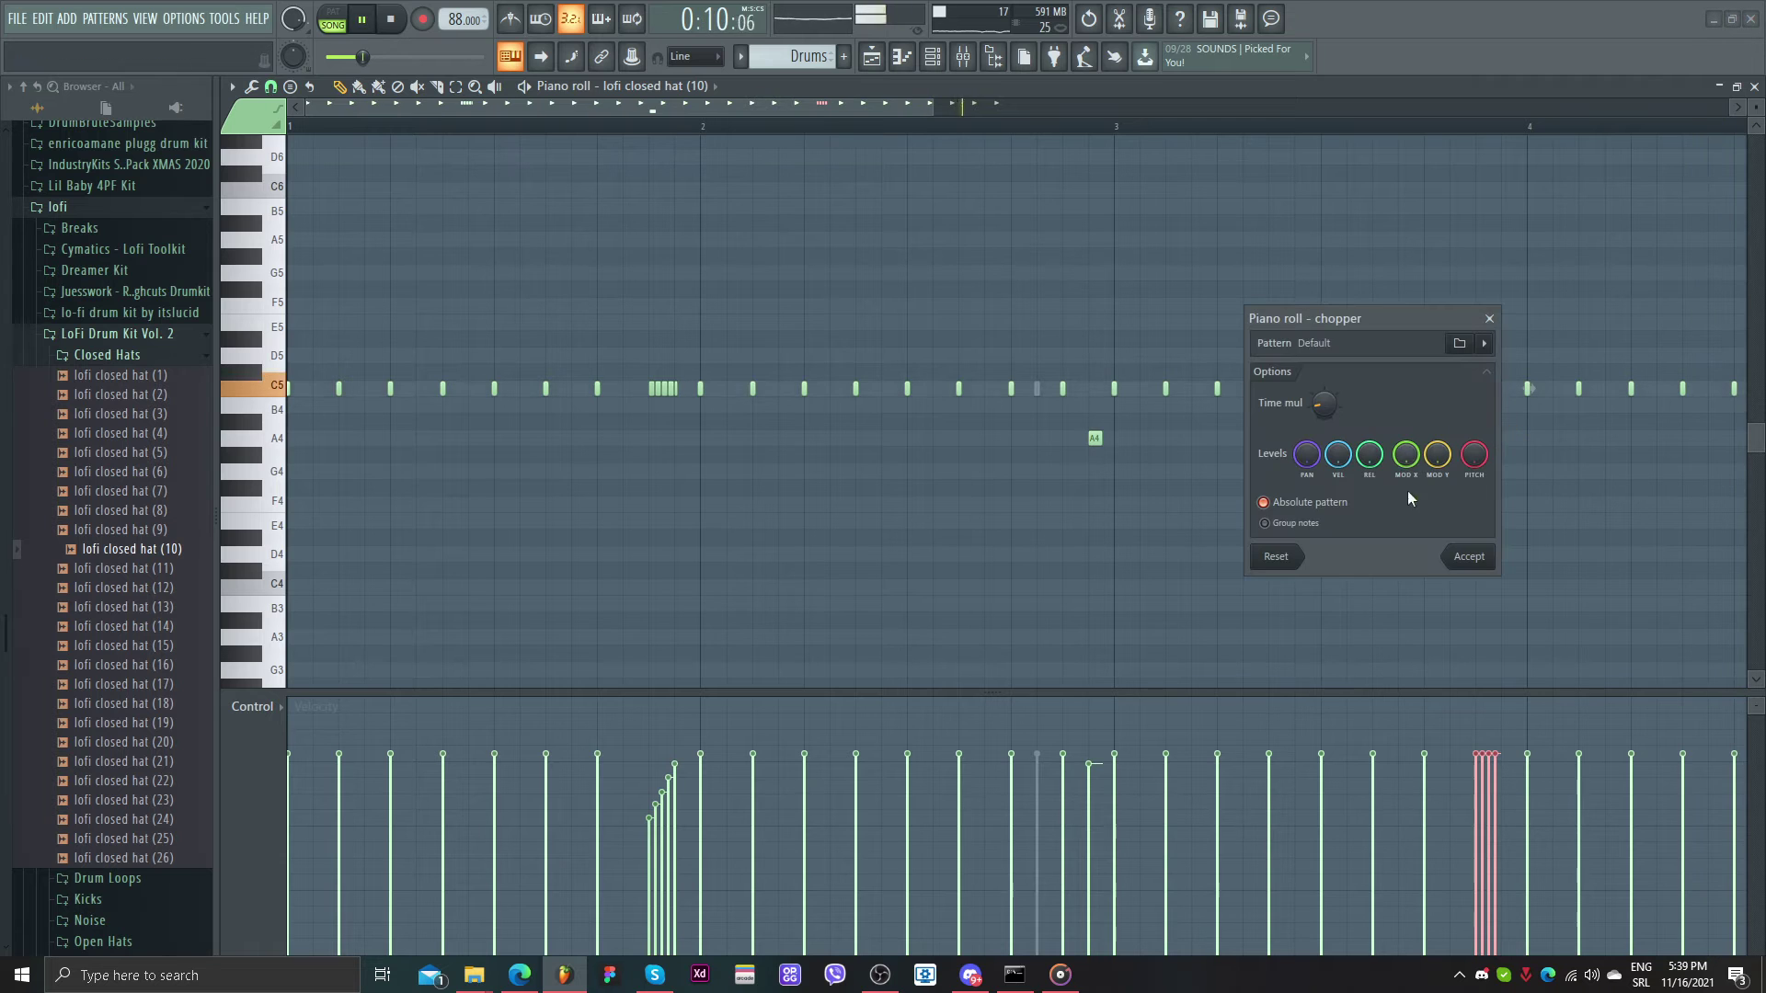
{"action": "left_click", "coordinate": [1469, 557]}
{"action": "scroll", "coordinate": [1481, 735], "scroll_direction": "up", "scroll_amount": 2}
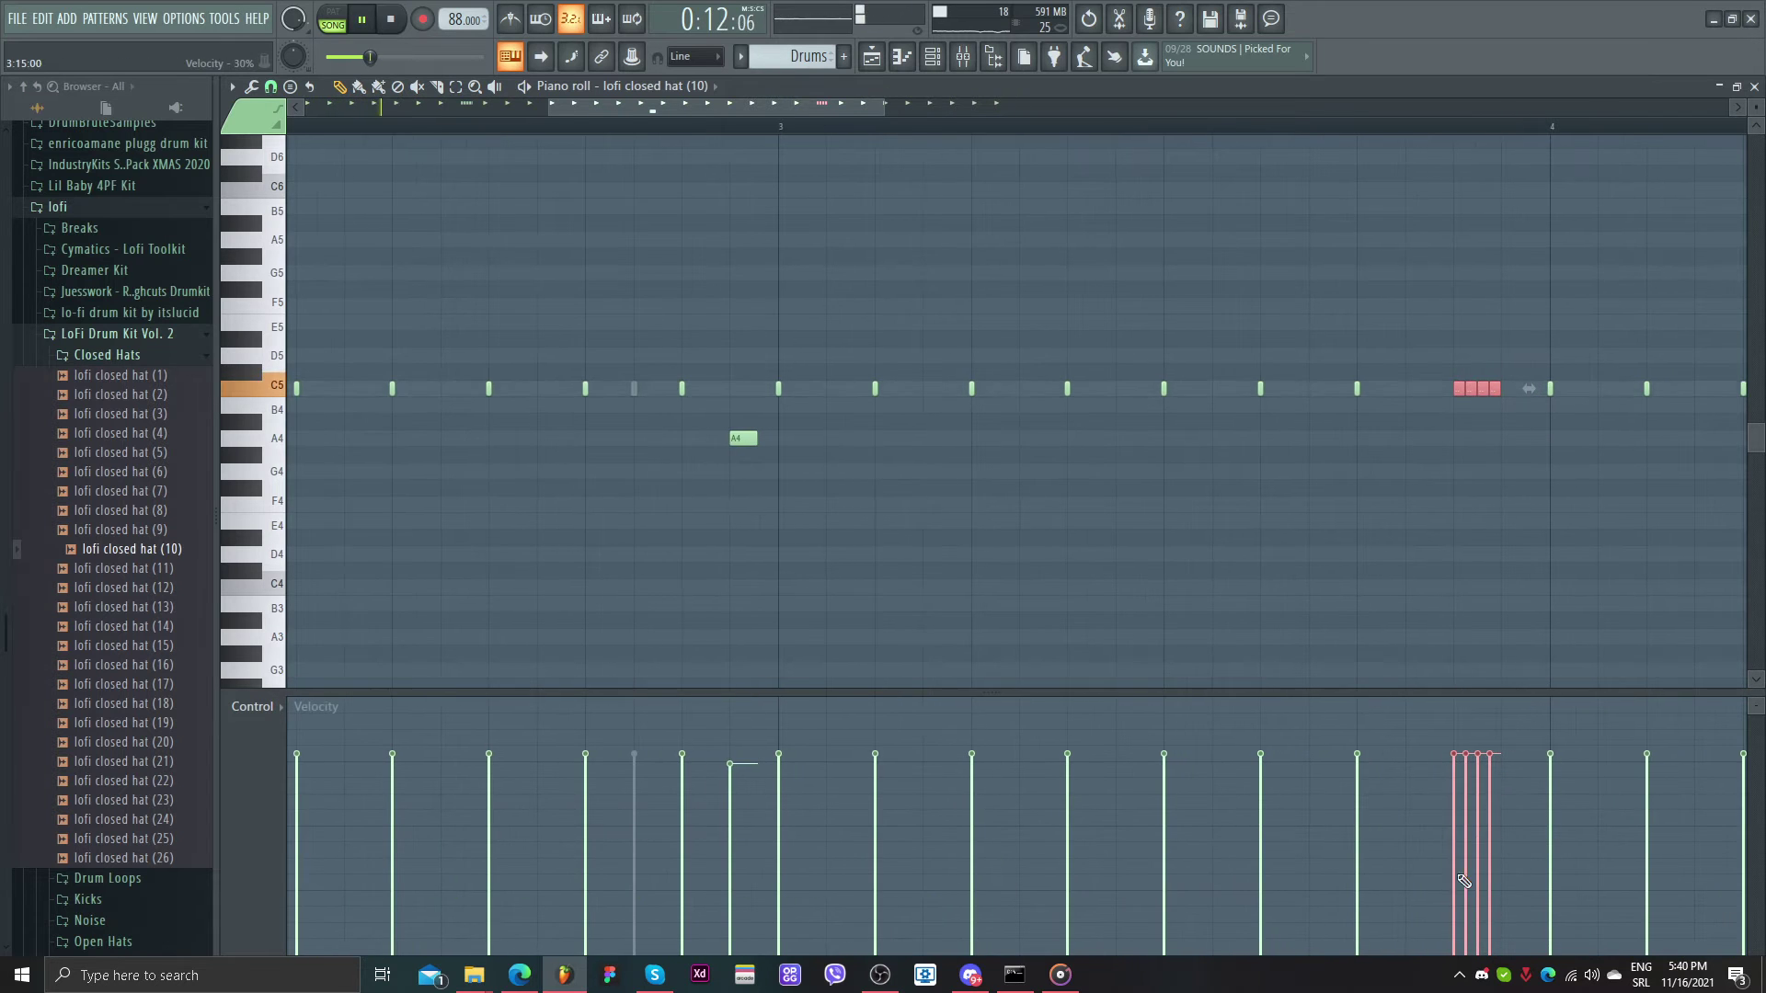
{"action": "scroll", "coordinate": [938, 229], "scroll_direction": "down", "scroll_amount": 4}
- Audition the open hats in LoFi Drum Kit Vol. 2 and add lofi open hat (16) as a new channel
{"action": "key", "text": "F6"}
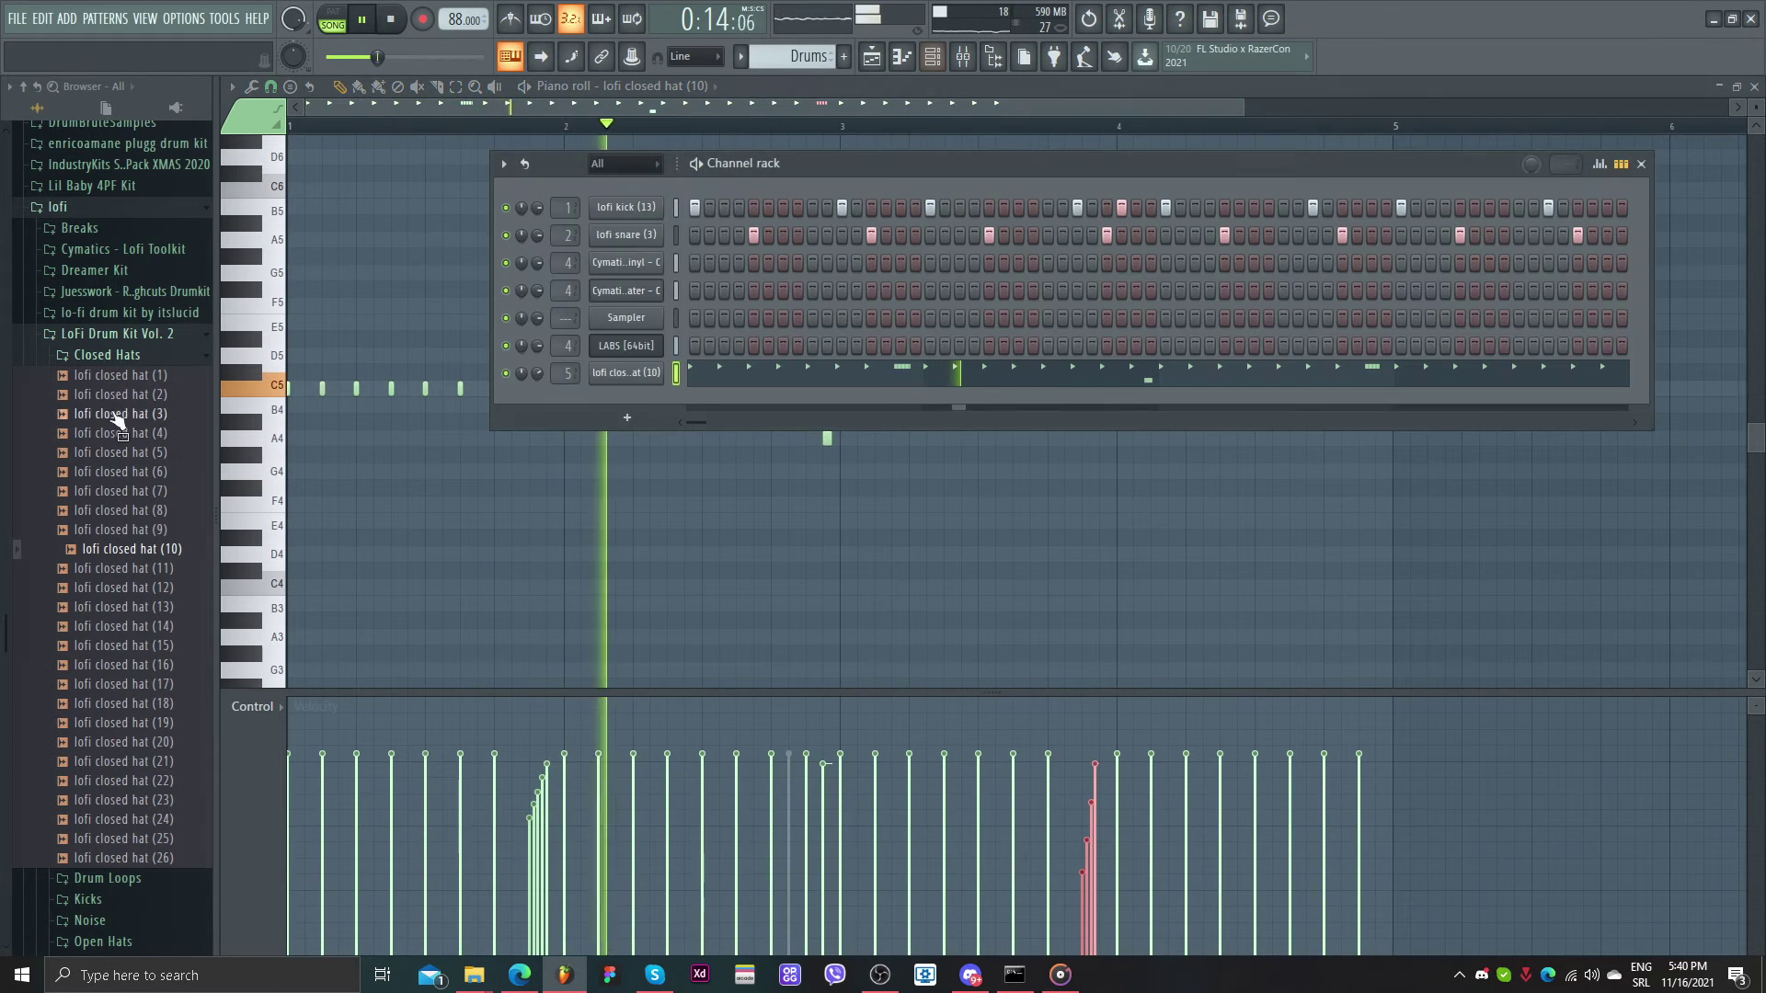
{"action": "left_click", "coordinate": [118, 358]}
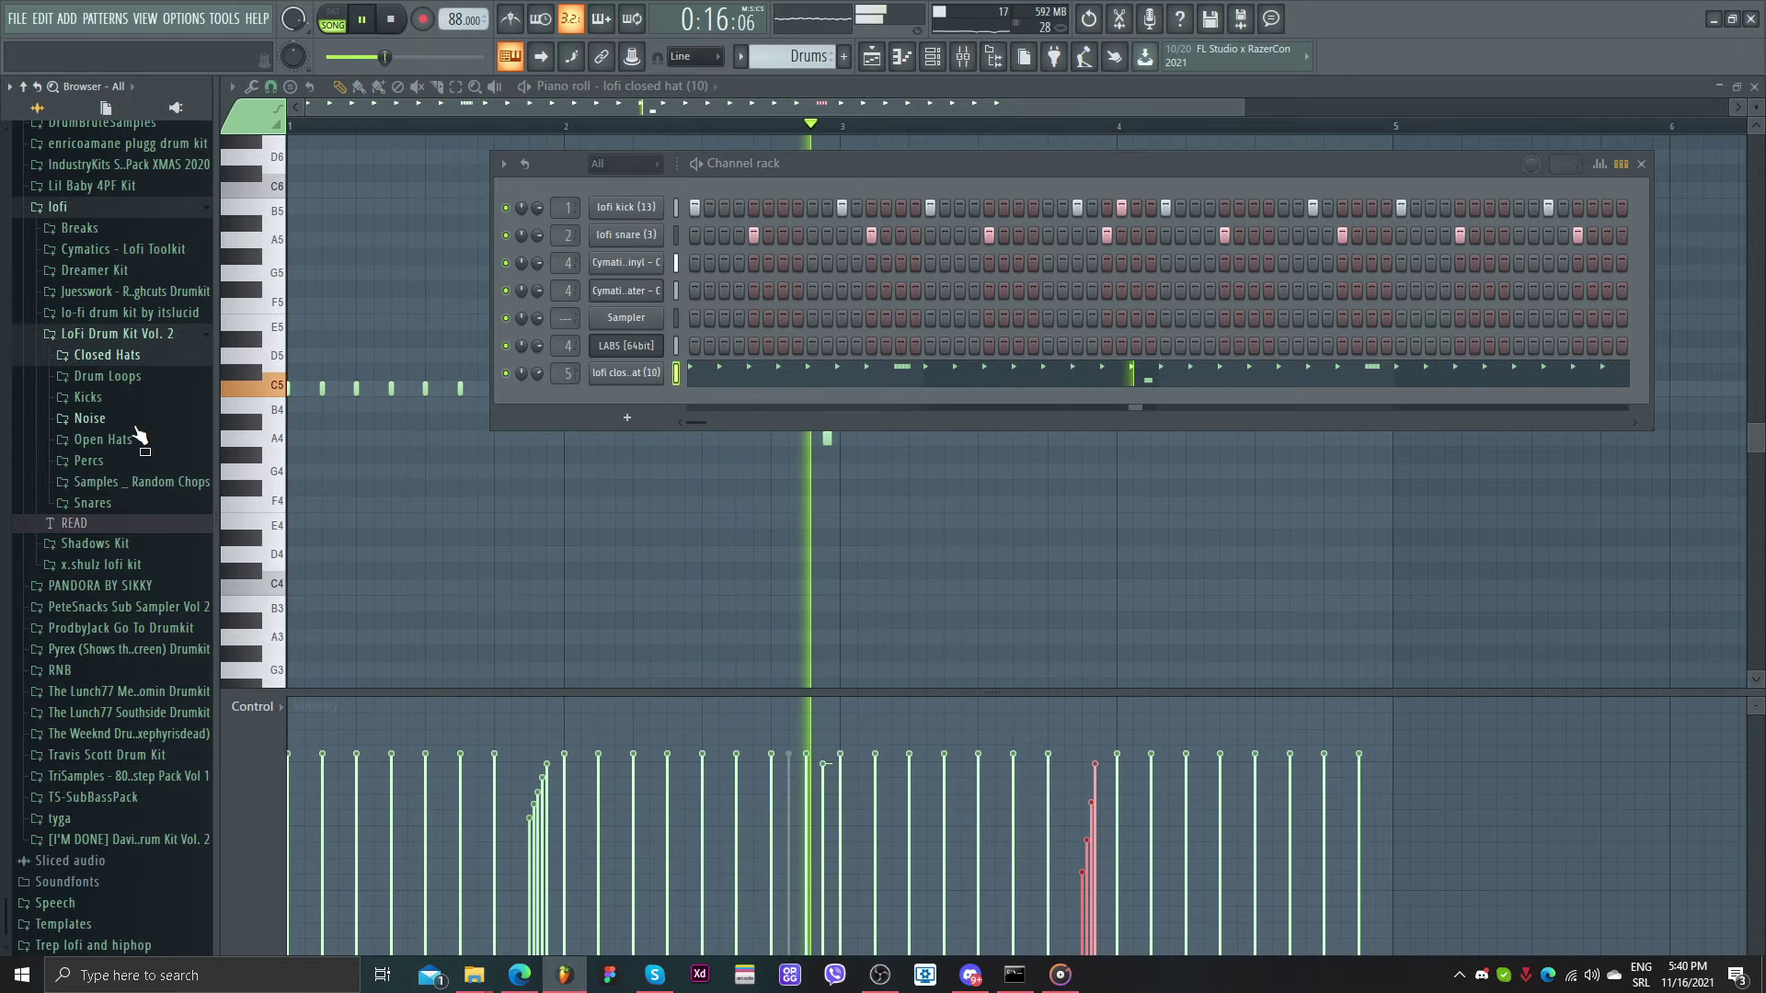
{"action": "left_click", "coordinate": [103, 439]}
{"action": "left_click", "coordinate": [145, 502]}
{"action": "left_click", "coordinate": [147, 483]}
{"action": "left_click", "coordinate": [149, 462]}
{"action": "left_click", "coordinate": [138, 749]}
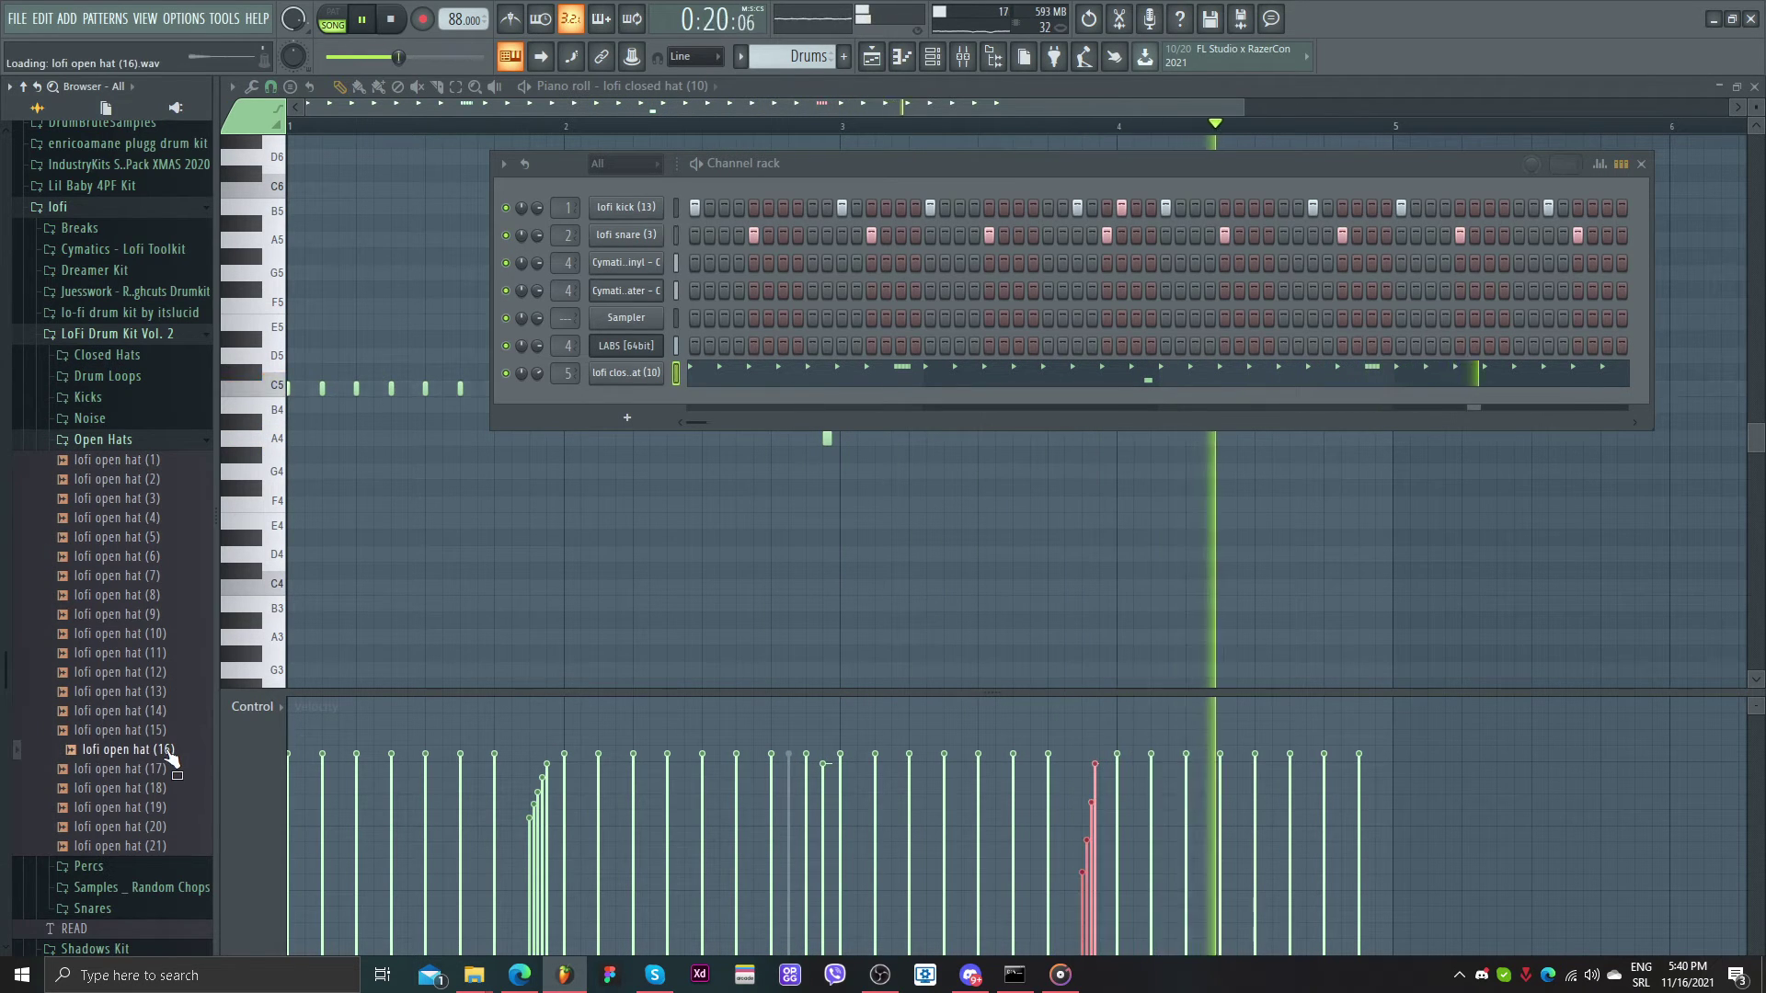
{"action": "left_click_drag", "start_coordinate": [173, 749], "coordinate": [617, 395]}
- Route lofi open hat (16) to mixer track 6 and program it every eight steps from step 3 through step 59
{"action": "key", "text": "space"}
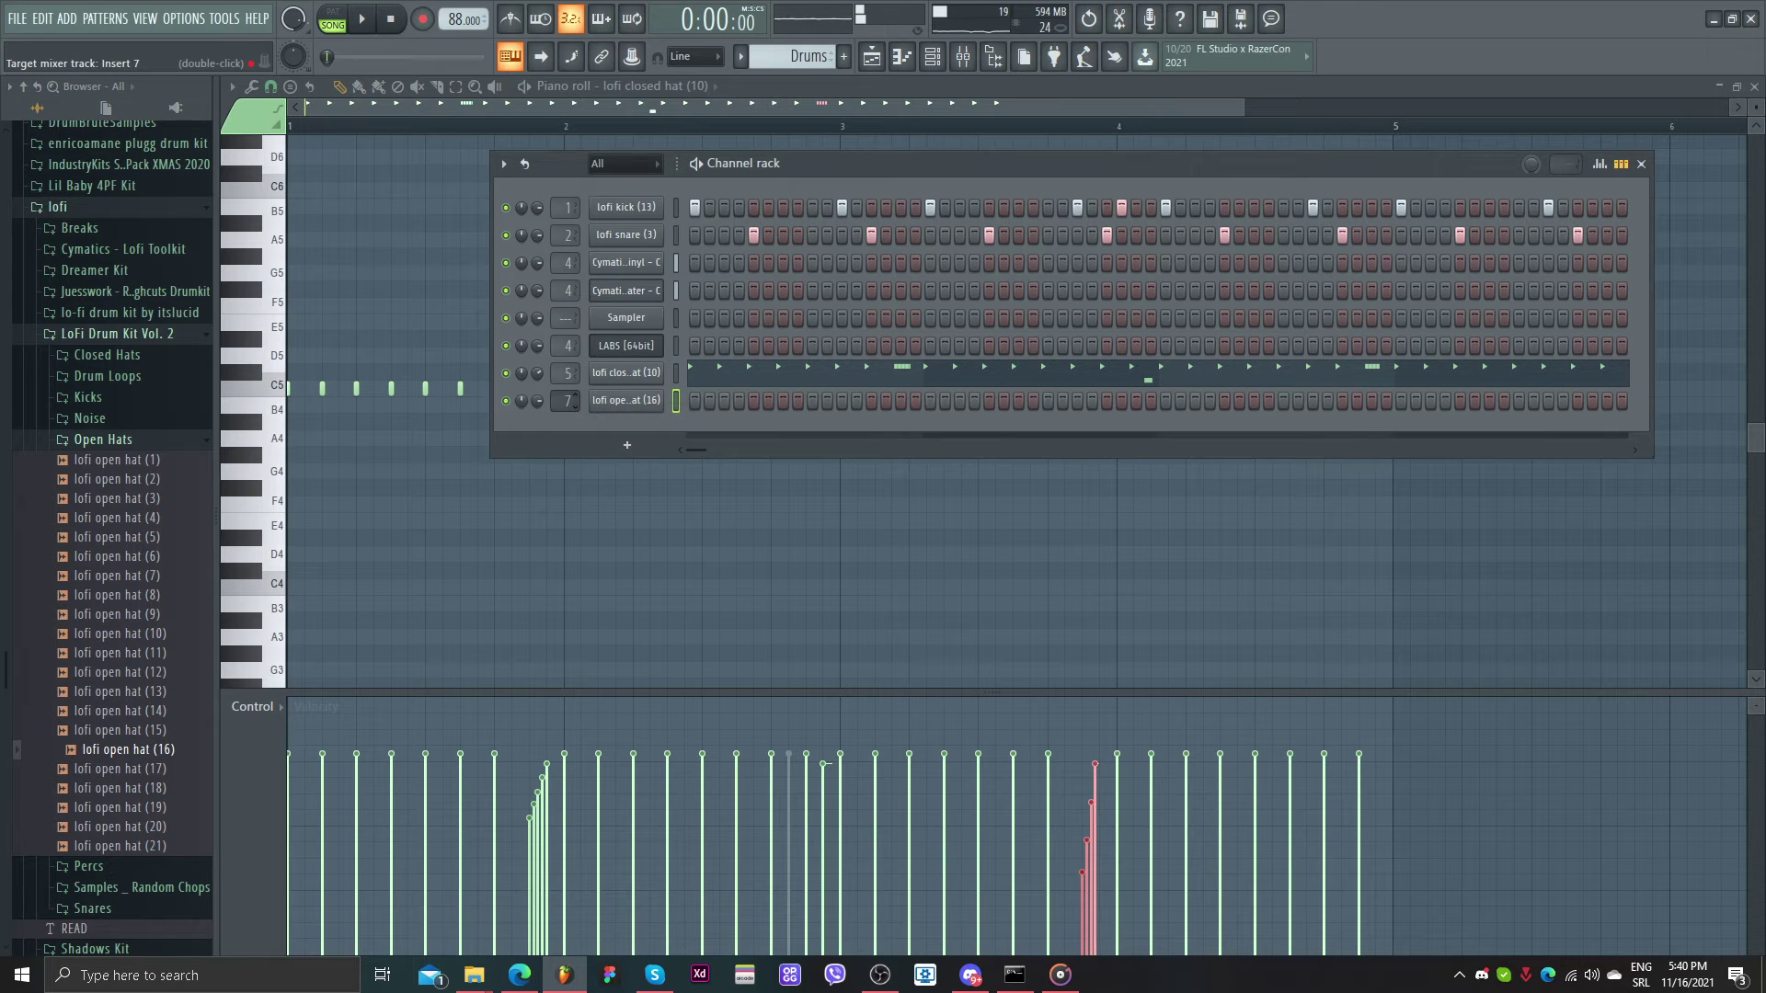
{"action": "key", "text": "space"}
{"action": "left_click", "coordinate": [724, 401]}
{"action": "left_click", "coordinate": [840, 402]}
{"action": "left_click", "coordinate": [959, 402]}
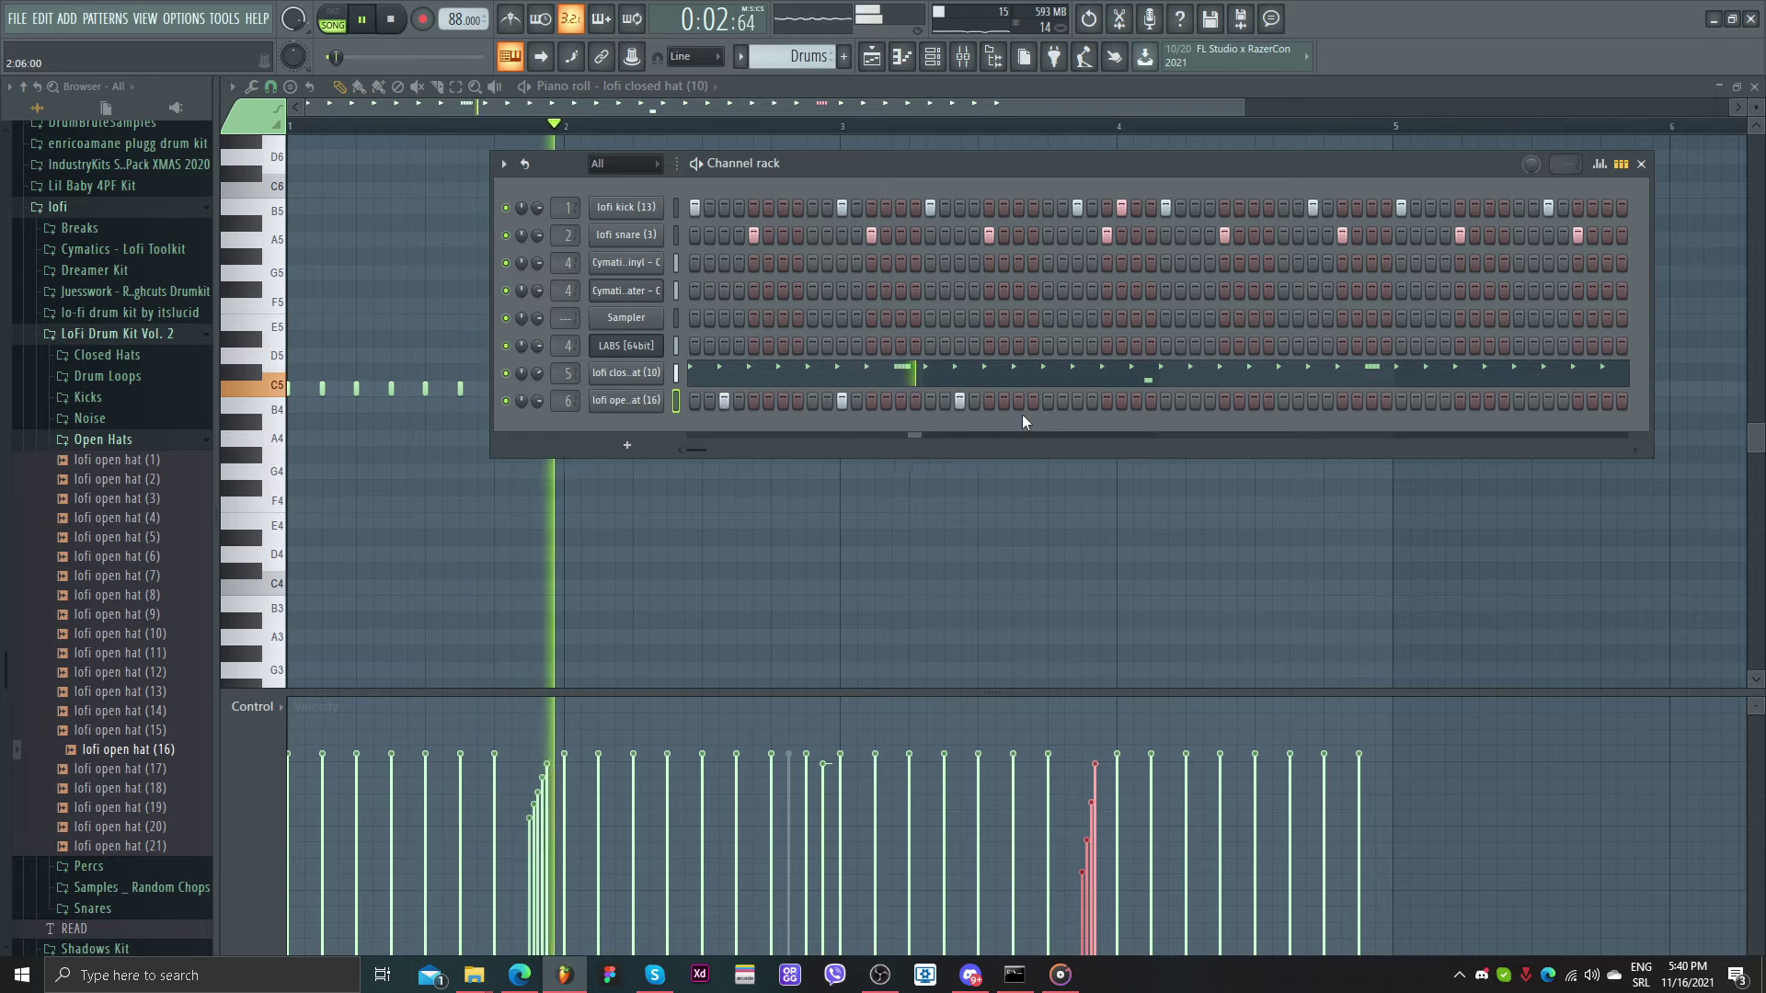
{"action": "left_click", "coordinate": [1077, 402]}
{"action": "left_click", "coordinate": [1194, 402]}
{"action": "left_click", "coordinate": [1312, 402]}
{"action": "left_click", "coordinate": [1431, 401]}
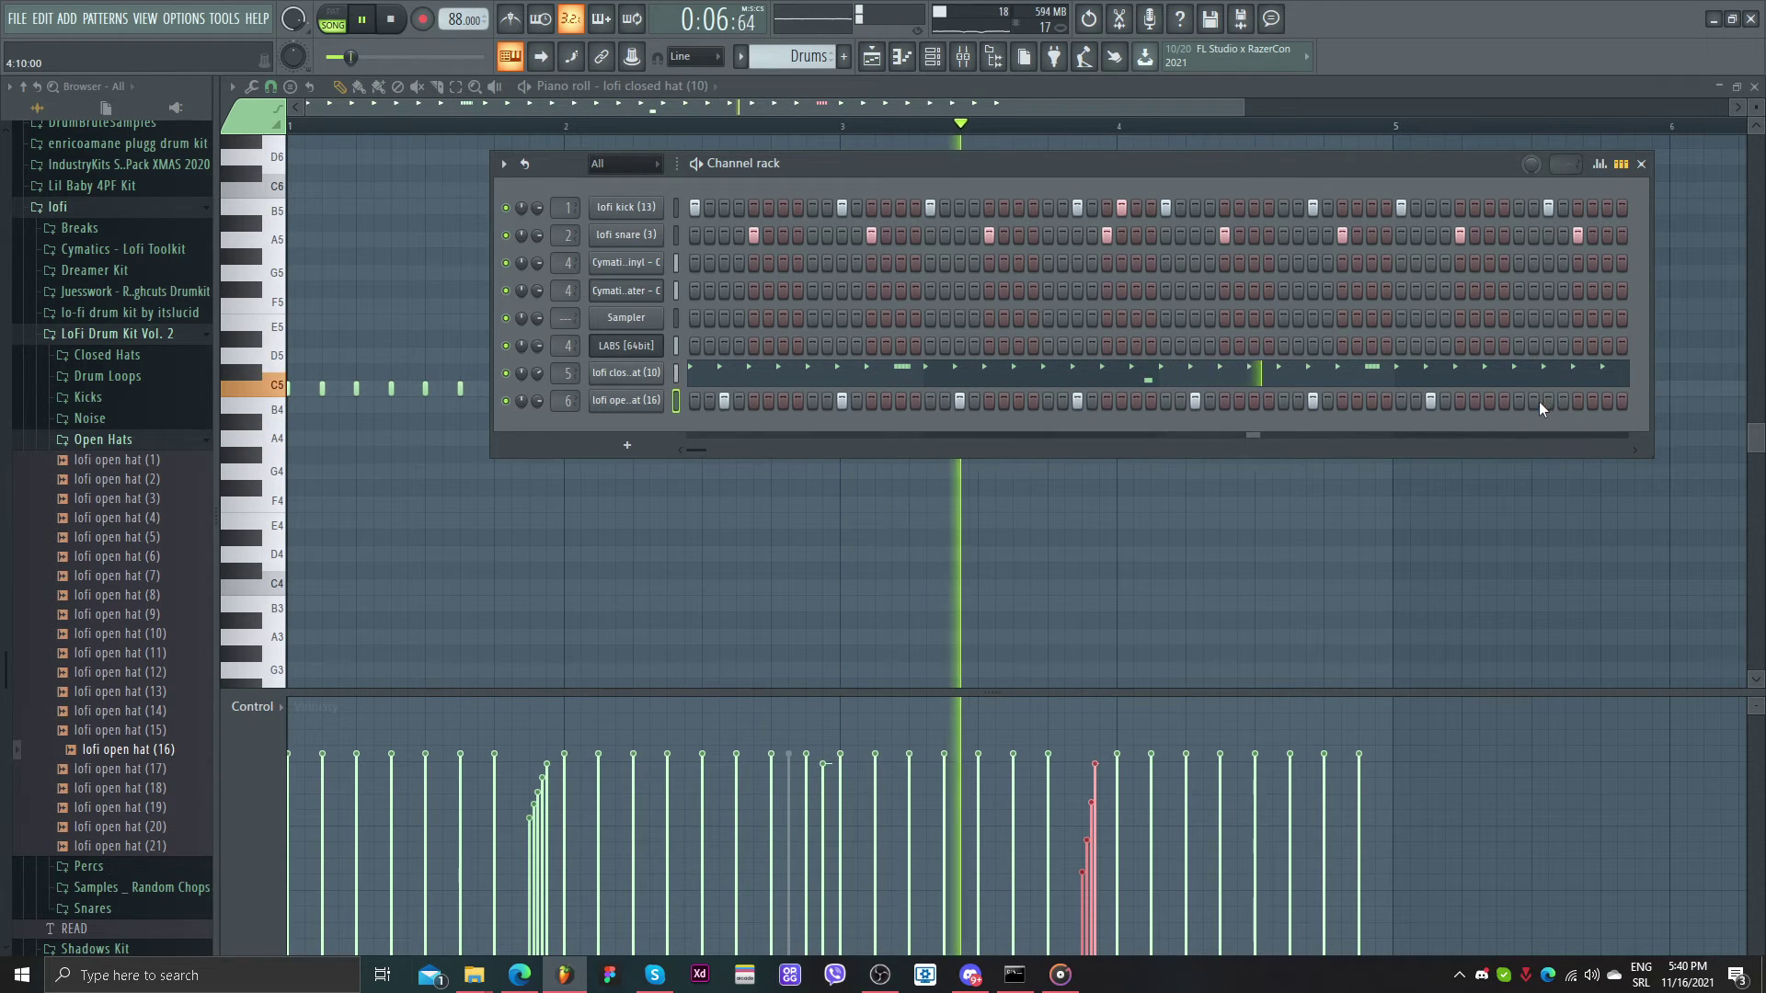
{"action": "left_click", "coordinate": [1548, 402]}
- Audition the percs in LoFi Drum Kit Vol. 2 and add lofi perc (14) on mixer track 7 with a hit on step 1
{"action": "left_click", "coordinate": [194, 444]}
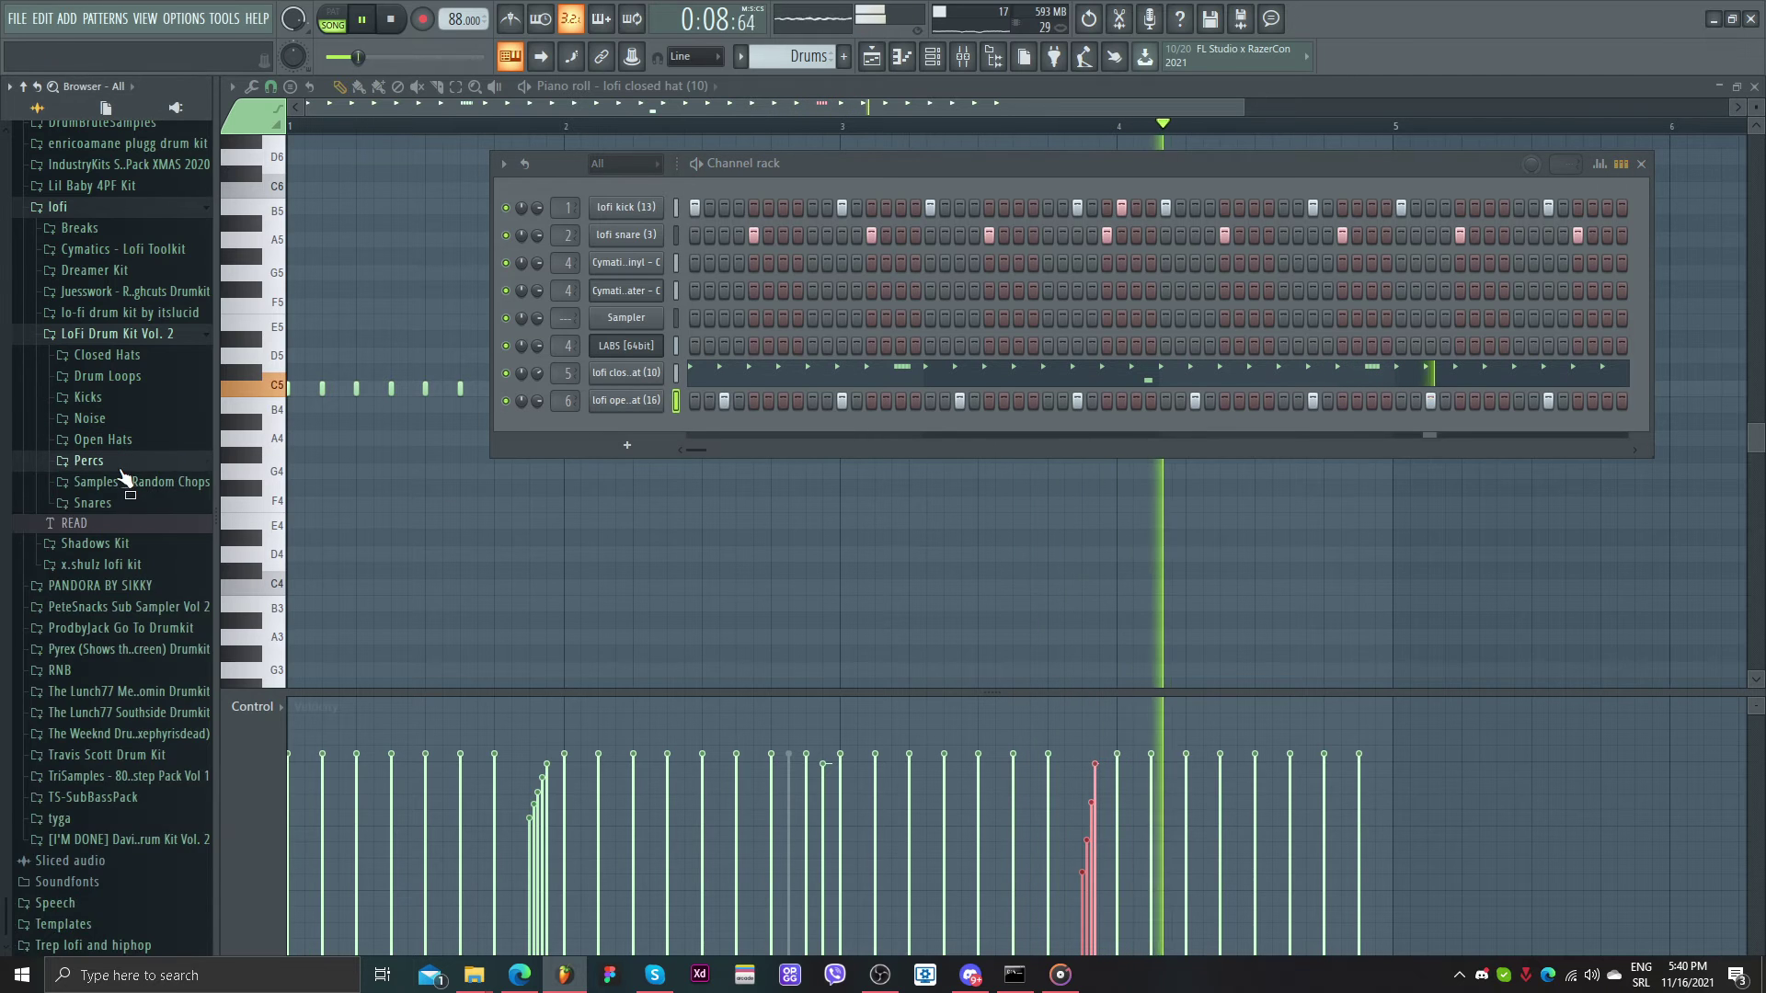
{"action": "left_click", "coordinate": [92, 460]}
{"action": "left_click", "coordinate": [128, 541]}
{"action": "left_click", "coordinate": [144, 616]}
{"action": "left_click", "coordinate": [145, 656]}
{"action": "left_click", "coordinate": [142, 695]}
{"action": "left_click", "coordinate": [141, 732]}
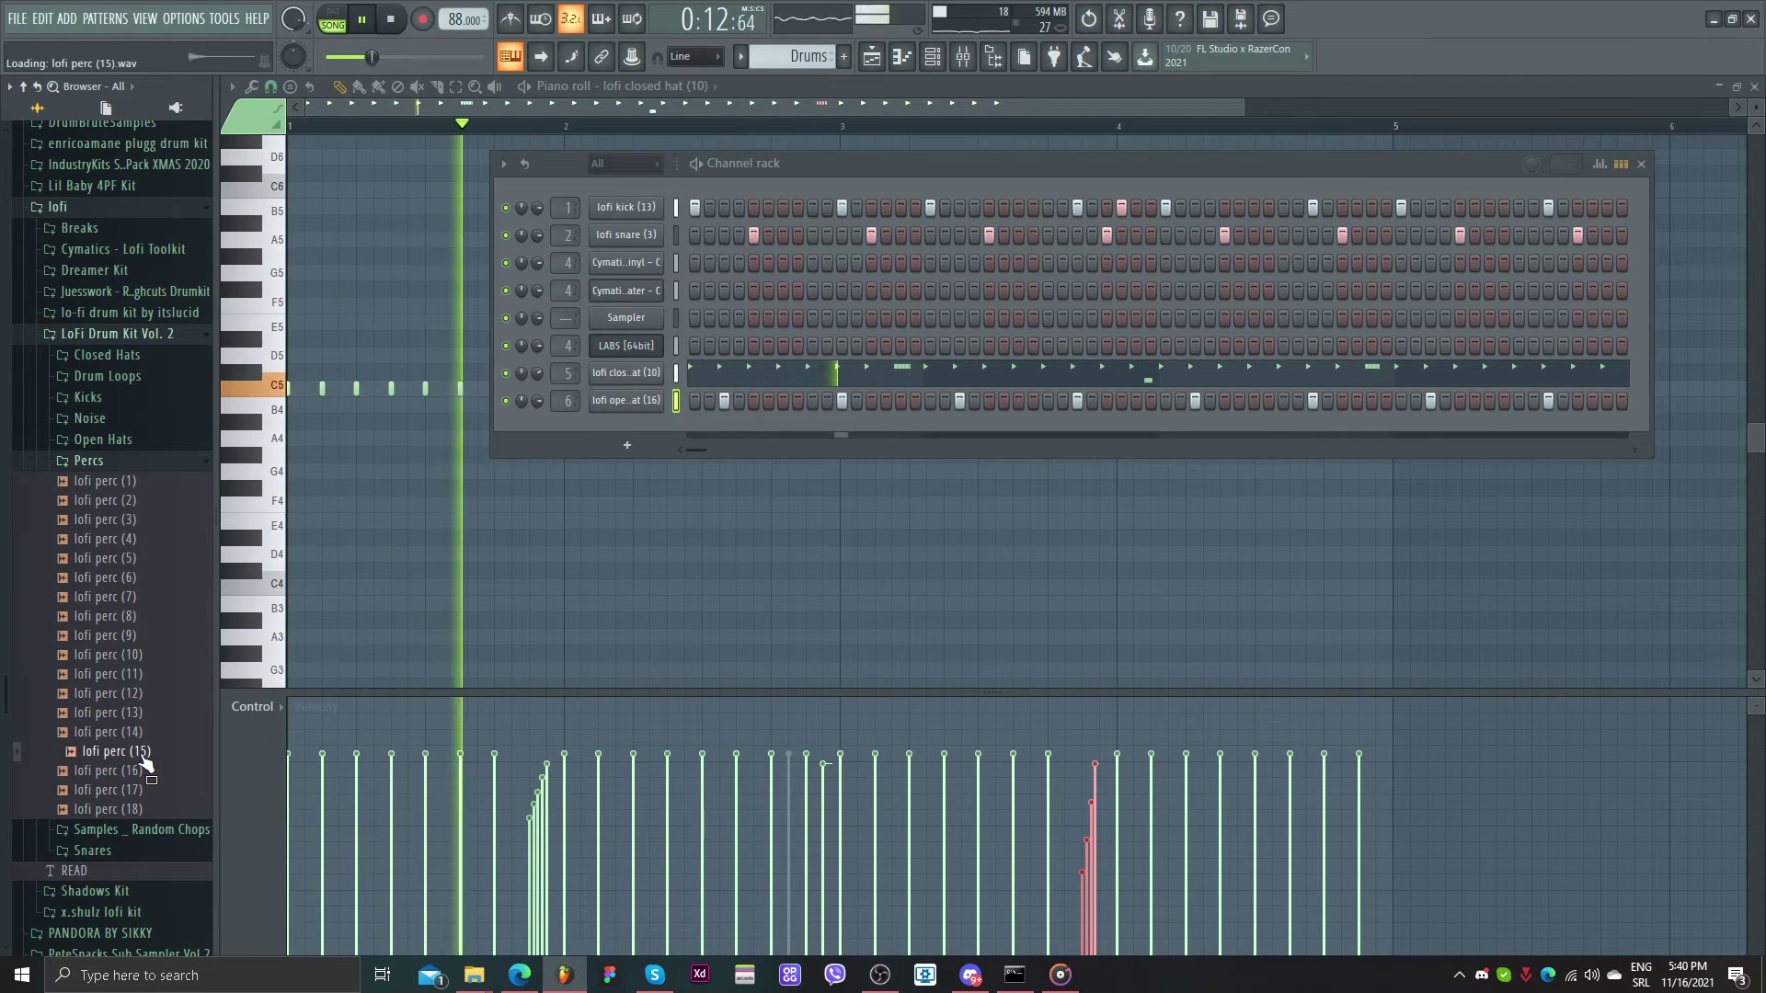
{"action": "left_click", "coordinate": [142, 771]}
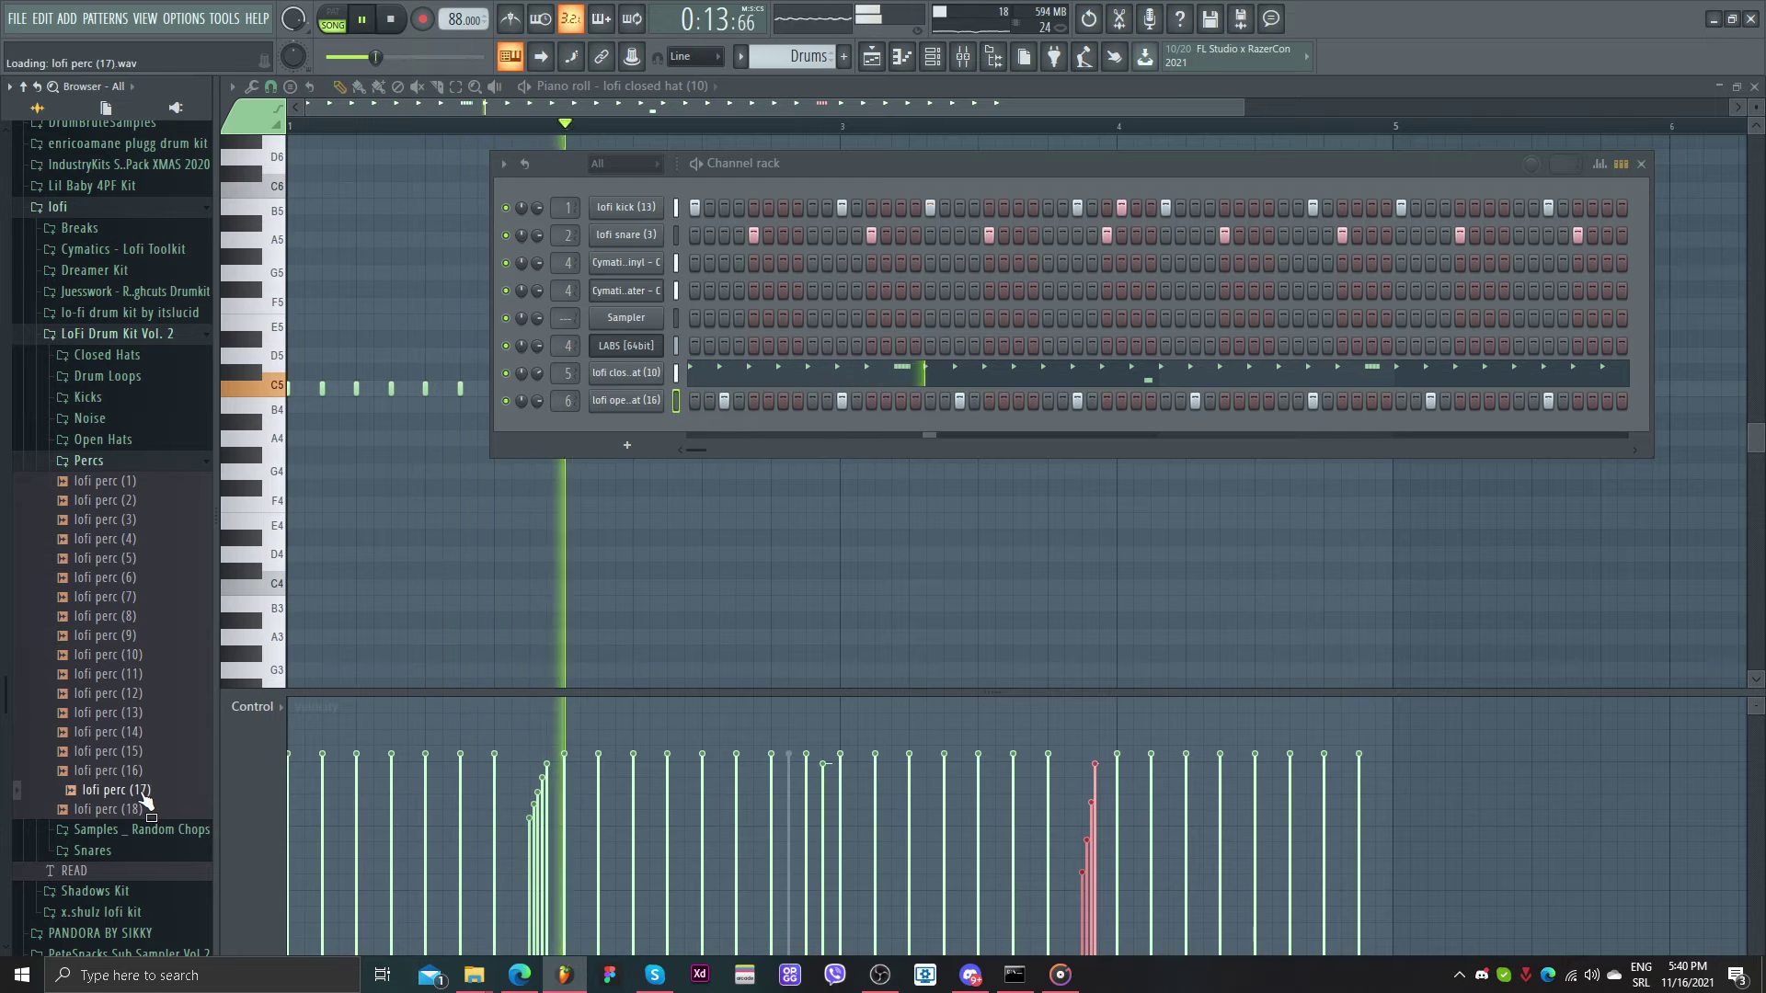
{"action": "left_click", "coordinate": [129, 732]}
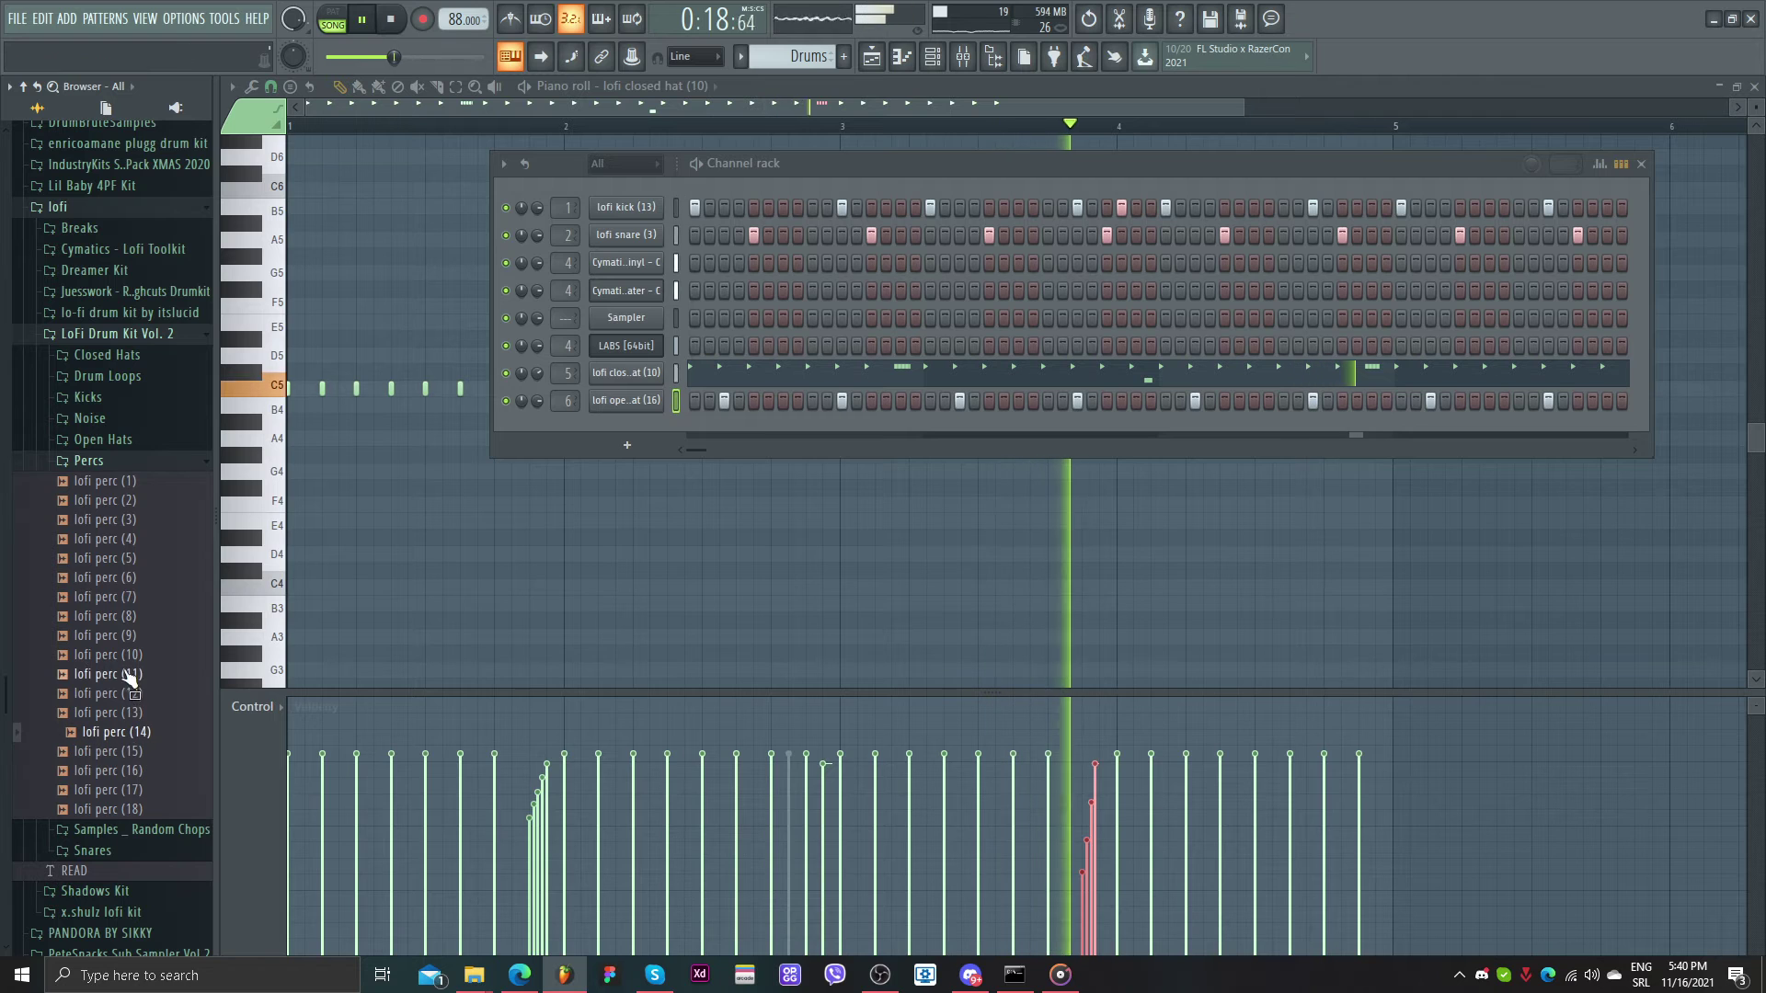
{"action": "left_click_drag", "start_coordinate": [130, 676], "coordinate": [626, 442]}
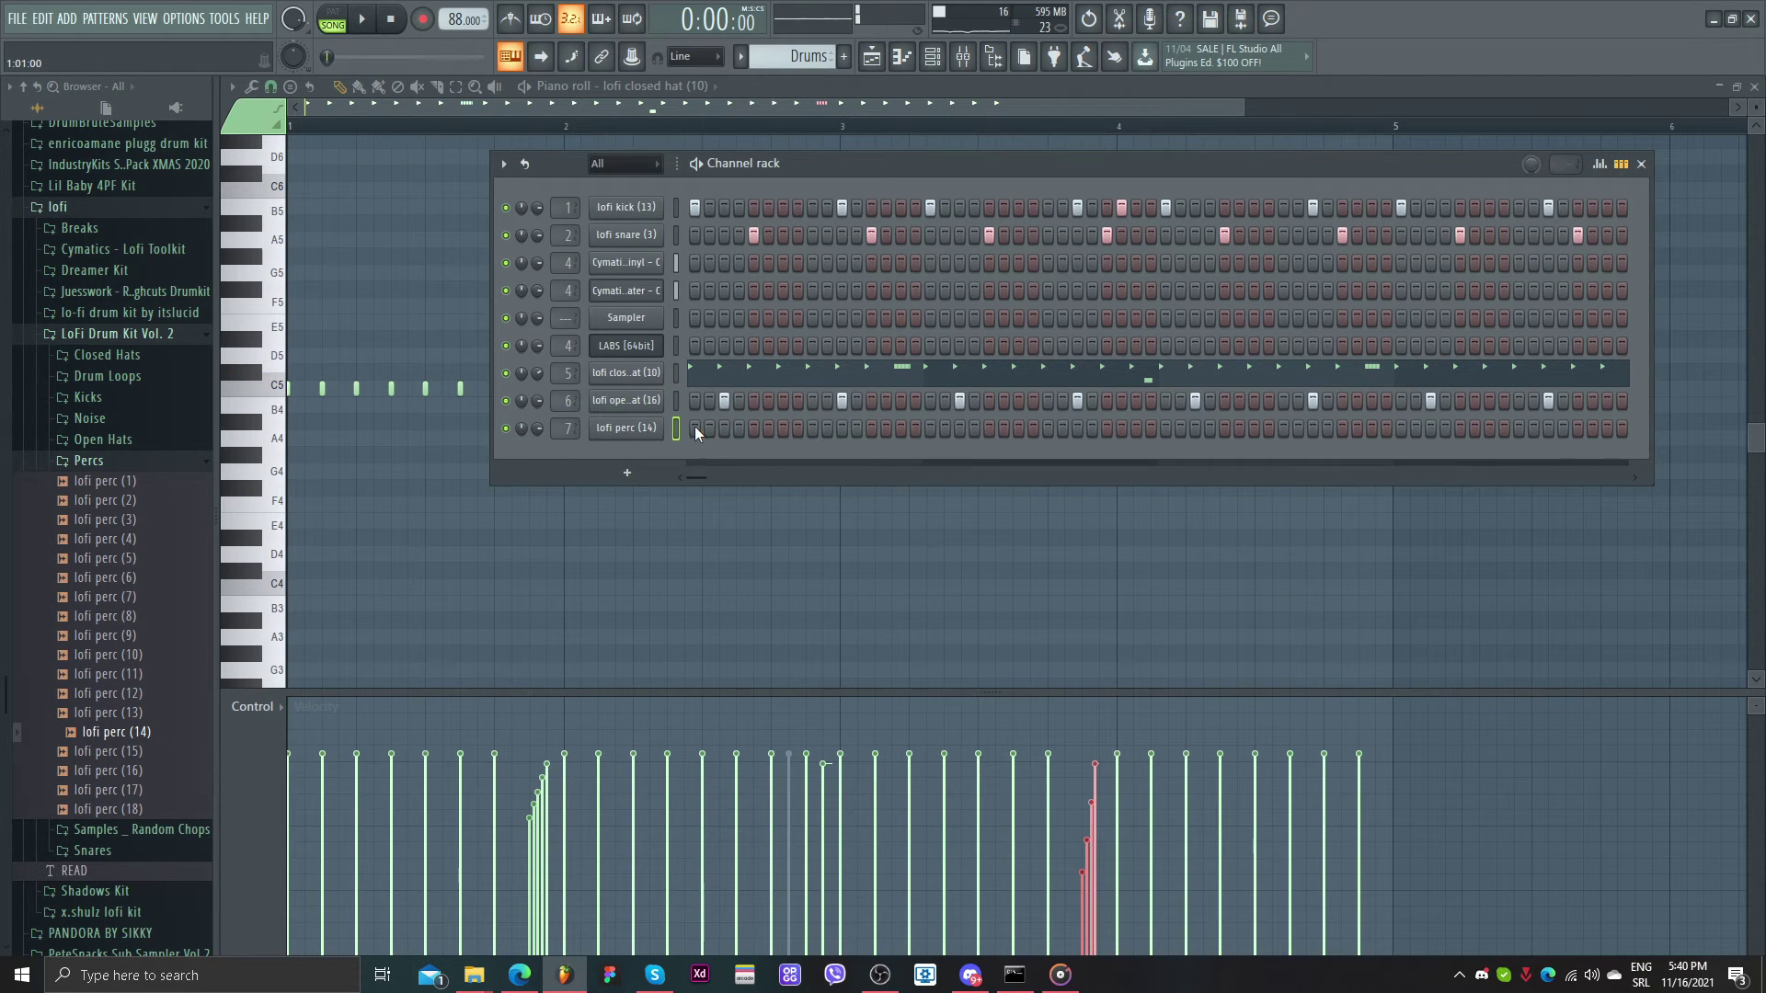
{"action": "key", "text": "space"}
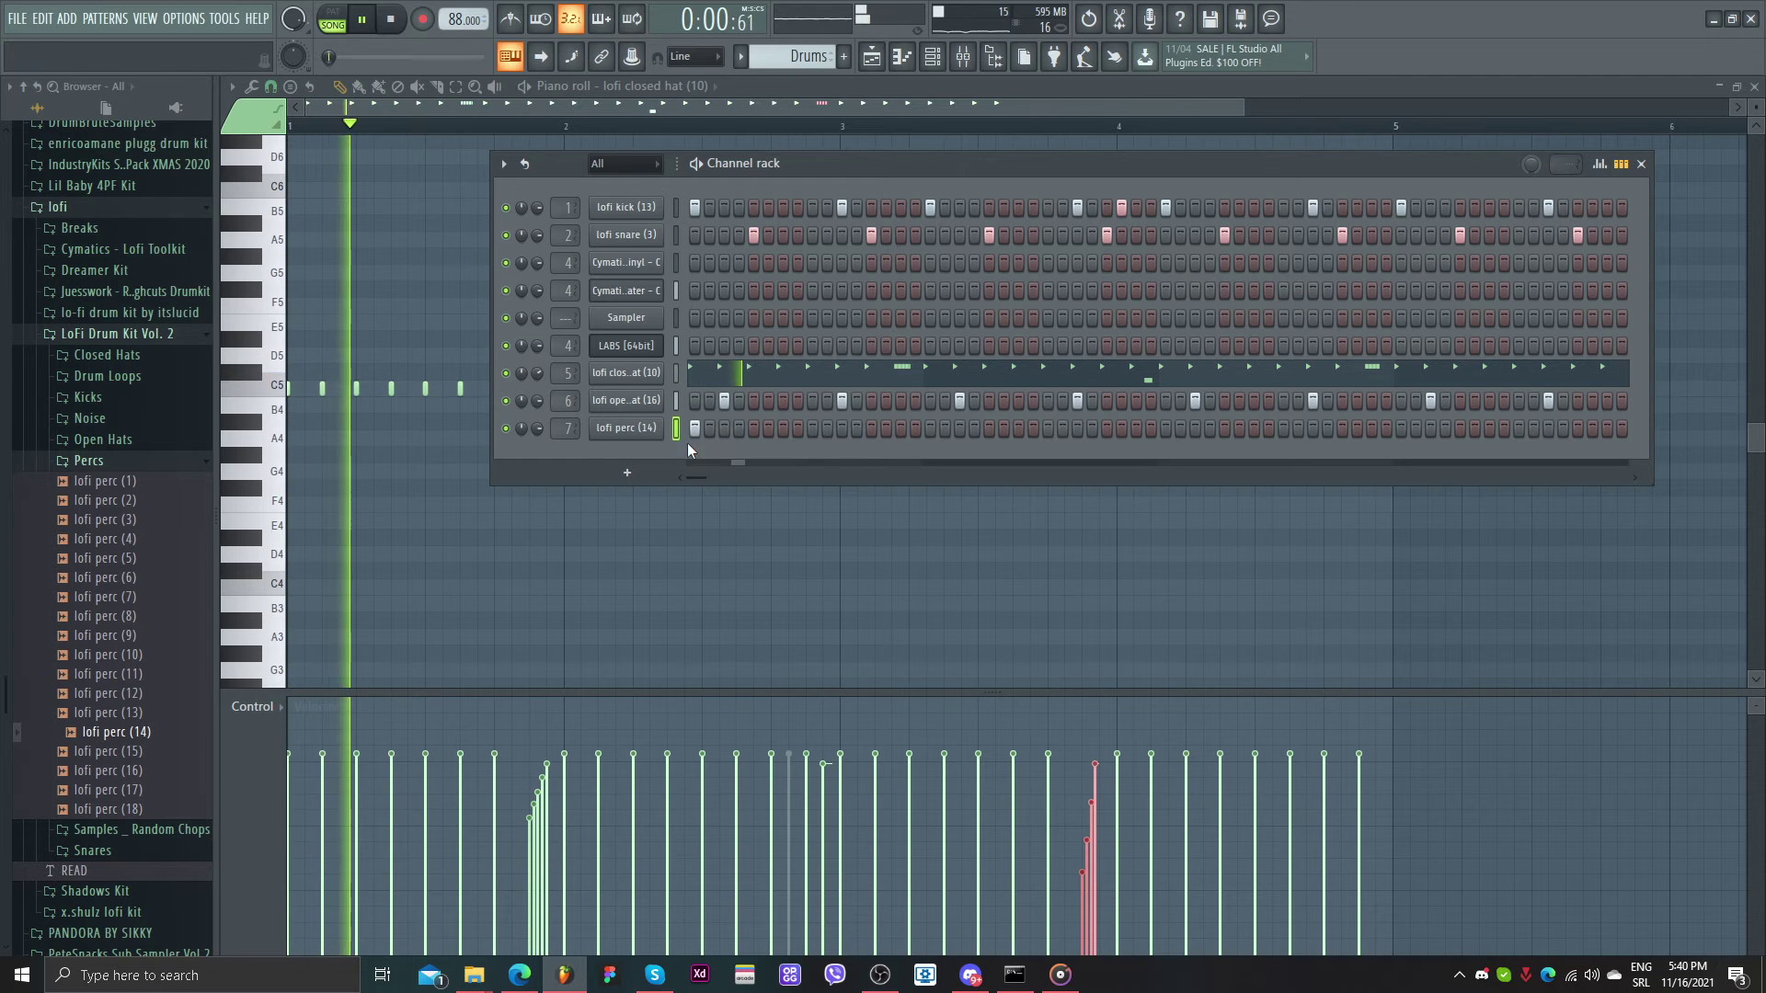
- Collapse LoFi Drum Kit Vol. 2 and open the 808s folder of the Dreamer Kit in the browser
{"action": "left_click", "coordinate": [120, 459]}
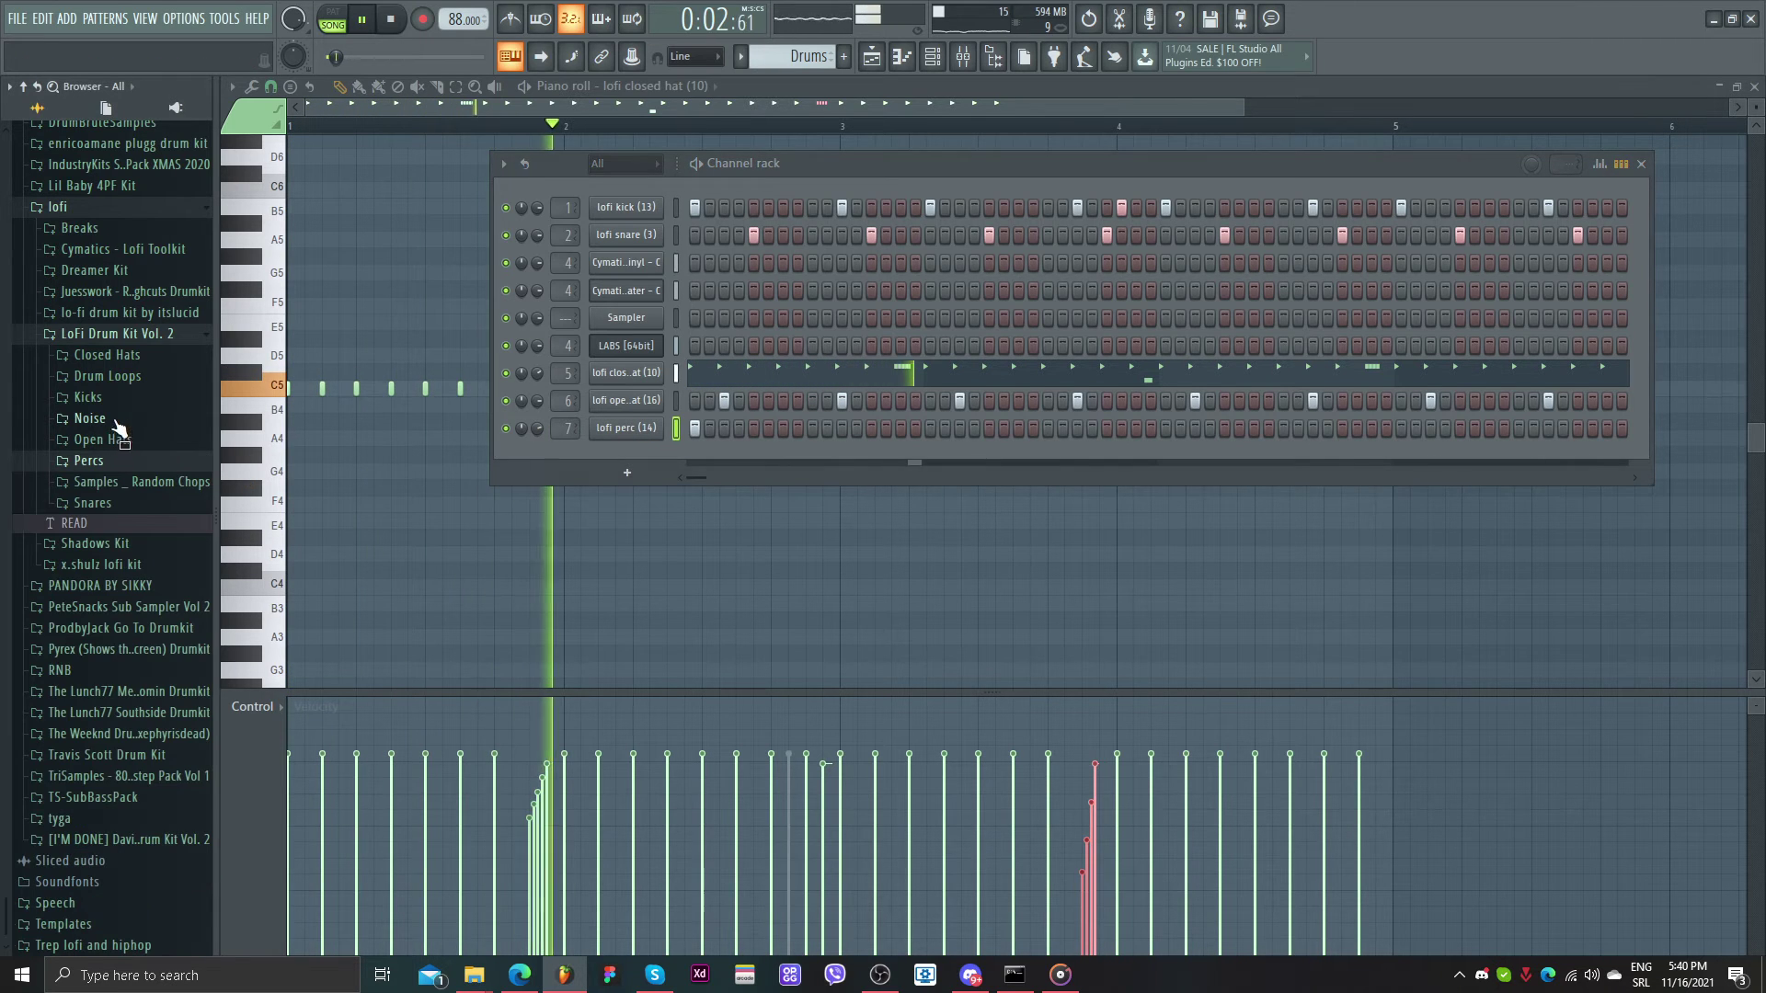
{"action": "left_click", "coordinate": [129, 333]}
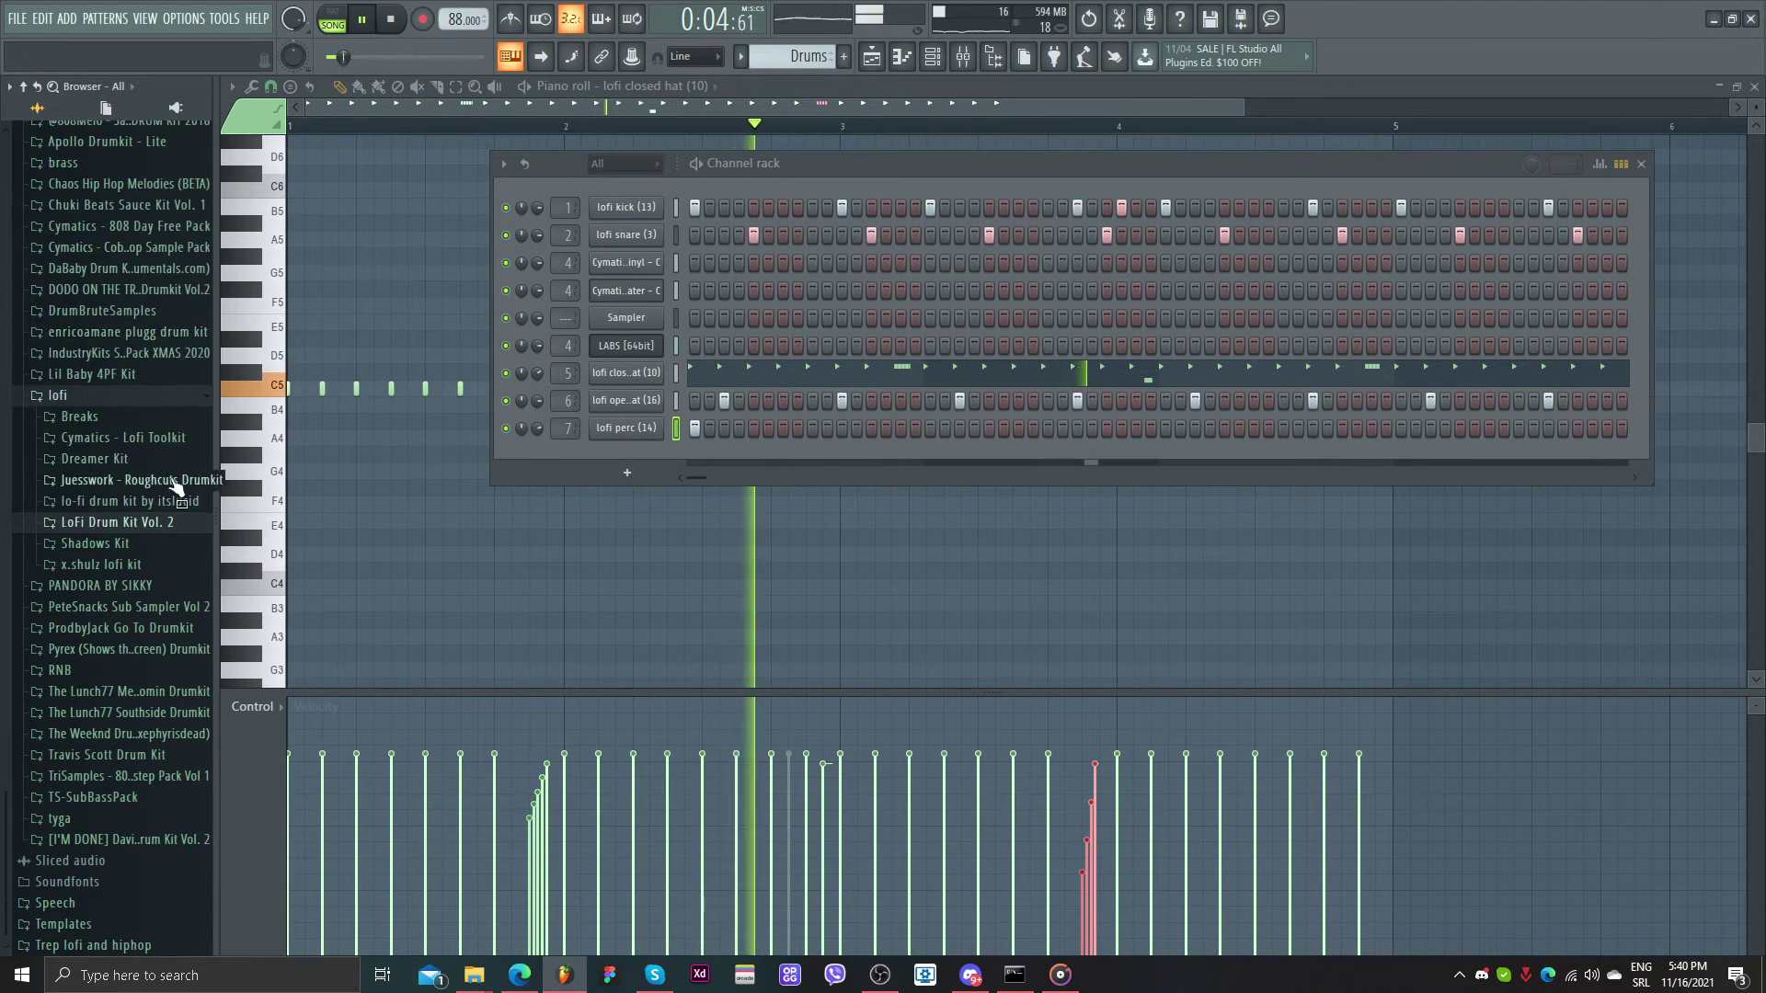
{"action": "left_click", "coordinate": [175, 502]}
{"action": "left_click", "coordinate": [172, 501]}
{"action": "left_click", "coordinate": [152, 482]}
{"action": "left_click", "coordinate": [138, 480]}
{"action": "left_click", "coordinate": [134, 460]}
{"action": "left_click", "coordinate": [89, 502]}
{"action": "left_click", "coordinate": [87, 480]}
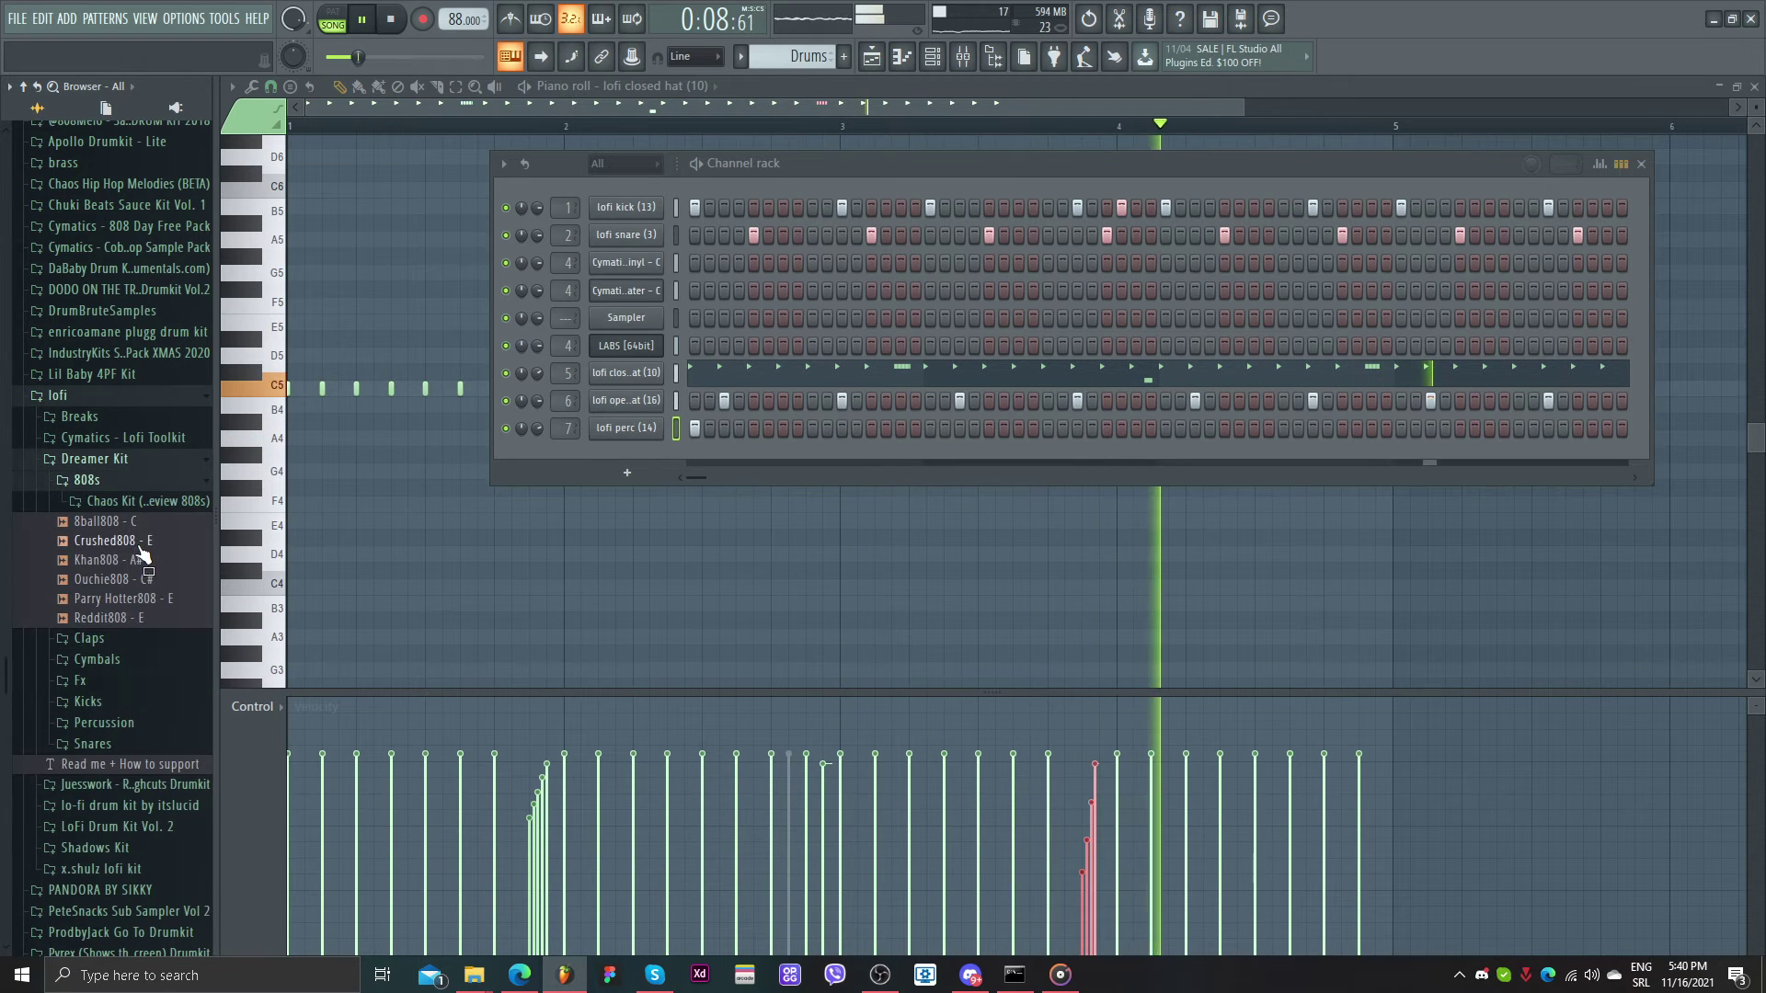
- Audition the Dreamer Kit 808 samples and add Crushed808 - E as a new channel
{"action": "left_click", "coordinate": [147, 558]}
{"action": "left_click", "coordinate": [158, 599]}
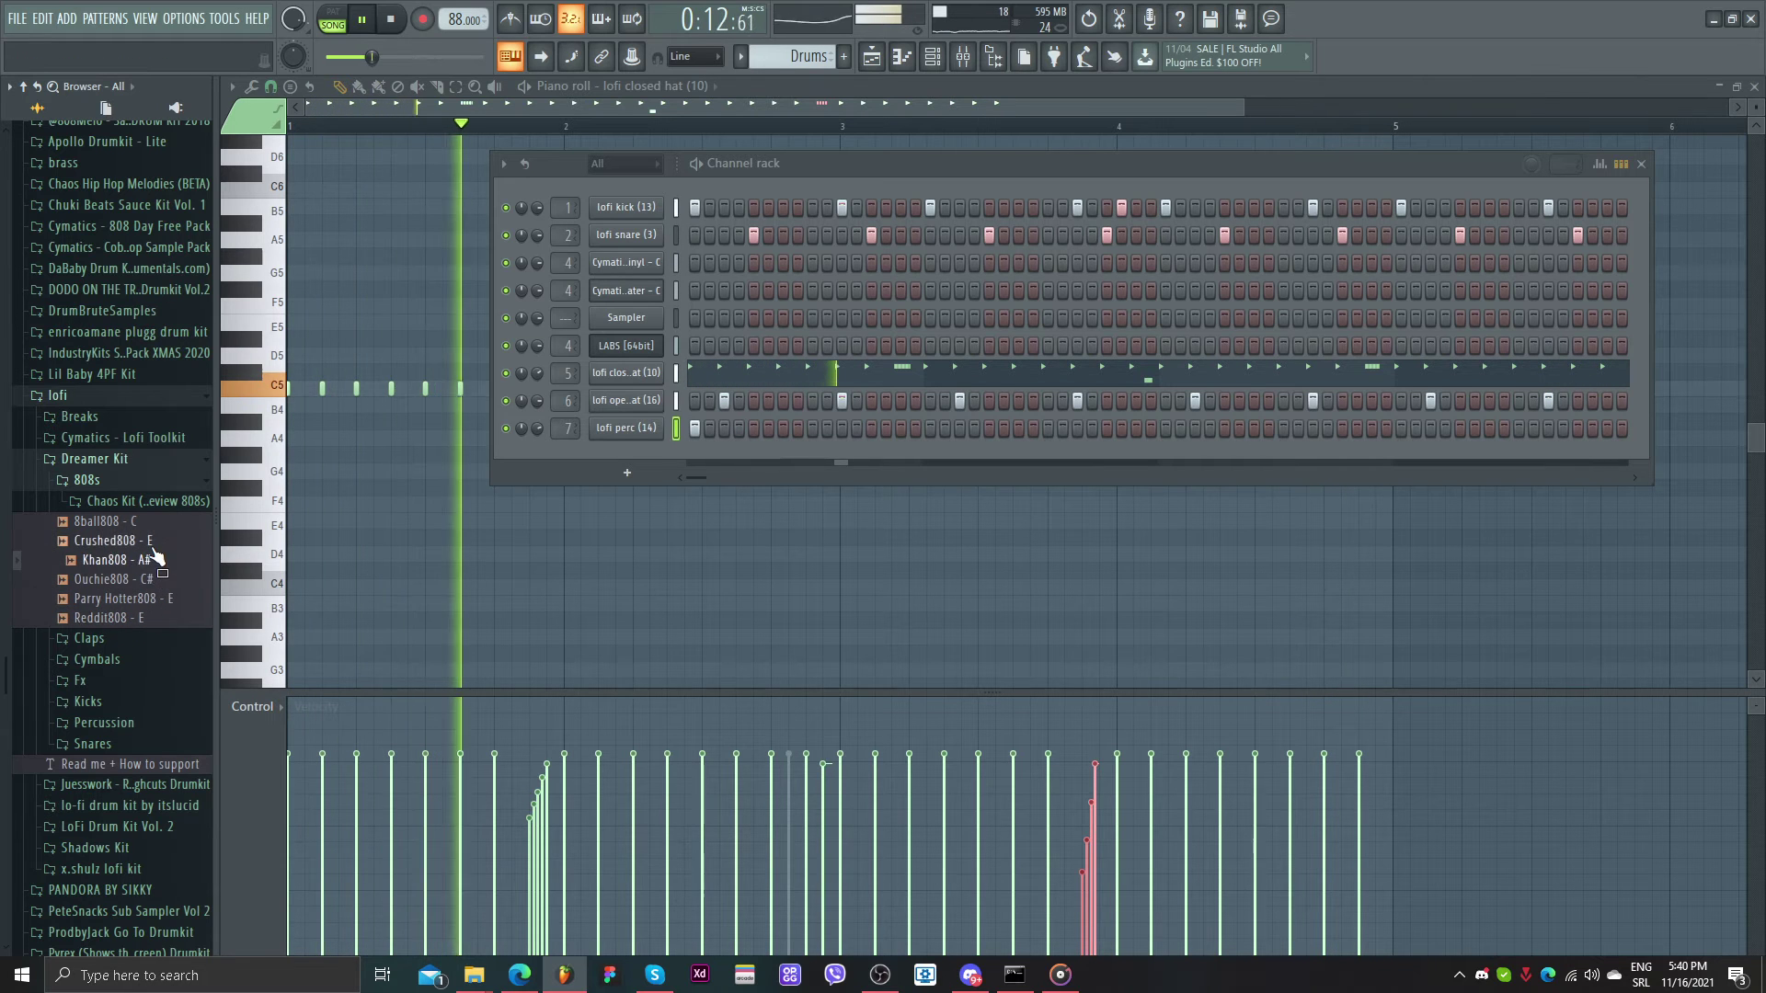
{"action": "left_click", "coordinate": [144, 522]}
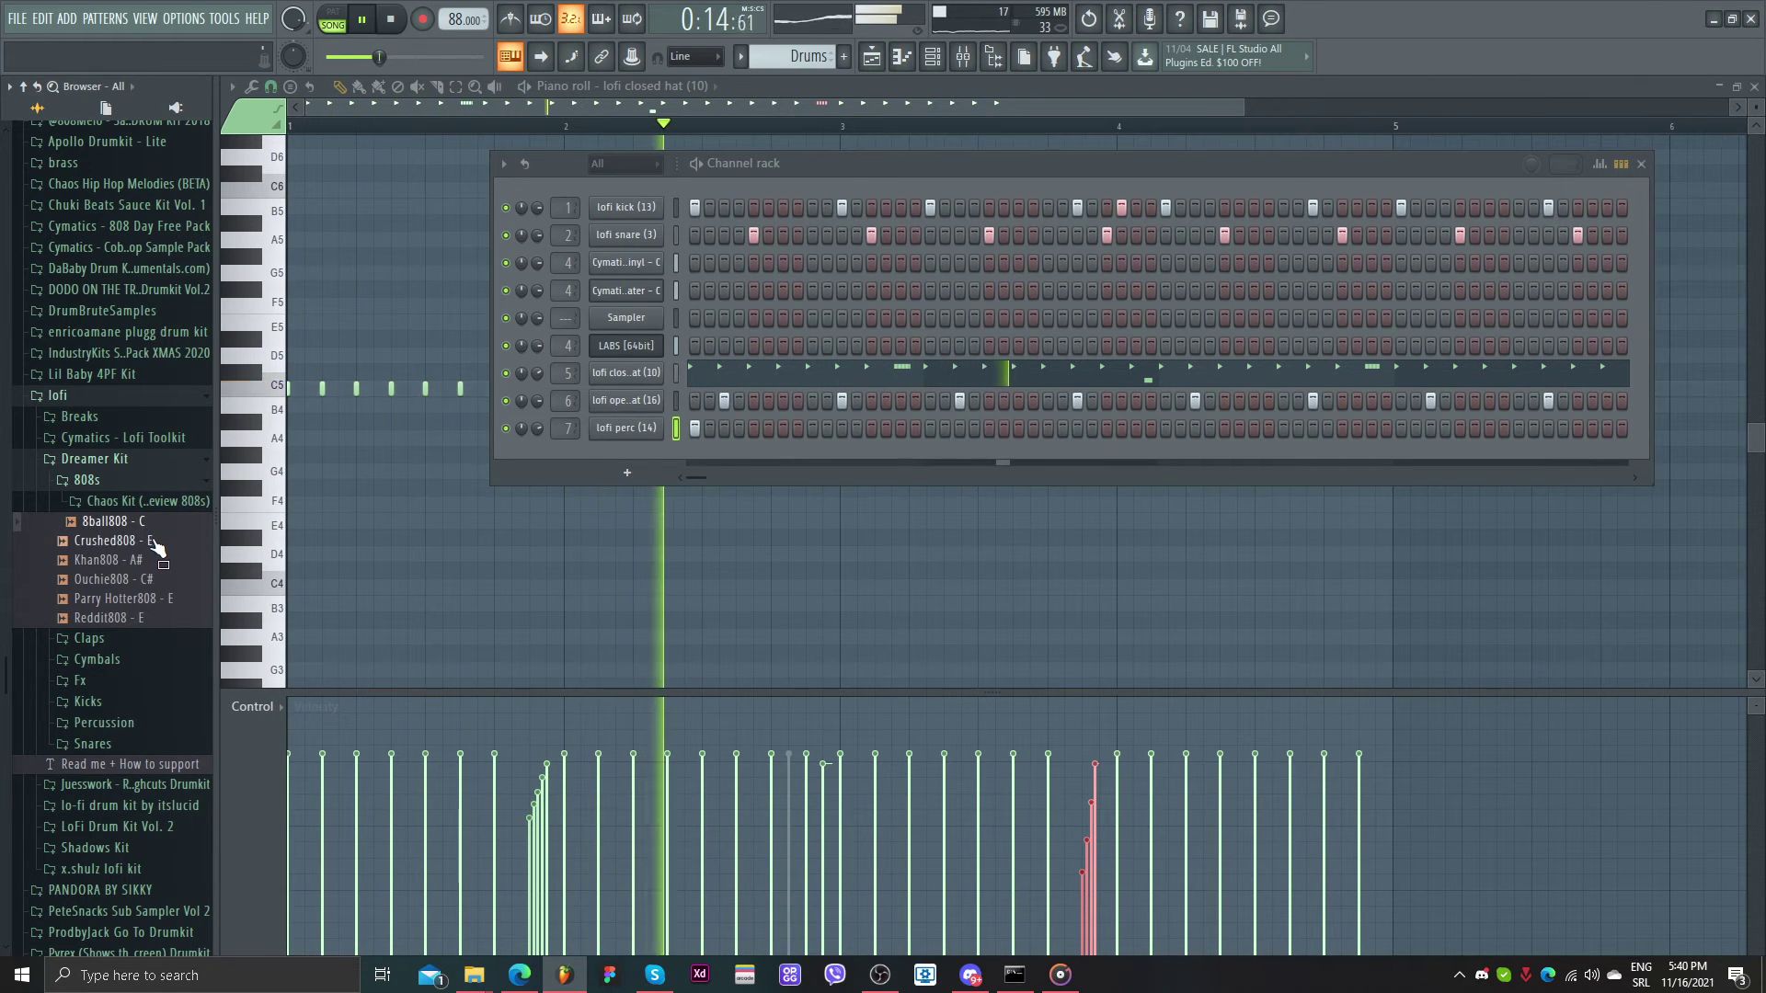
{"action": "left_click_drag", "start_coordinate": [138, 541], "coordinate": [614, 453]}
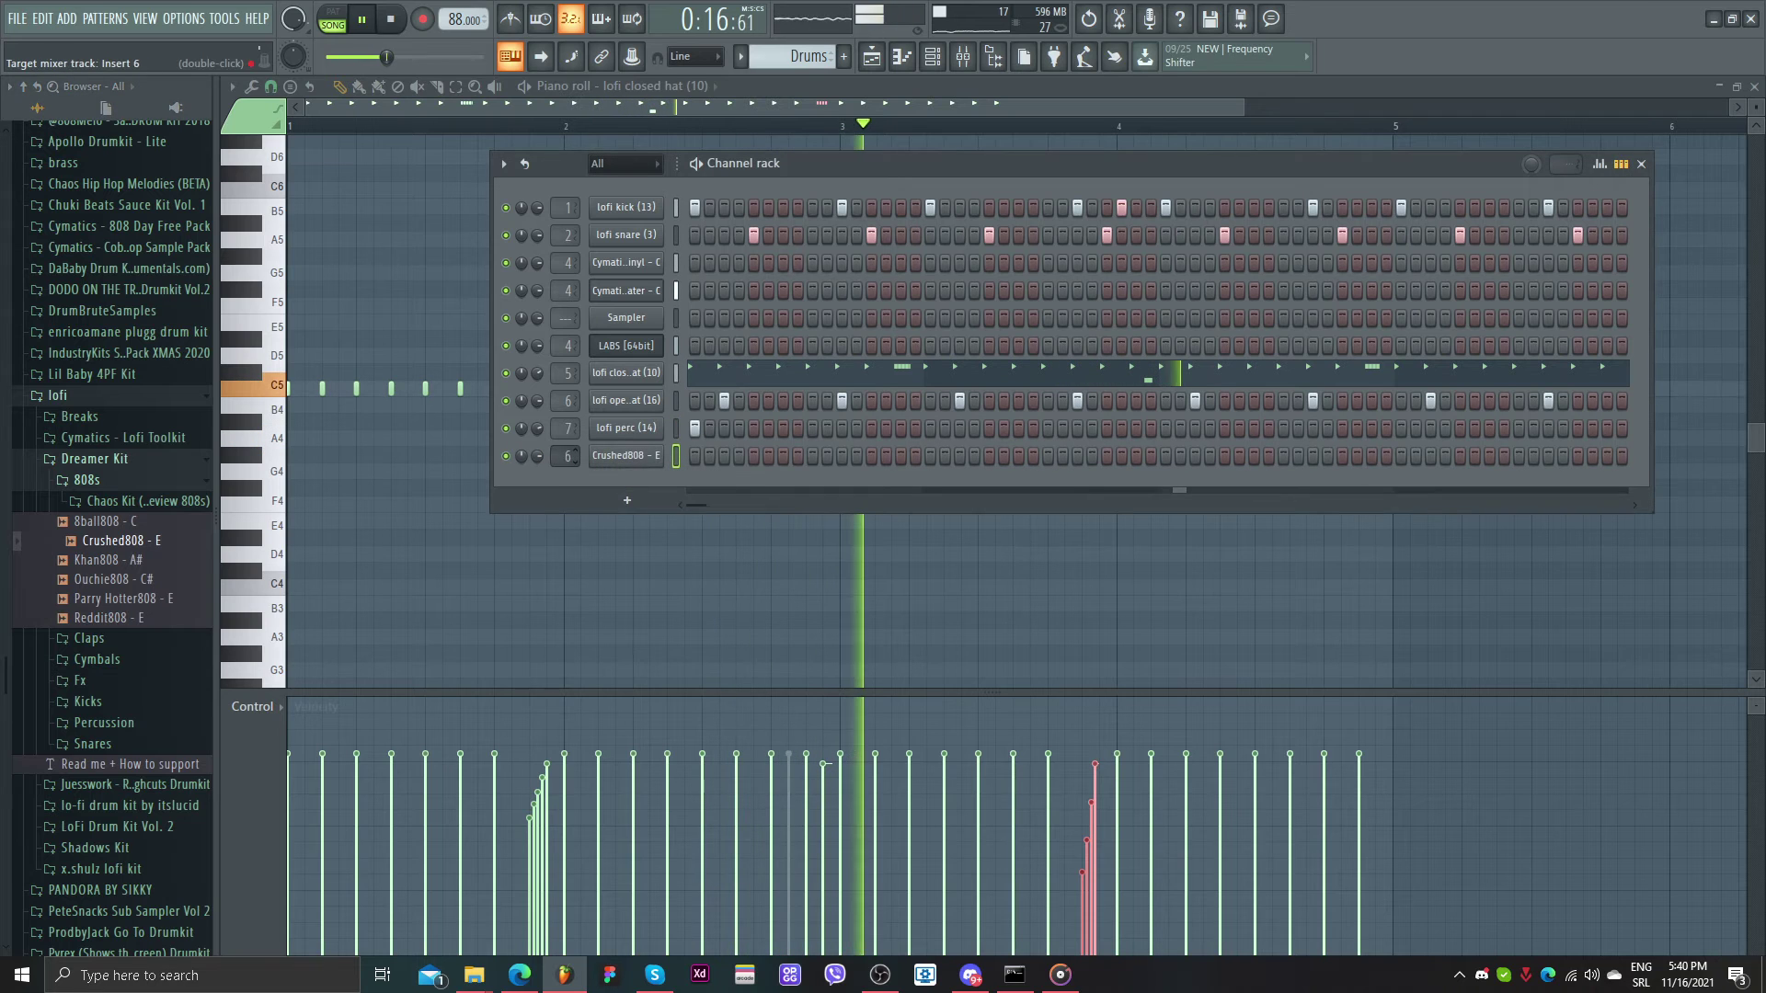
- Route Crushed808 - E to mixer track 8 and inspect its sample waveform in Edison
{"action": "left_click", "coordinate": [634, 460]}
{"action": "right_click", "coordinate": [573, 564]}
{"action": "left_click", "coordinate": [635, 616]}
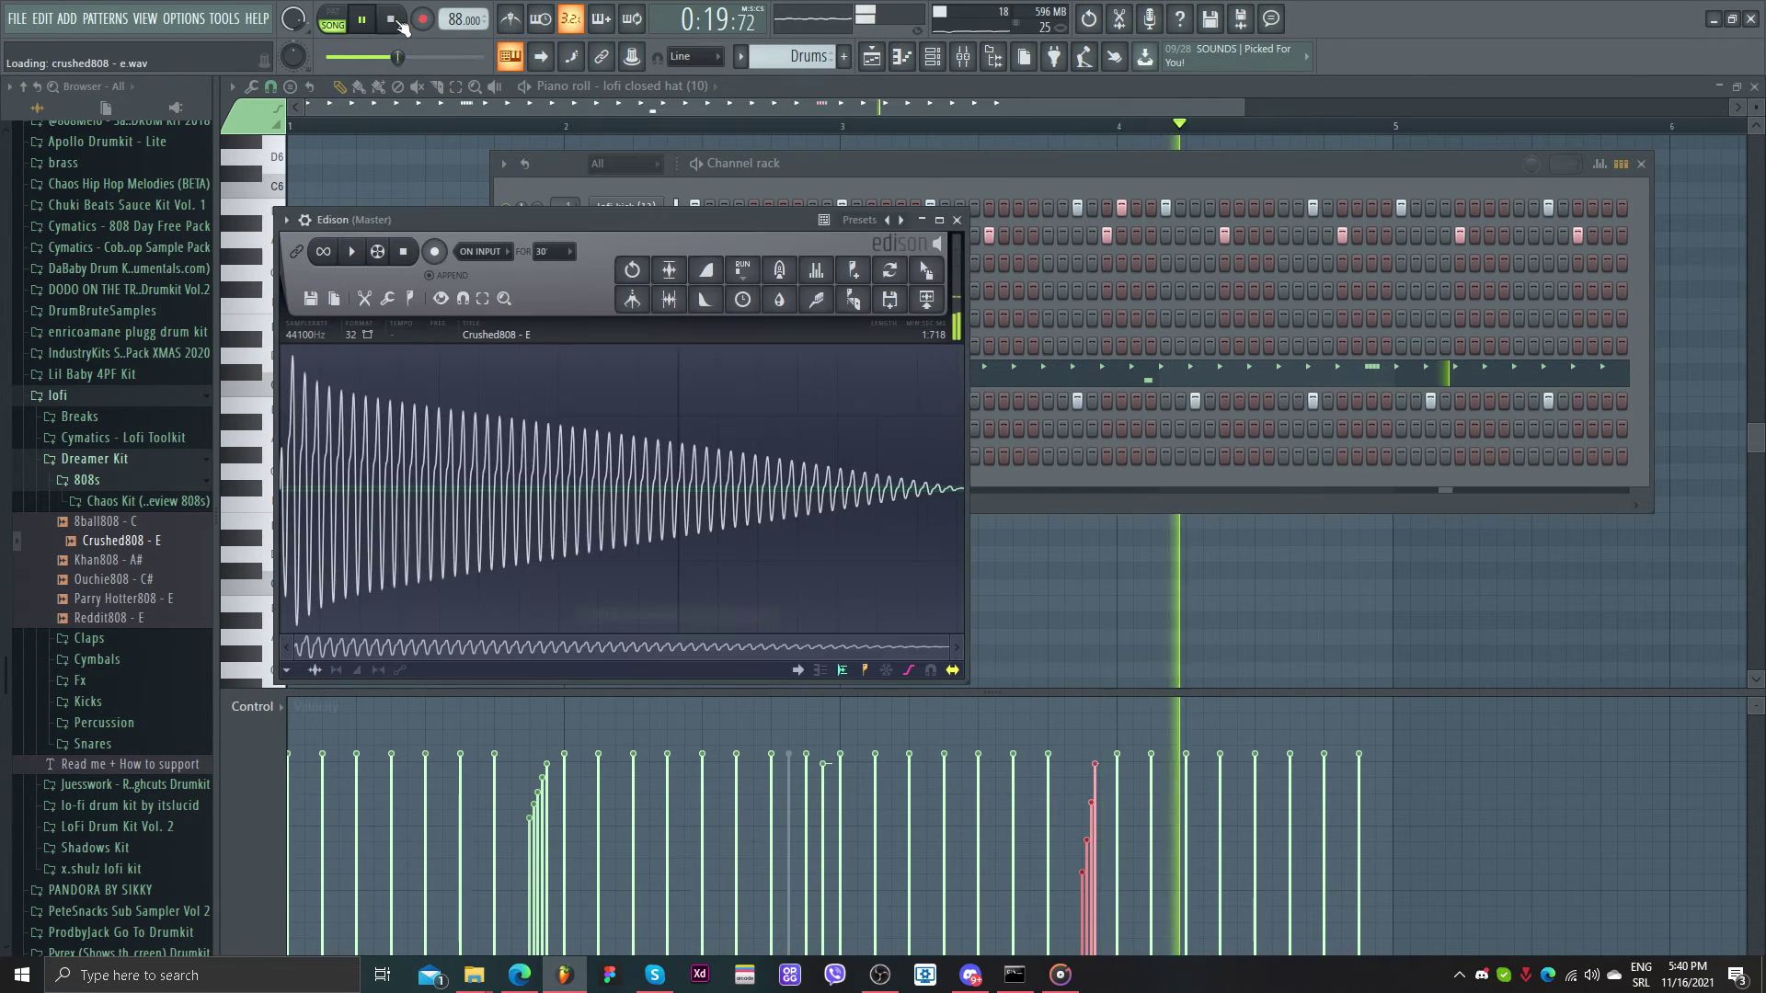
{"action": "left_click", "coordinate": [411, 303]}
{"action": "left_click", "coordinate": [522, 556]}
{"action": "scroll", "coordinate": [537, 421], "scroll_direction": "up", "scroll_amount": 1}
{"action": "scroll", "coordinate": [537, 420], "scroll_direction": "up", "scroll_amount": 2}
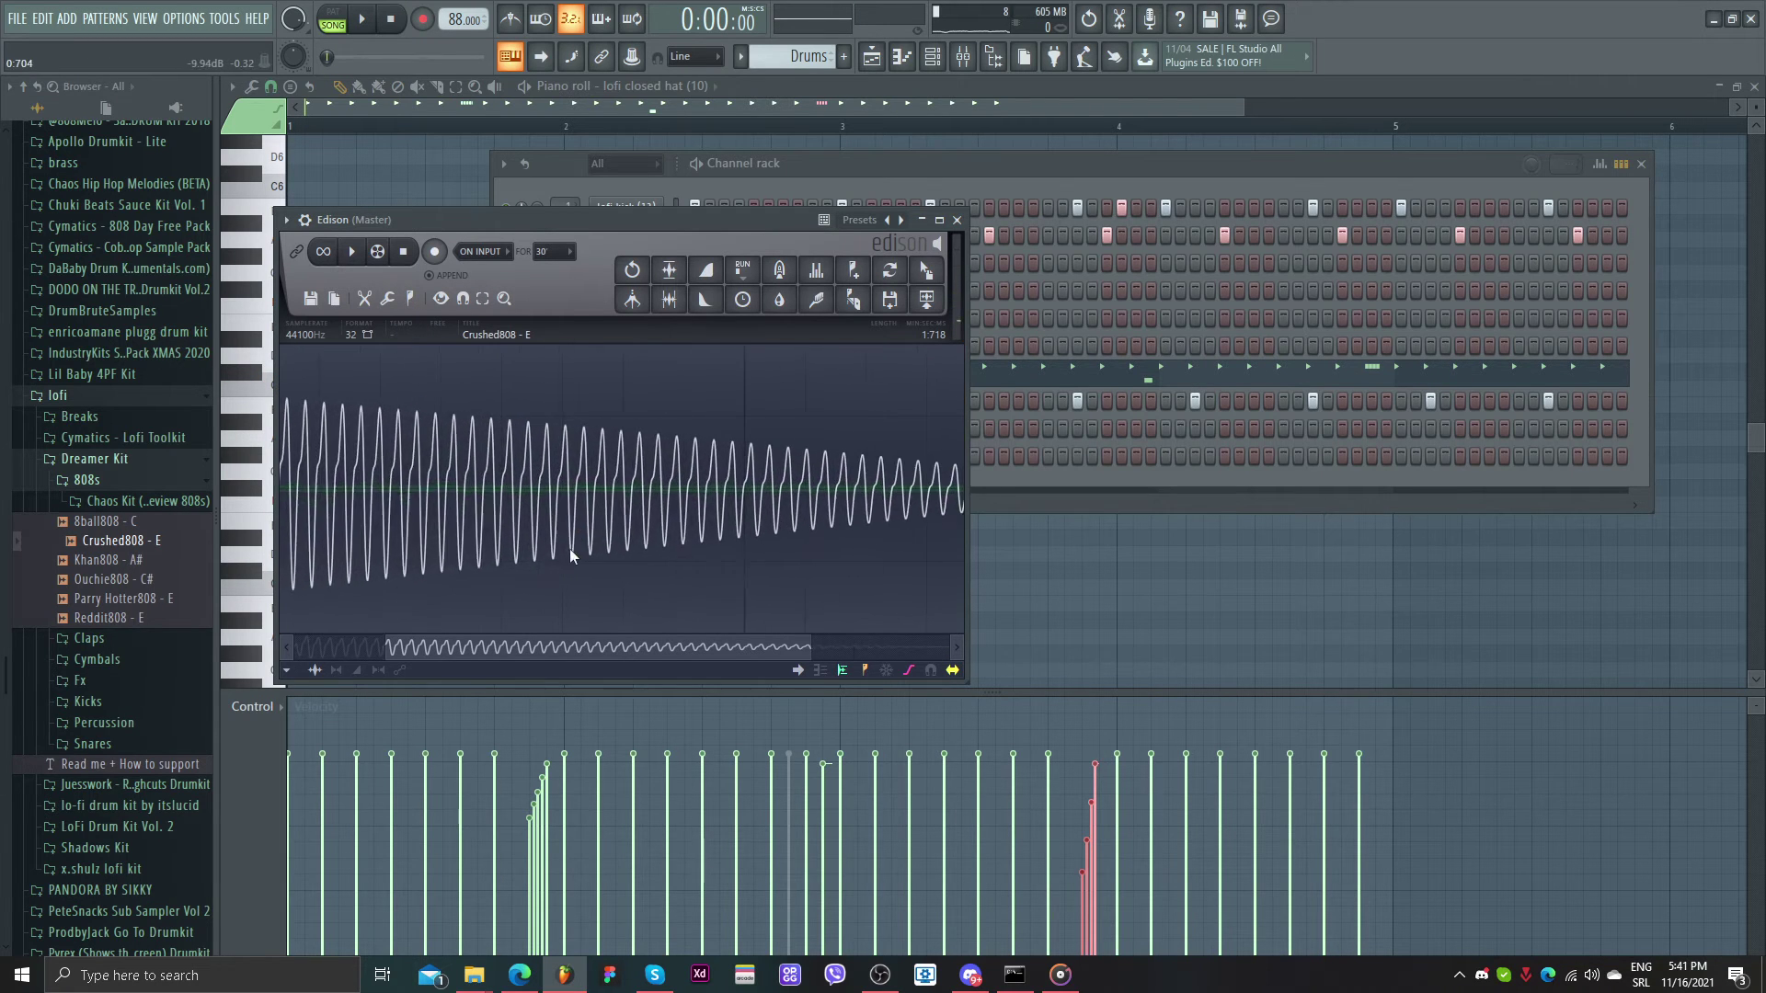
{"action": "left_click_drag", "start_coordinate": [609, 652], "coordinate": [479, 651]}
{"action": "left_click", "coordinate": [956, 220]}
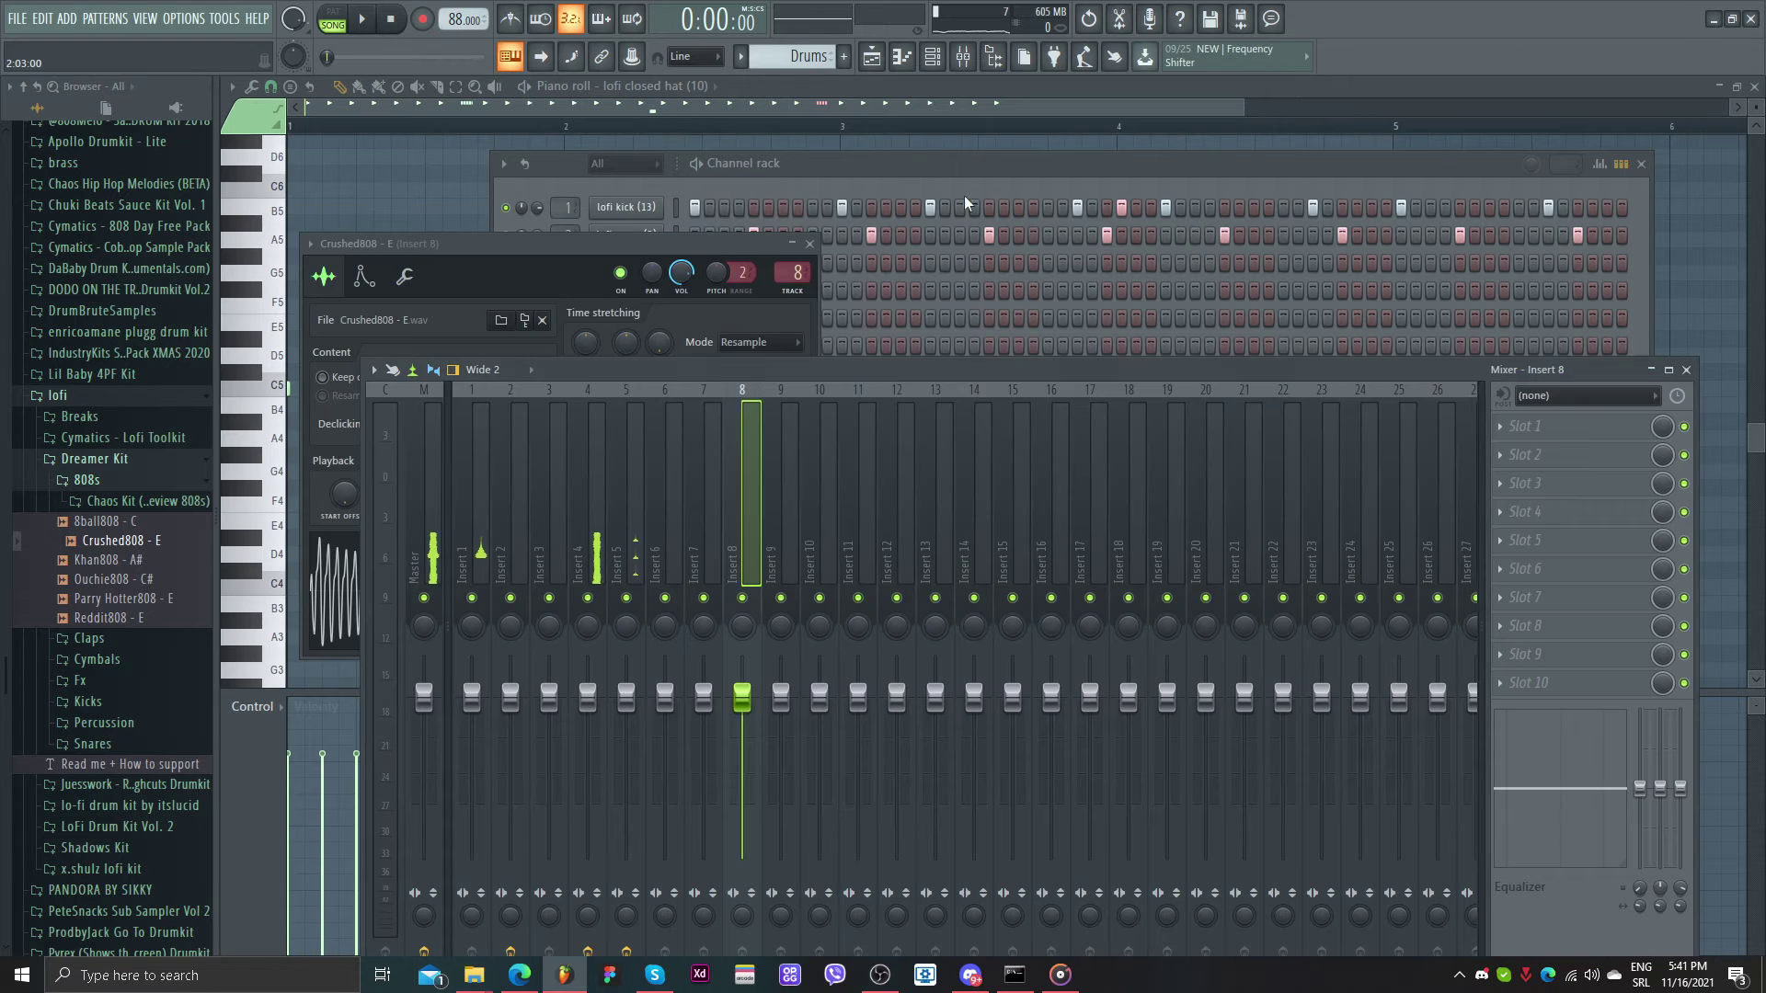
- In the Crushed808 - E piano roll, draw a 12-step G#4 note at bar 1 and a 12-step G4 note at bar 2
{"action": "left_click", "coordinate": [969, 192]}
{"action": "right_click", "coordinate": [647, 457]}
{"action": "left_click", "coordinate": [725, 577]}
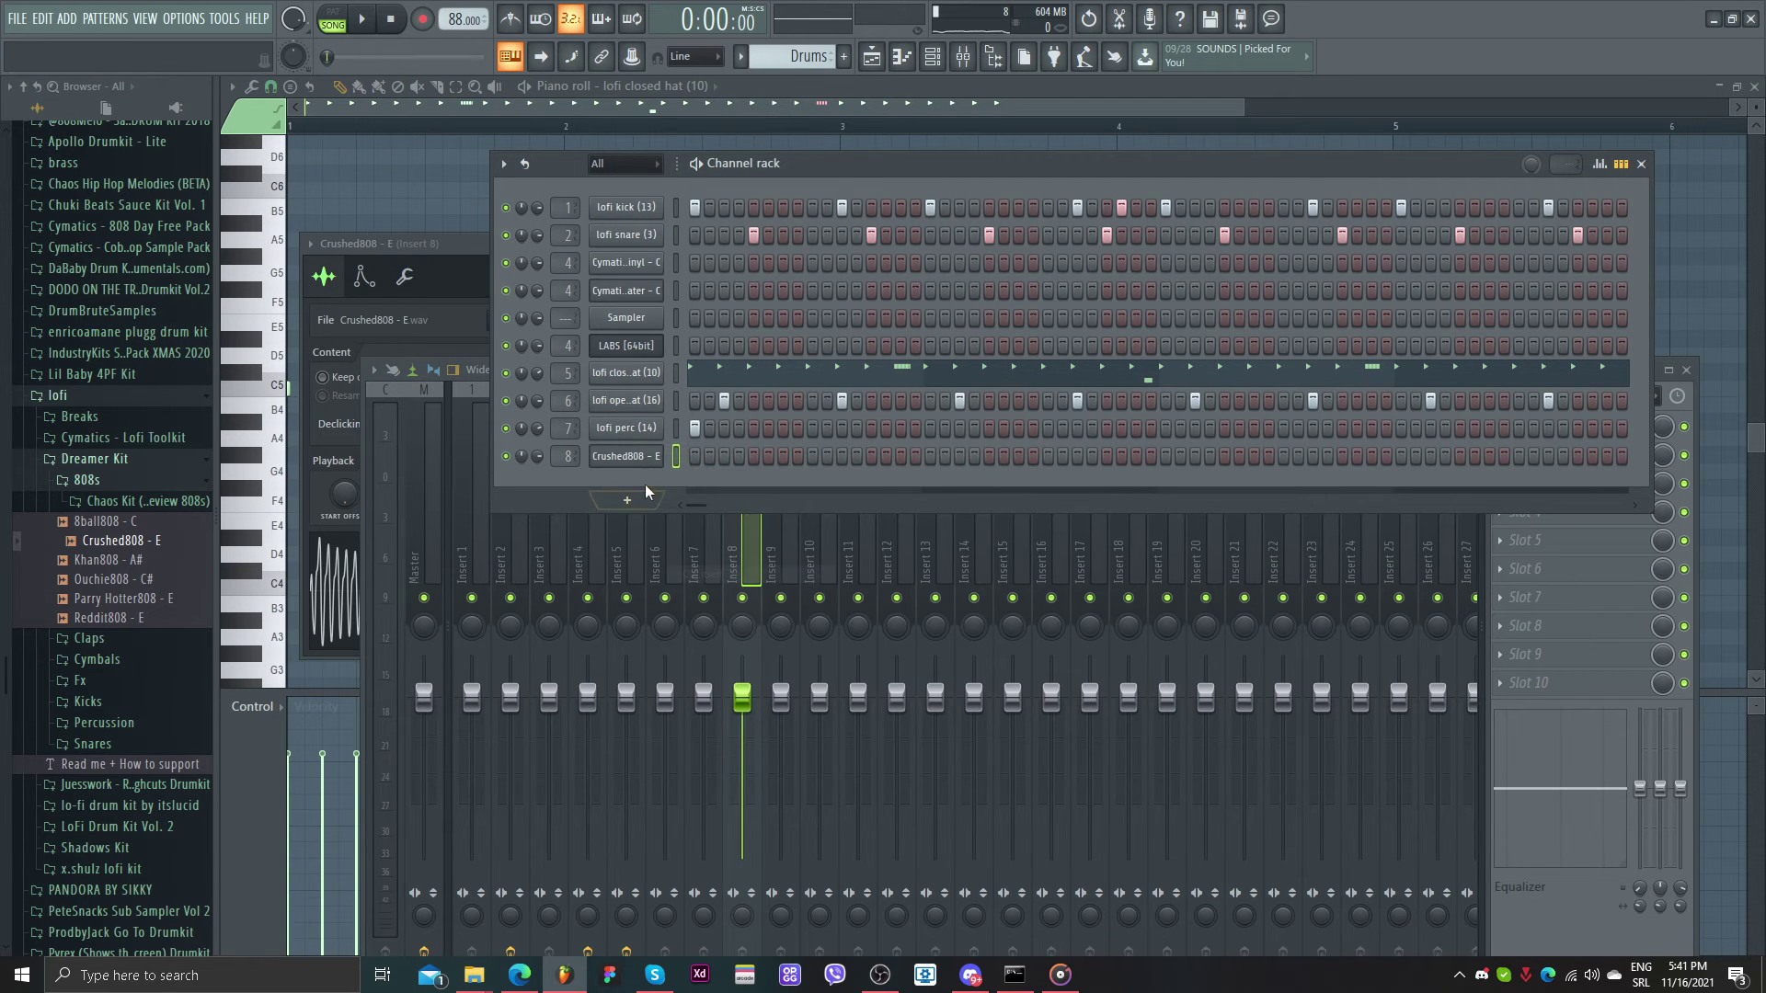
{"action": "right_click", "coordinate": [646, 462]}
{"action": "left_click", "coordinate": [690, 458]}
{"action": "scroll", "coordinate": [429, 429], "scroll_direction": "down", "scroll_amount": 2}
{"action": "scroll", "coordinate": [423, 430], "scroll_direction": "up", "scroll_amount": 2}
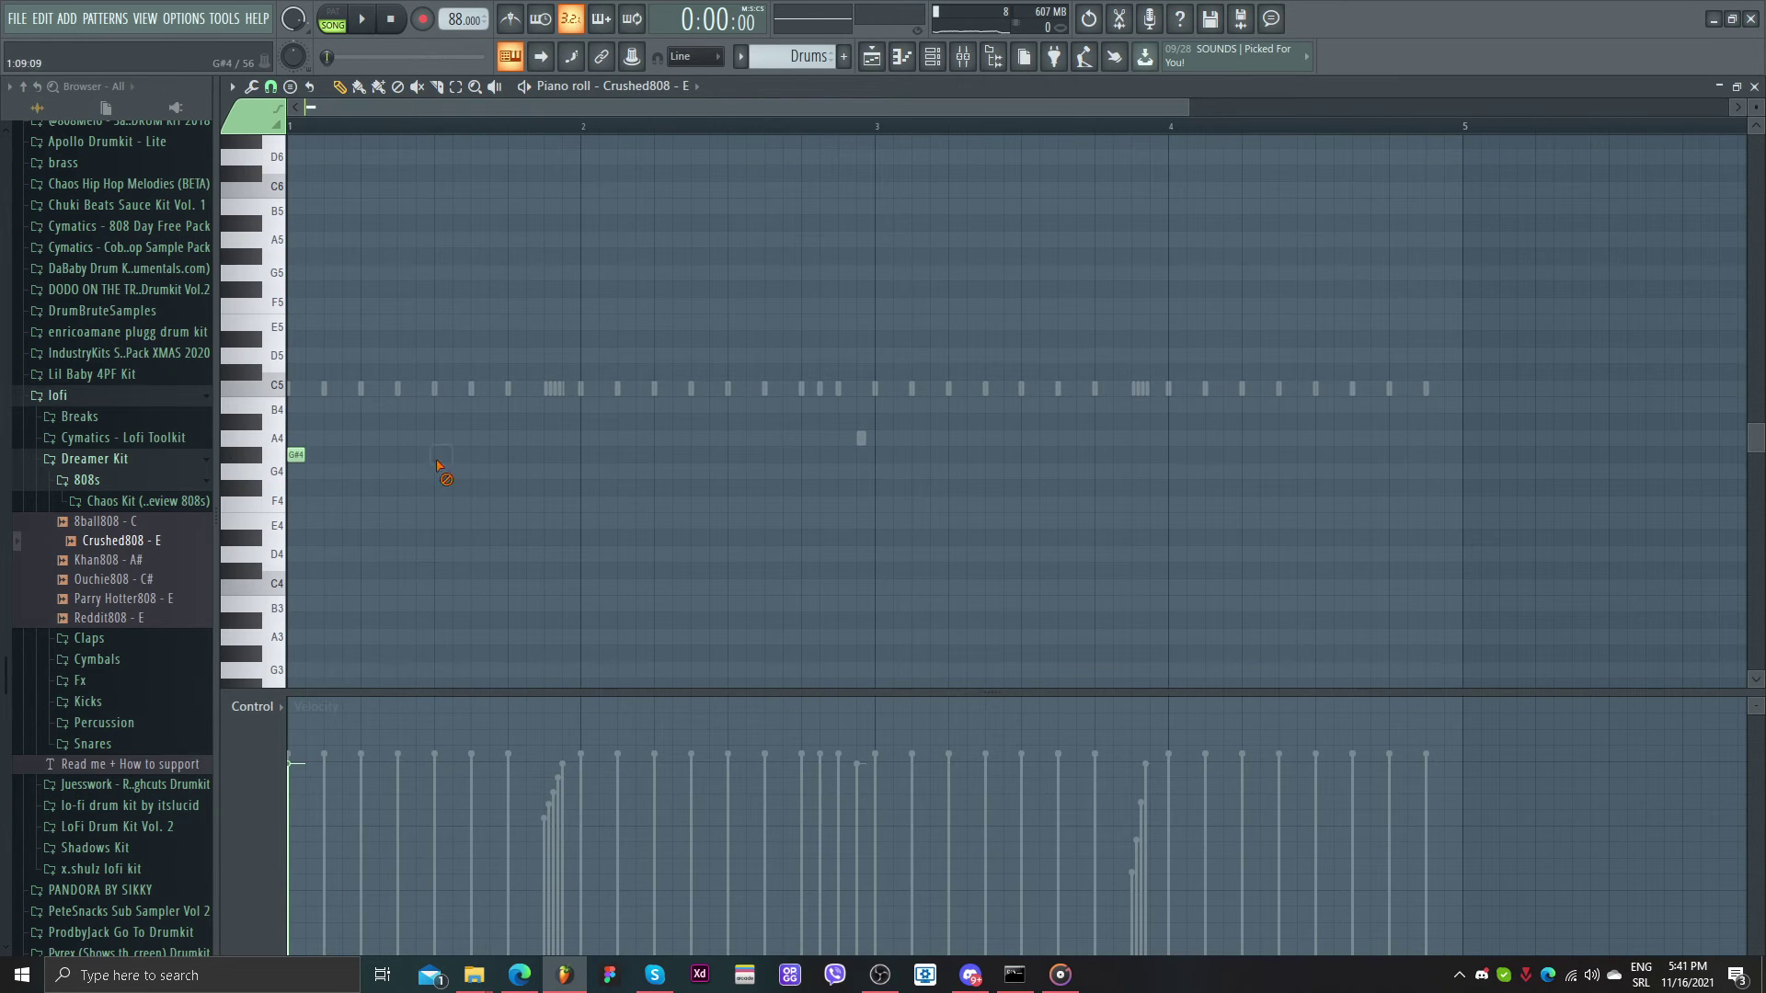
{"action": "key", "text": "space"}
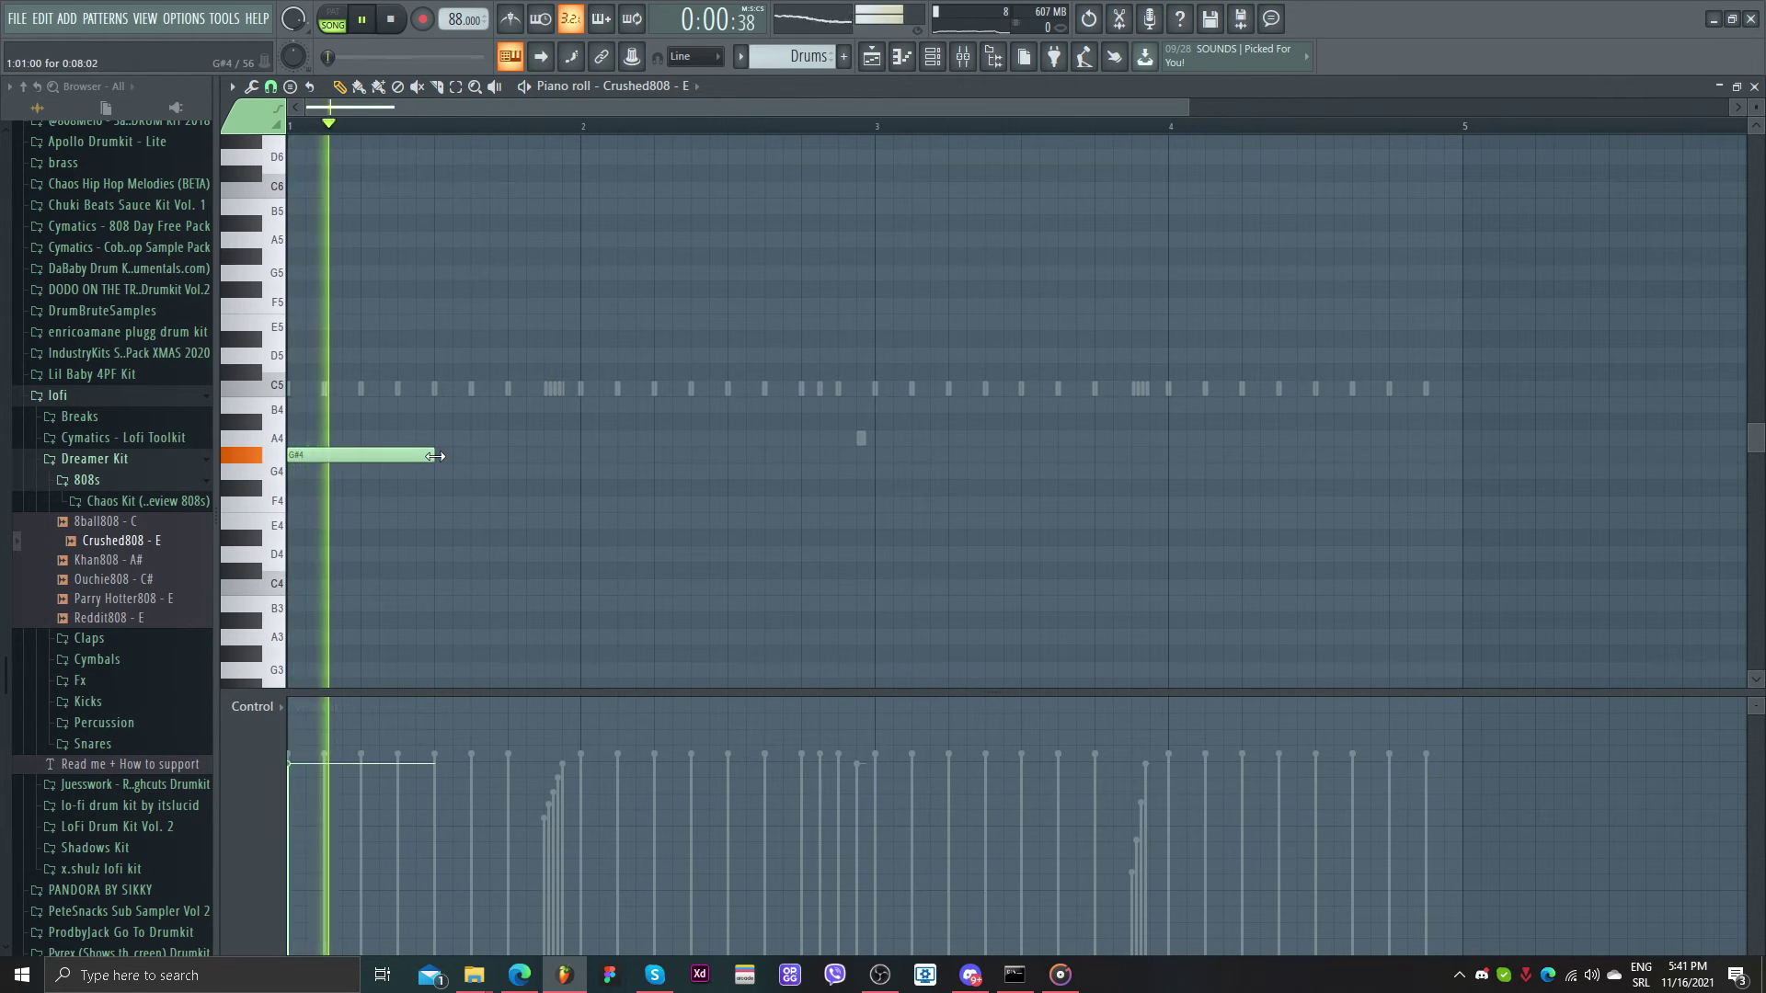
{"action": "left_click_drag", "start_coordinate": [434, 456], "coordinate": [507, 456]}
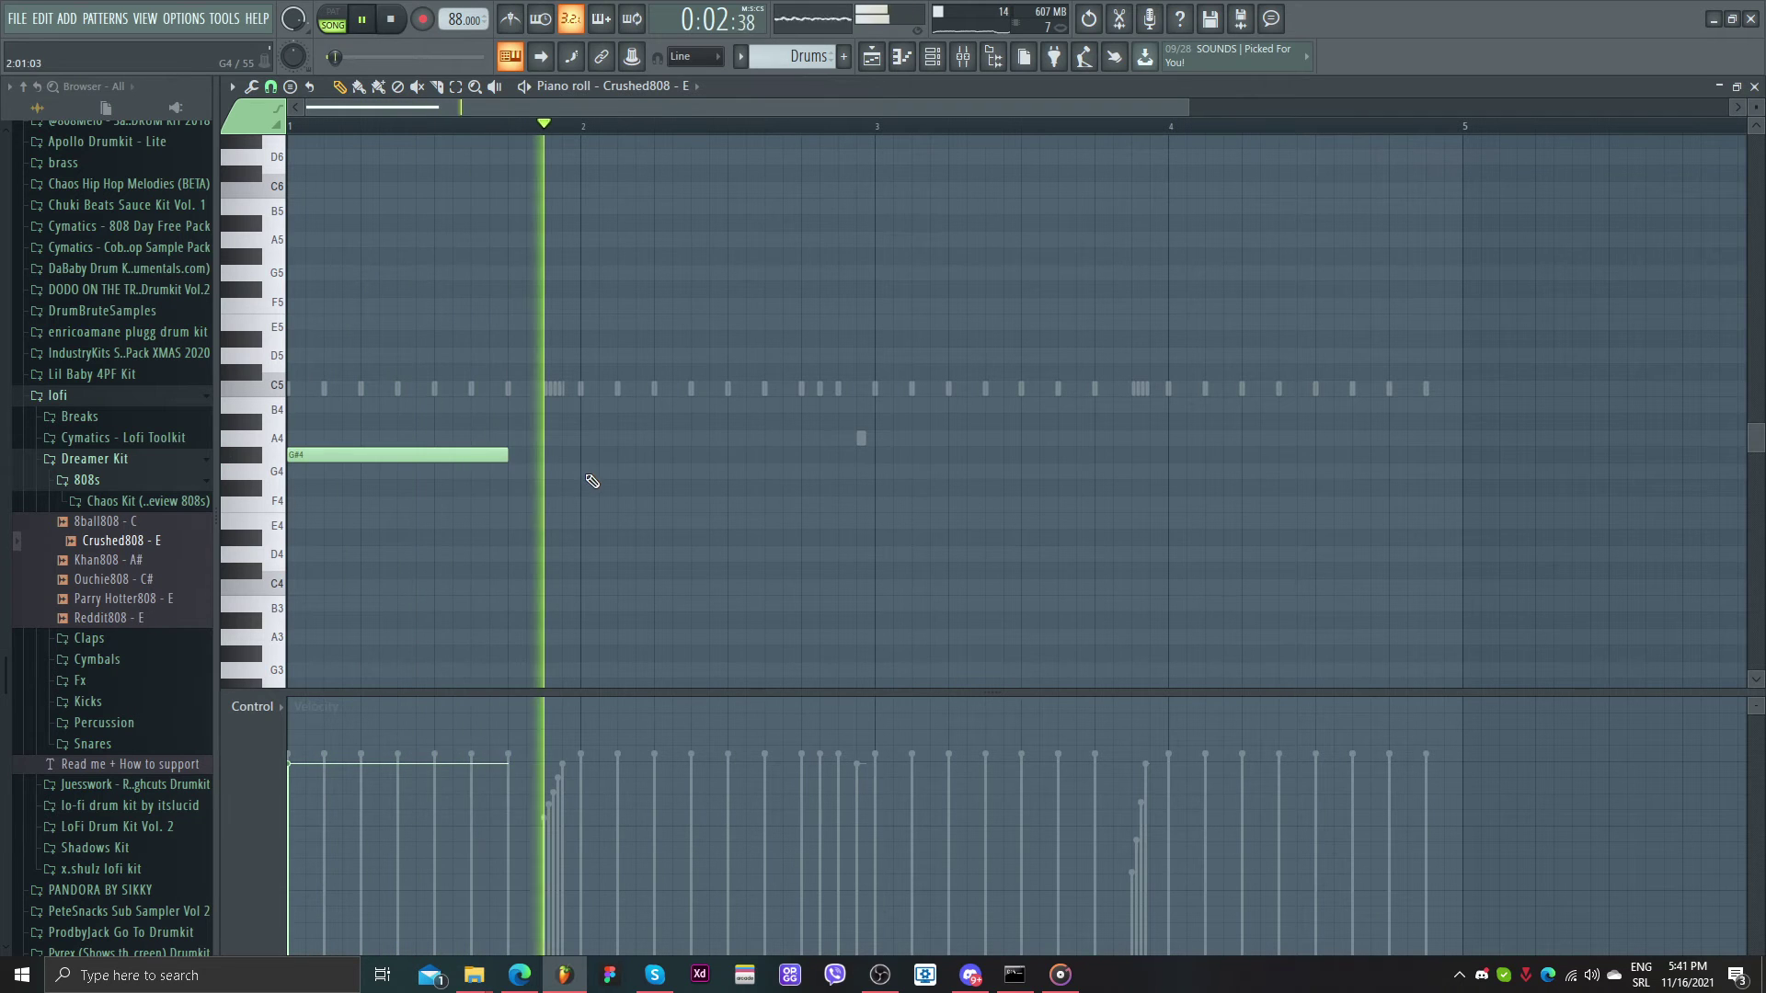
{"action": "left_click", "coordinate": [590, 475]}
{"action": "scroll", "coordinate": [614, 473], "scroll_direction": "down", "scroll_amount": 1}
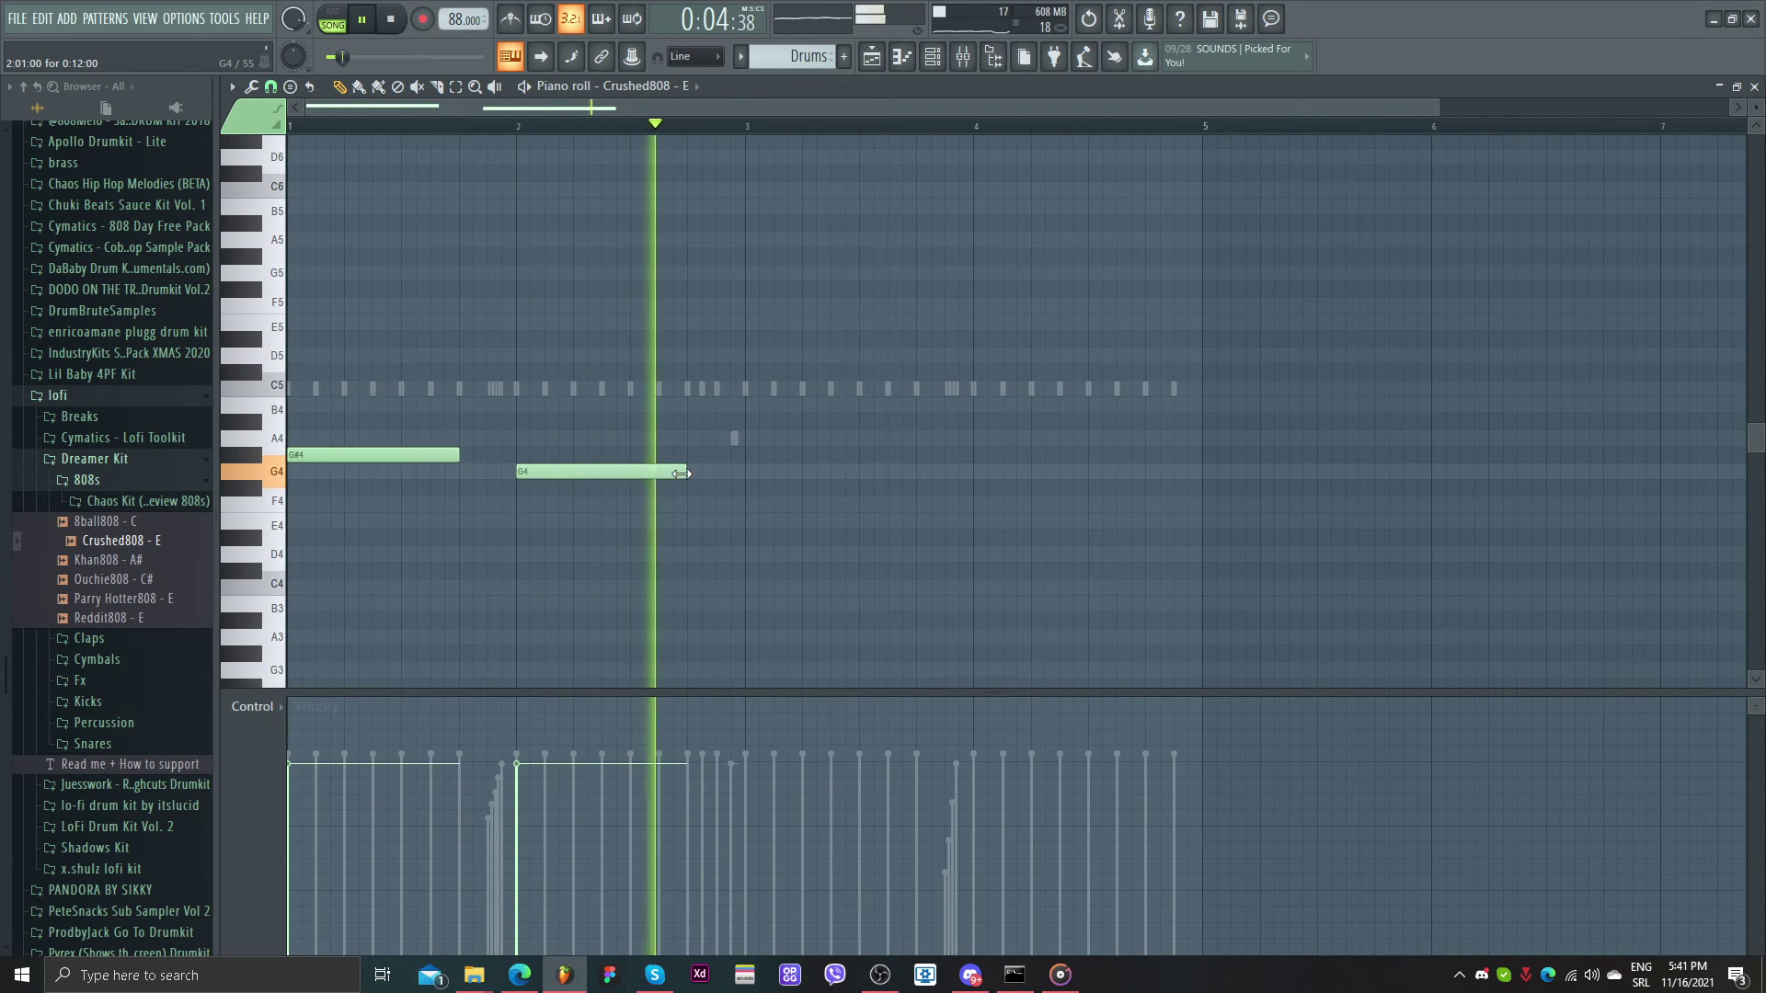
- Duplicate the G#4 and G4 bass notes to the starts of bars 3 and 4 and play the pattern
{"action": "key", "text": "ctrl+a"}
{"action": "key", "text": "space"}
{"action": "left_click_drag", "start_coordinate": [316, 457], "coordinate": [797, 459]}
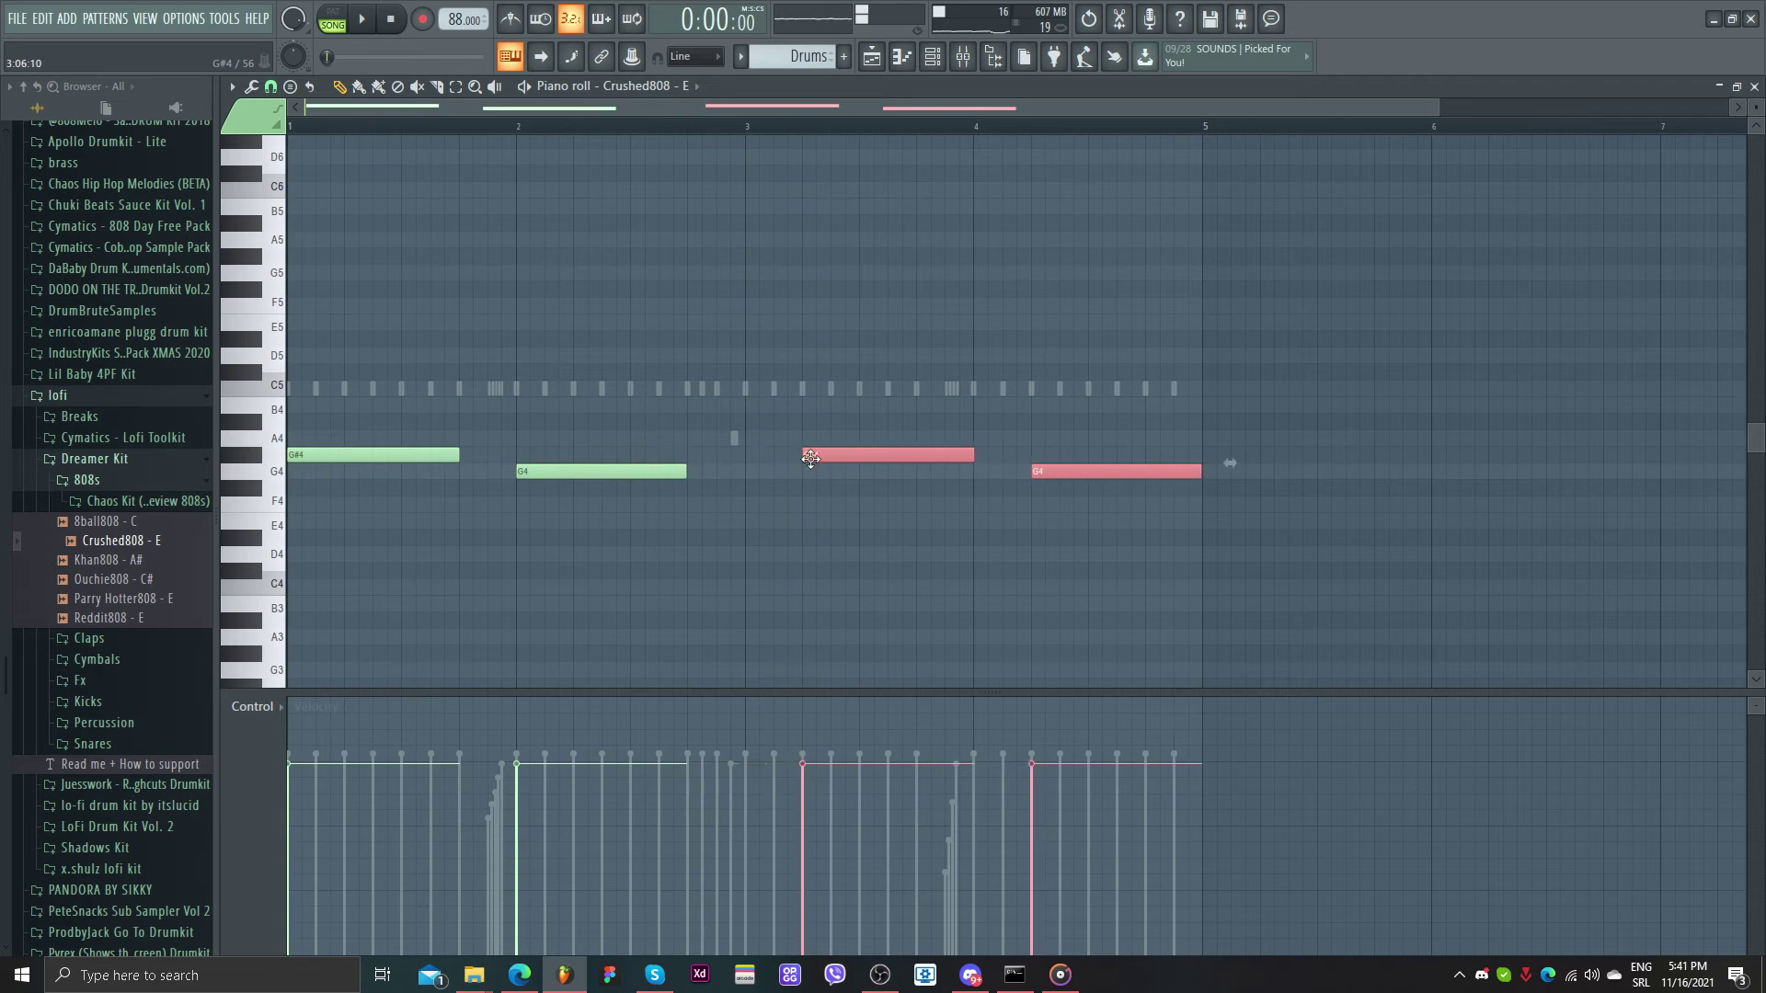
{"action": "left_click", "coordinate": [544, 398]}
{"action": "key", "text": "space"}
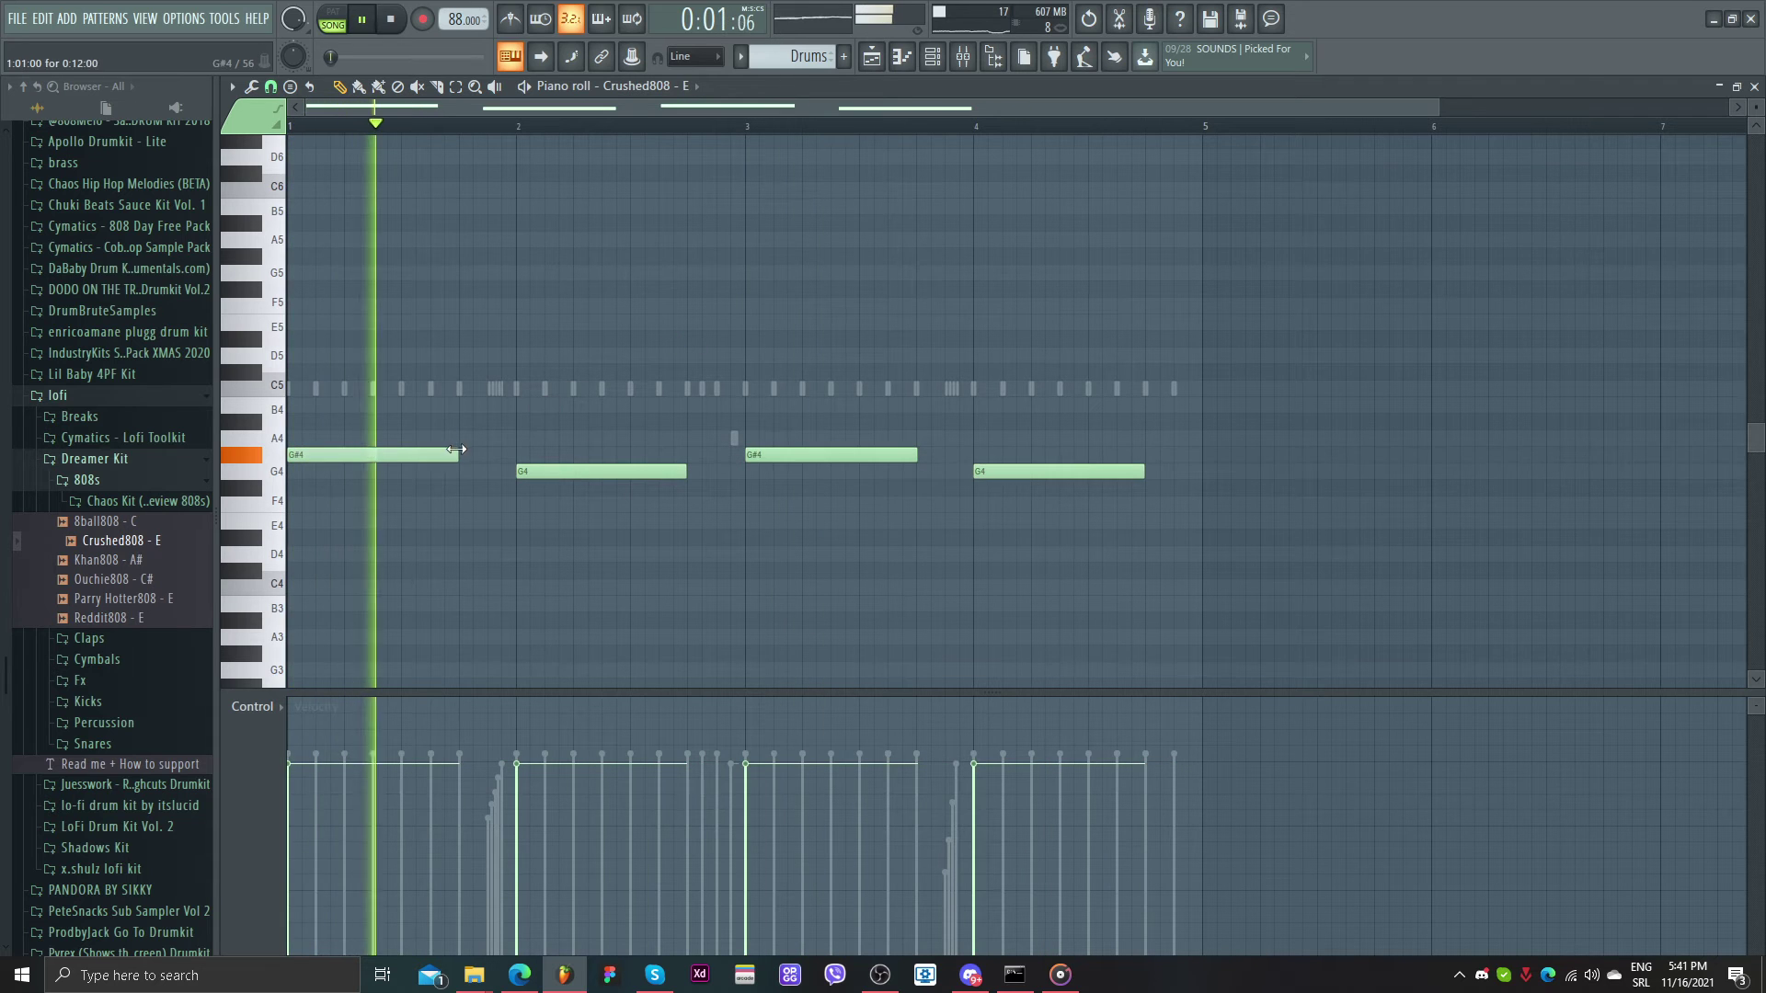
- Add a four-step B4 note on the last beat of bar 1 and another on the last beat of bar 3
{"action": "left_click", "coordinate": [461, 406]}
{"action": "left_click_drag", "start_coordinate": [622, 406], "coordinate": [524, 415]}
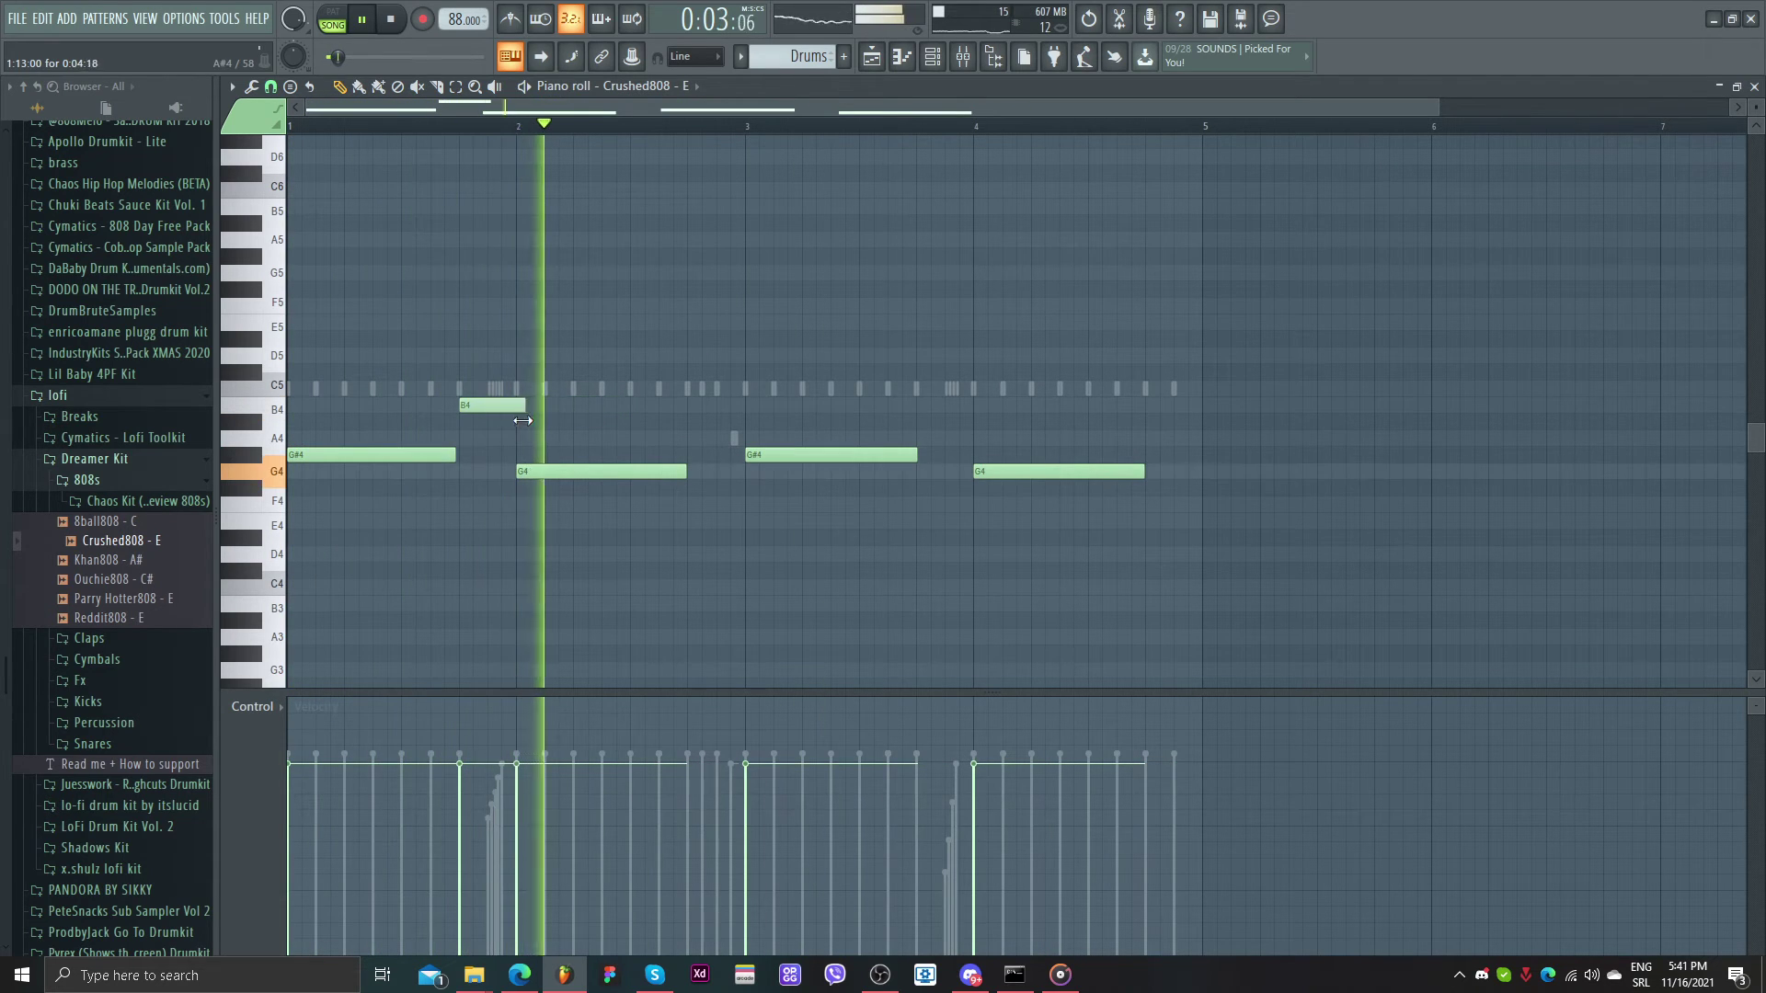
{"action": "left_click_drag", "start_coordinate": [884, 406], "coordinate": [946, 405]}
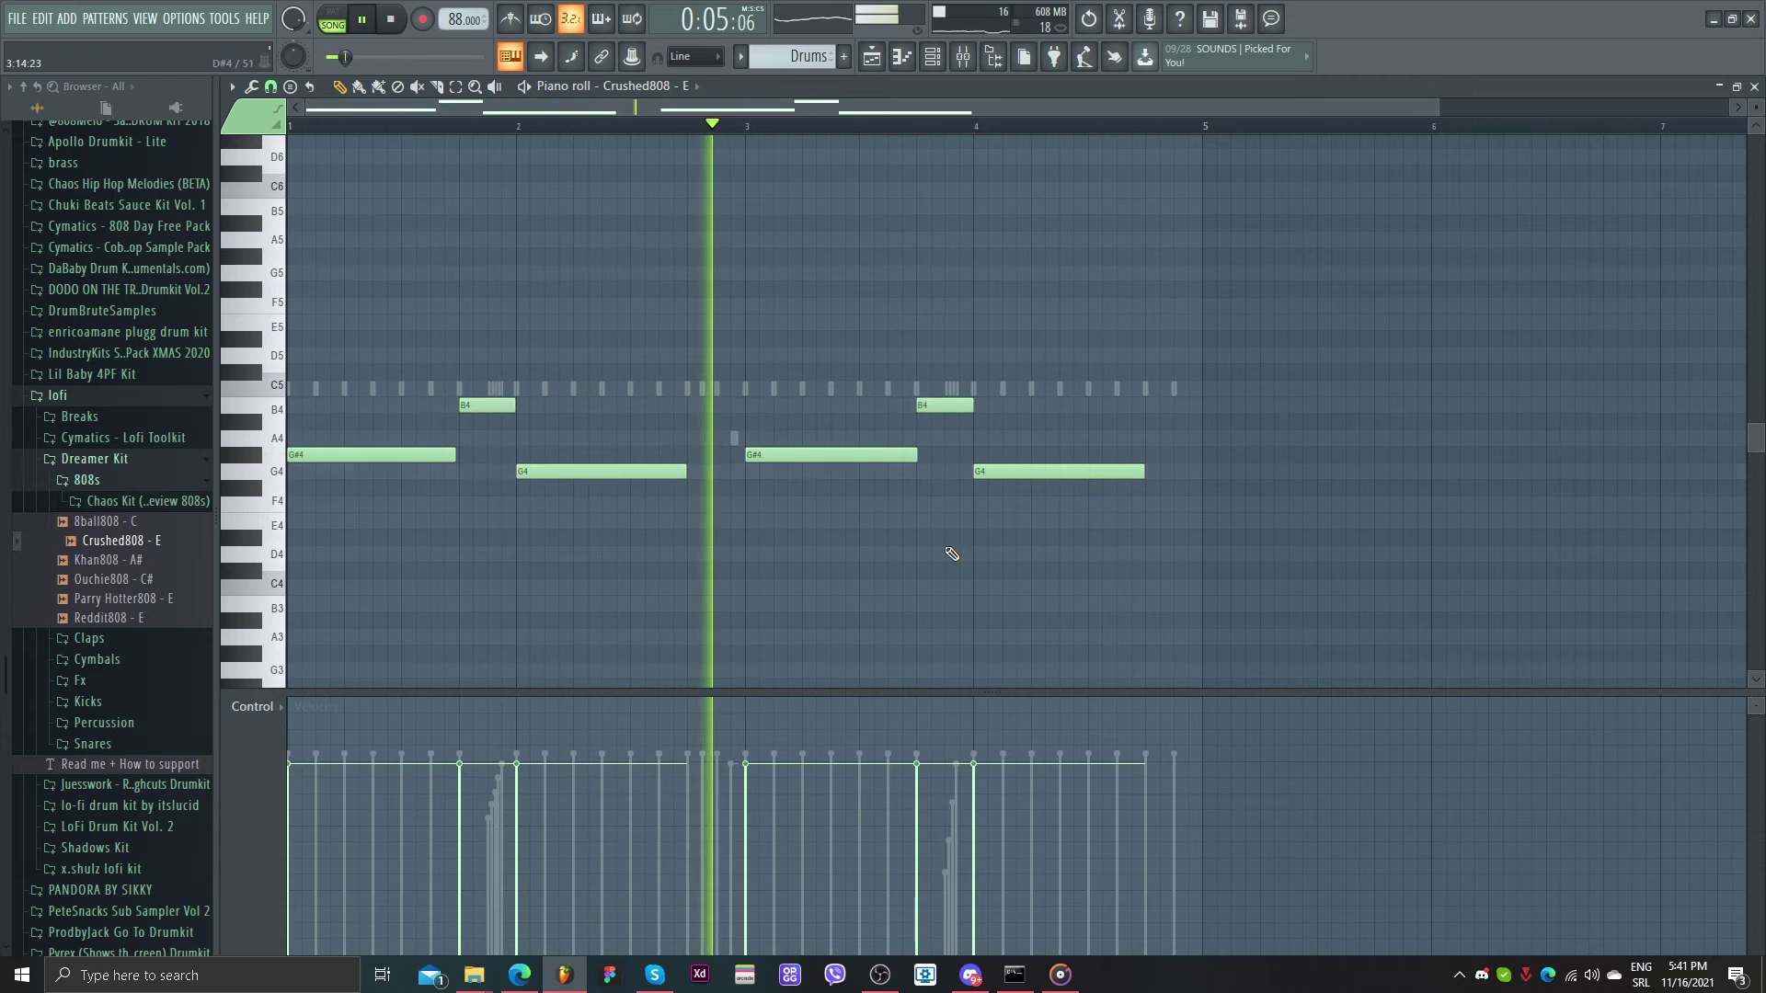
{"action": "scroll", "coordinate": [942, 557], "scroll_direction": "down", "scroll_amount": 1}
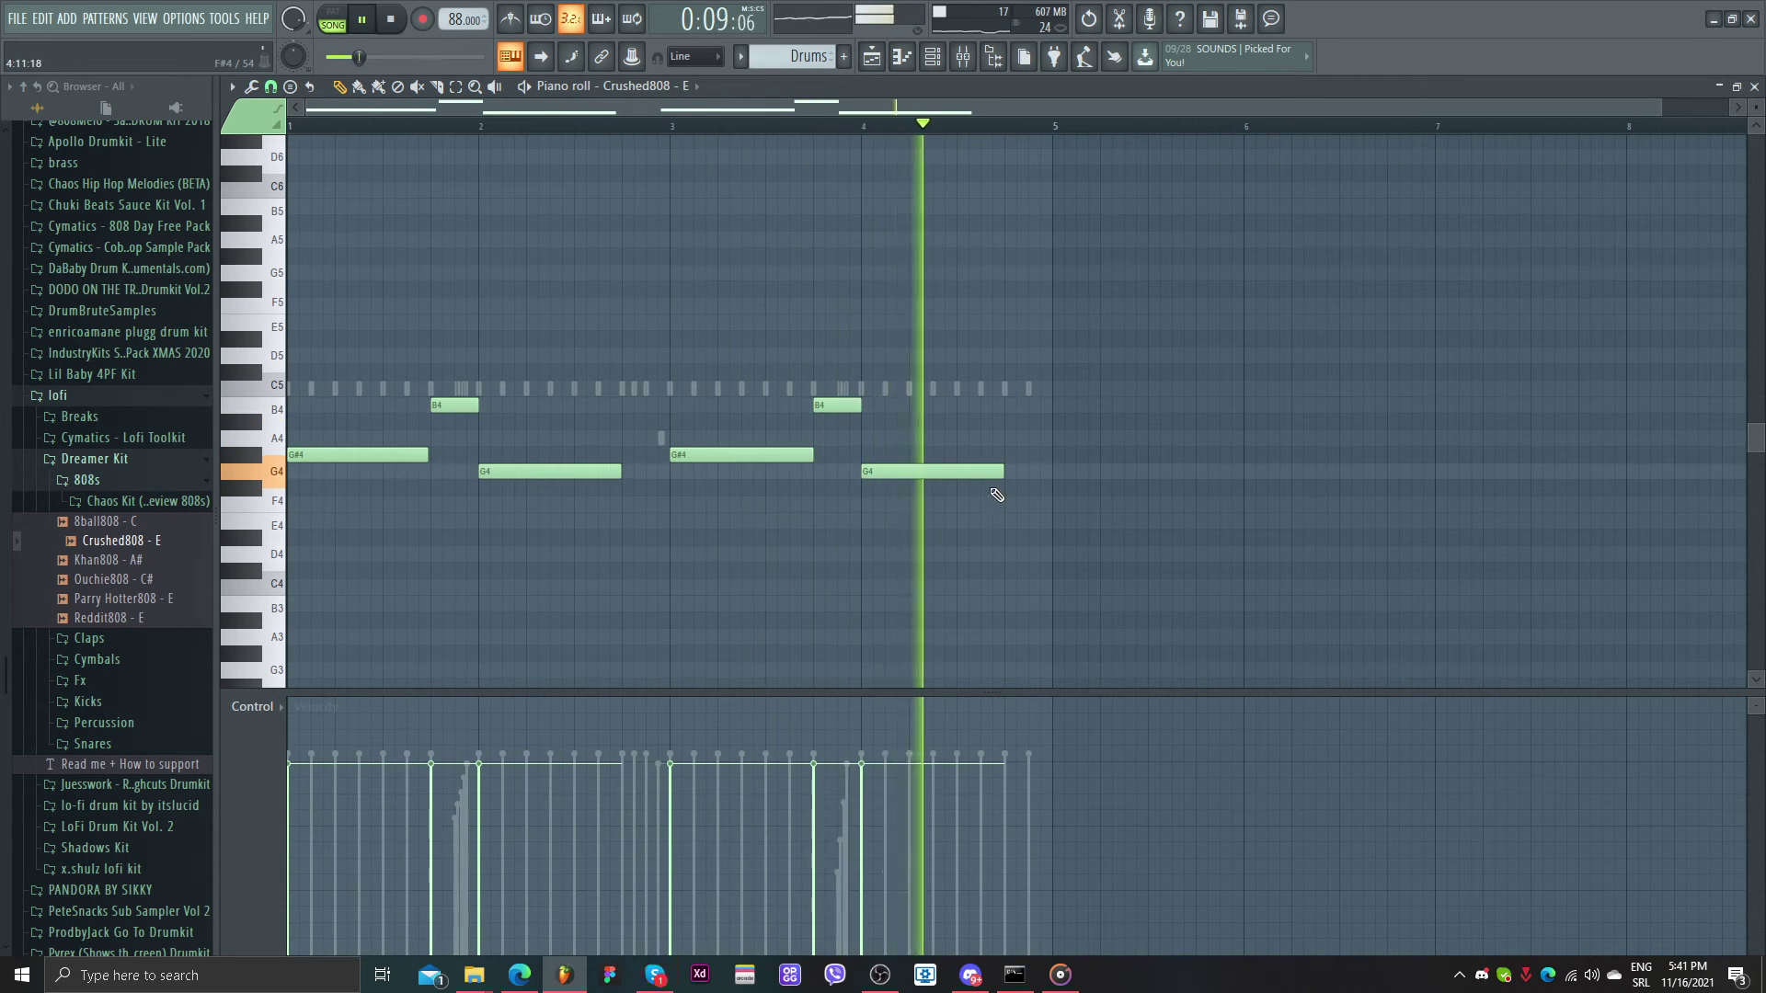
- Show the Channel rack, collapse the Dreamer Kit and lofi folders in the browser, and stop playback
{"action": "left_click", "coordinate": [932, 56]}
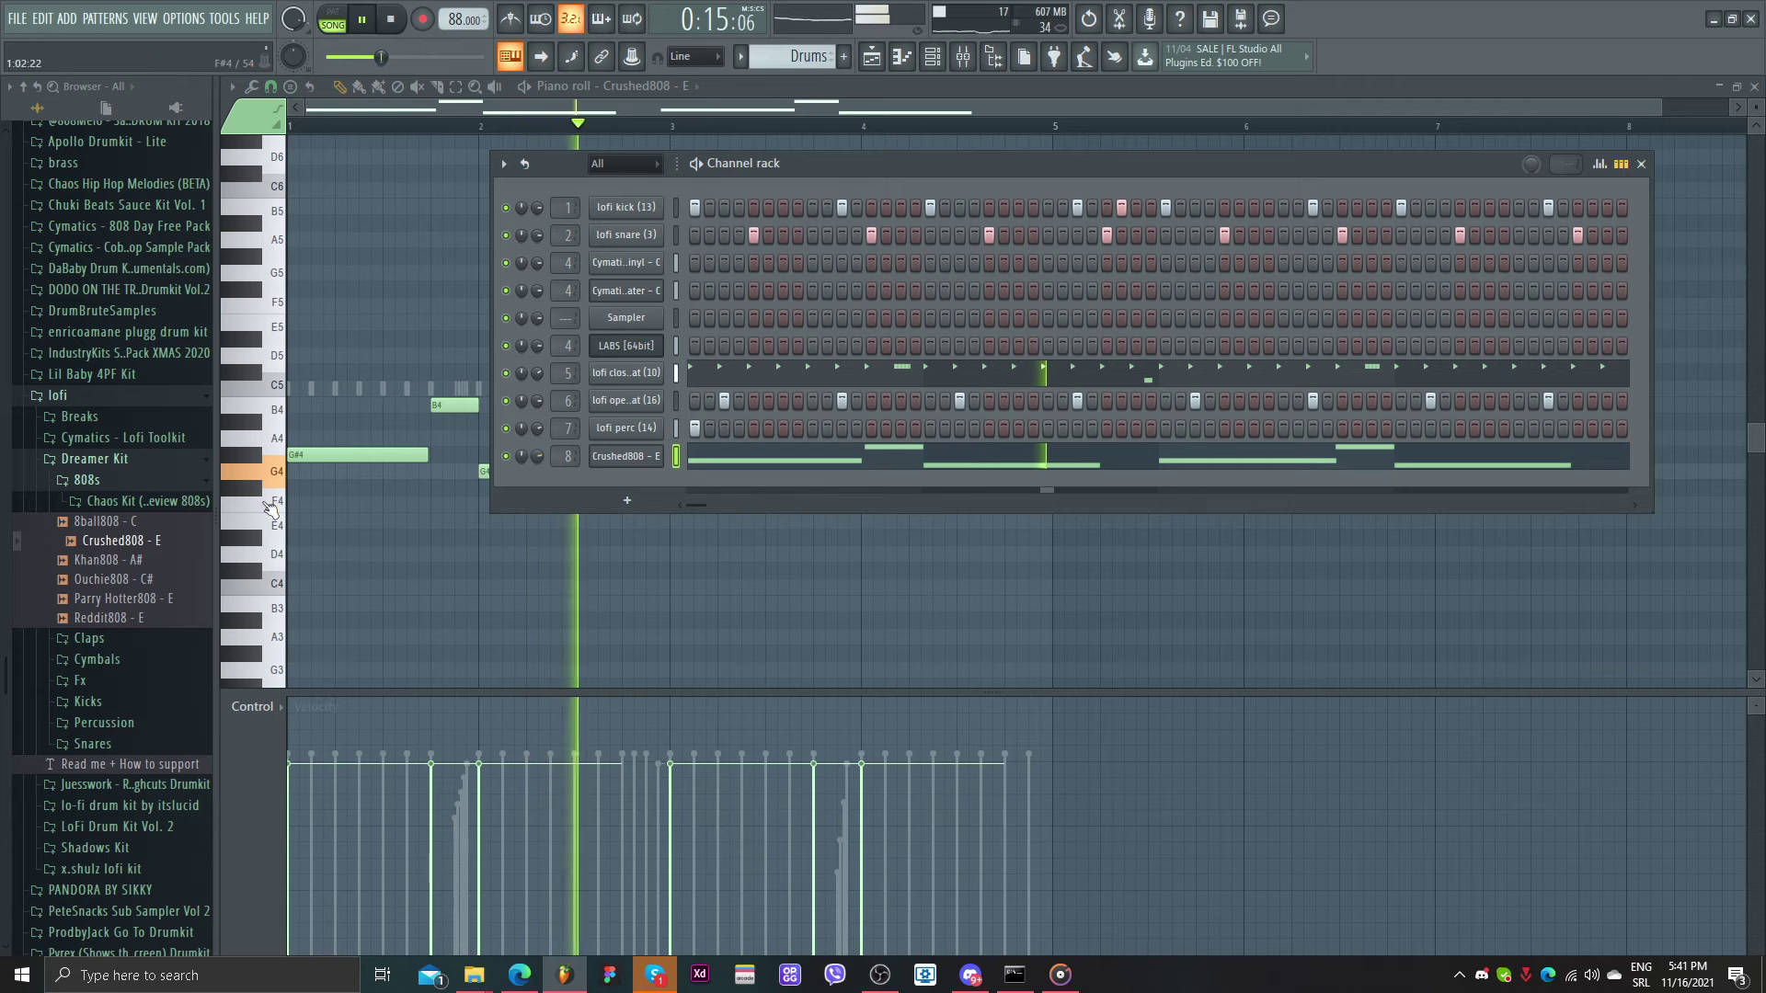
{"action": "left_click", "coordinate": [126, 460]}
{"action": "left_click", "coordinate": [133, 397]}
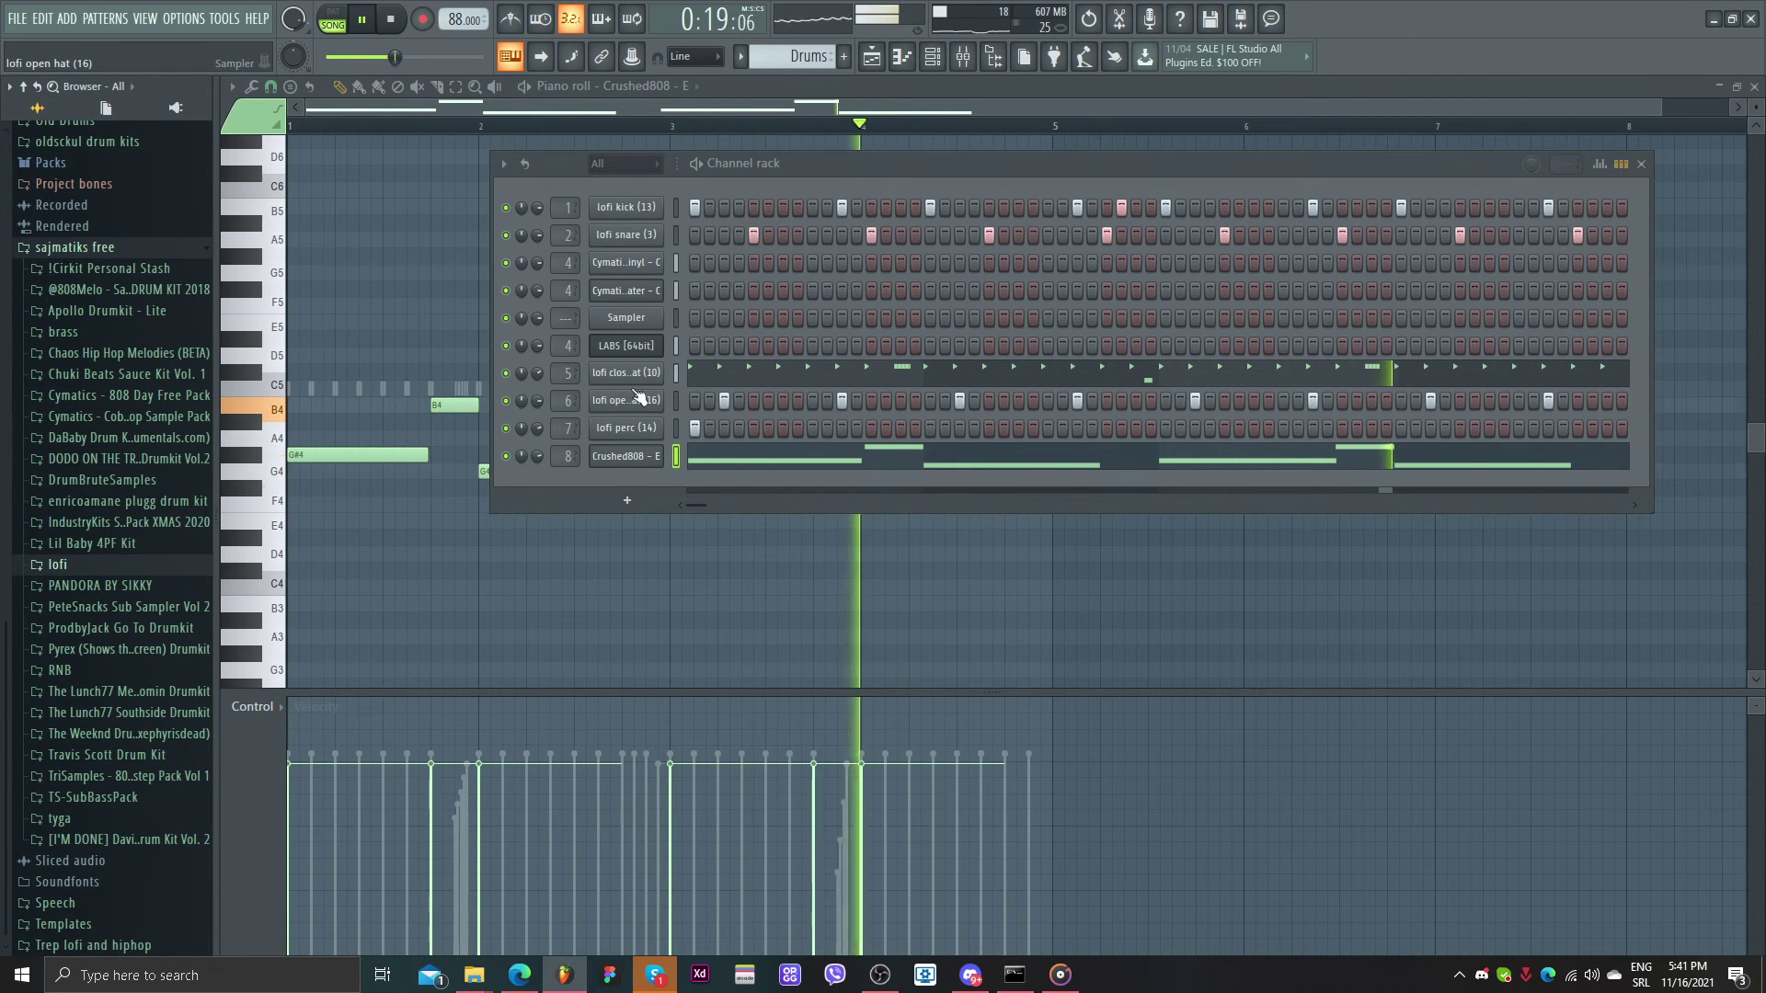
{"action": "key", "text": "space"}
- Load Maximus into slot 2 of the Master mixer track and apply its Lo fi preset
{"action": "left_click", "coordinate": [962, 58]}
{"action": "left_click", "coordinate": [433, 412]}
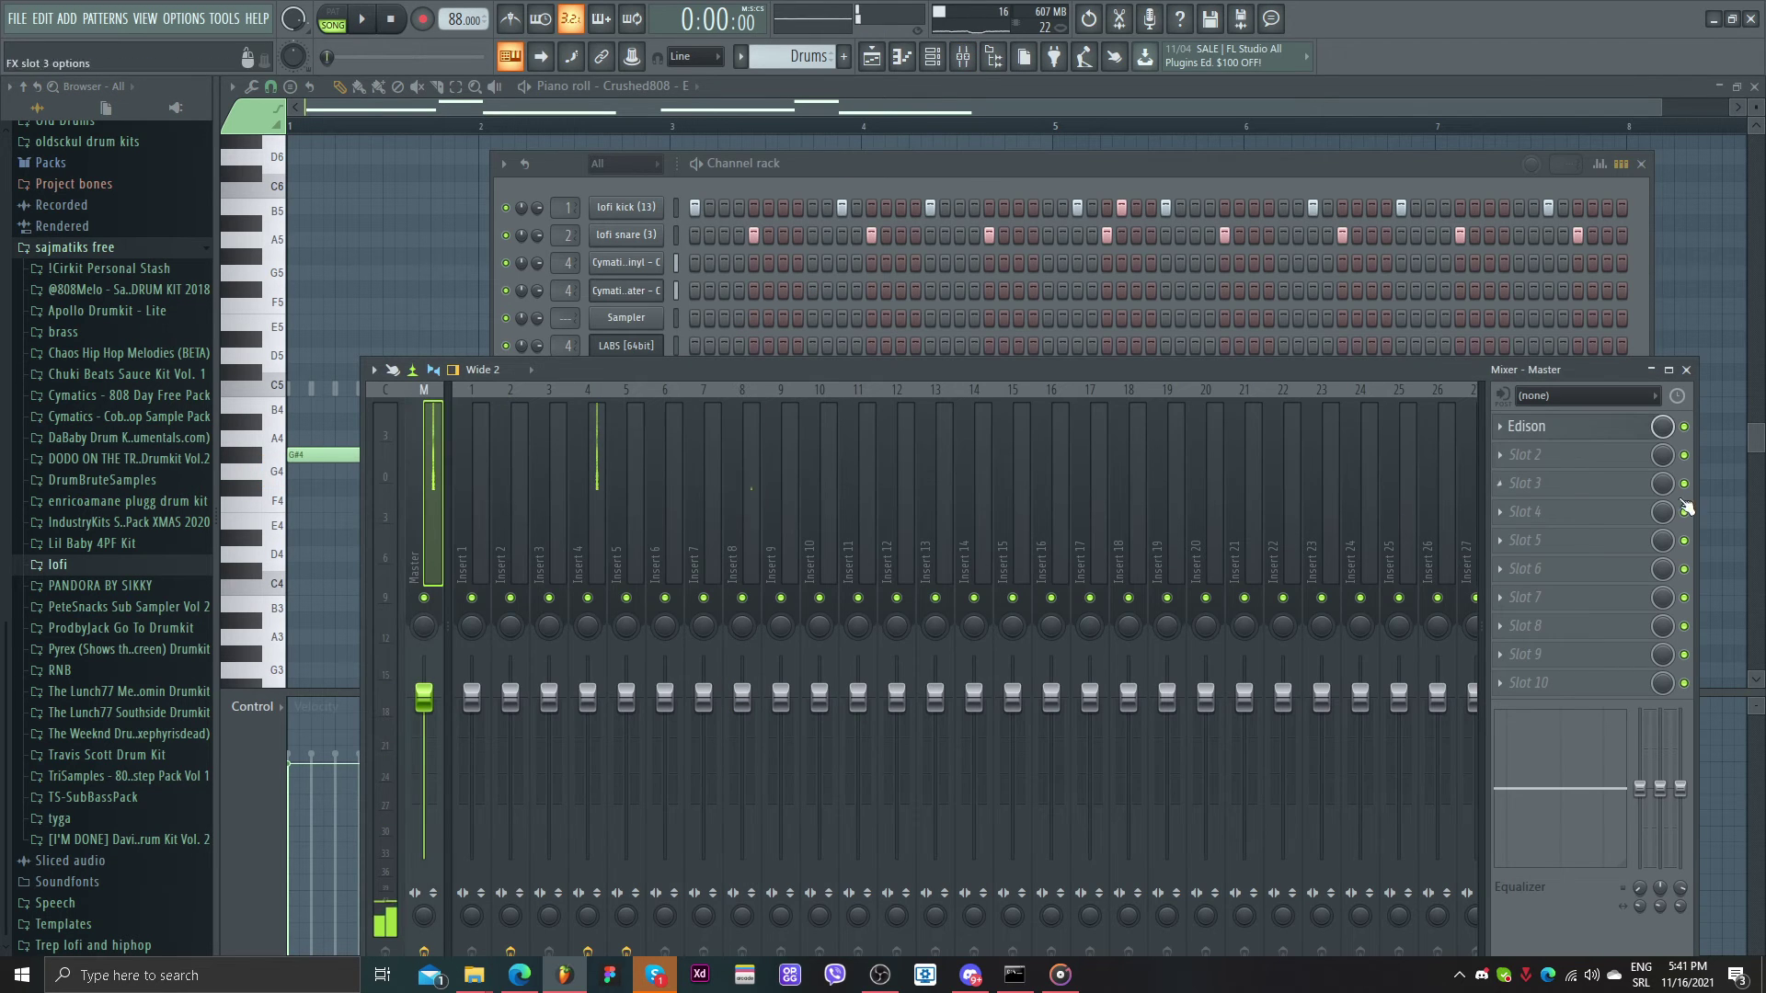
{"action": "left_click", "coordinate": [1523, 459]}
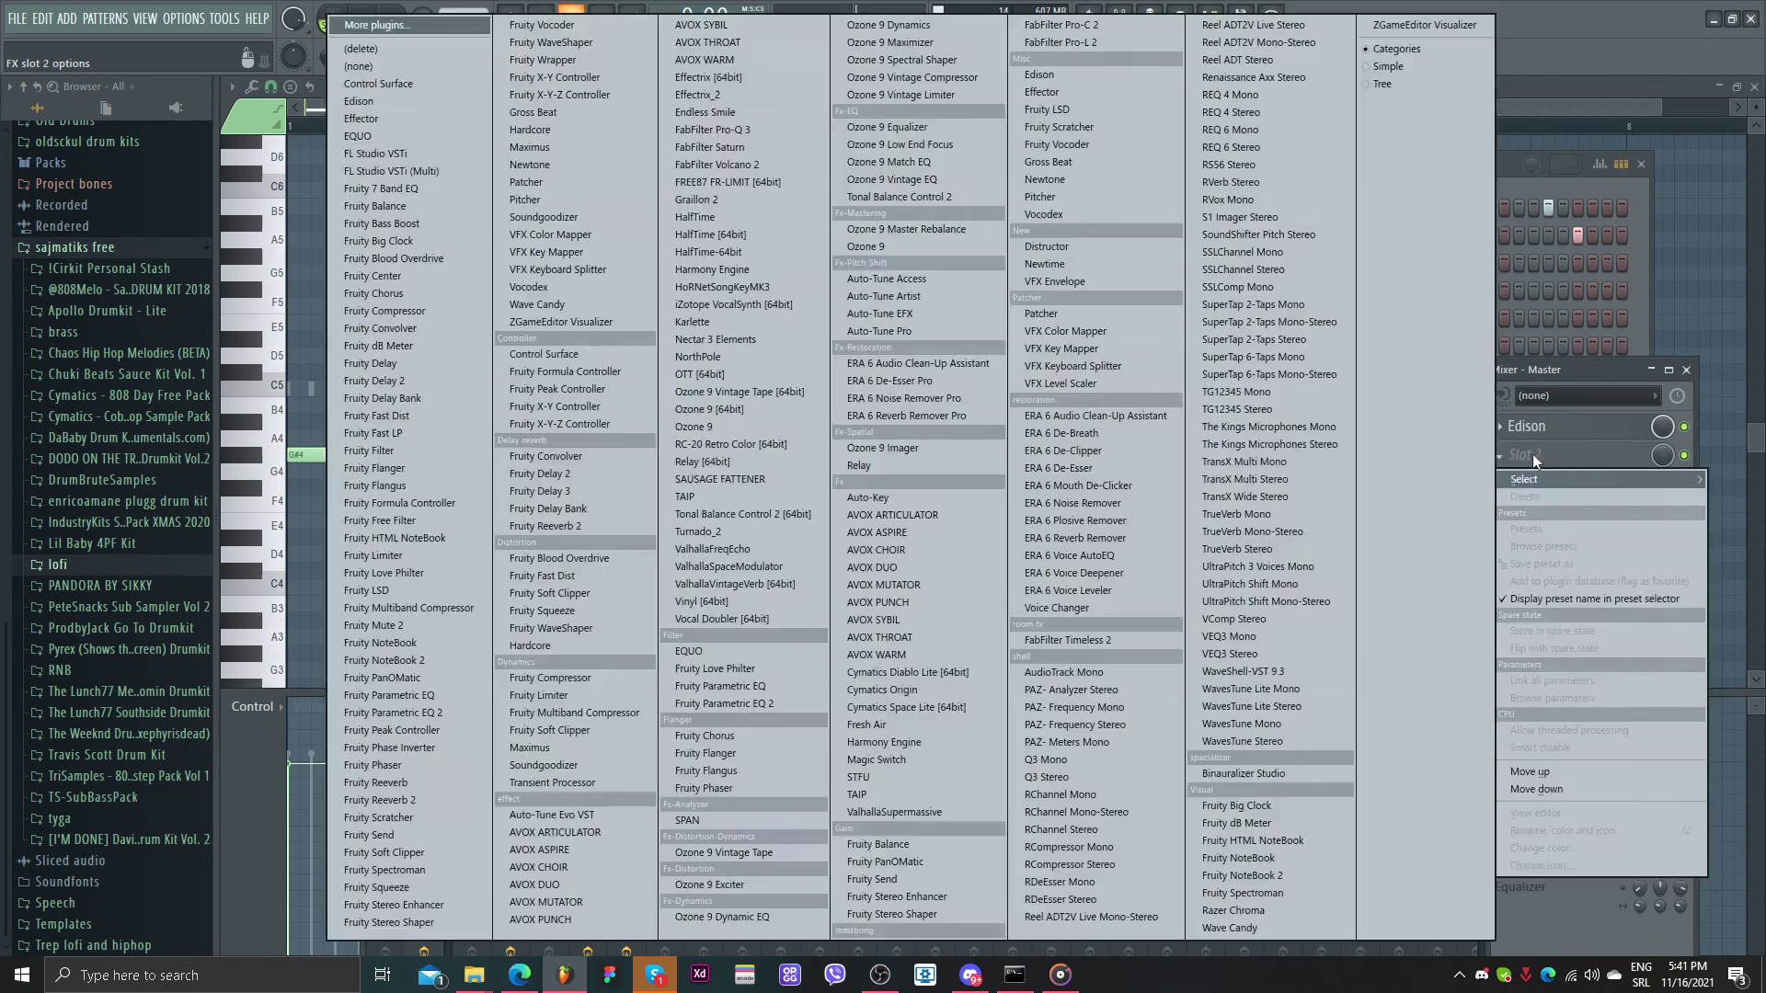
{"action": "left_click", "coordinate": [587, 143]}
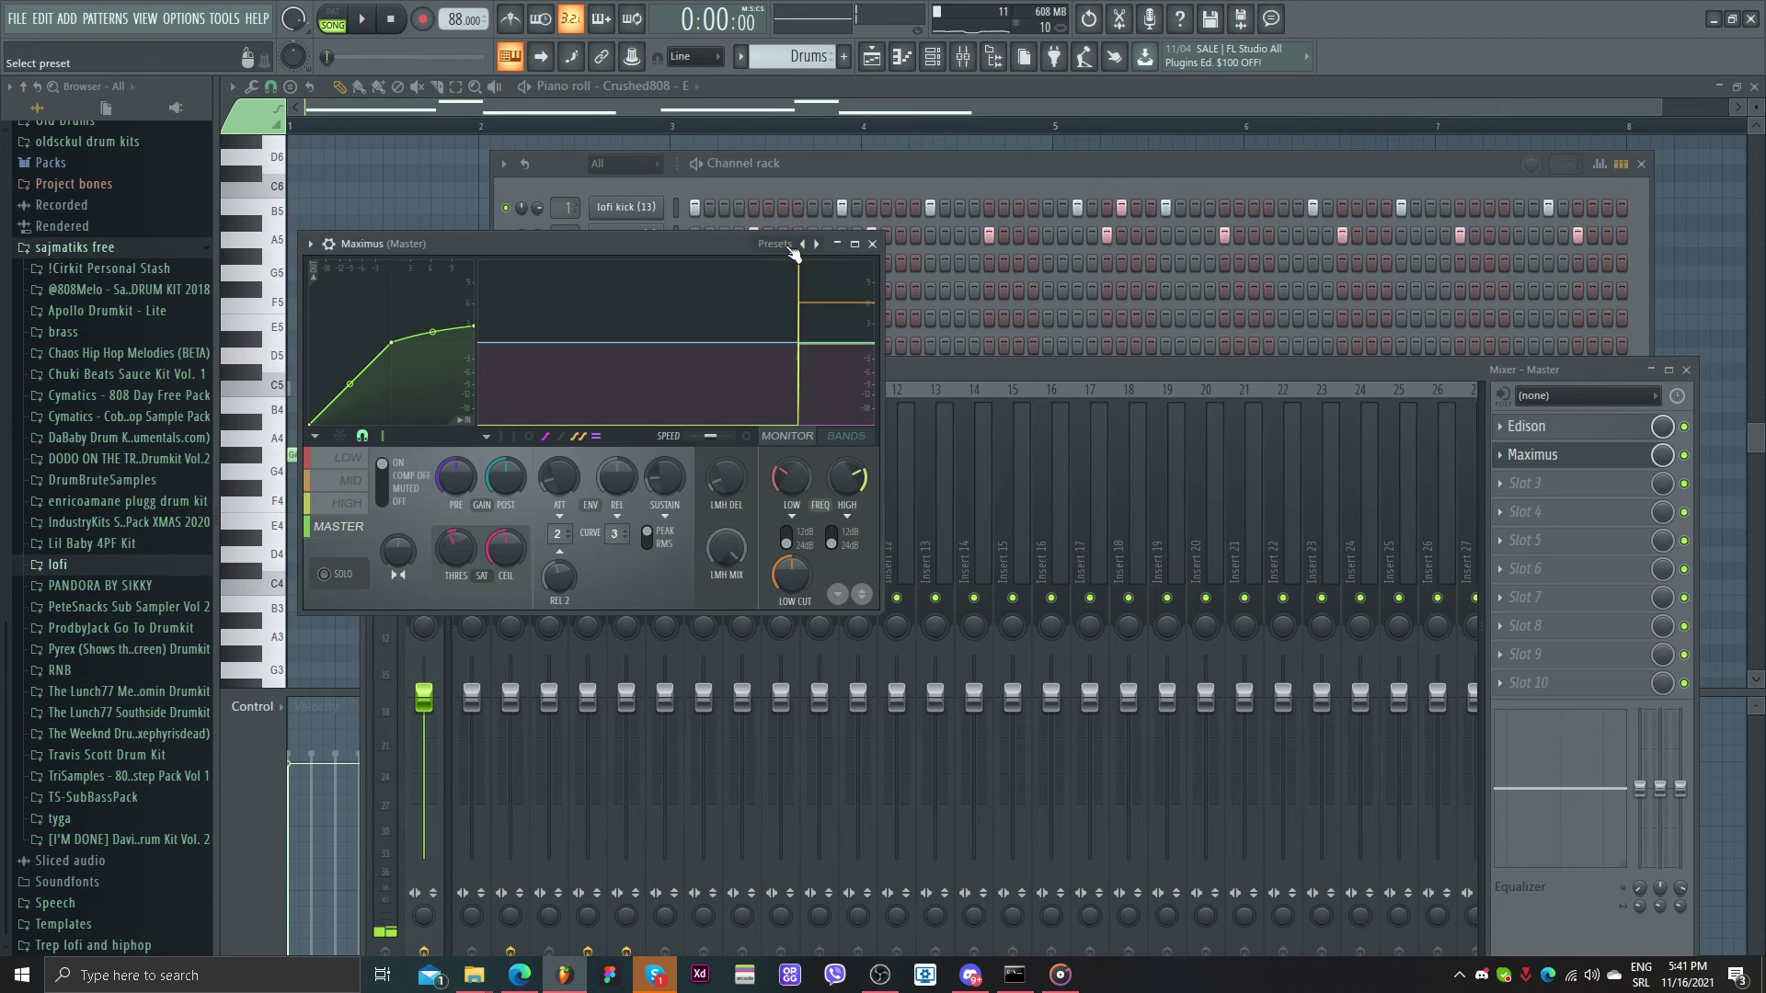
{"action": "left_click", "coordinate": [776, 244]}
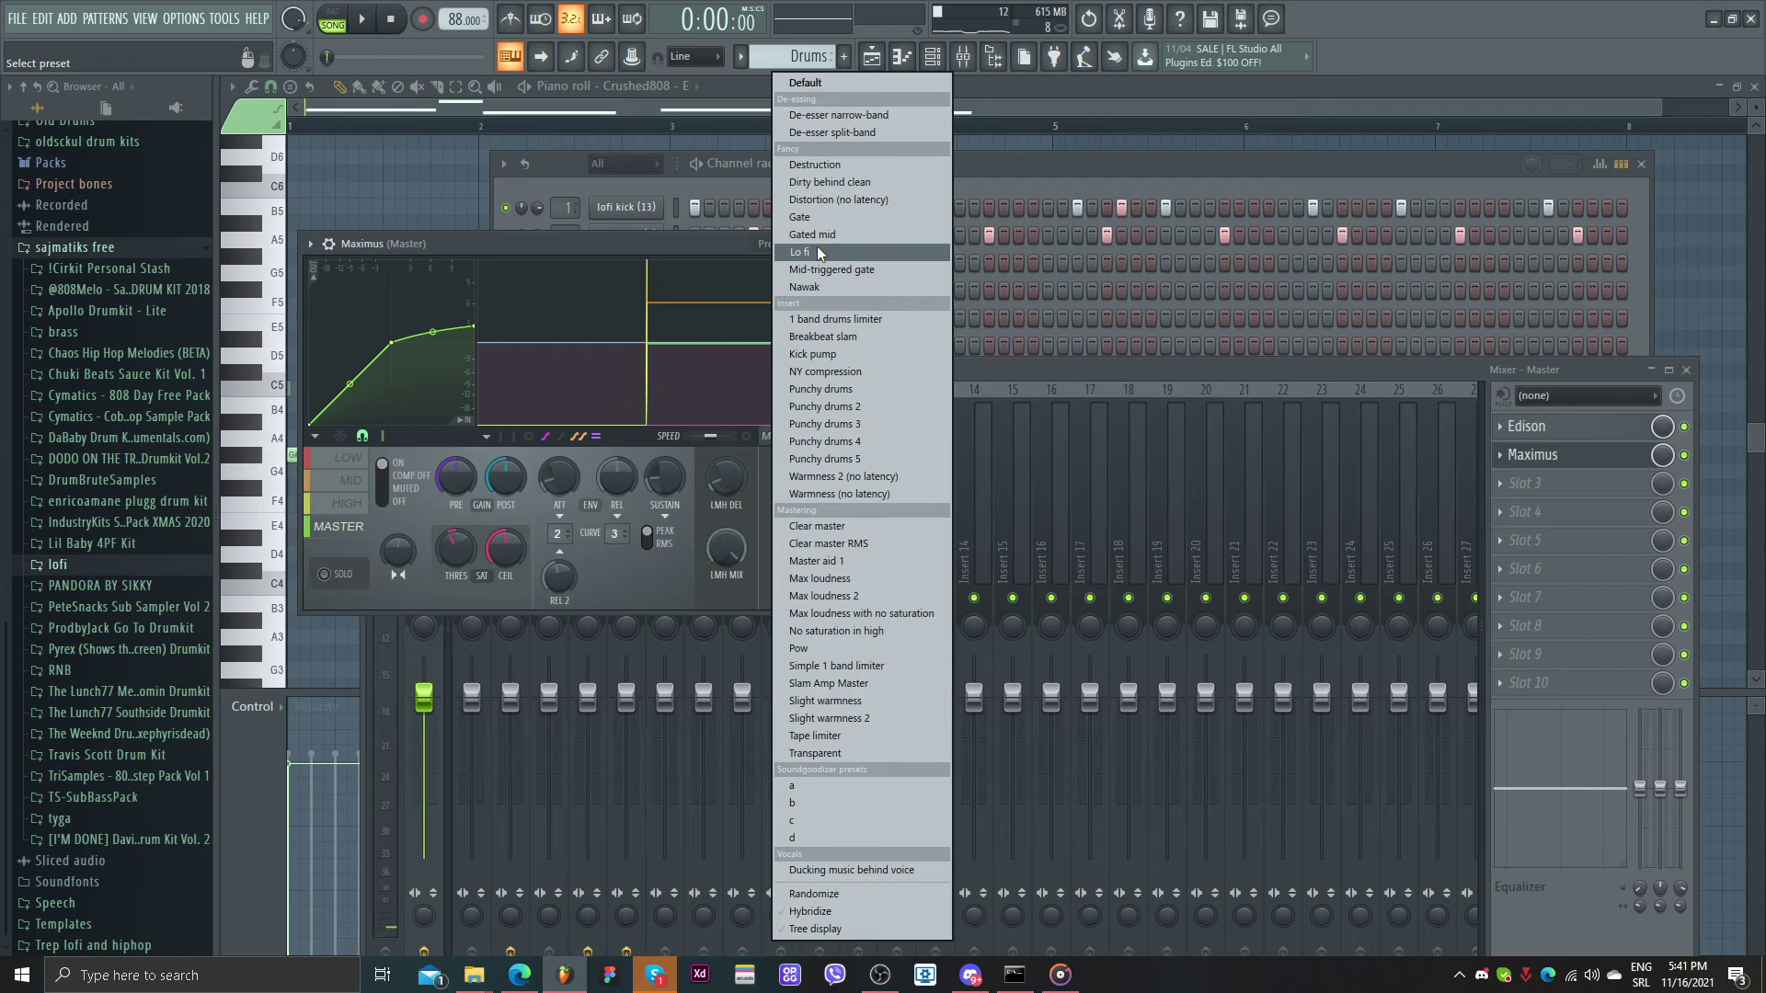
{"action": "left_click", "coordinate": [827, 256]}
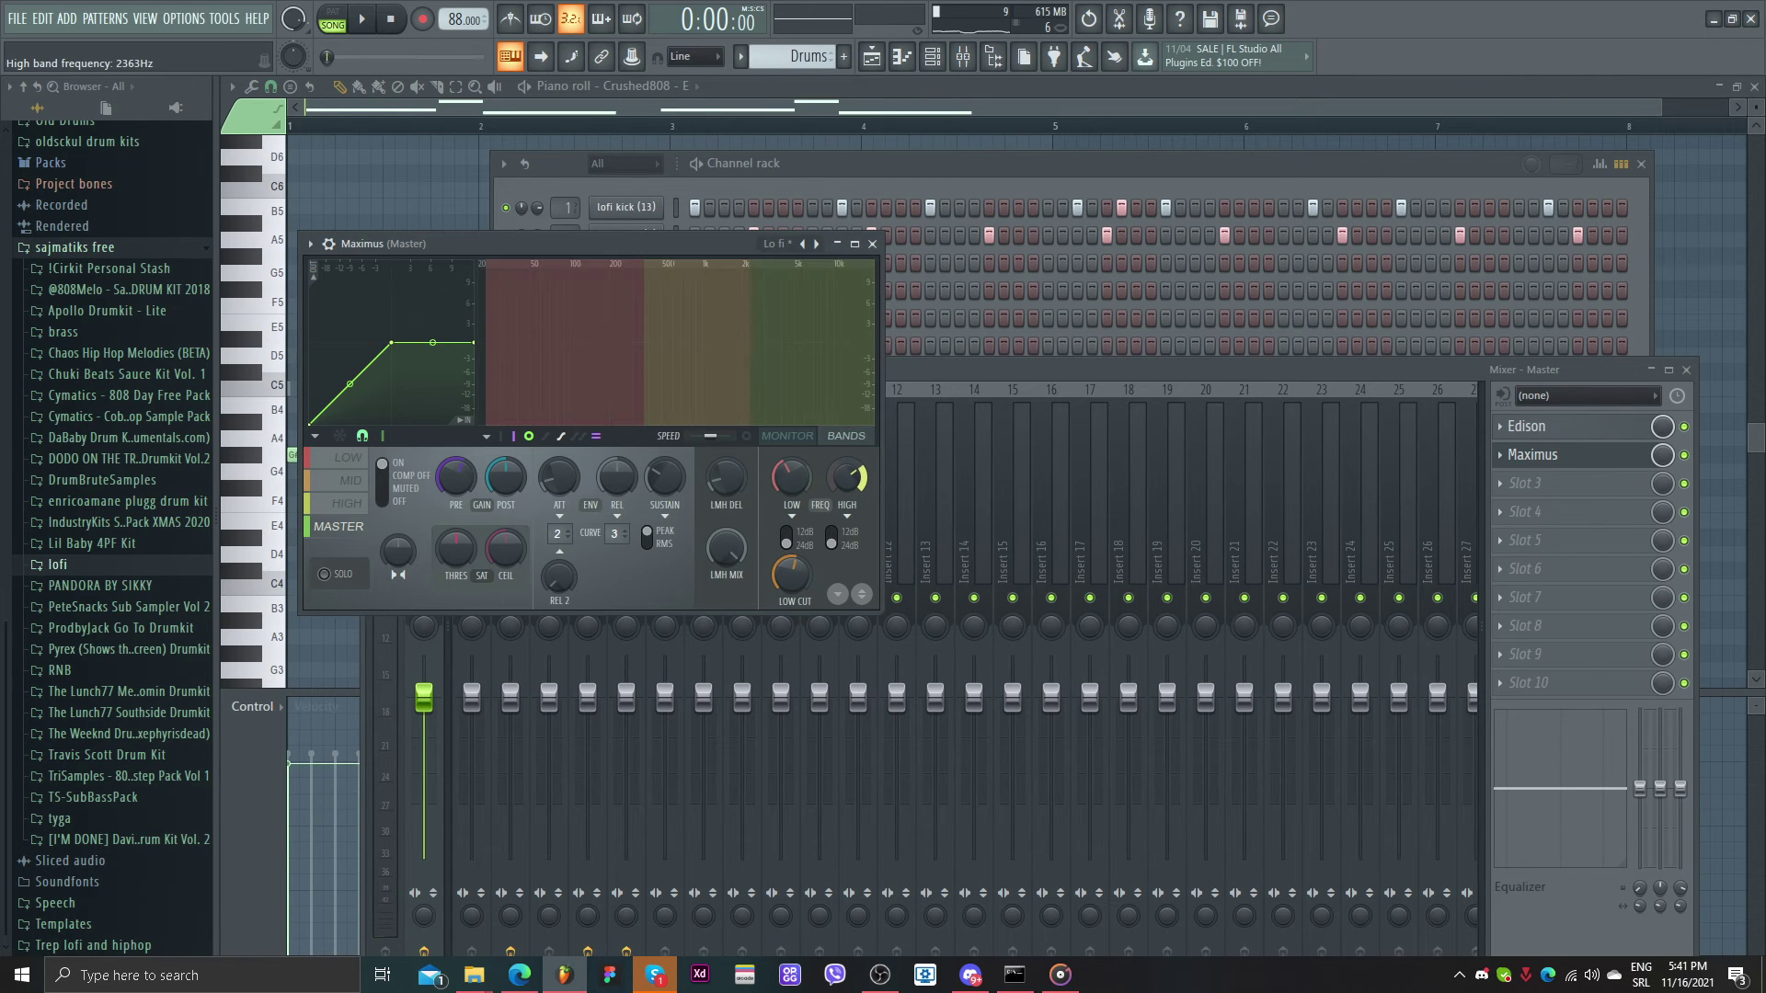
- Raise the high band frequency of the Master's Maximus while playing the beat, and close the plugin window
{"action": "key", "text": "space"}
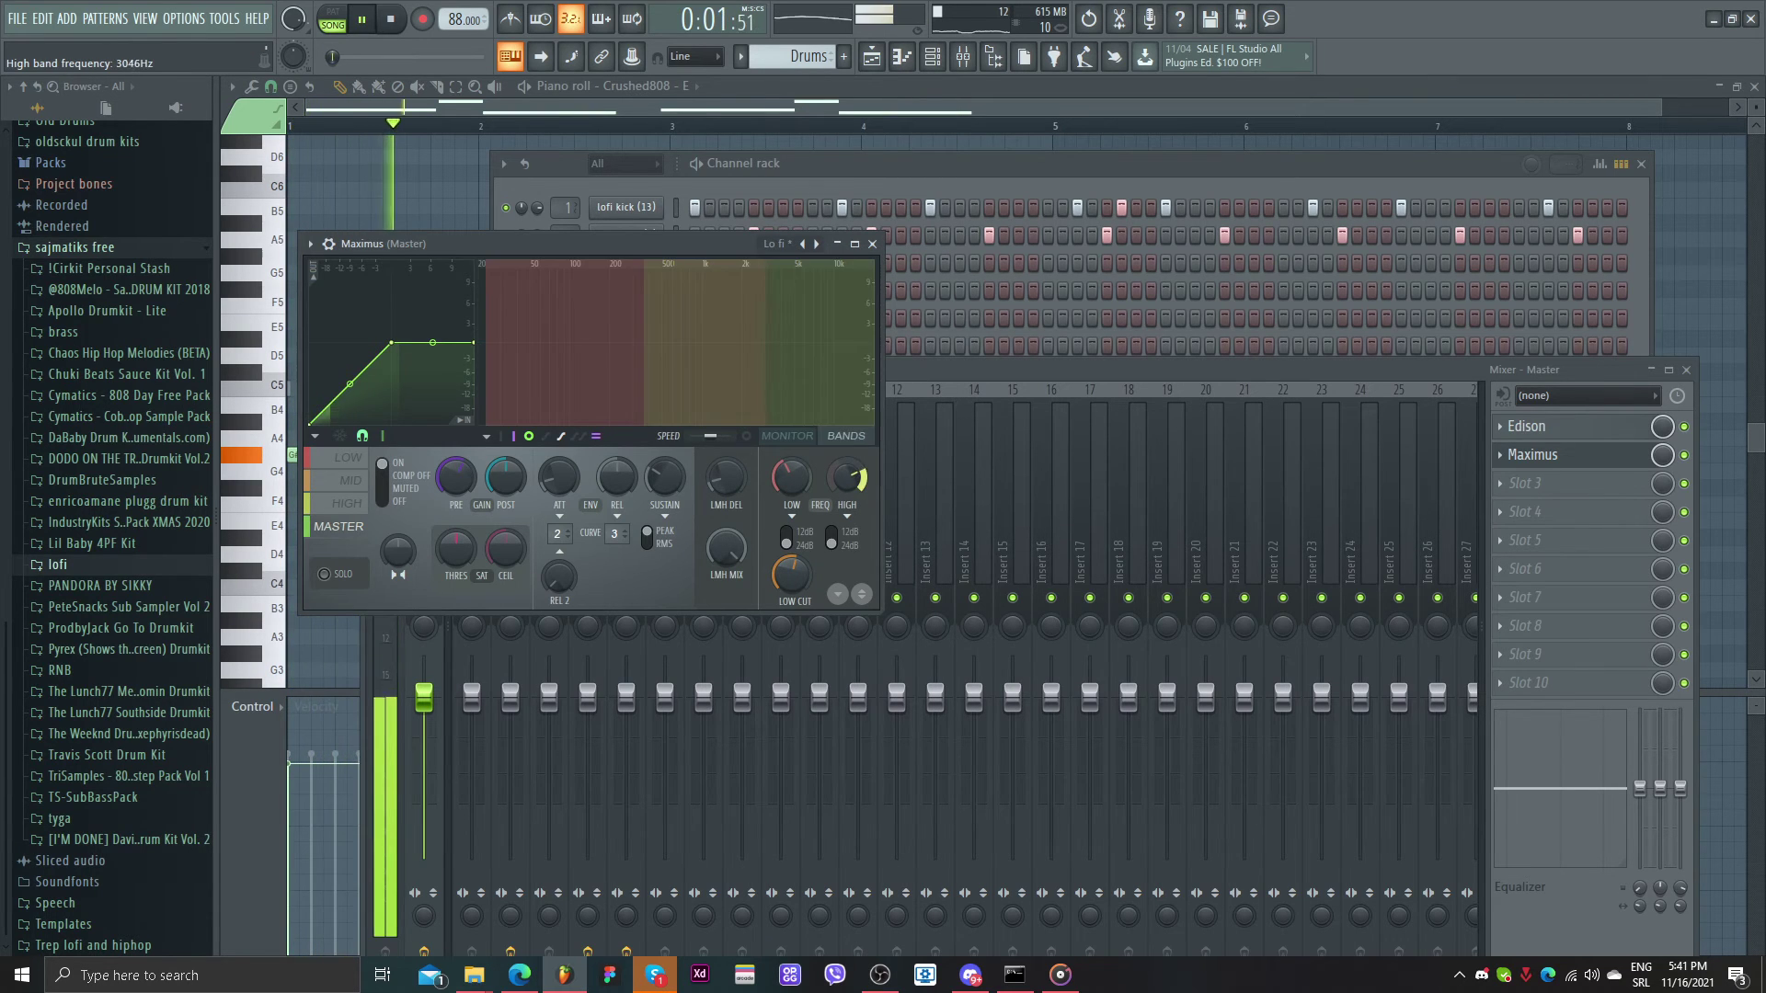
{"action": "left_click_drag", "start_coordinate": [853, 480], "coordinate": [855, 471]}
{"action": "key", "text": "space"}
{"action": "key", "text": "space"}
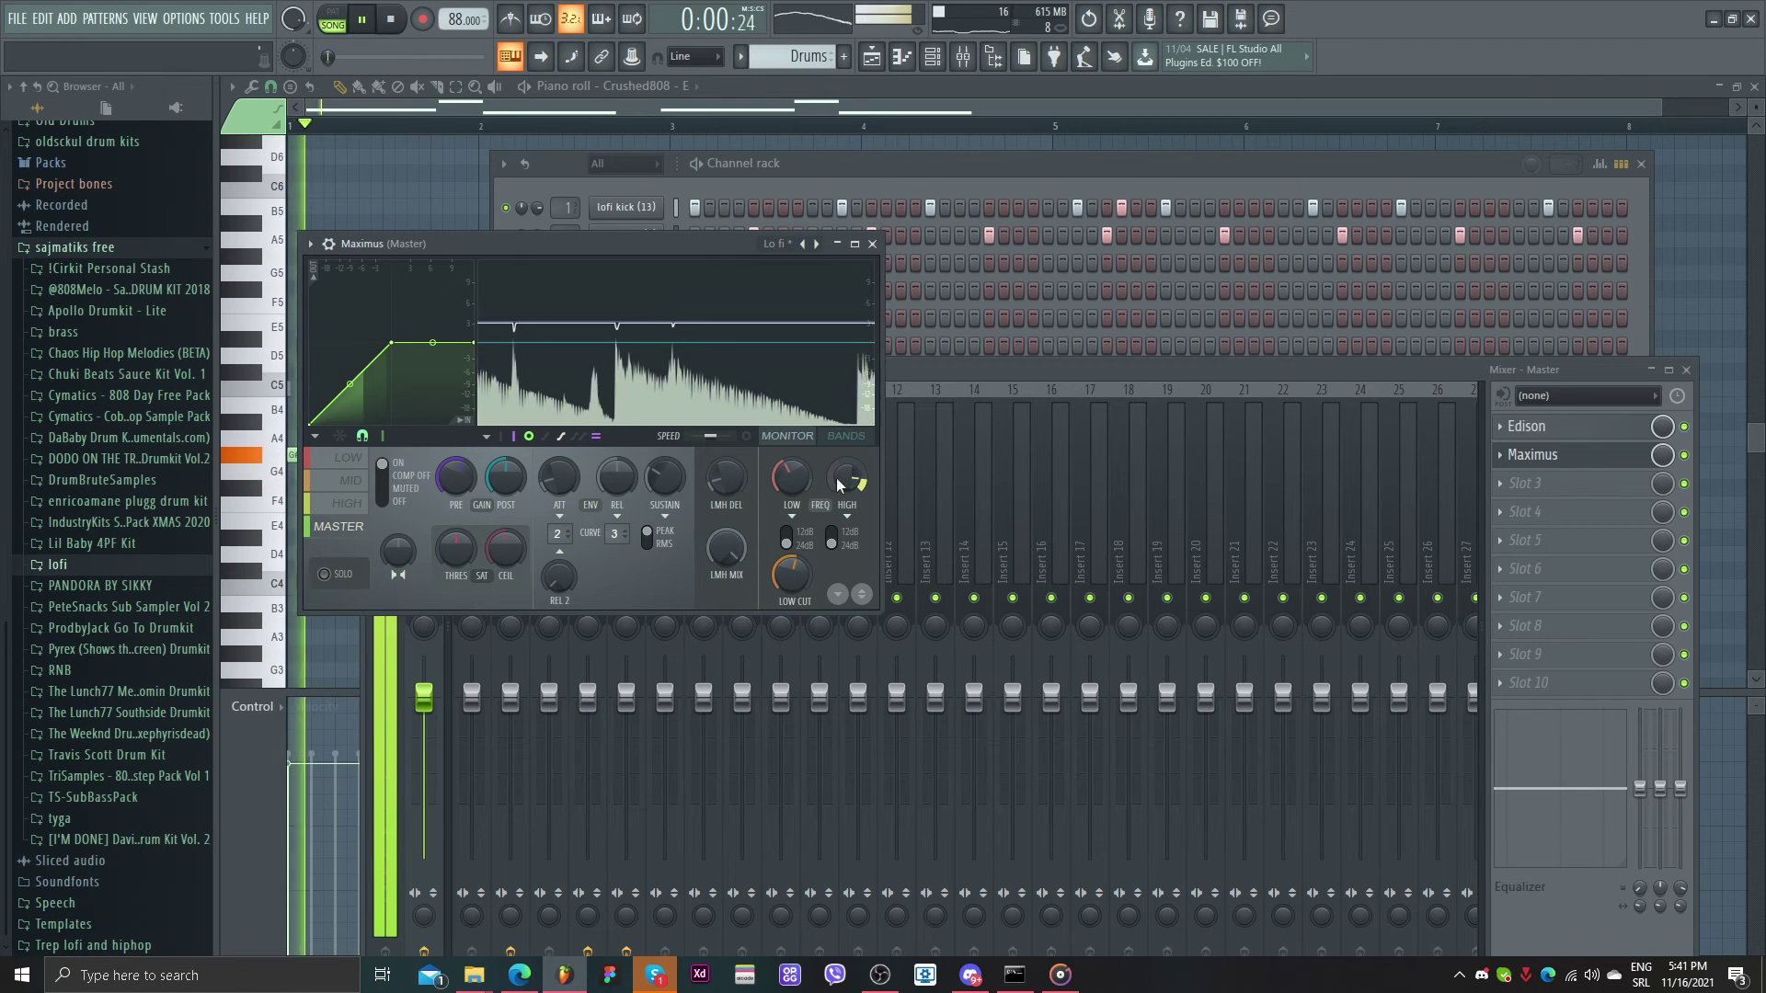
{"action": "left_click", "coordinate": [872, 244]}
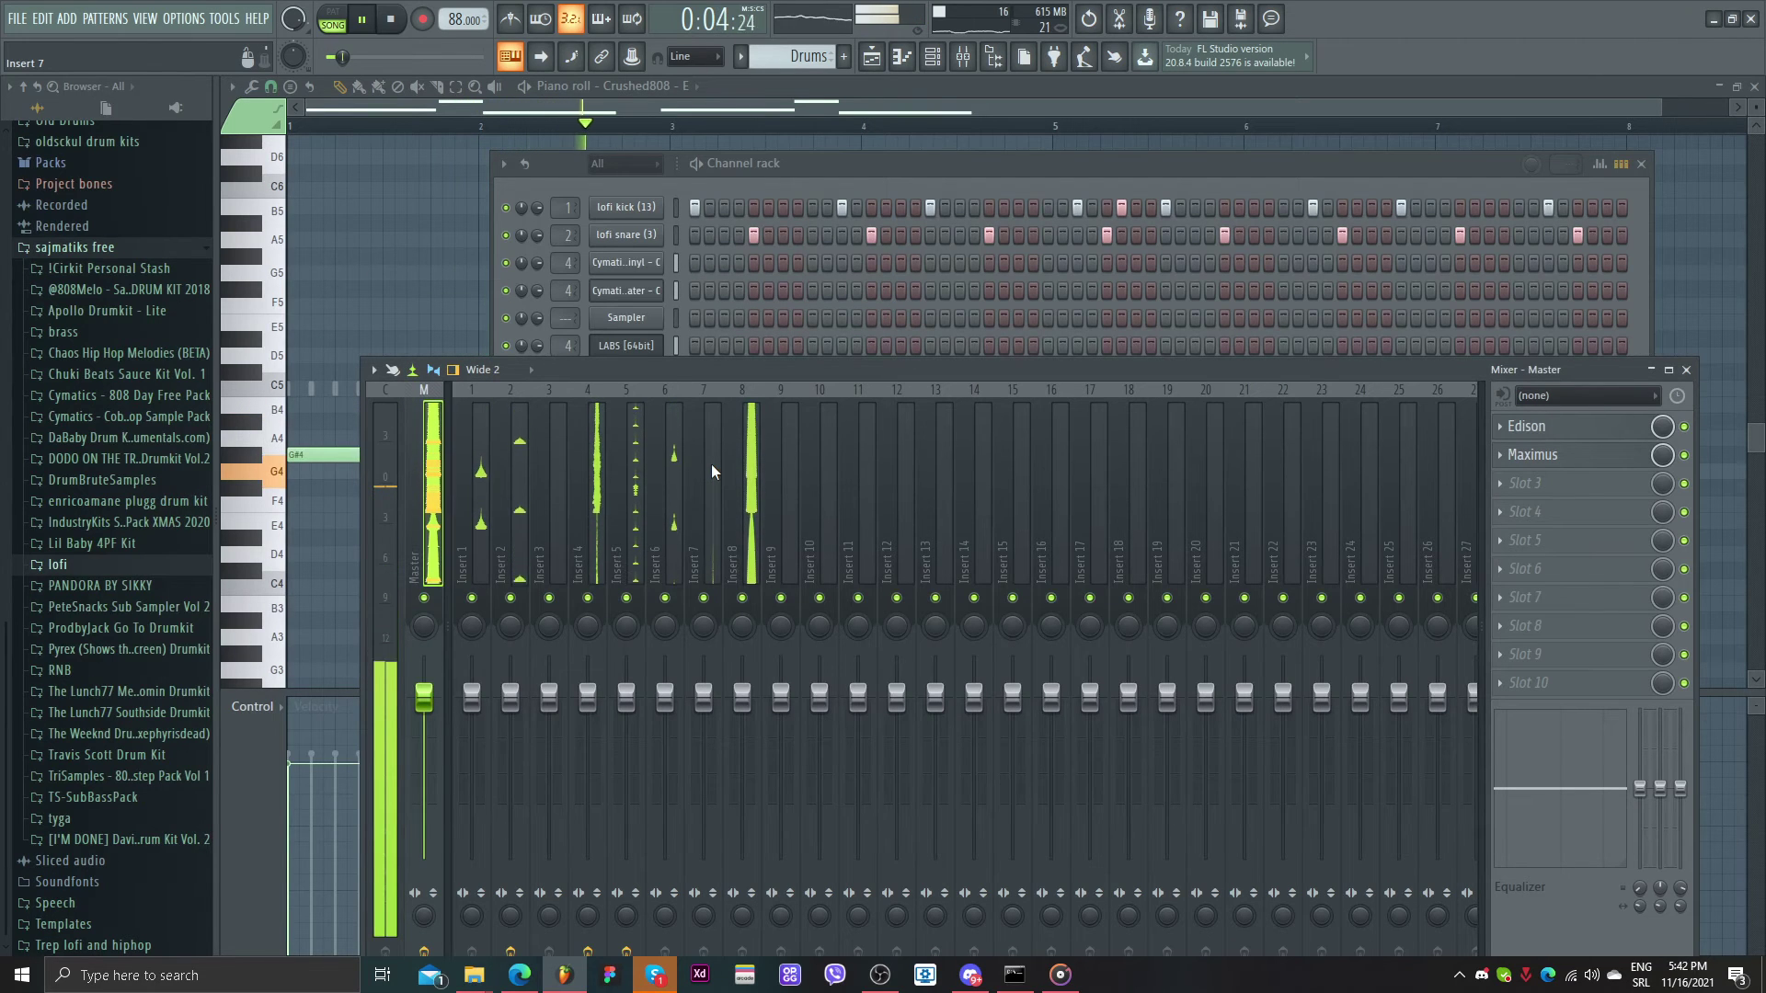
- Replay the beat from the start and select the Insert 5 mixer track
{"action": "key", "text": "space"}
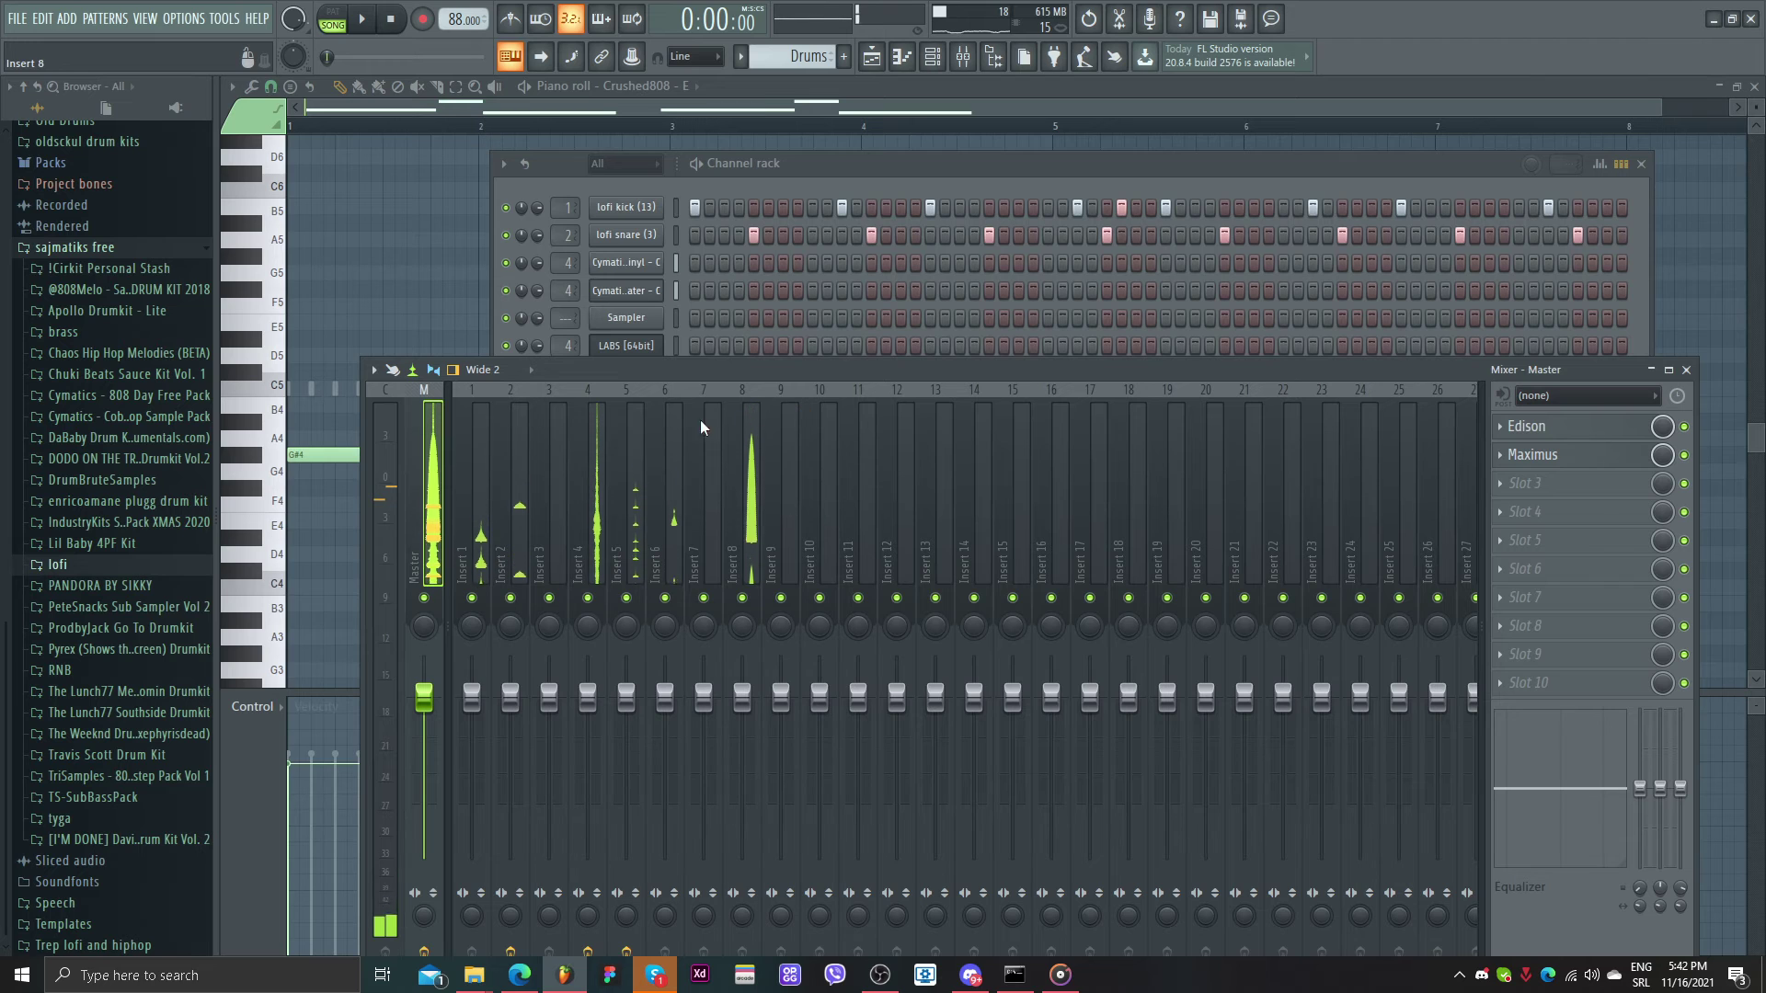
{"action": "key", "text": "space"}
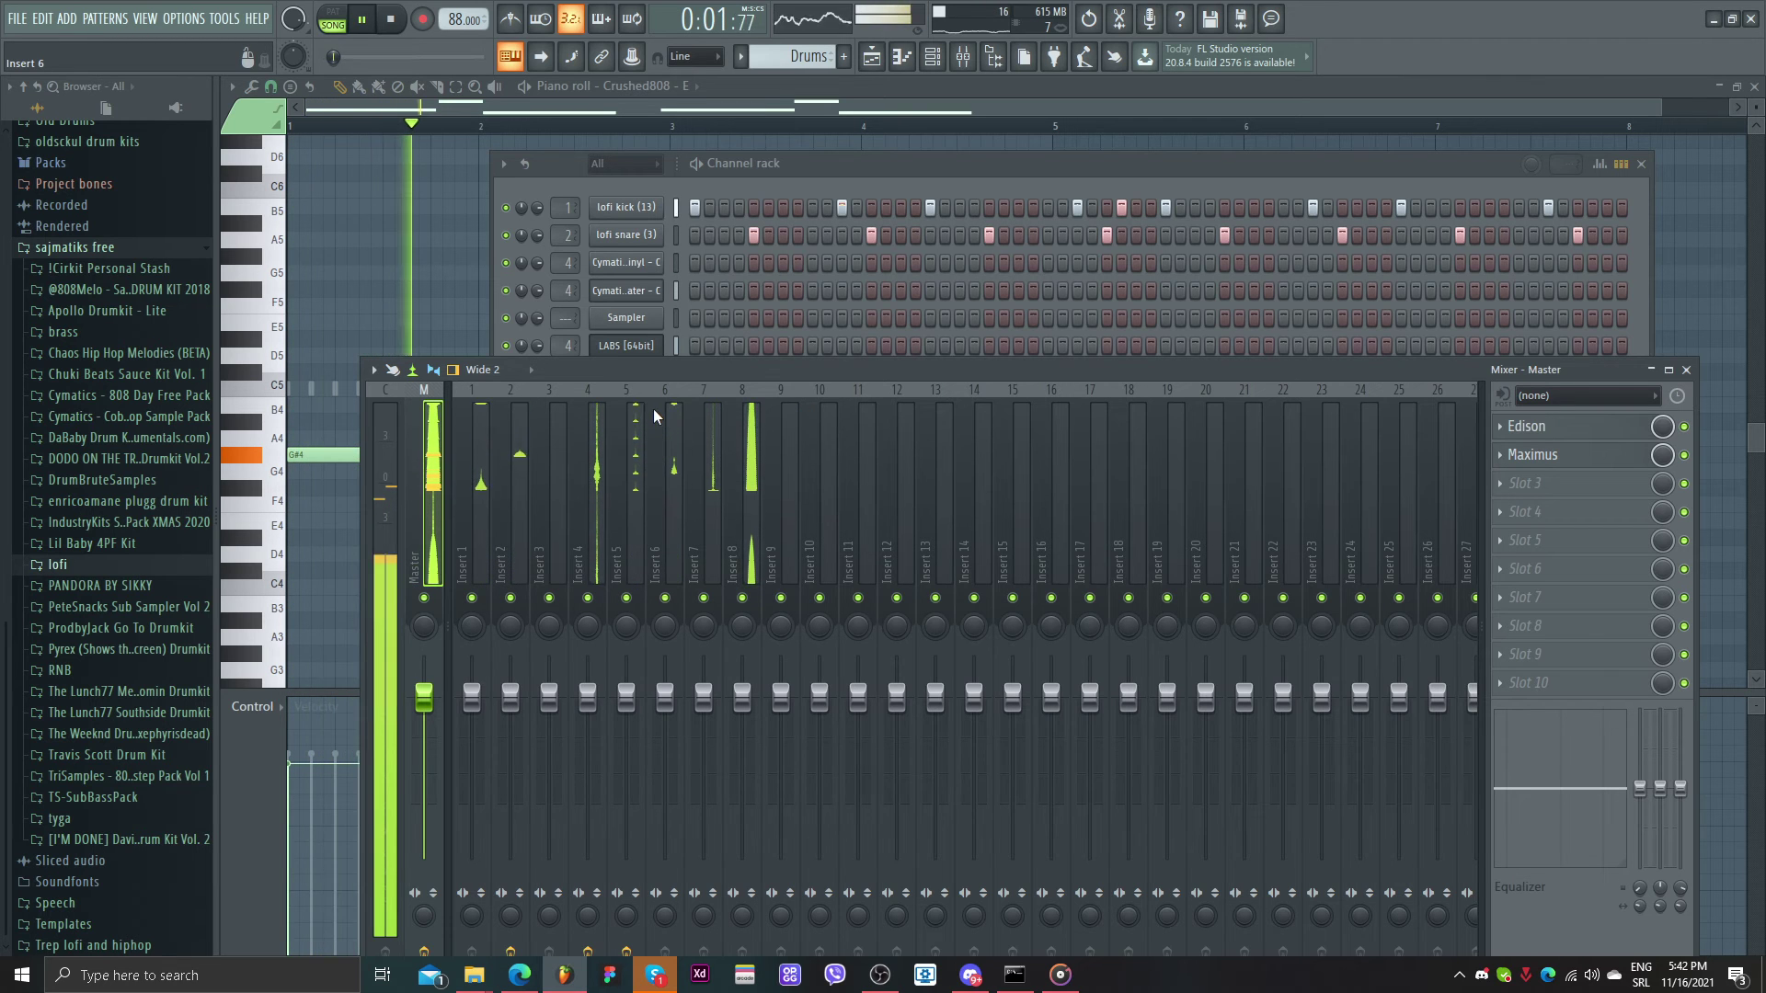
{"action": "left_click", "coordinate": [633, 421]}
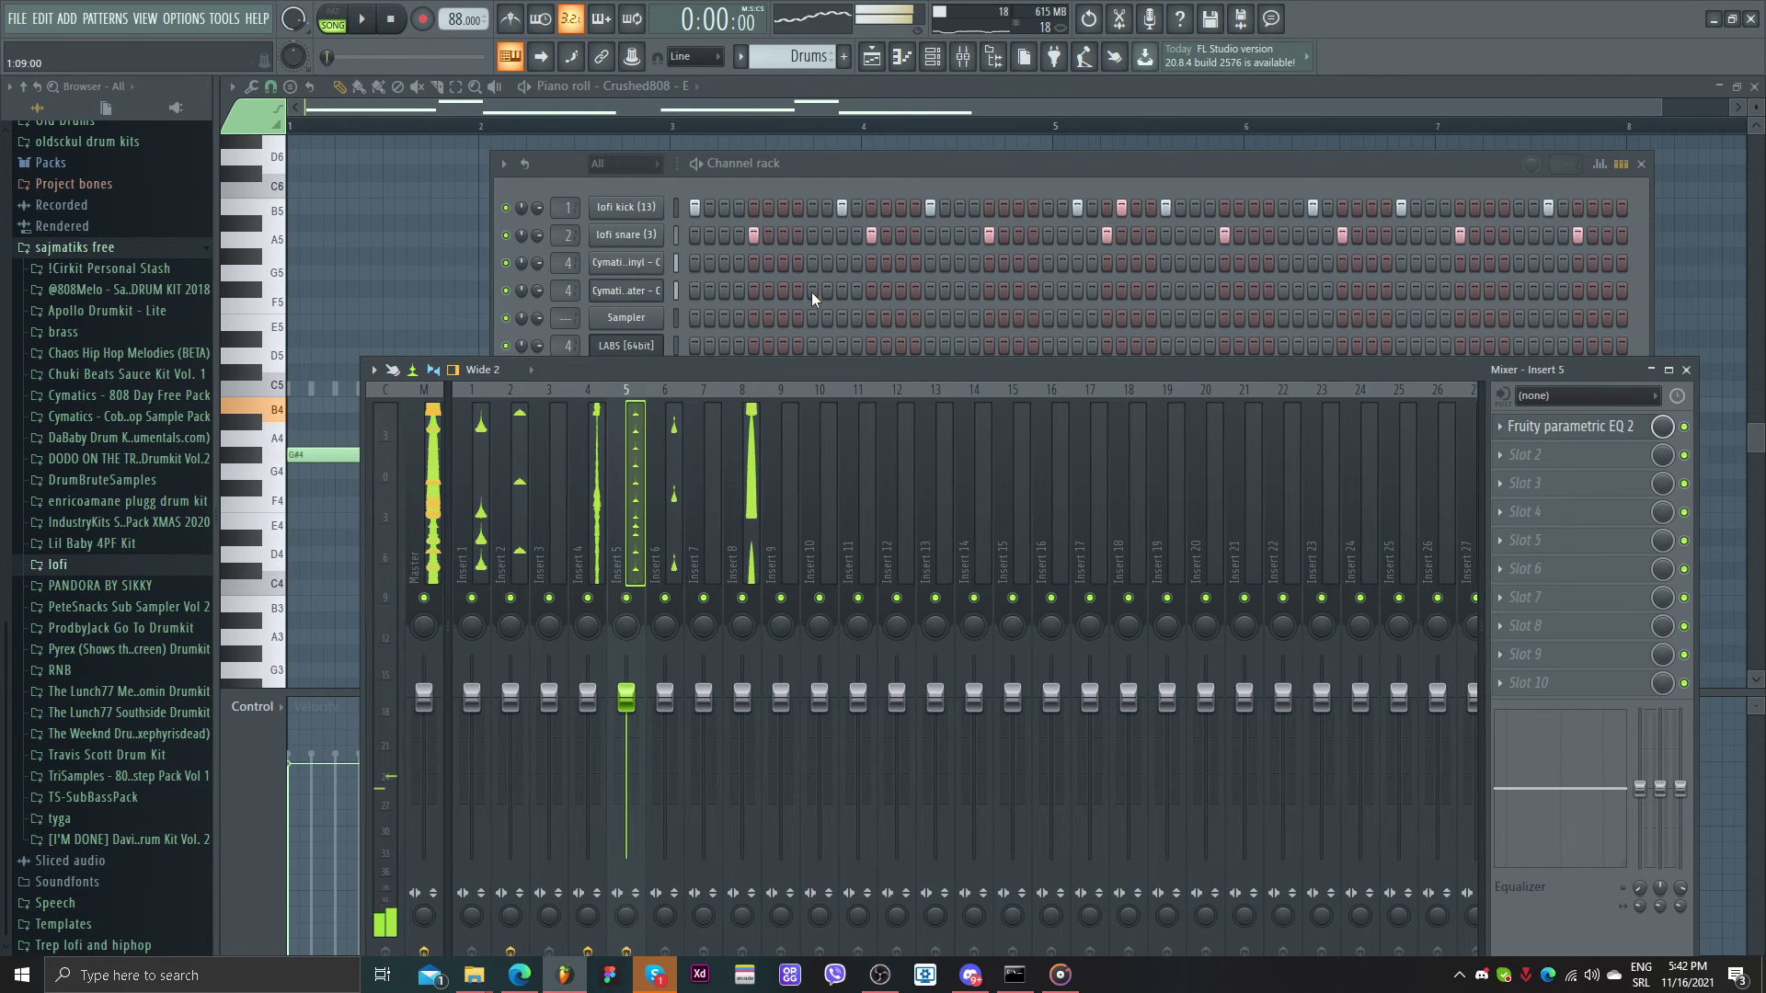
- Split the Drums pattern by channel and delete the combined drum clips from Track 4 of the Playlist
{"action": "left_click", "coordinate": [753, 61]}
{"action": "left_click", "coordinate": [961, 350]}
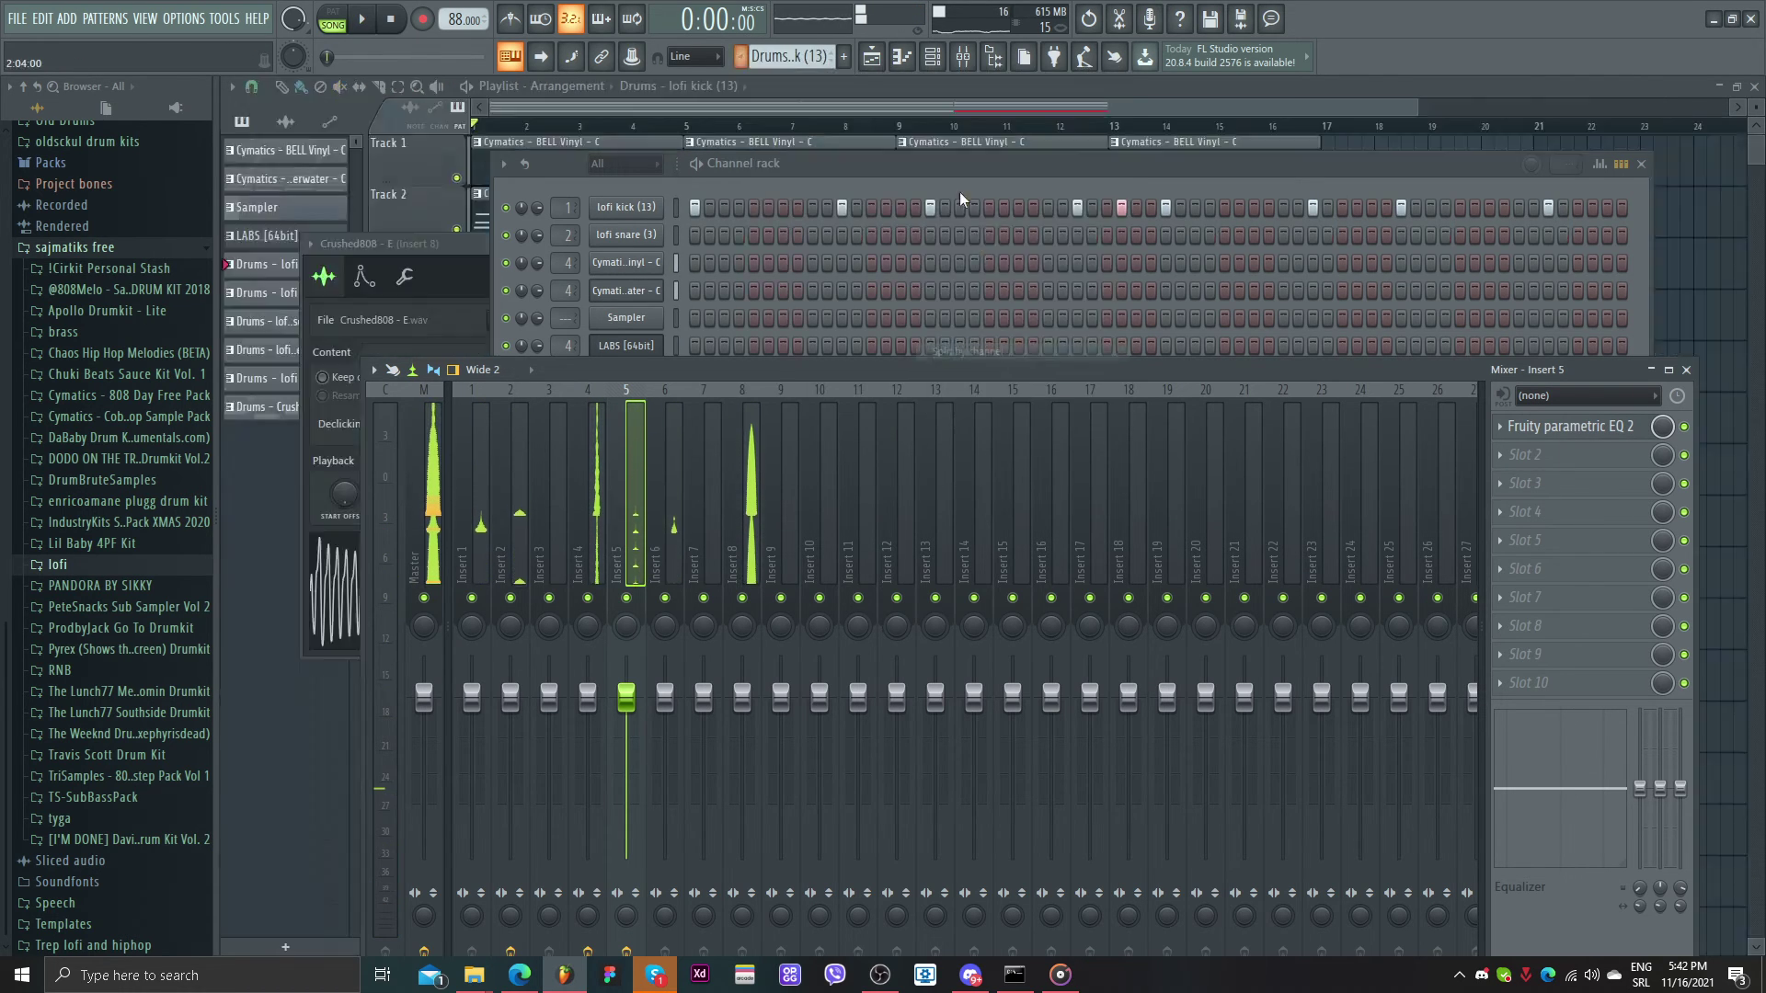
{"action": "left_click", "coordinate": [878, 59]}
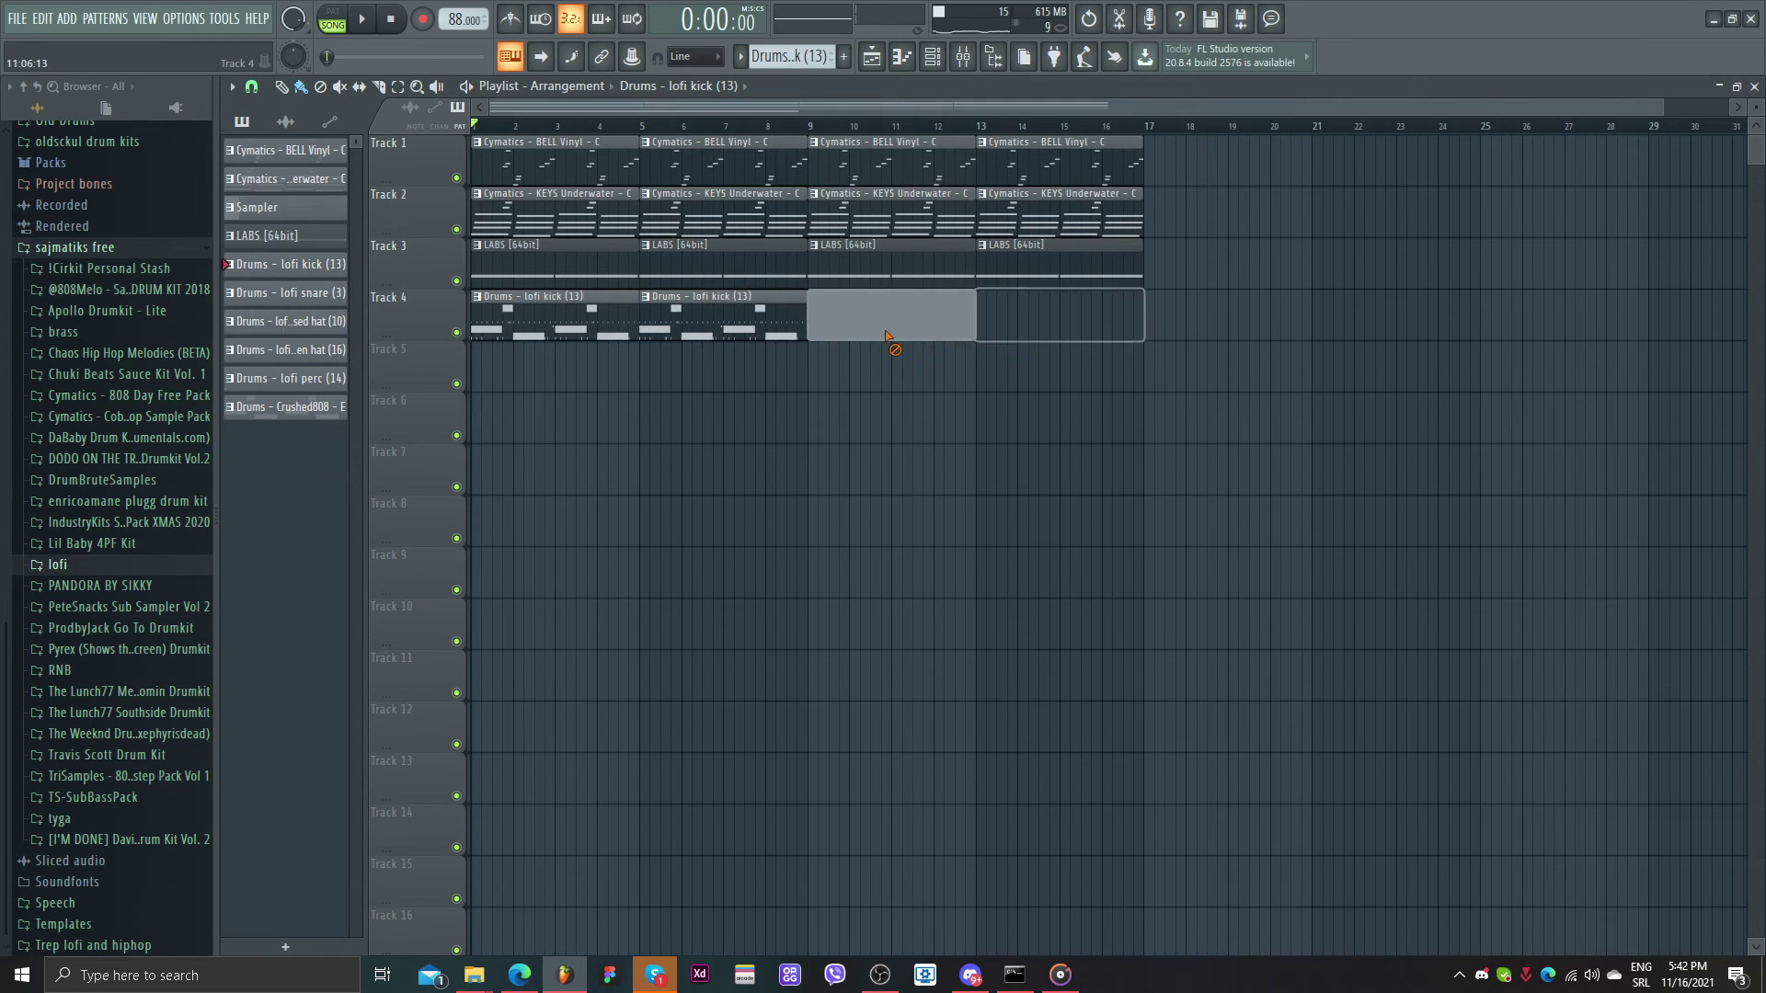
{"action": "scroll", "coordinate": [631, 442], "scroll_direction": "down", "scroll_amount": 2}
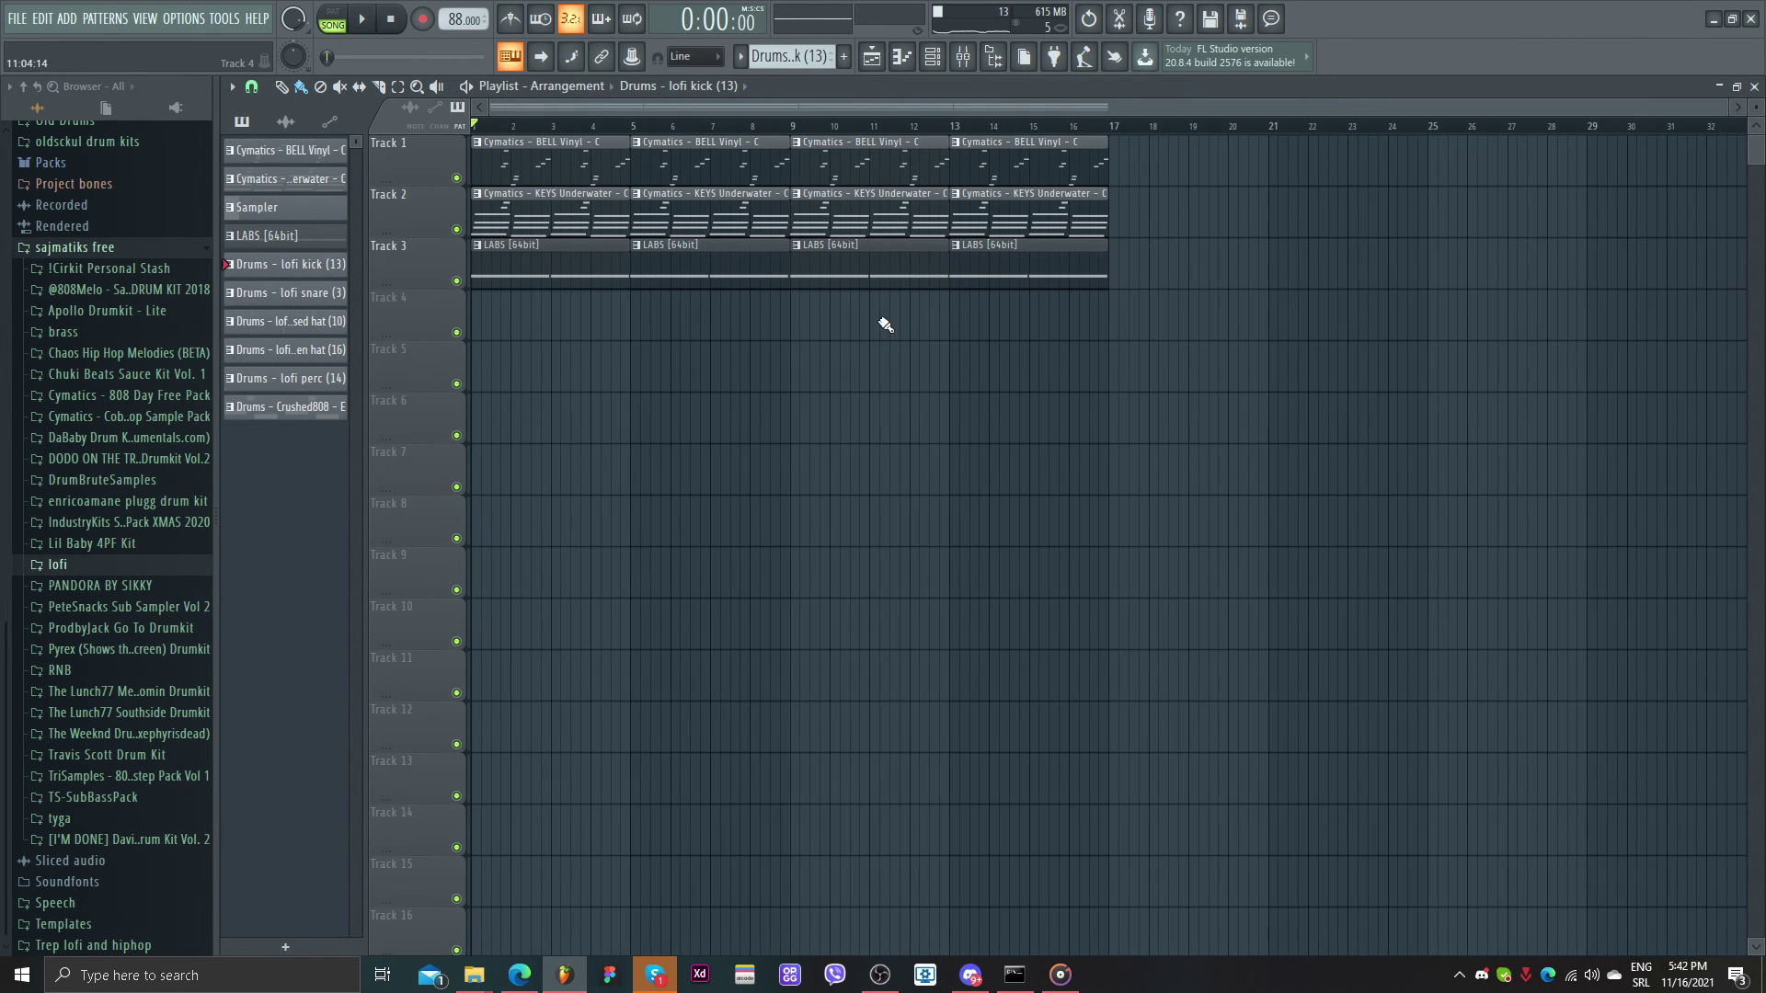
- Delete the LABS clips at bars 9 and 13 on Track 3
{"action": "right_click", "coordinate": [873, 266]}
{"action": "right_click", "coordinate": [1058, 267]}
{"action": "scroll", "coordinate": [644, 329], "scroll_direction": "up", "scroll_amount": 3}
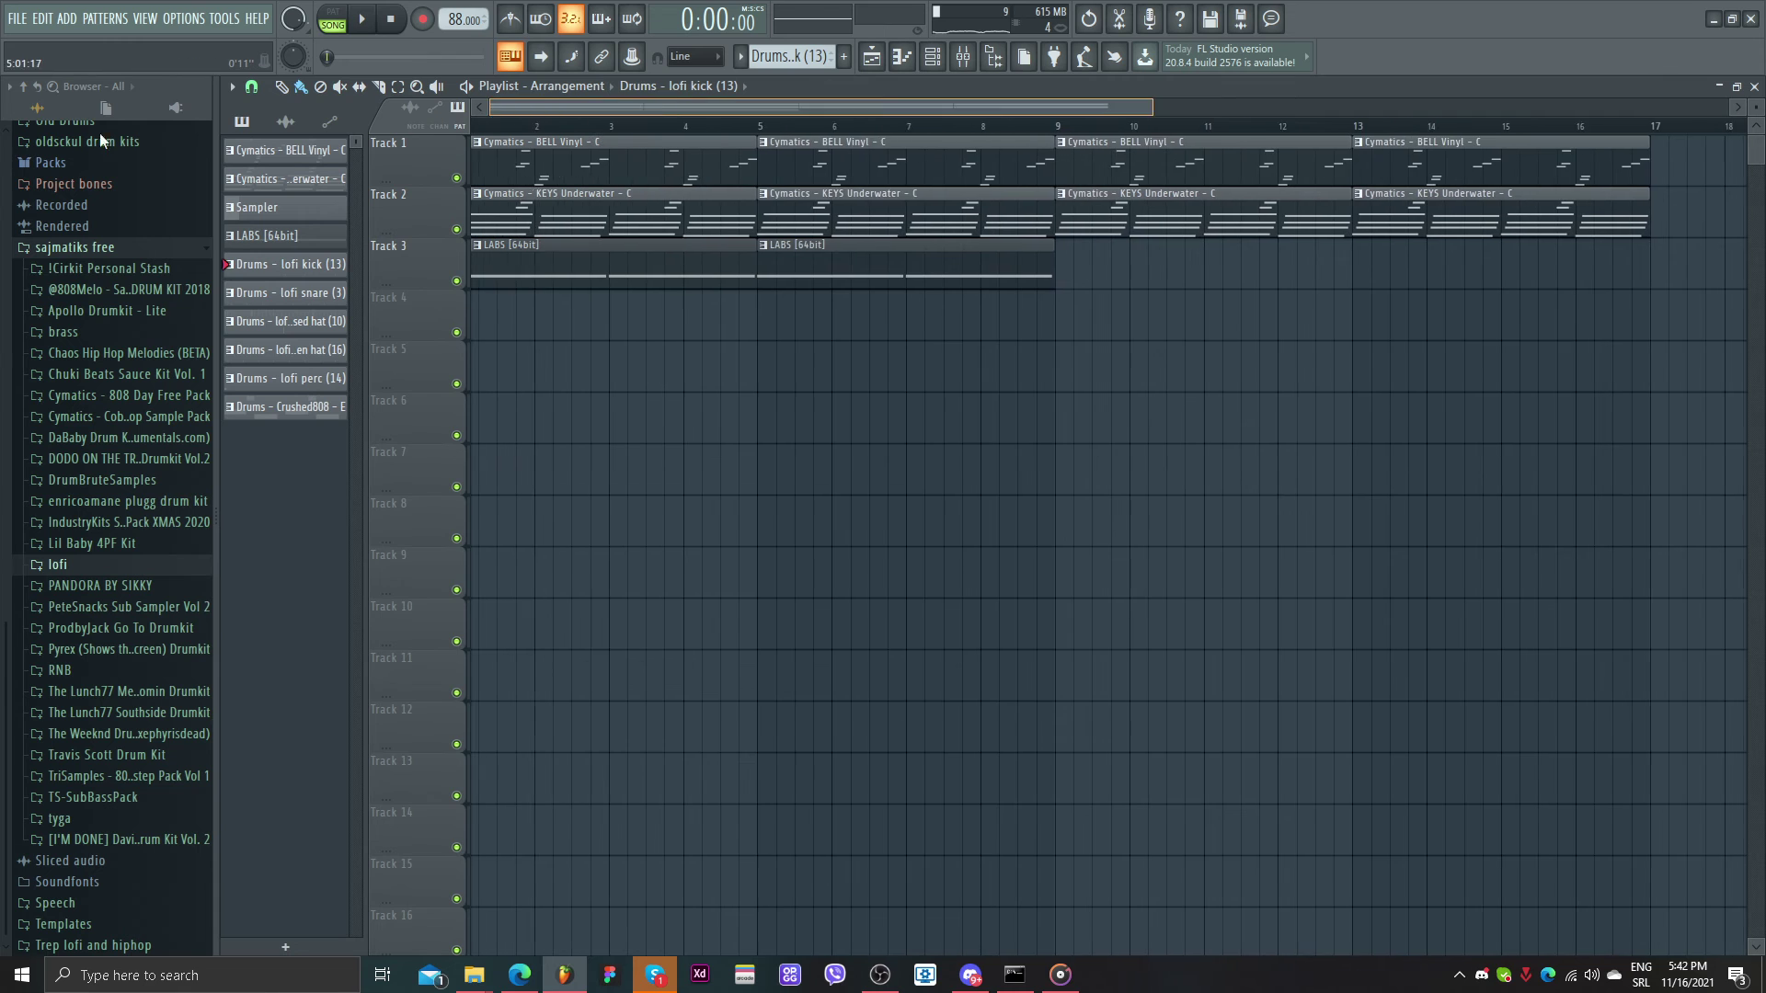
- Place the lofi snare, lofi kick and lofi closed hat patterns on Tracks 4 to 6 and repeat them through bar 16
{"action": "left_click_drag", "start_coordinate": [304, 293], "coordinate": [485, 368]}
{"action": "left_click_drag", "start_coordinate": [331, 324], "coordinate": [558, 426]}
{"action": "left_click_drag", "start_coordinate": [688, 474], "coordinate": [651, 322]}
{"action": "key", "text": "ctrl+b"}
{"action": "left_click_drag", "start_coordinate": [953, 570], "coordinate": [571, 307]}
{"action": "key", "text": "ctrl+b"}
{"action": "scroll", "coordinate": [1052, 331], "scroll_direction": "down", "scroll_amount": 2}
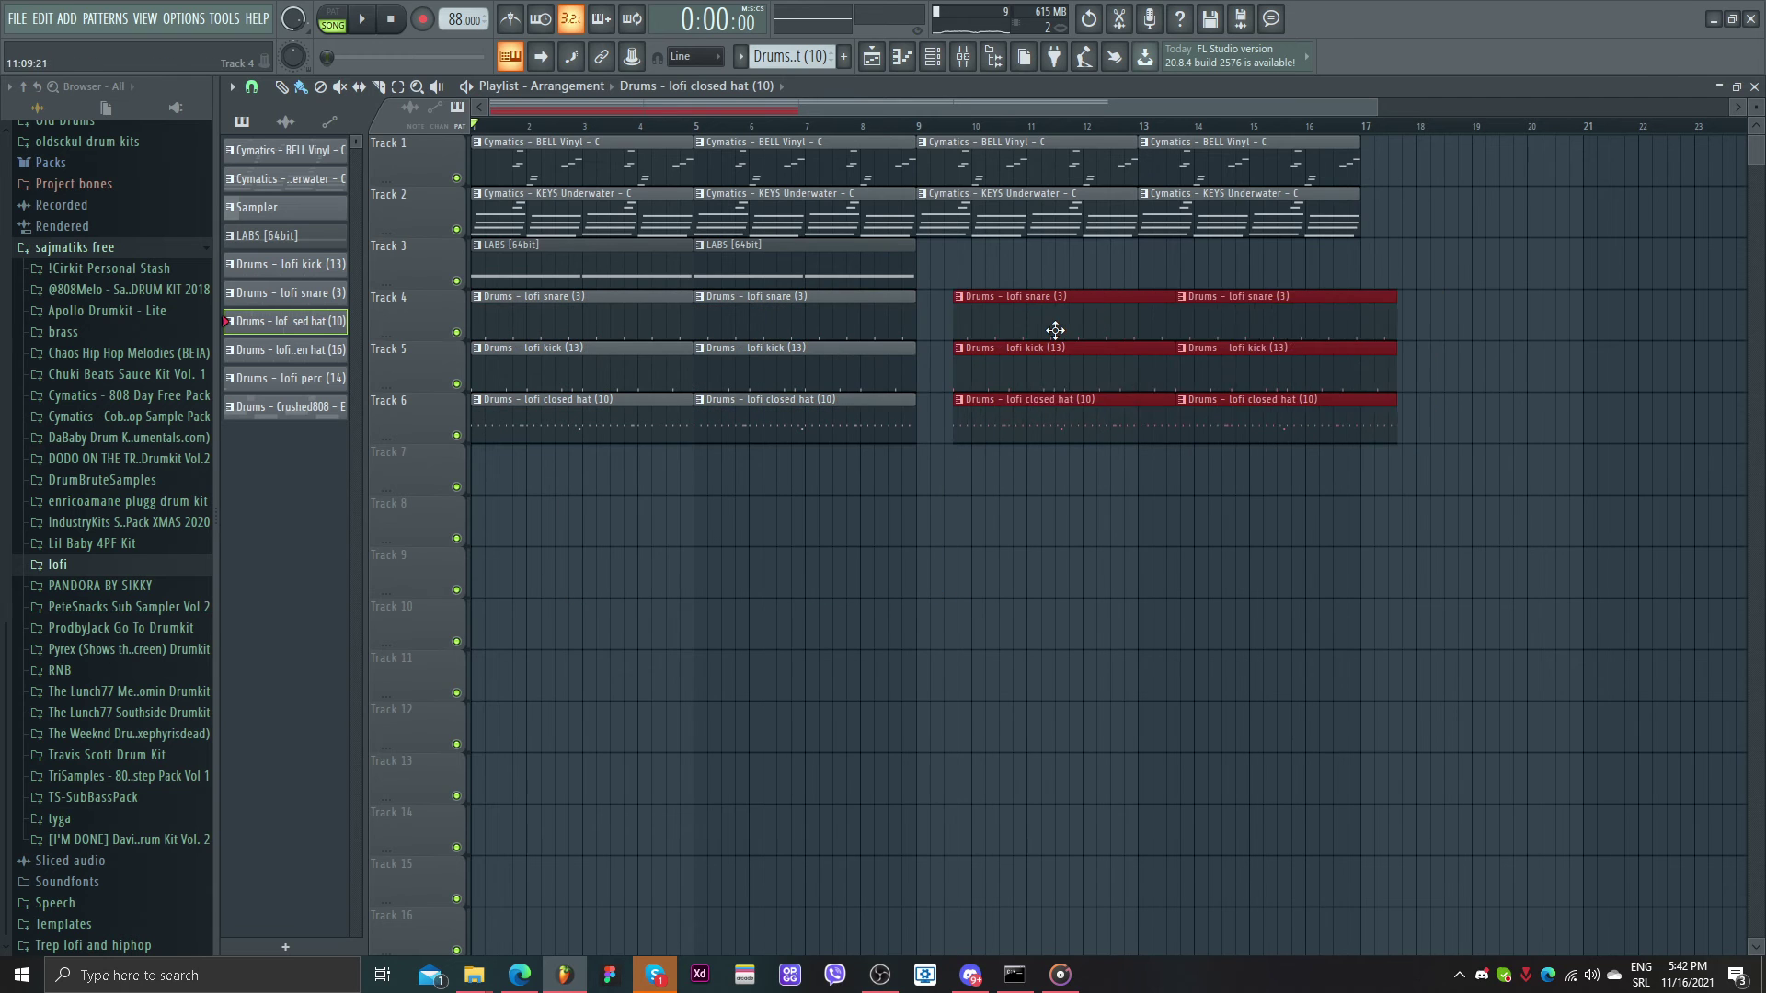
{"action": "left_click", "coordinate": [995, 473]}
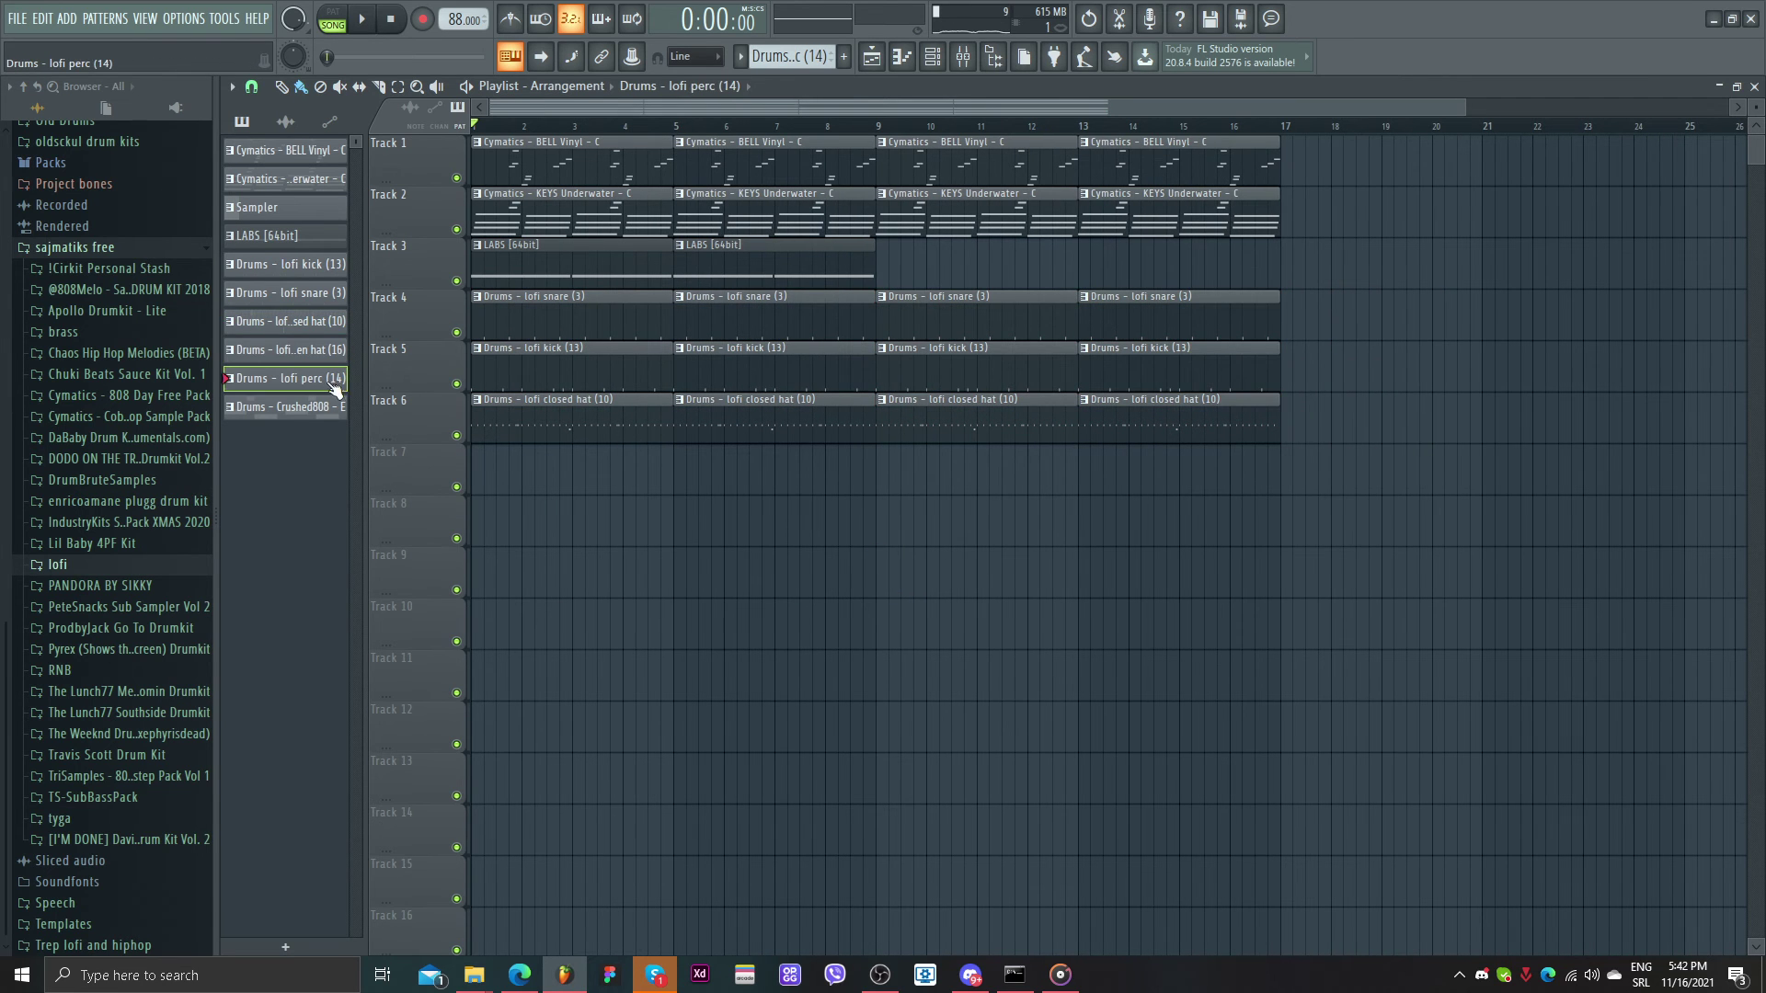
- Place the lofi open hat, lofi perc and Crushed808 patterns on Tracks 7 to 9 at bar 9 and duplicate them at bar 13
{"action": "left_click_drag", "start_coordinate": [320, 357], "coordinate": [917, 480]}
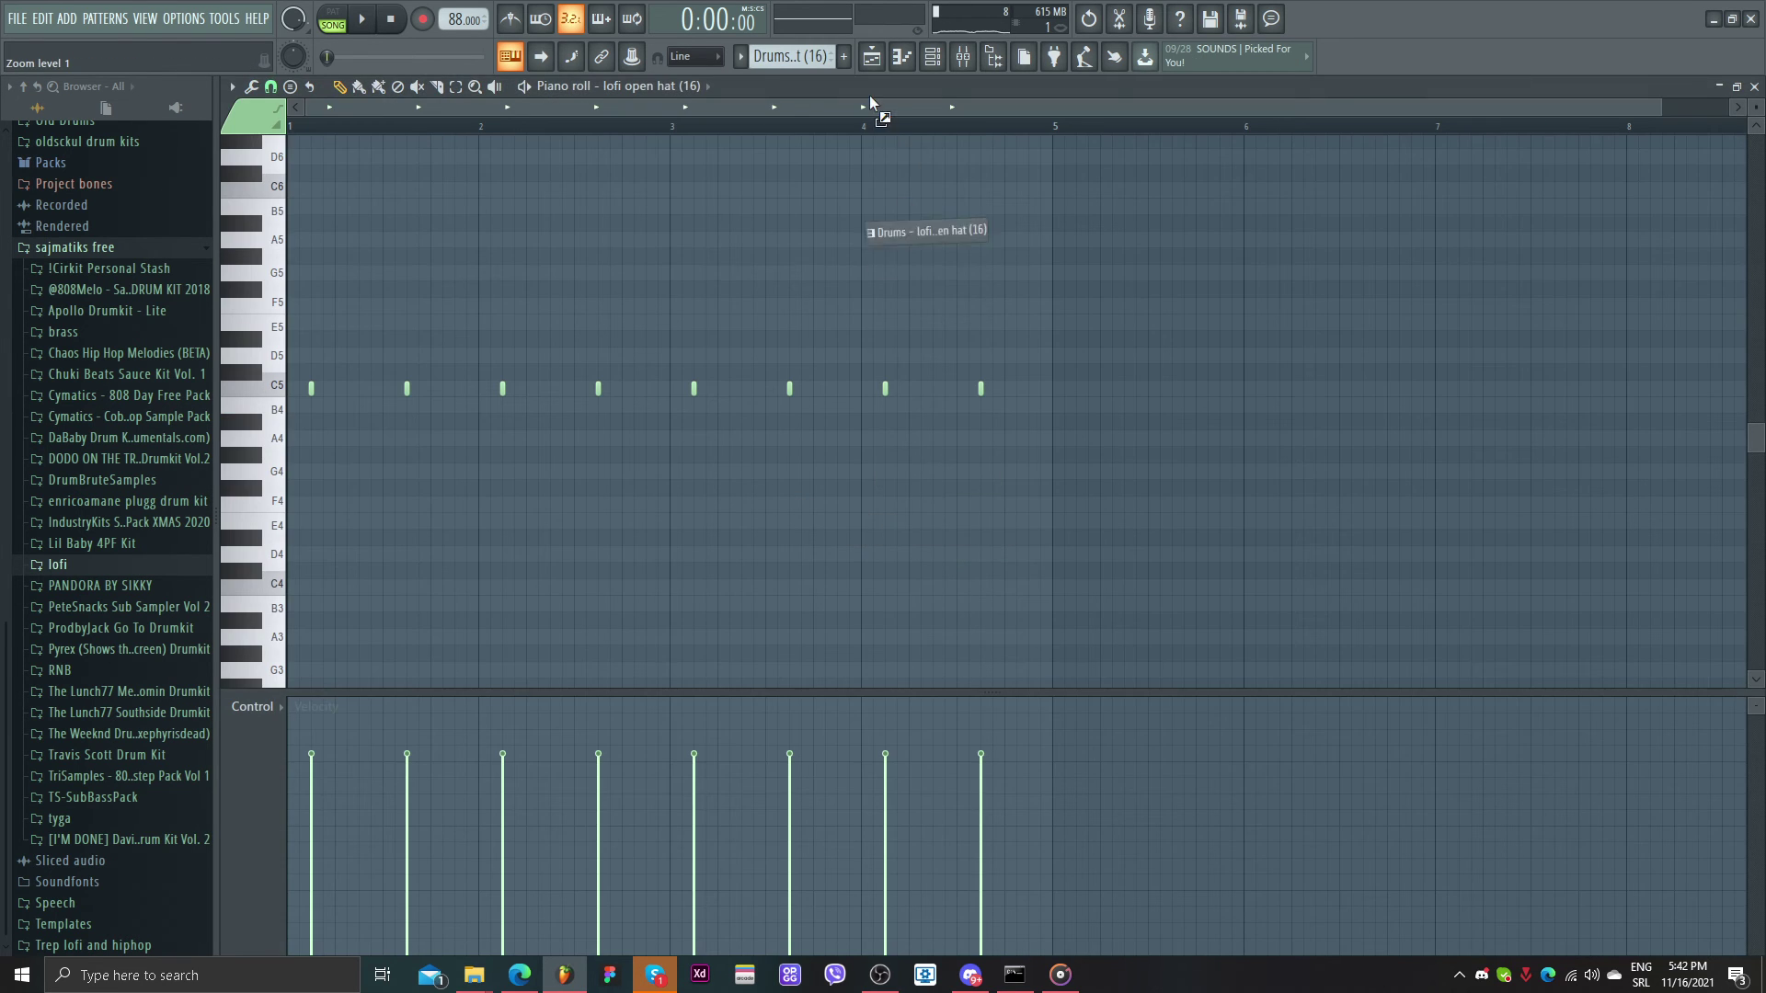
{"action": "left_click_drag", "start_coordinate": [869, 86], "coordinate": [945, 478]}
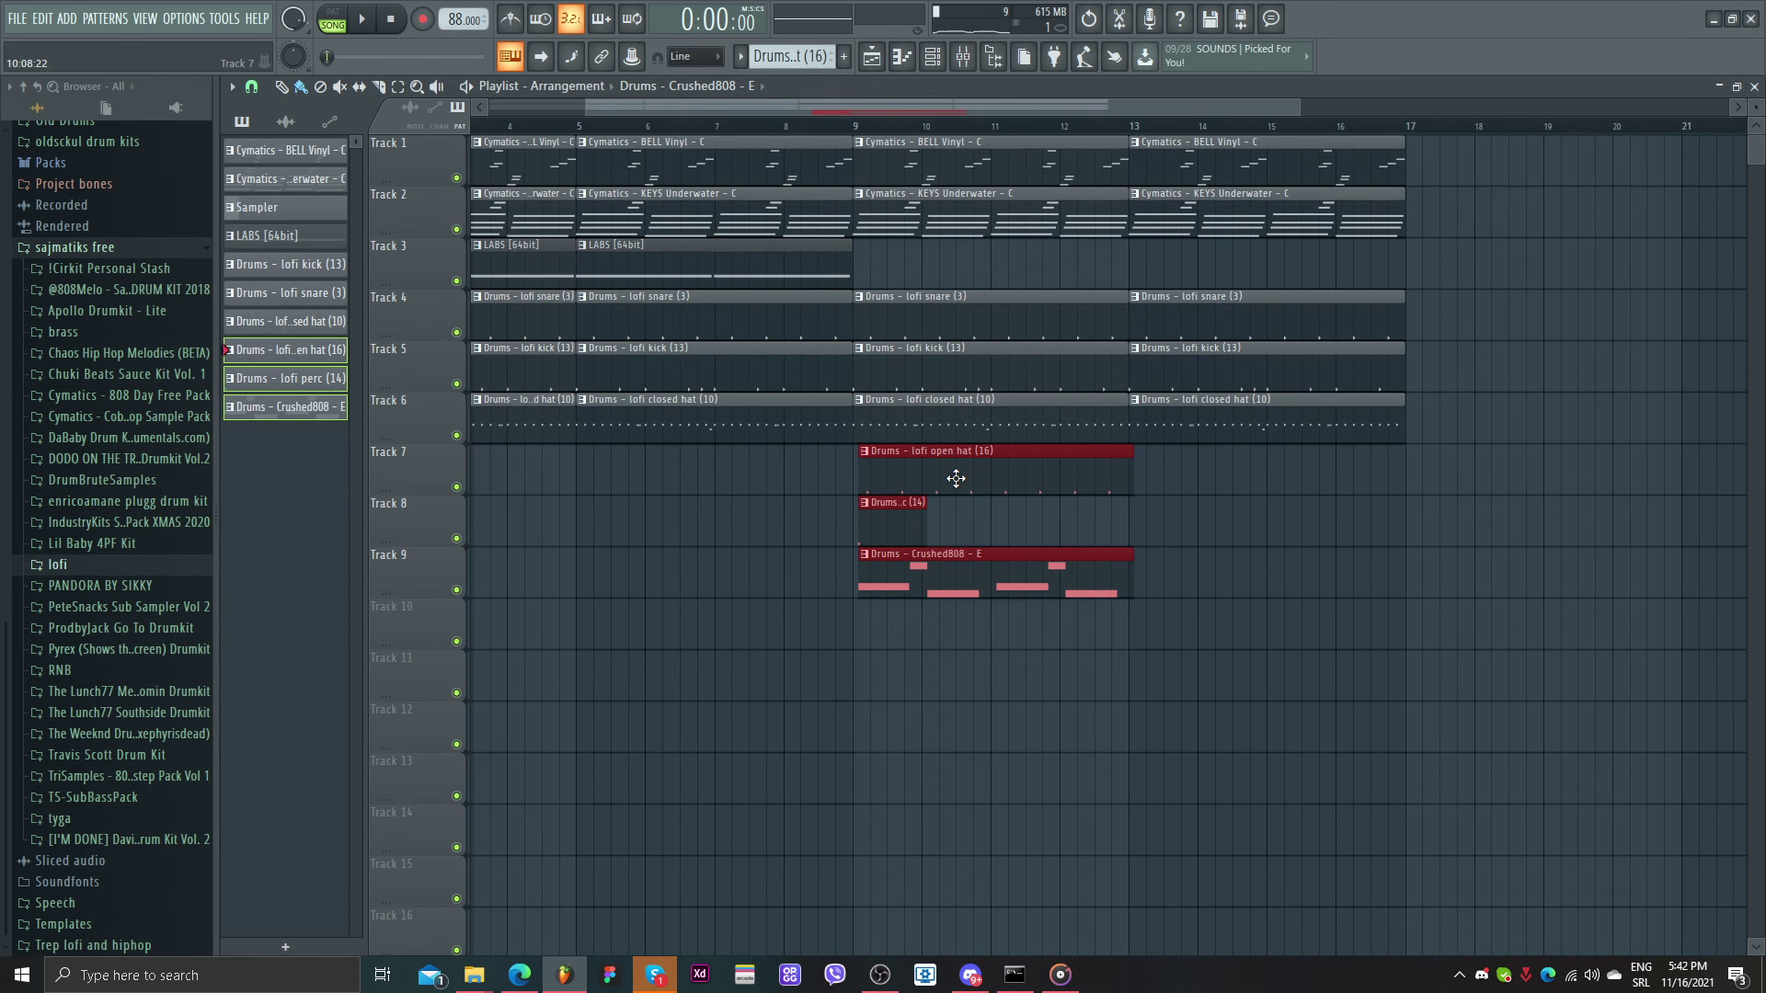
{"action": "mouse_move", "coordinate": [1009, 634]}
{"action": "left_mouse_down", "text": "ctrl"}
{"action": "mouse_move", "coordinate": [904, 474]}
{"action": "mouse_move", "coordinate": [1237, 478]}
{"action": "mouse_move", "coordinate": [1190, 482]}
{"action": "left_mouse_up", "text": "ctrl"}
{"action": "scroll", "coordinate": [970, 803], "scroll_direction": "down", "scroll_amount": 3, "text": "ctrl"}
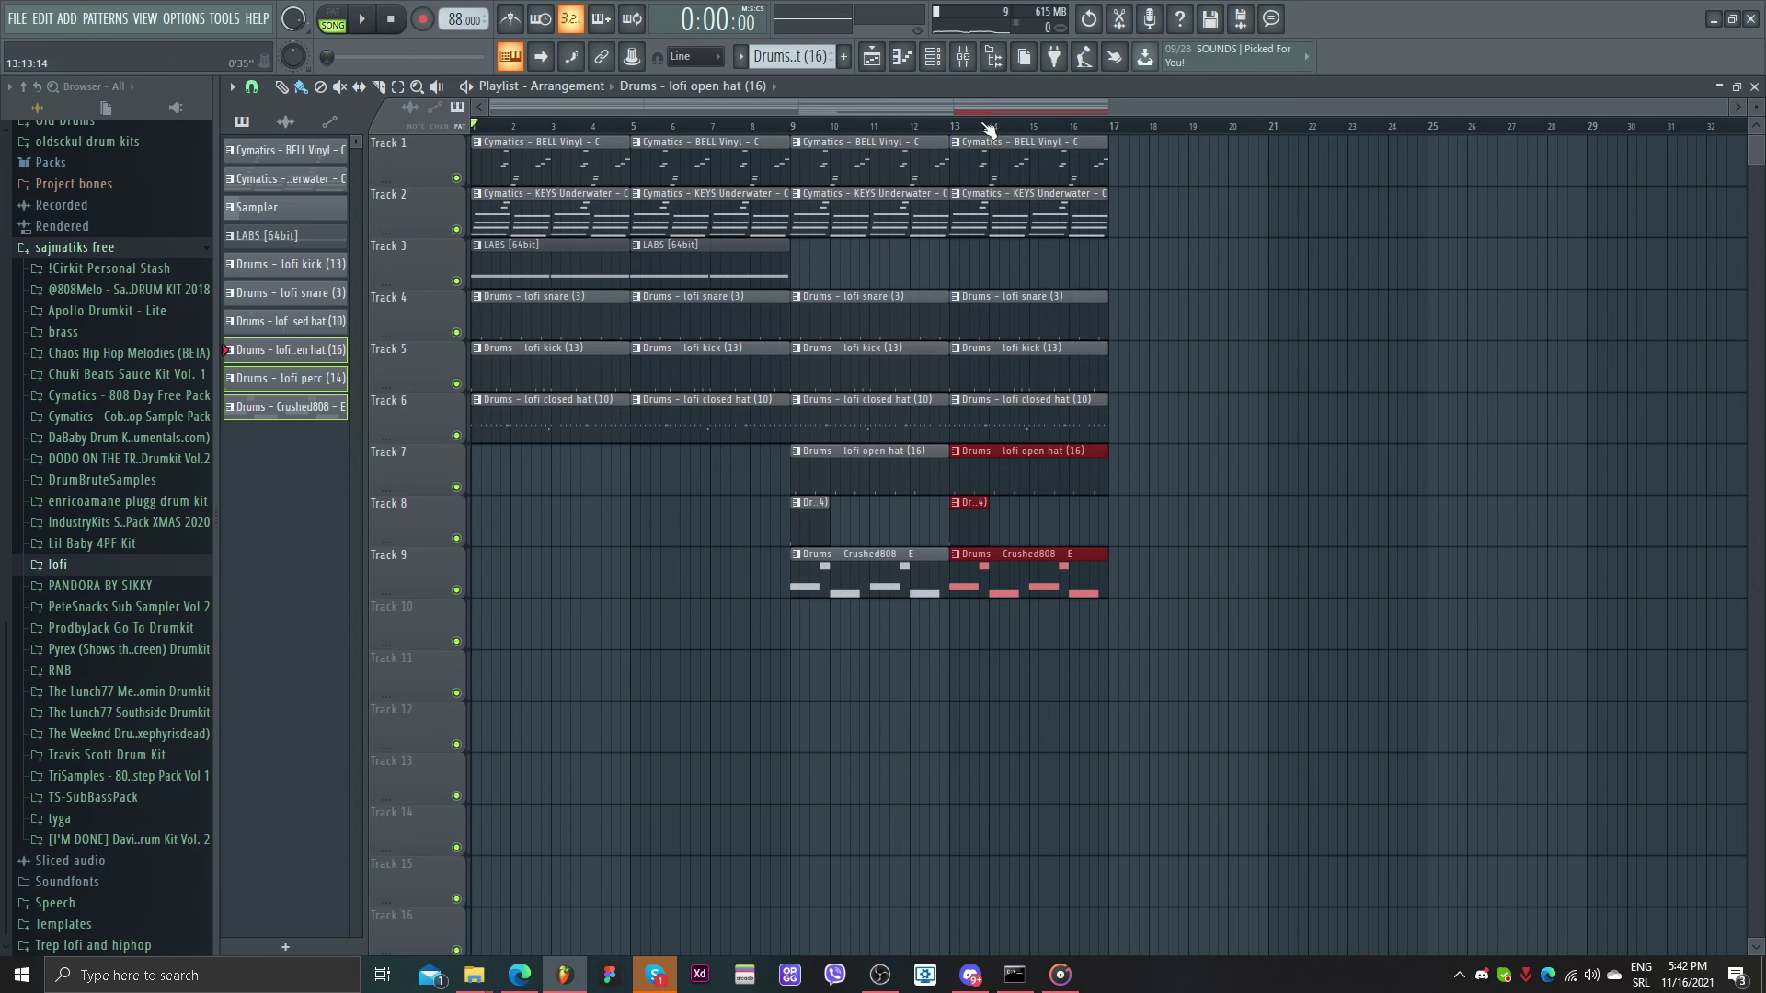
- Load Fruity parametric EQ 2 into slot 3 of the Master mixer track and apply its 40Hz + 18kHz cut preset
{"action": "left_click", "coordinate": [963, 56]}
{"action": "left_click", "coordinate": [440, 399]}
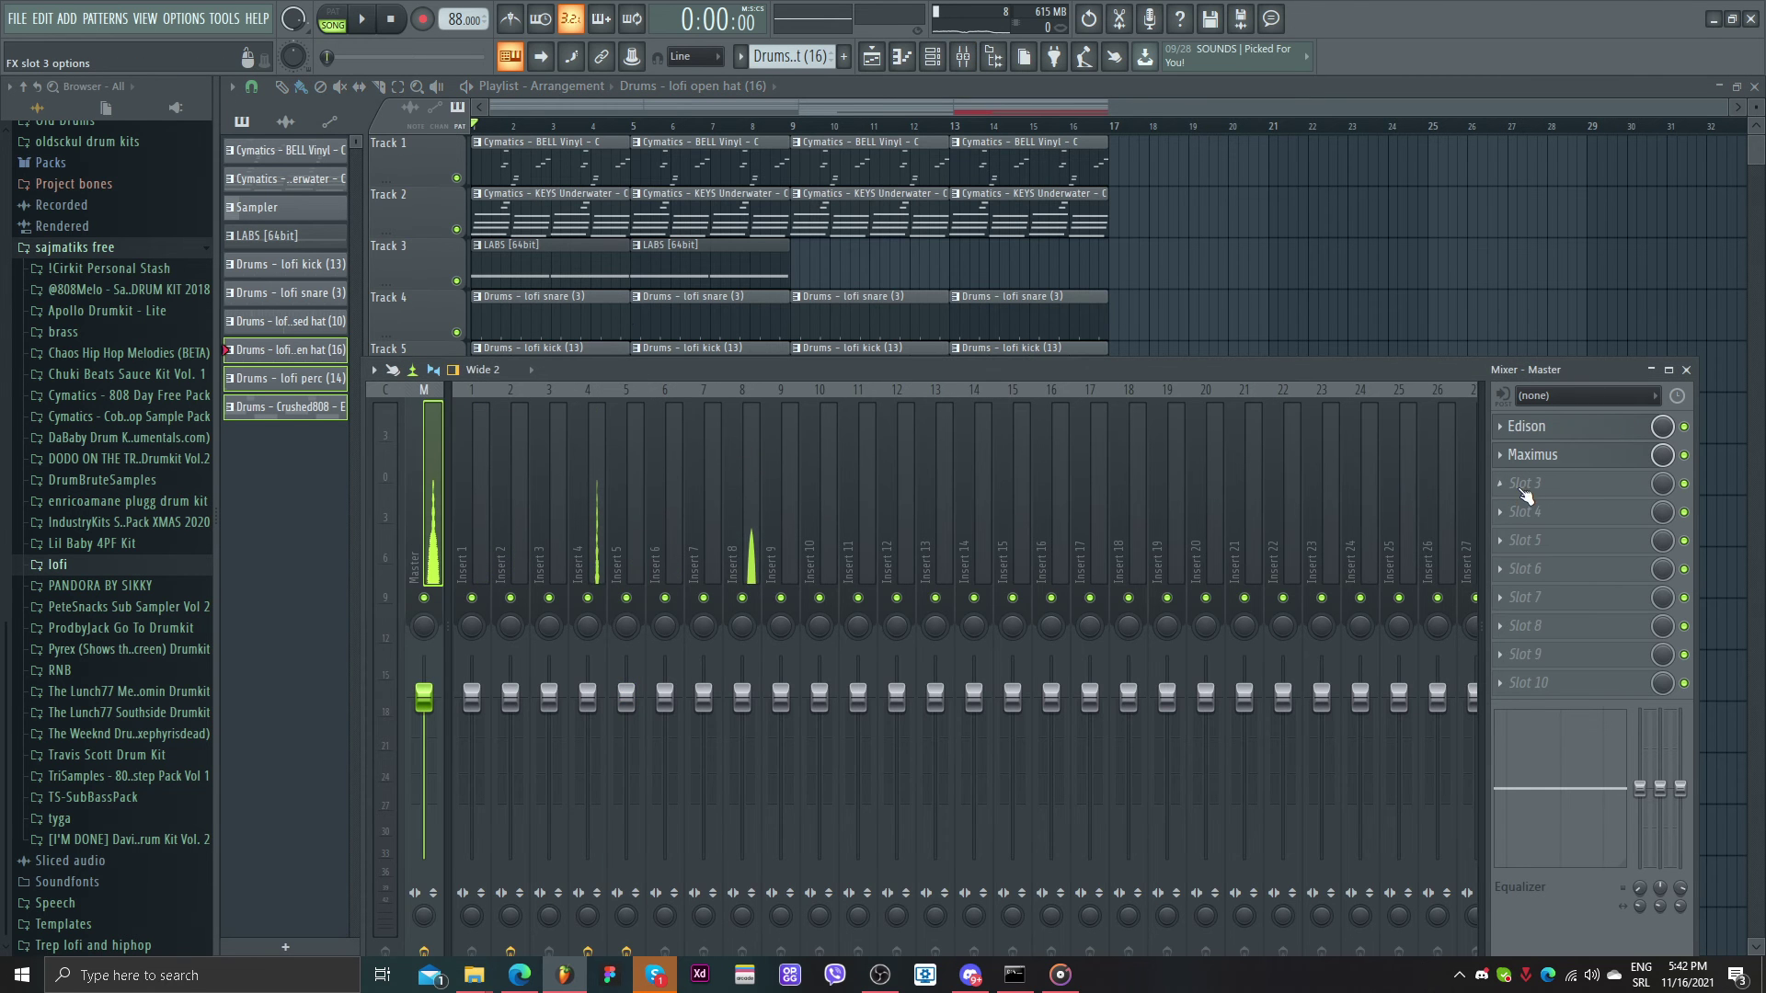
{"action": "left_click", "coordinate": [1526, 483]}
{"action": "left_click", "coordinate": [746, 704]}
{"action": "left_click", "coordinate": [805, 268]}
{"action": "left_click", "coordinate": [889, 370]}
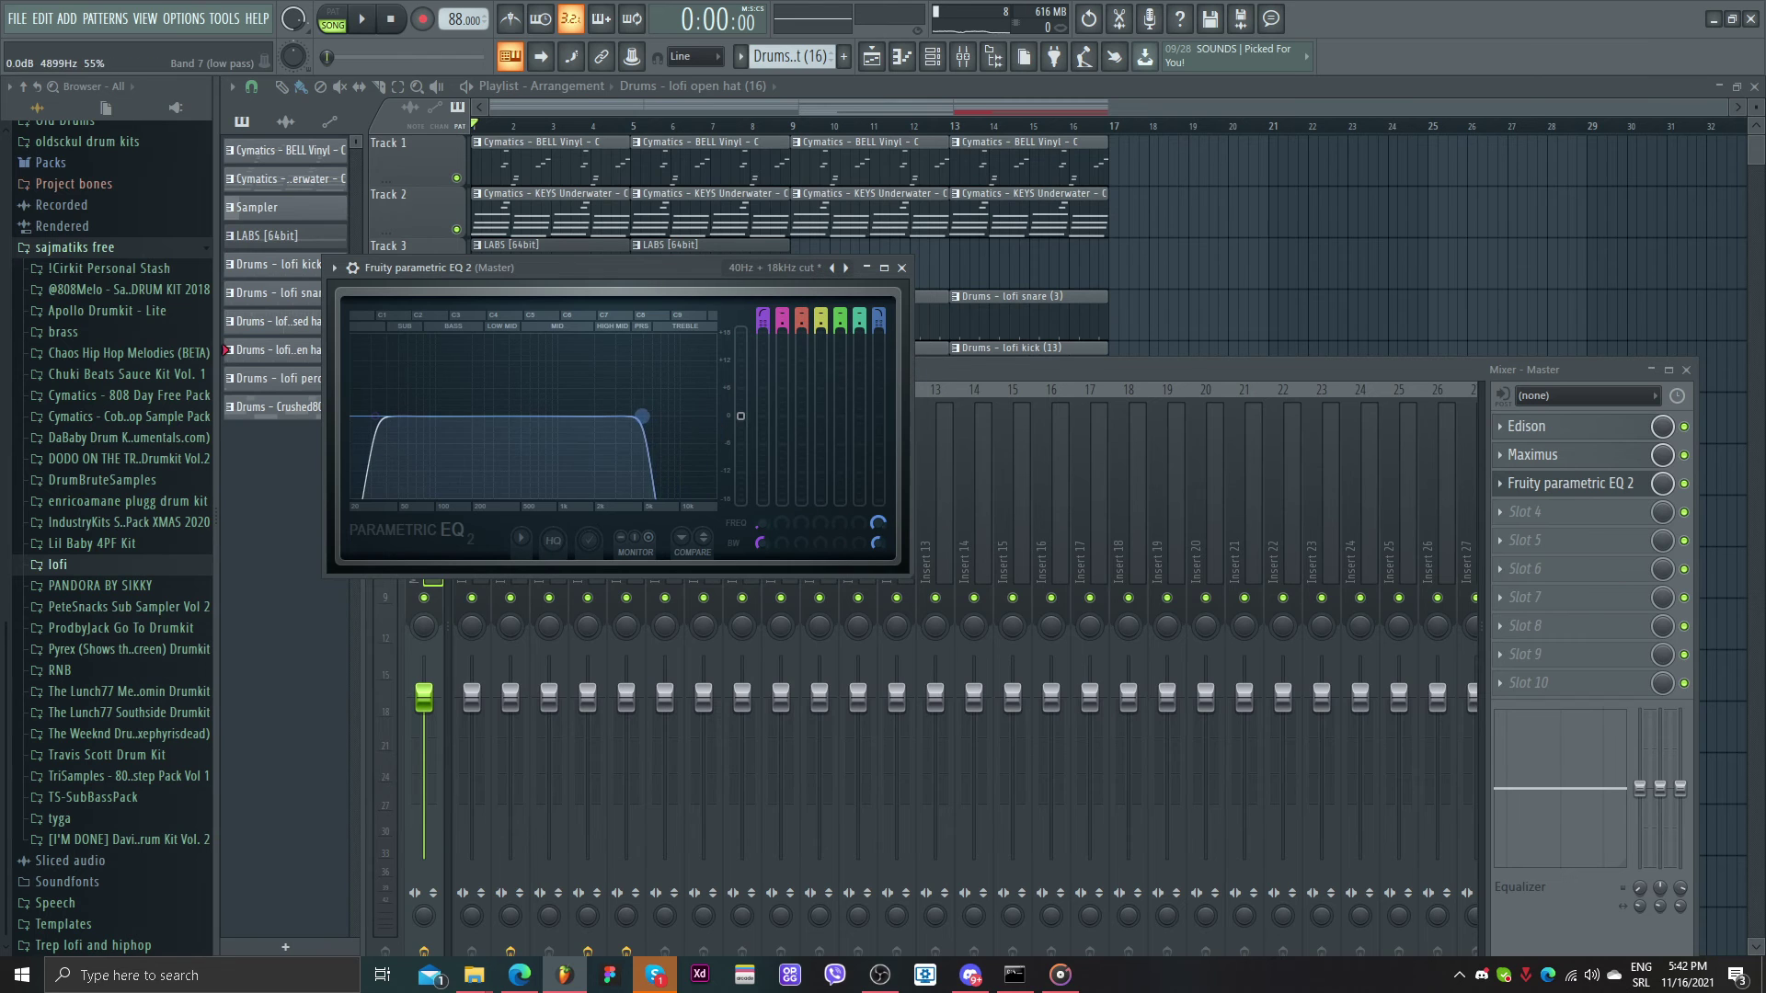
- Lower the frequency of the low-pass band 7 in the Master's parametric EQ while playing the beat
{"action": "key", "text": "space"}
{"action": "left_click_drag", "start_coordinate": [640, 416], "coordinate": [555, 416]}
{"action": "key", "text": "space"}
- Create an automation clip for the Master EQ's mix level and curve it gently downward until the drop at bar 9
{"action": "right_click", "coordinate": [1662, 483]}
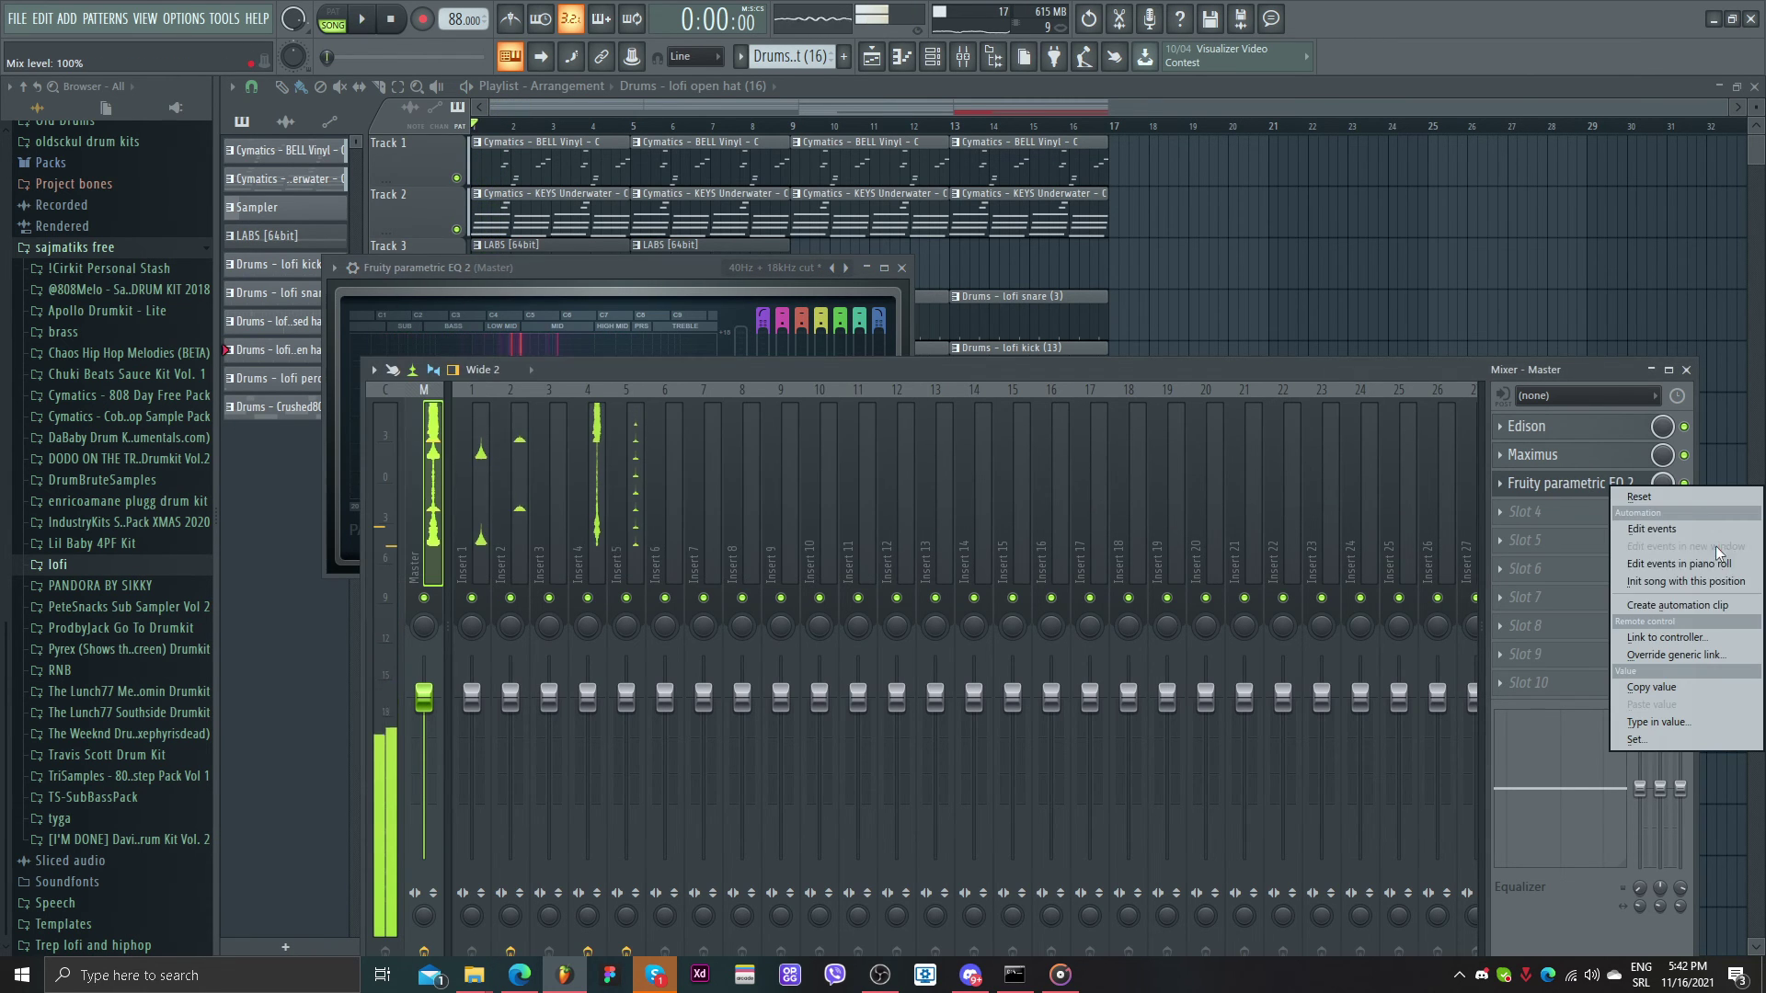
{"action": "left_click", "coordinate": [1715, 611]}
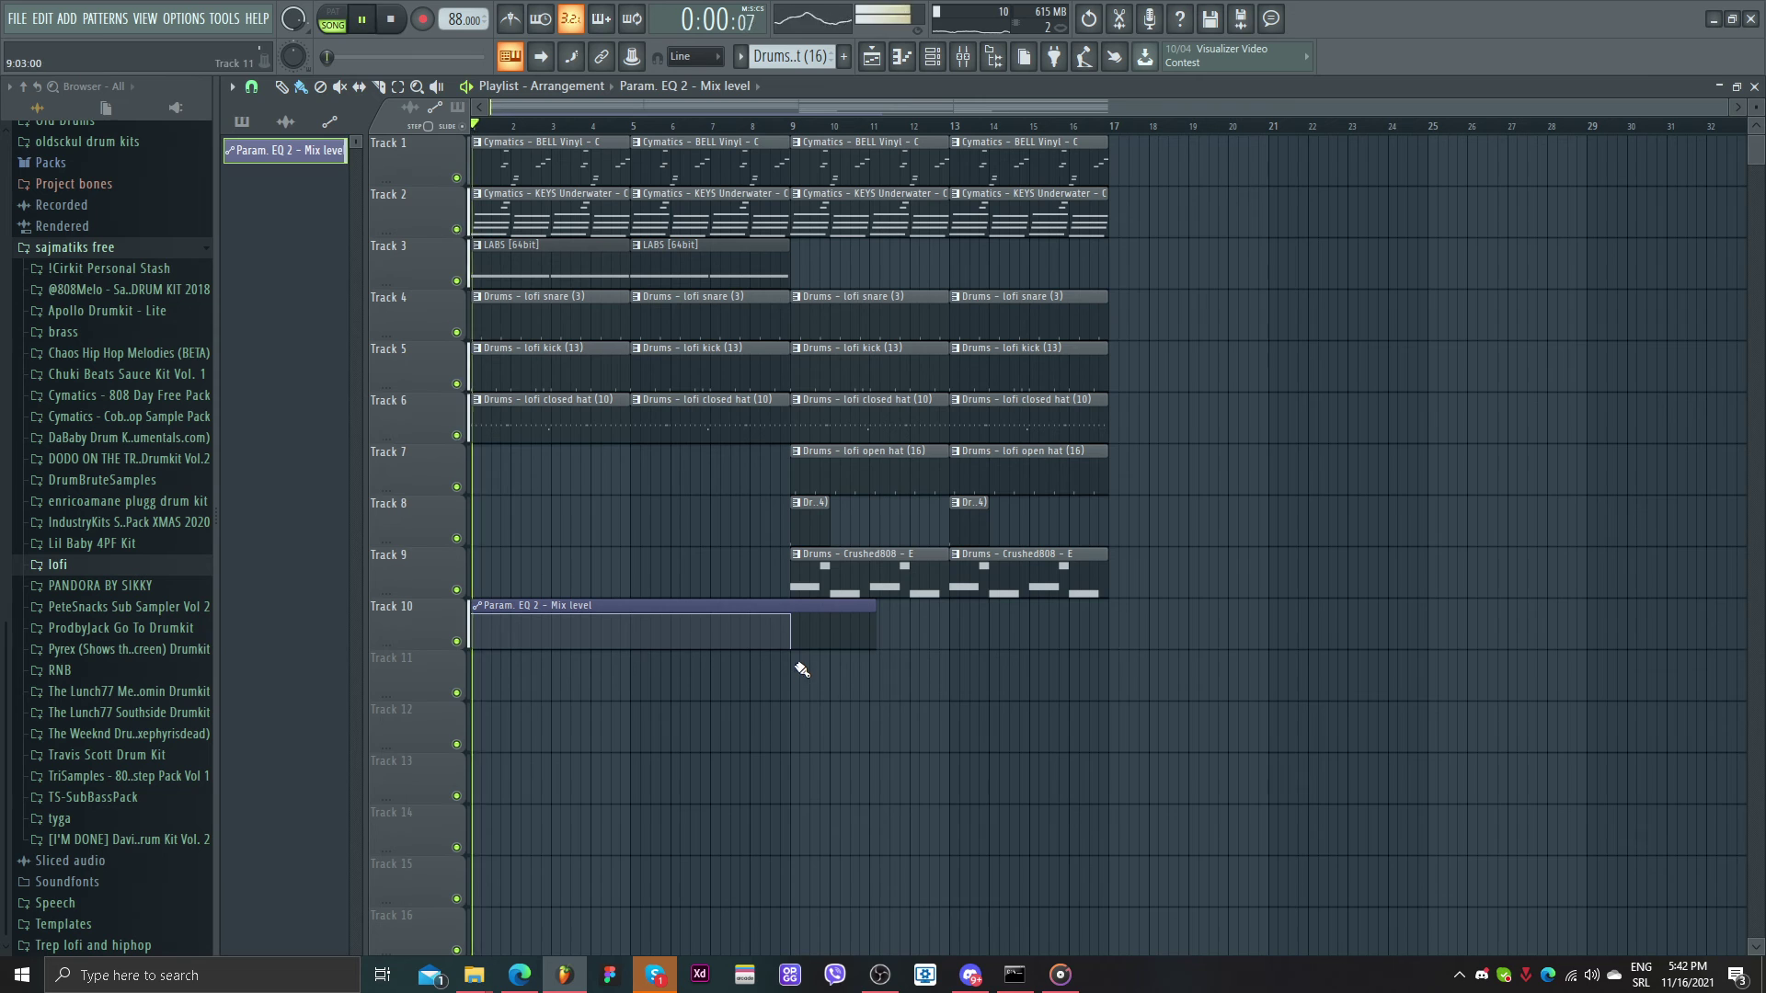
{"action": "left_click_drag", "start_coordinate": [794, 616], "coordinate": [792, 625]}
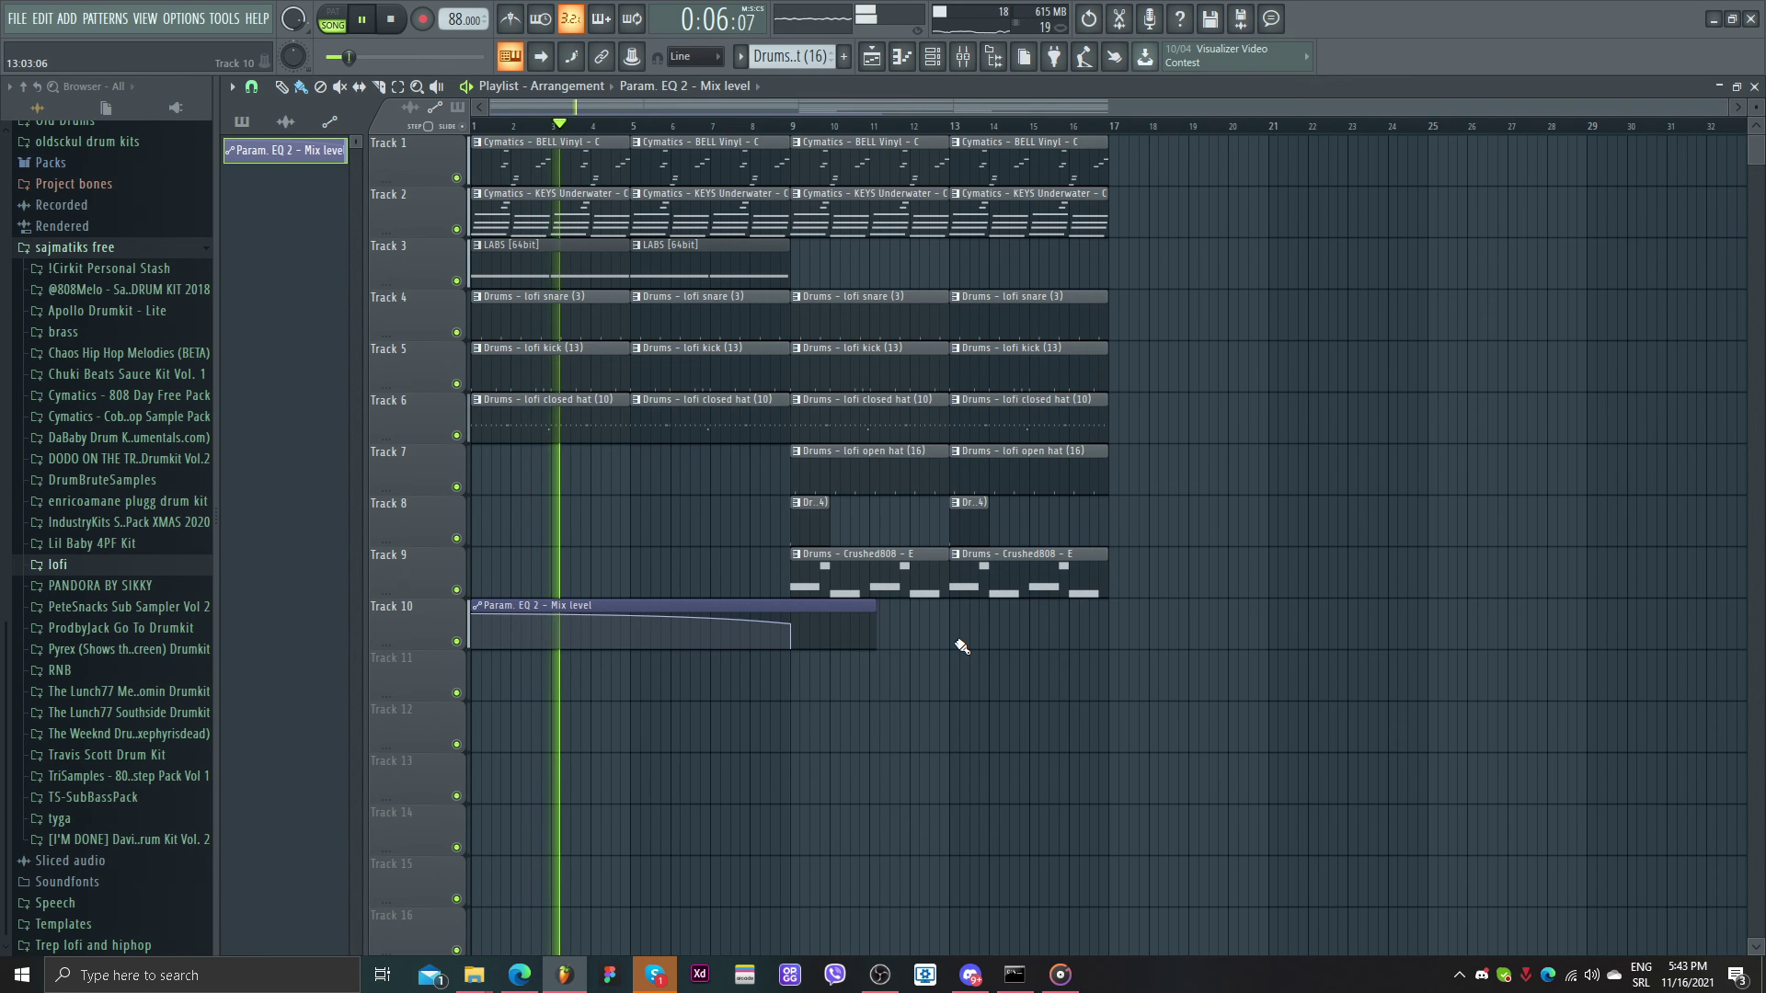
- Duplicate the clips of bars 9 to 16 to bar 17 and delete the copied BELL Vinyl clips on Track 1
{"action": "left_click_drag", "start_coordinate": [1200, 644], "coordinate": [1103, 258]}
{"action": "left_click_drag", "start_coordinate": [1226, 589], "coordinate": [836, 168]}
{"action": "left_click_drag", "start_coordinate": [836, 167], "coordinate": [1152, 181]}
{"action": "left_click", "coordinate": [1557, 174], "text": "ctrl"}
{"action": "right_click", "coordinate": [1347, 172]}
{"action": "right_click", "coordinate": [1265, 170]}
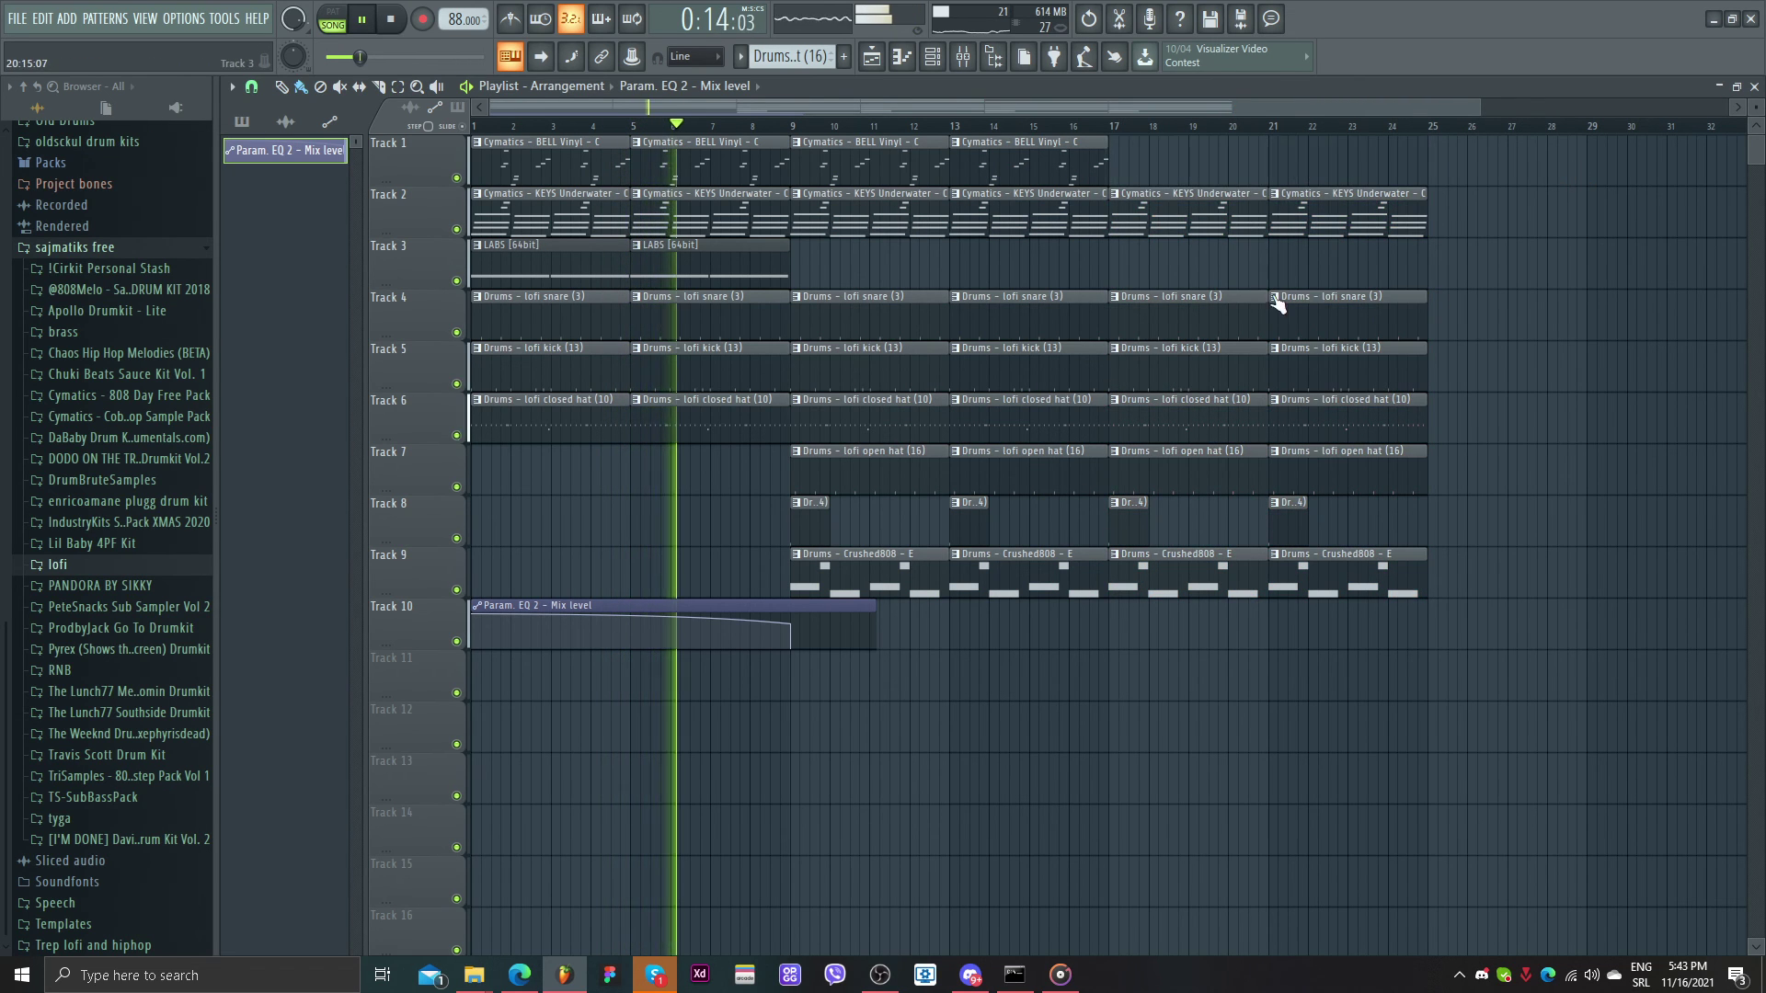
- Trim the start of the drum and 808 clips at bar 17 on Tracks 4 to 9 to bar 18
{"action": "scroll", "coordinate": [1255, 331], "scroll_direction": "down", "scroll_amount": 1}
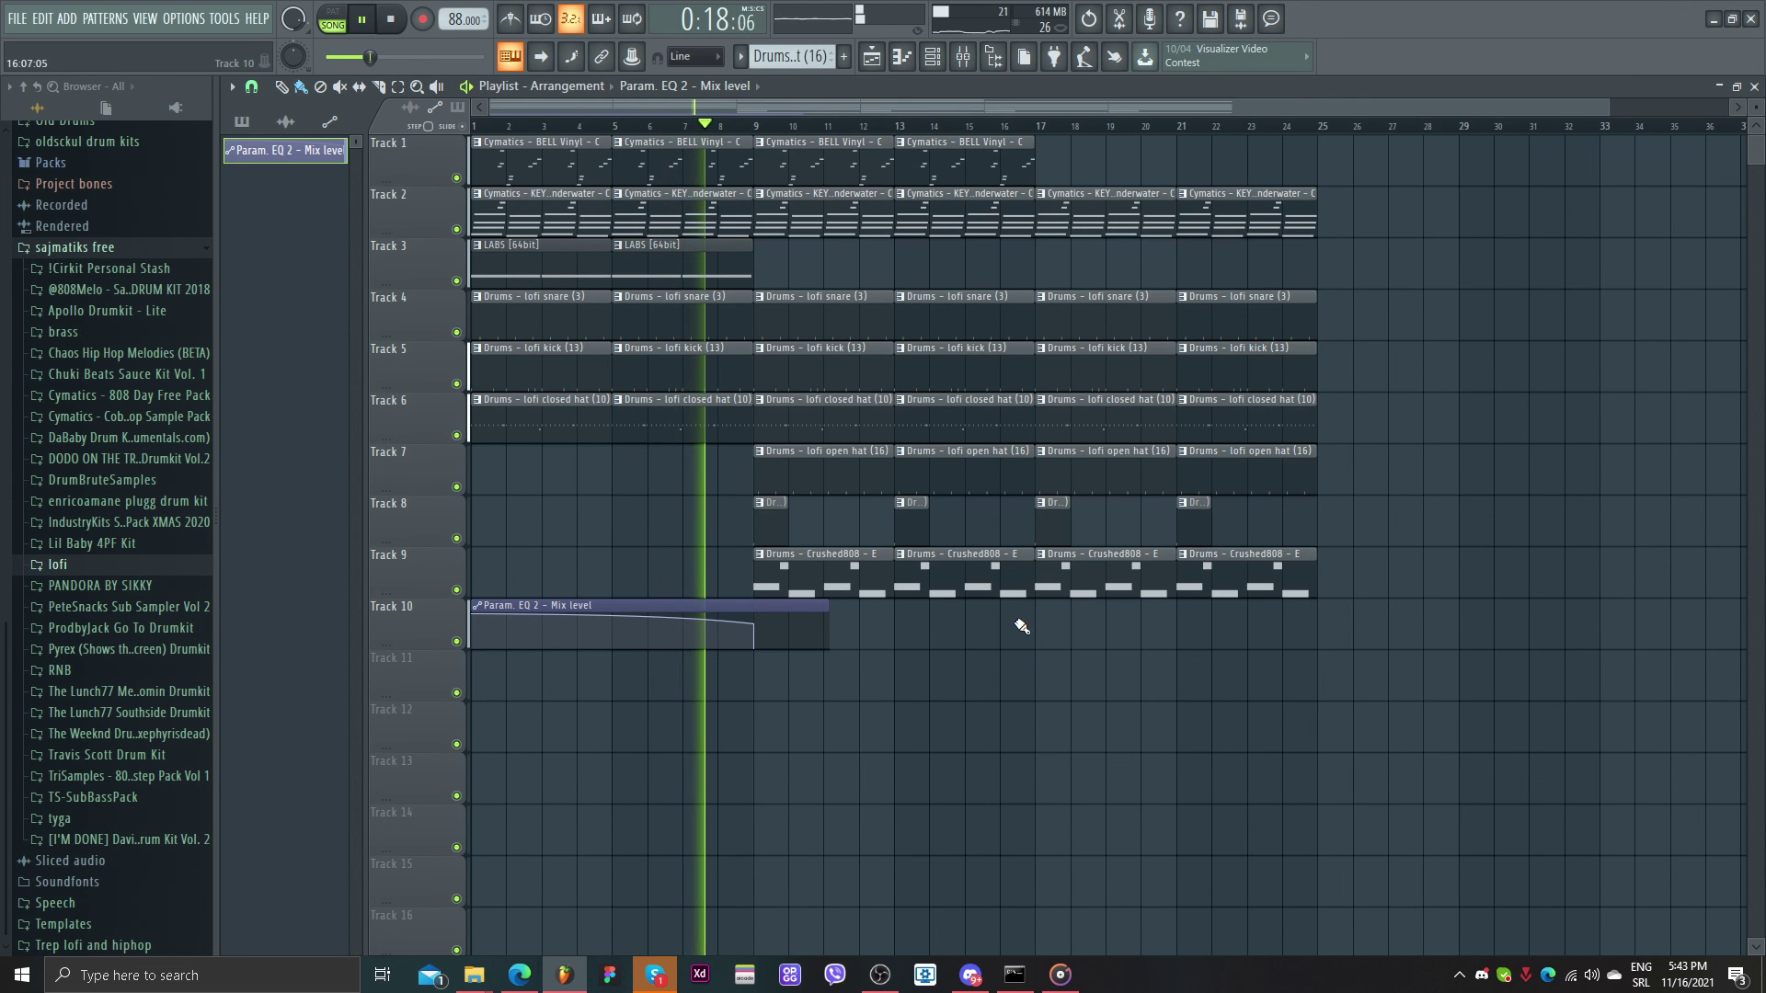
{"action": "left_click_drag", "start_coordinate": [1034, 651], "coordinate": [1178, 289]}
{"action": "left_click_drag", "start_coordinate": [1036, 324], "coordinate": [1073, 324]}
{"action": "left_click", "coordinate": [1159, 740]}
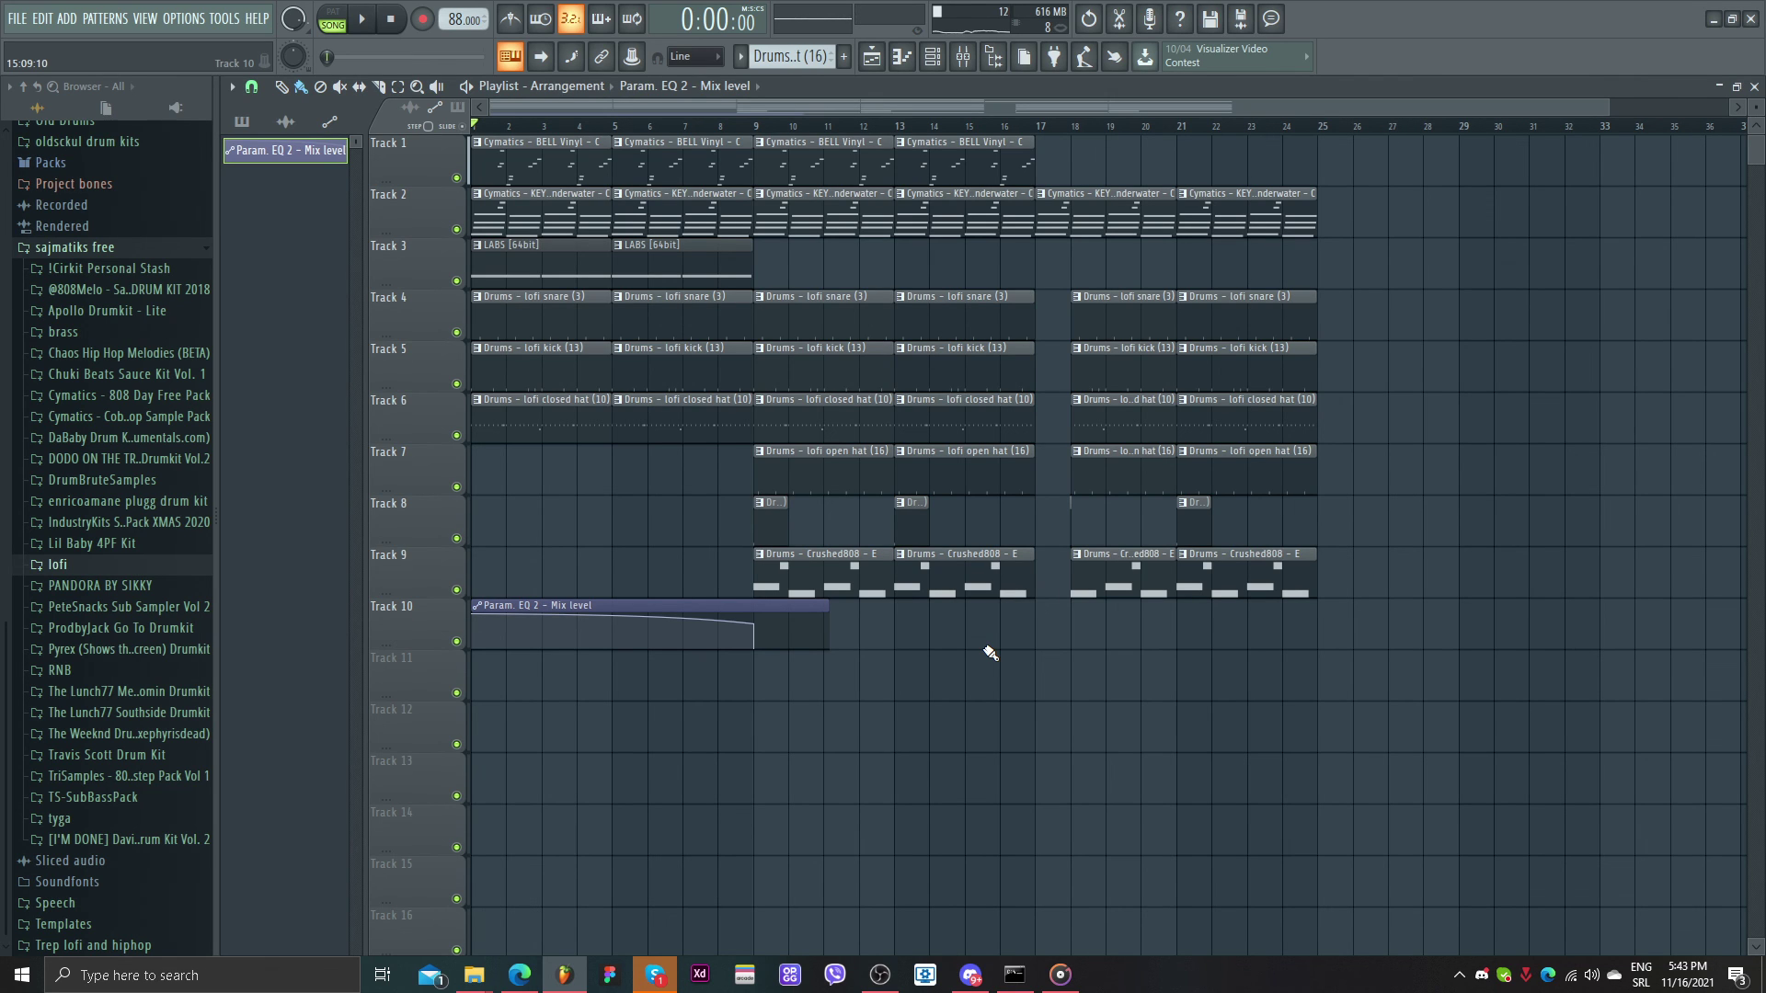
{"action": "scroll", "coordinate": [865, 586], "scroll_direction": "down", "scroll_amount": 1}
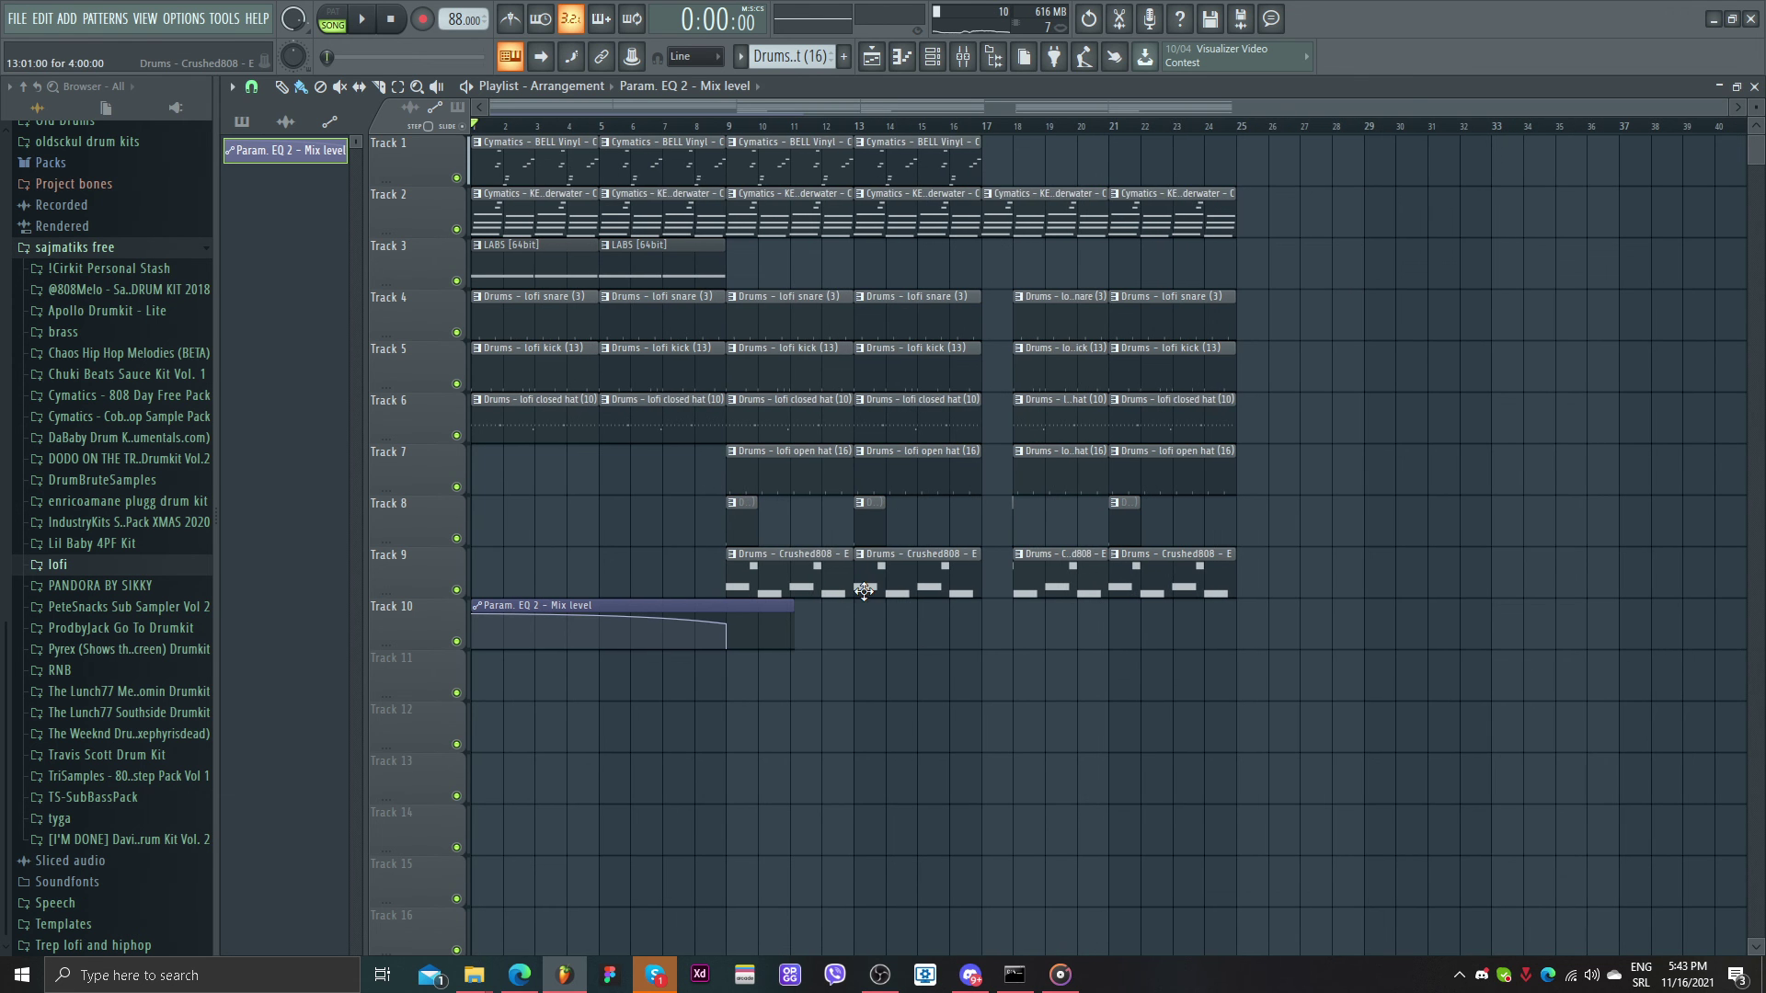
{"action": "scroll", "coordinate": [905, 616], "scroll_direction": "up", "scroll_amount": 2}
{"action": "key", "text": "F9"}
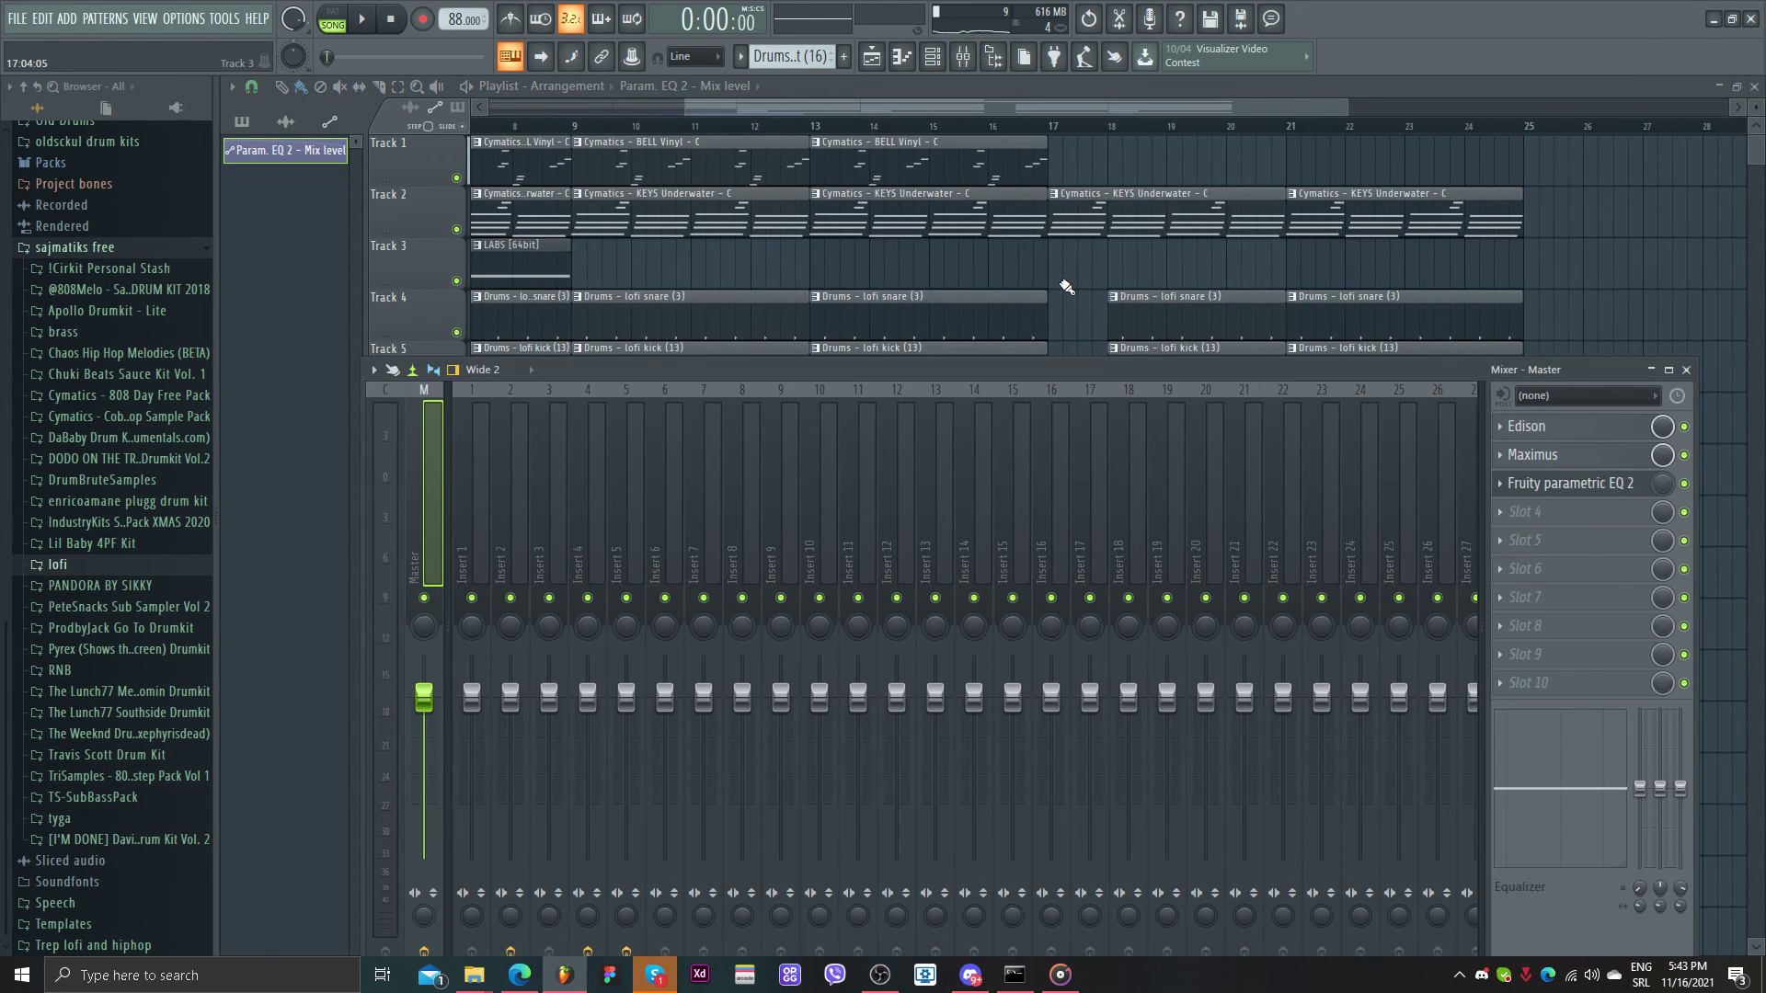
{"action": "left_click_drag", "start_coordinate": [949, 108], "coordinate": [746, 112]}
{"action": "scroll", "coordinate": [802, 359], "scroll_direction": "down", "scroll_amount": 1}
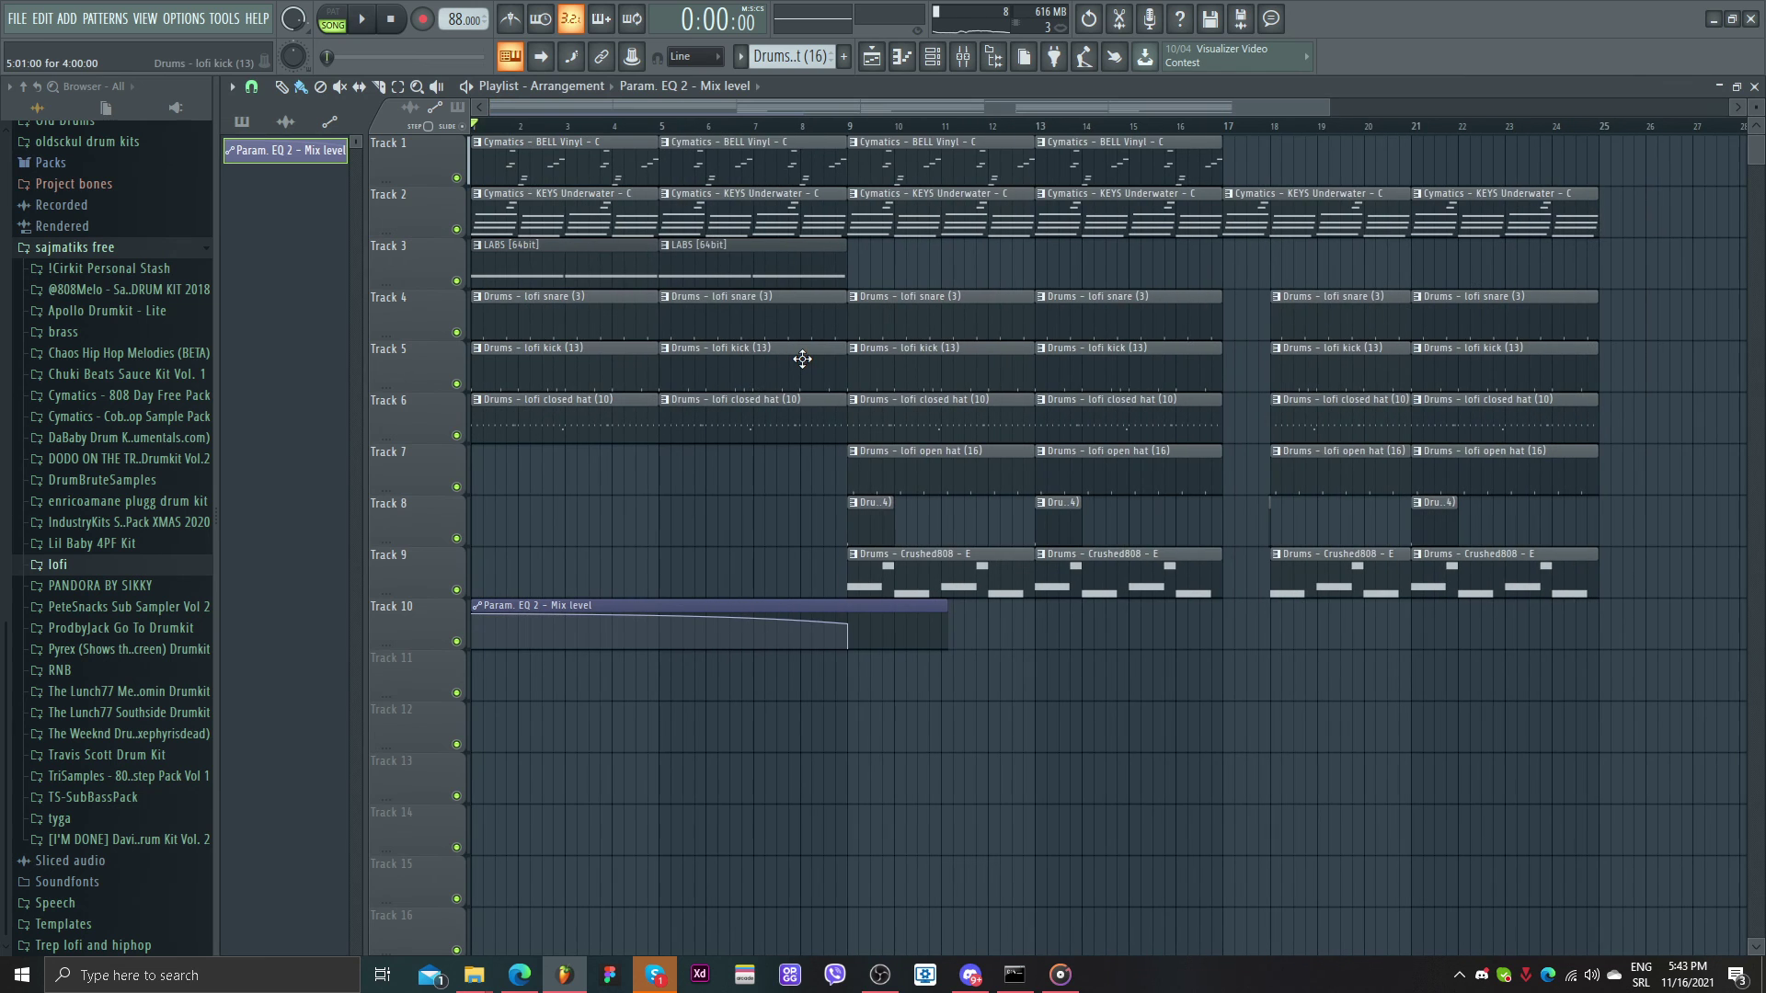